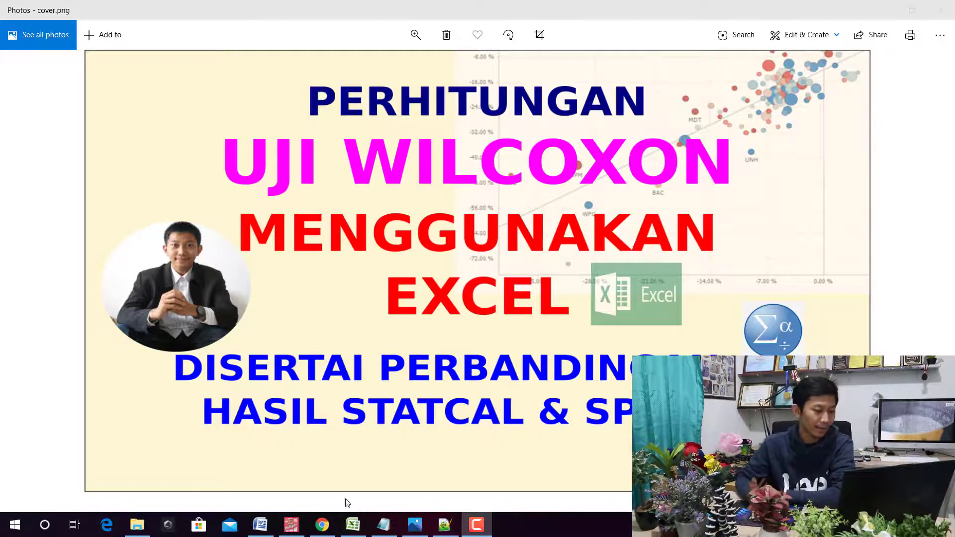
Bring up the statkomat.com page with the Wilcoxon Excel post and highlight its address.
{"action": "left_click", "coordinate": [321, 525]}
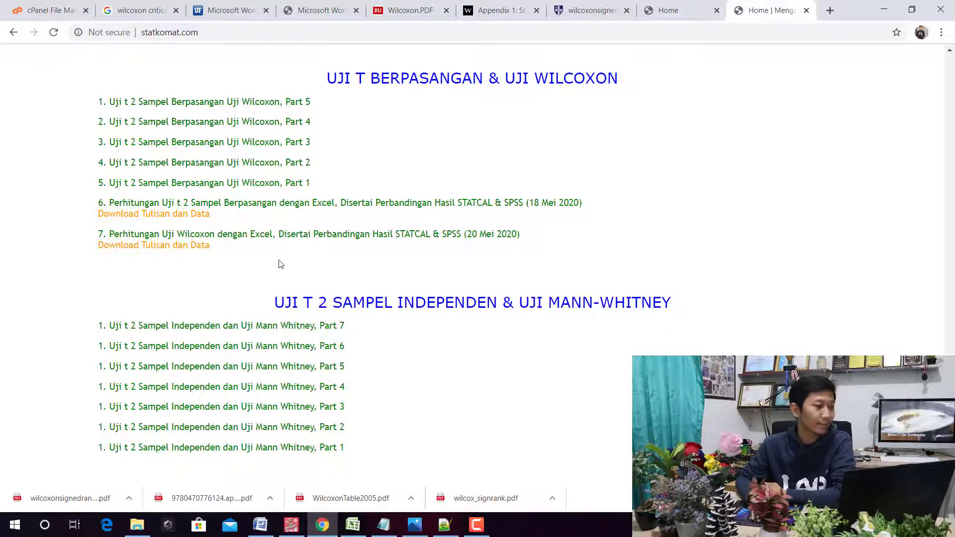
{"action": "left_click_drag", "start_coordinate": [197, 33], "coordinate": [141, 32]}
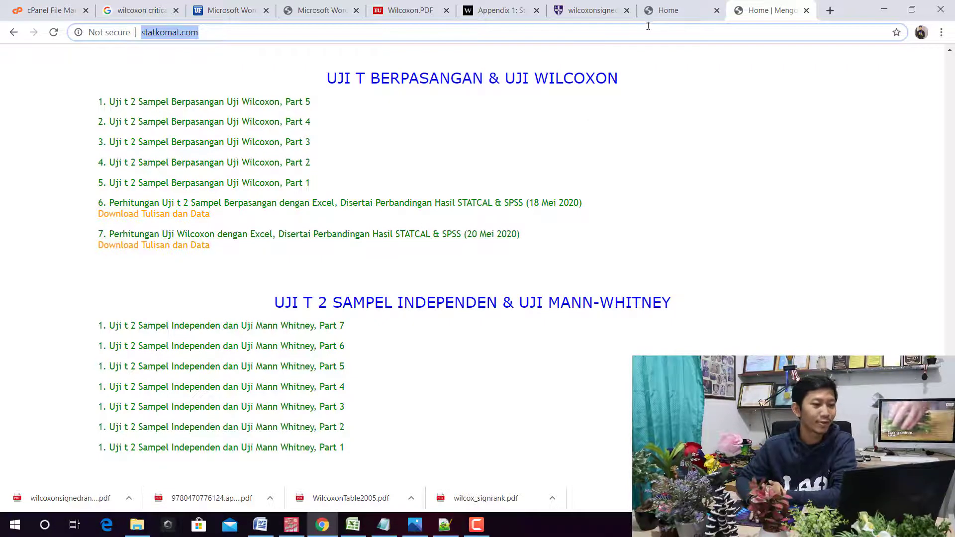
Switch to statcal.org, highlight its address and scroll down to the Indonesia user map.
{"action": "left_click", "coordinate": [670, 15]}
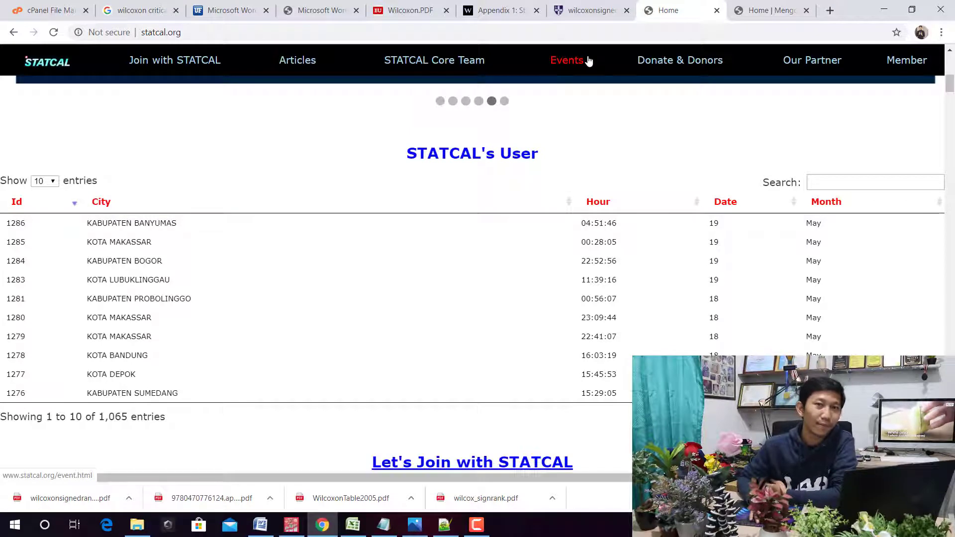
{"action": "left_click", "coordinate": [212, 32]}
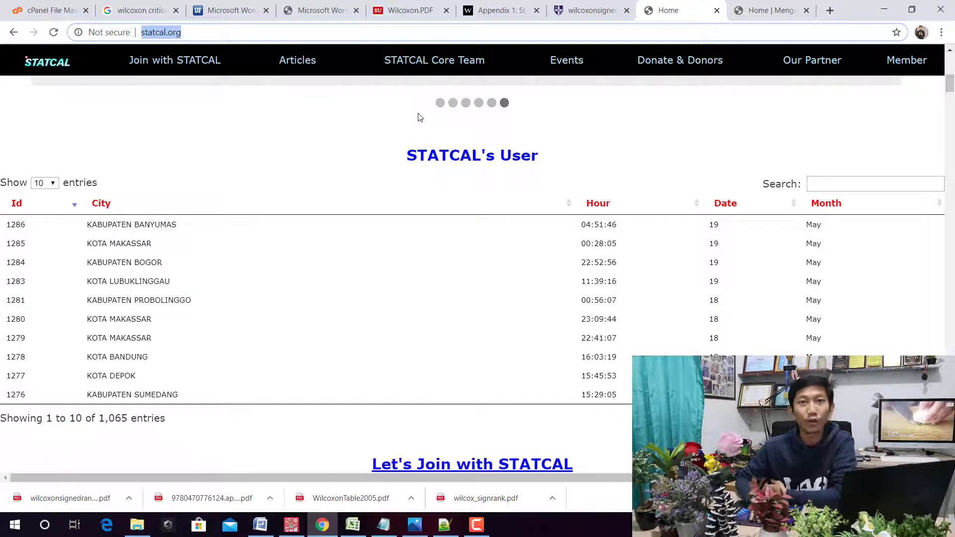
{"action": "scroll", "coordinate": [530, 198], "scroll_direction": "down", "scroll_amount": 1}
{"action": "scroll", "coordinate": [530, 198], "scroll_direction": "down", "scroll_amount": 4}
{"action": "scroll", "coordinate": [517, 186], "scroll_direction": "down", "scroll_amount": 6}
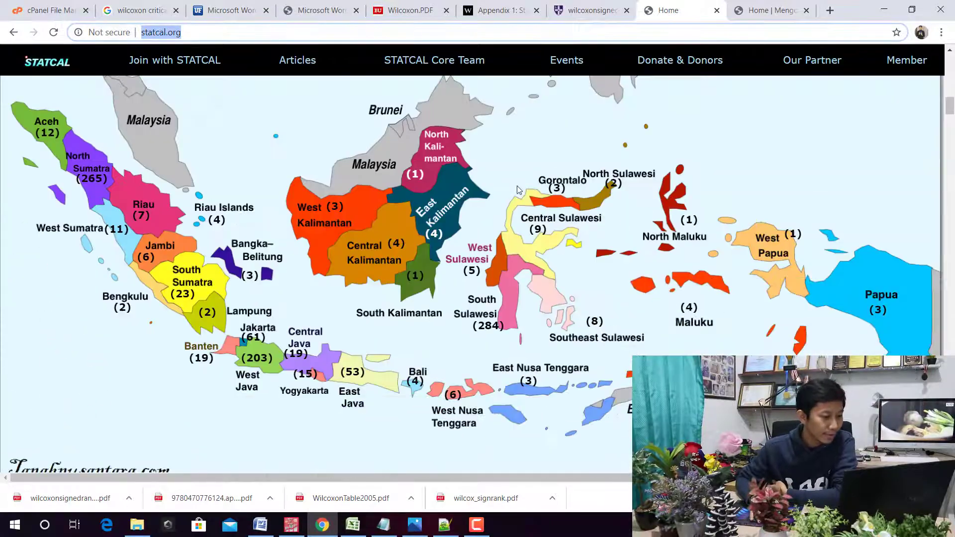
{"action": "scroll", "coordinate": [517, 186], "scroll_direction": "down", "scroll_amount": 6}
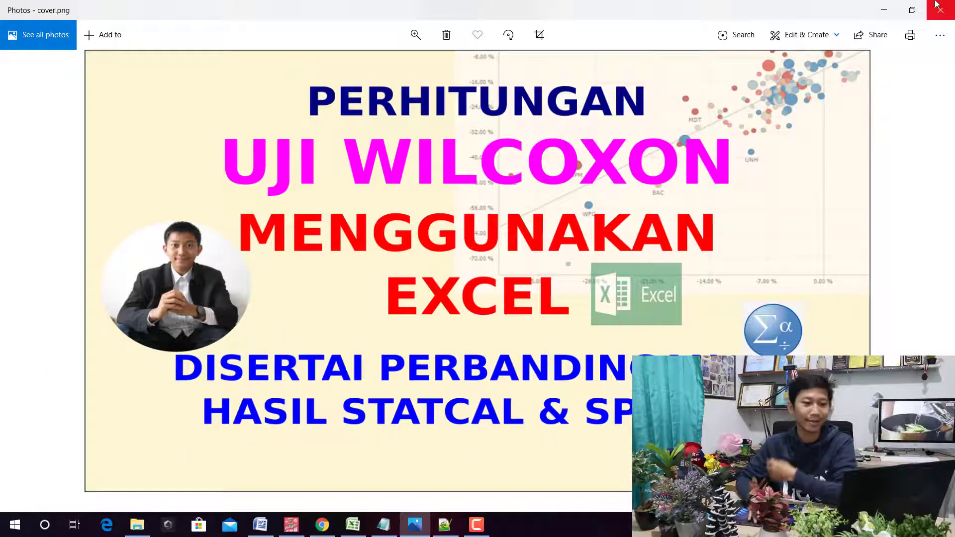
Close the cover image and scroll CONTOH SOAL to Tabel 1, placing the cursor in Ugi's cell.
{"action": "left_click", "coordinate": [877, 10]}
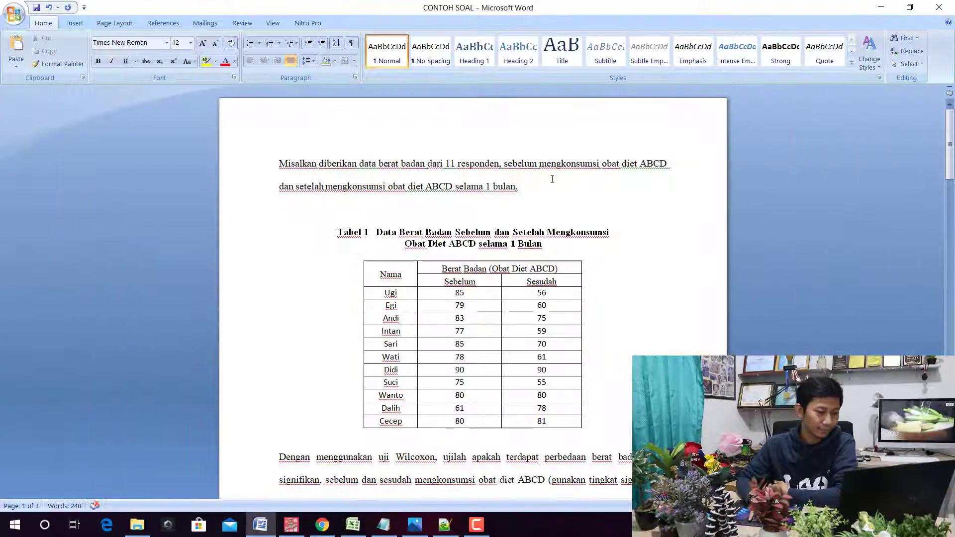
{"action": "scroll", "coordinate": [546, 191], "scroll_direction": "up", "scroll_amount": 2, "text": "ctrl"}
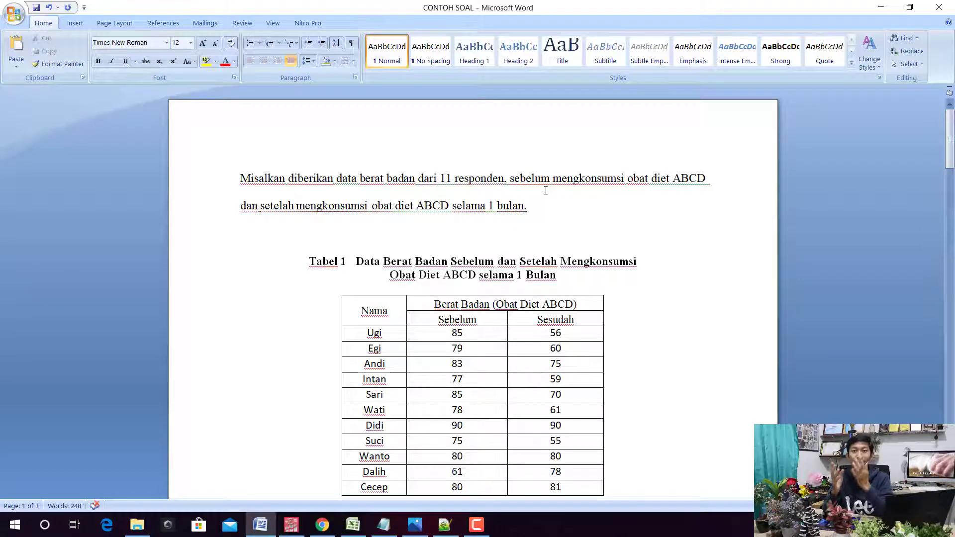
{"action": "scroll", "coordinate": [545, 190], "scroll_direction": "down", "scroll_amount": 3}
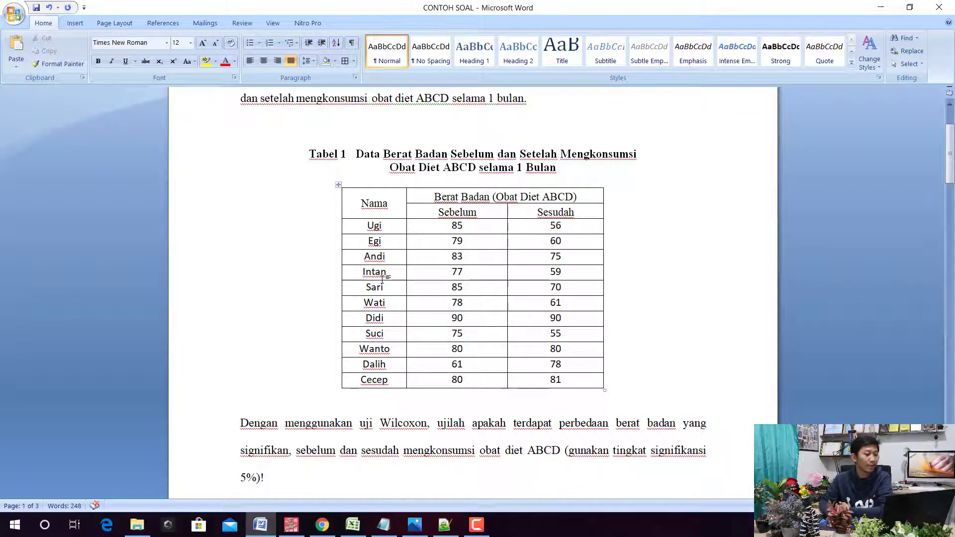
{"action": "left_click", "coordinate": [384, 227]}
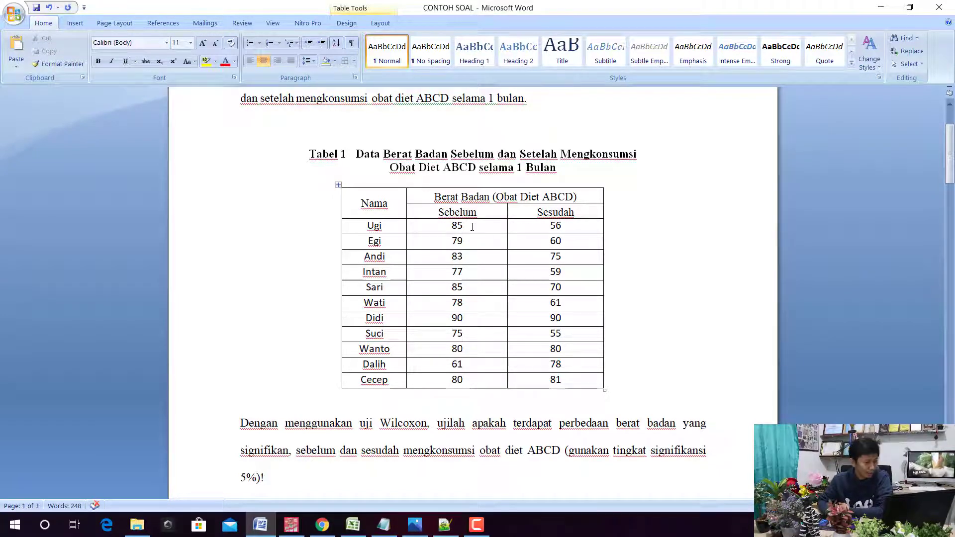
Highlight the Sebelum weights and Cecep's before (80) and after (81) weights in Tabel 1.
{"action": "left_click_drag", "start_coordinate": [473, 240], "coordinate": [480, 343]}
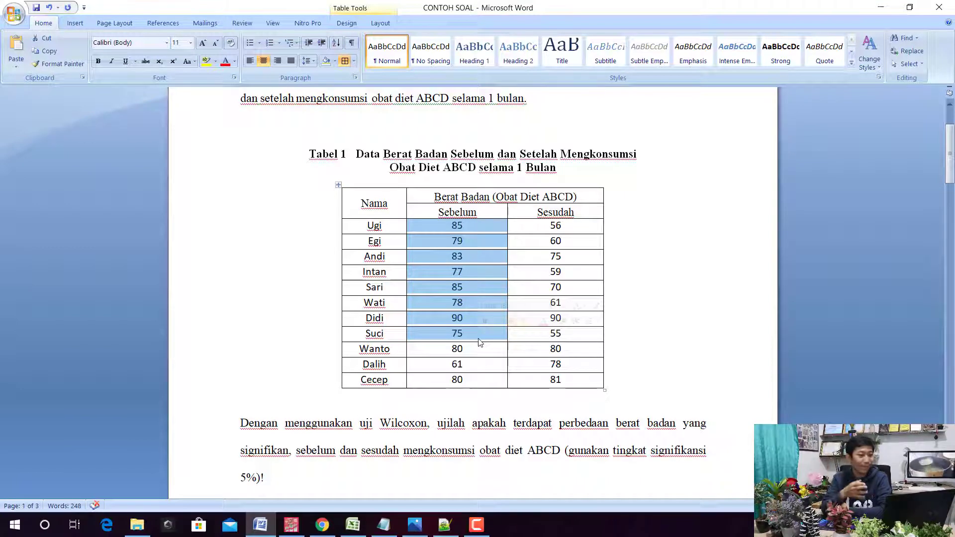
{"action": "left_click", "coordinate": [473, 263]}
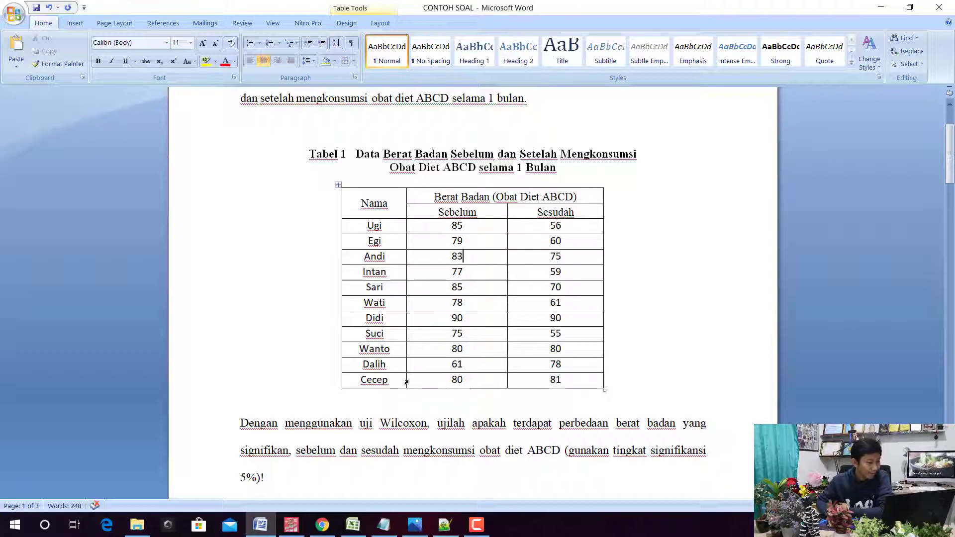
{"action": "double_click", "coordinate": [368, 379]}
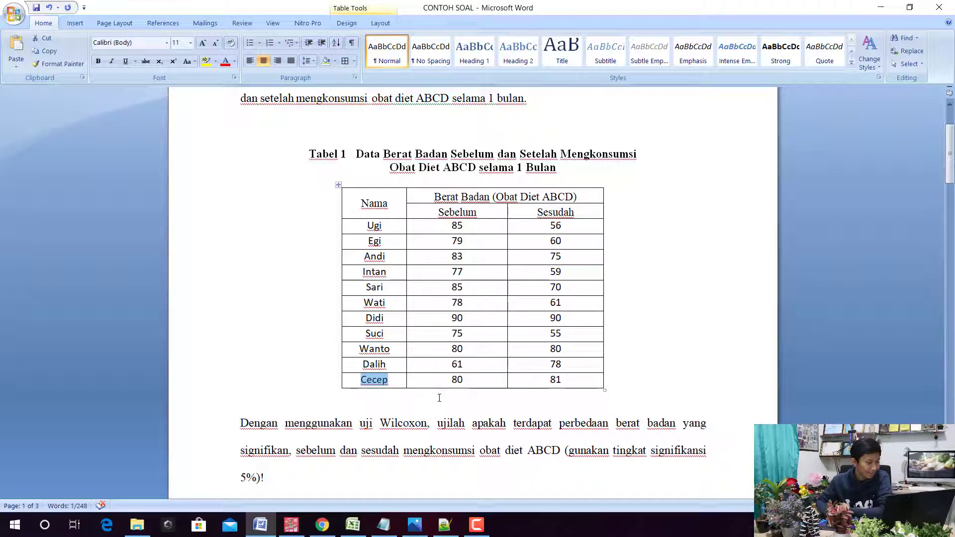
{"action": "left_click_drag", "start_coordinate": [457, 379], "coordinate": [452, 379]}
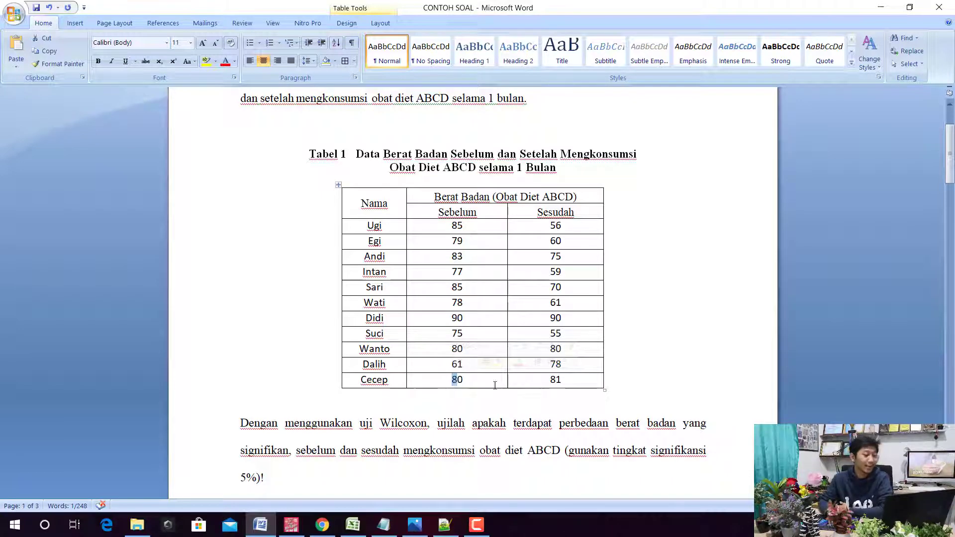
{"action": "left_click_drag", "start_coordinate": [565, 380], "coordinate": [547, 381]}
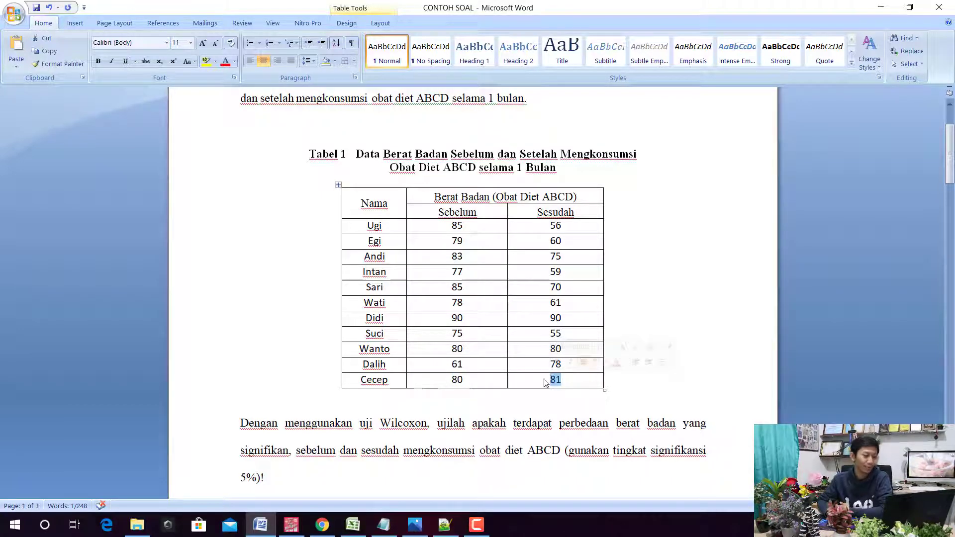
{"action": "left_click", "coordinate": [463, 366]}
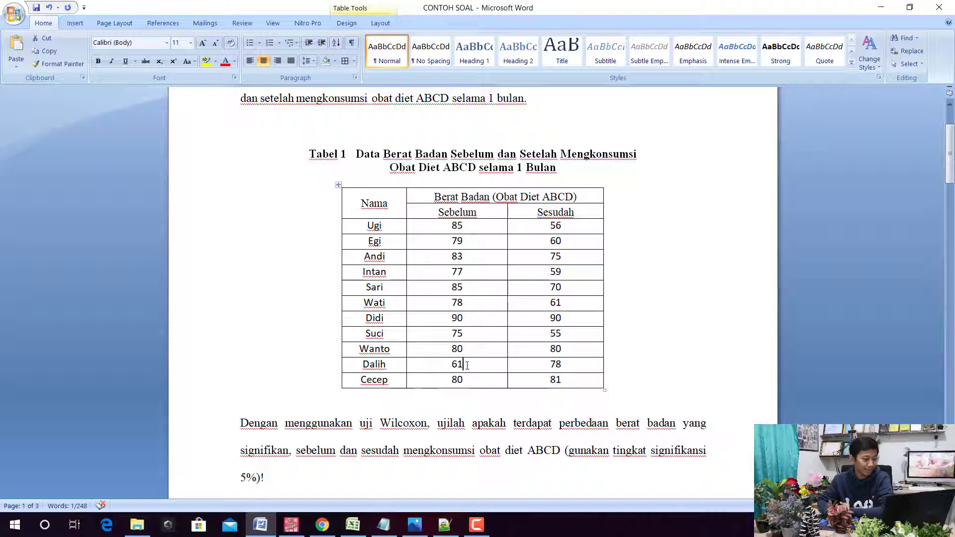
Point out Wanto's row, whose before and after weights are equal.
{"action": "left_click_drag", "start_coordinate": [396, 347], "coordinate": [369, 349]}
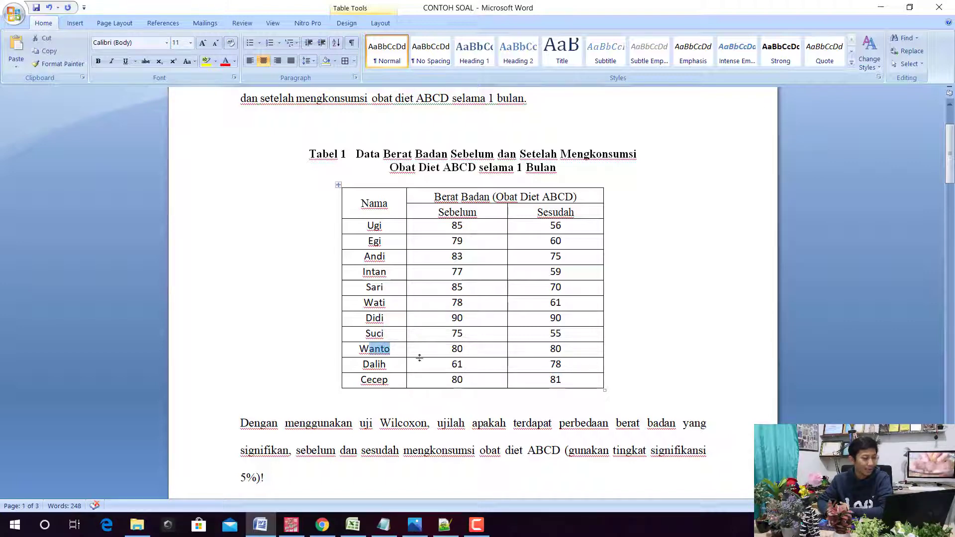
{"action": "left_click", "coordinate": [450, 350]}
{"action": "left_click_drag", "start_coordinate": [478, 344], "coordinate": [534, 352]}
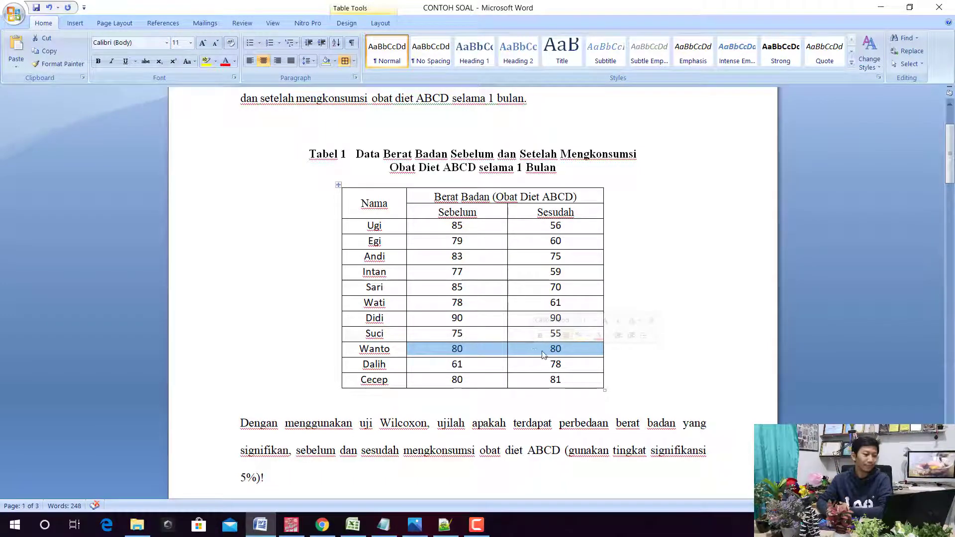
{"action": "left_click", "coordinate": [657, 245]}
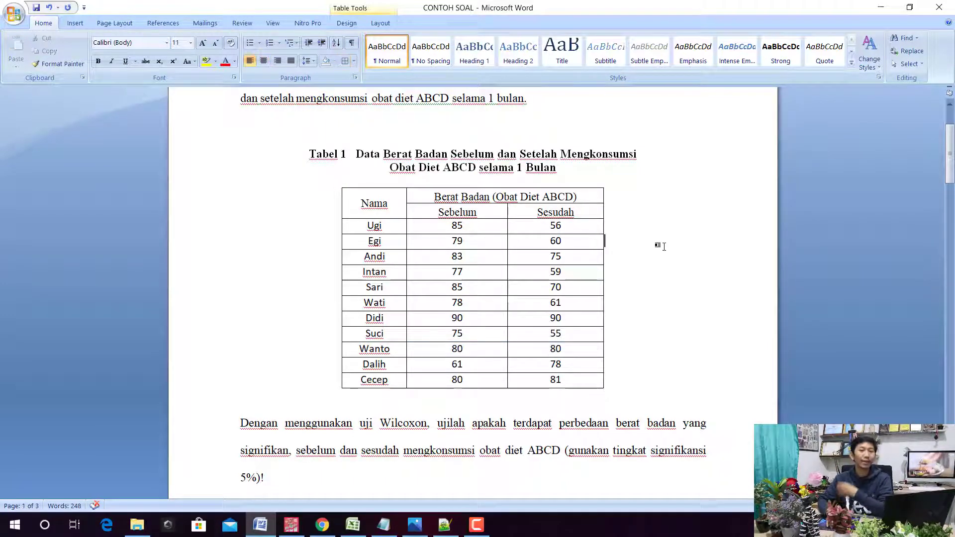
{"action": "scroll", "coordinate": [633, 253], "scroll_direction": "down", "scroll_amount": 3}
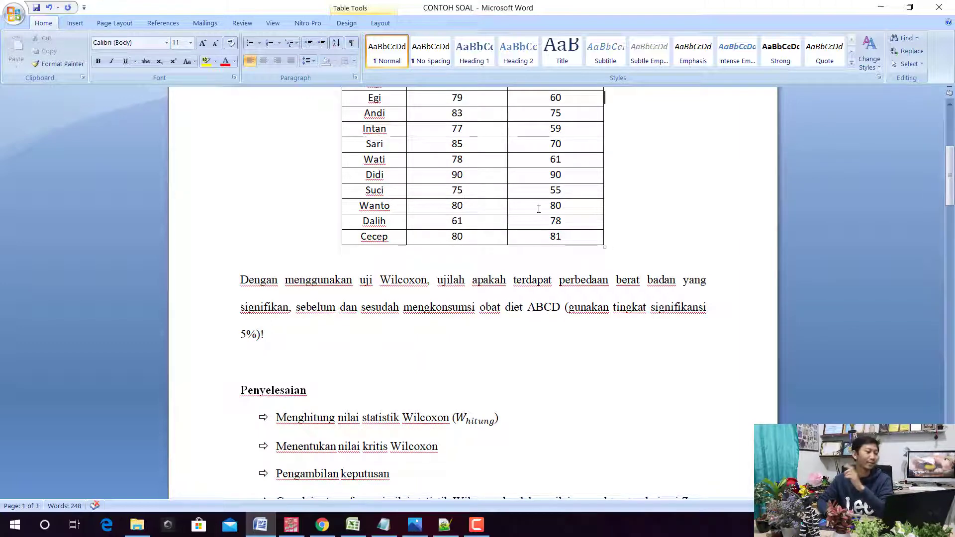
{"action": "scroll", "coordinate": [469, 192], "scroll_direction": "up", "scroll_amount": 2}
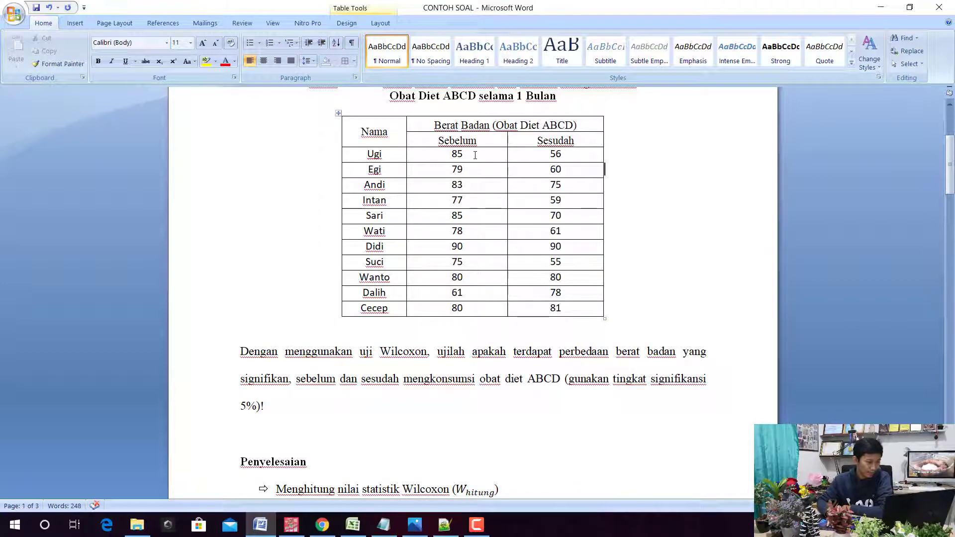
Mark all Word weights and the matching Excel X and Y cells G9:H19, then show the SPSS data.
{"action": "left_click_drag", "start_coordinate": [467, 154], "coordinate": [572, 309]}
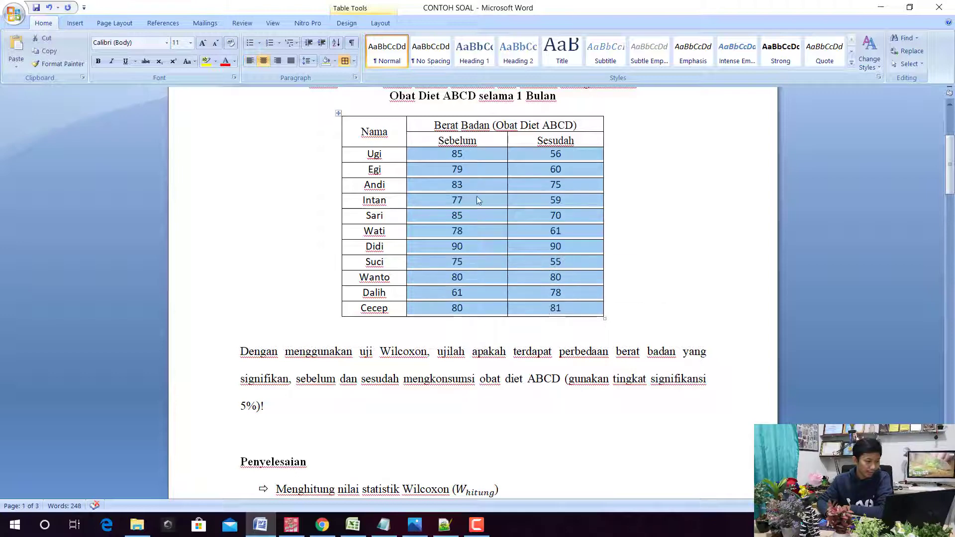
{"action": "left_click", "coordinate": [353, 525]}
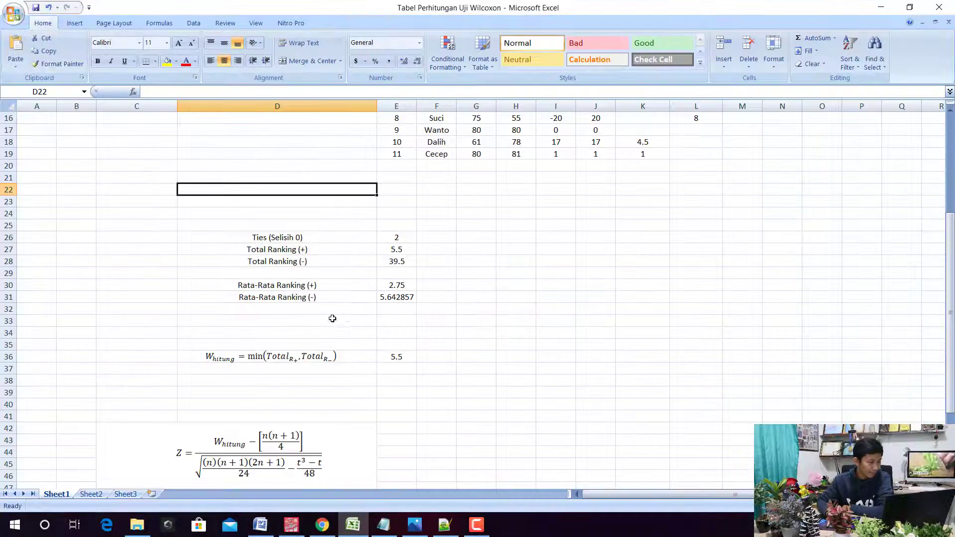
{"action": "left_click_drag", "start_coordinate": [485, 214], "coordinate": [517, 333]}
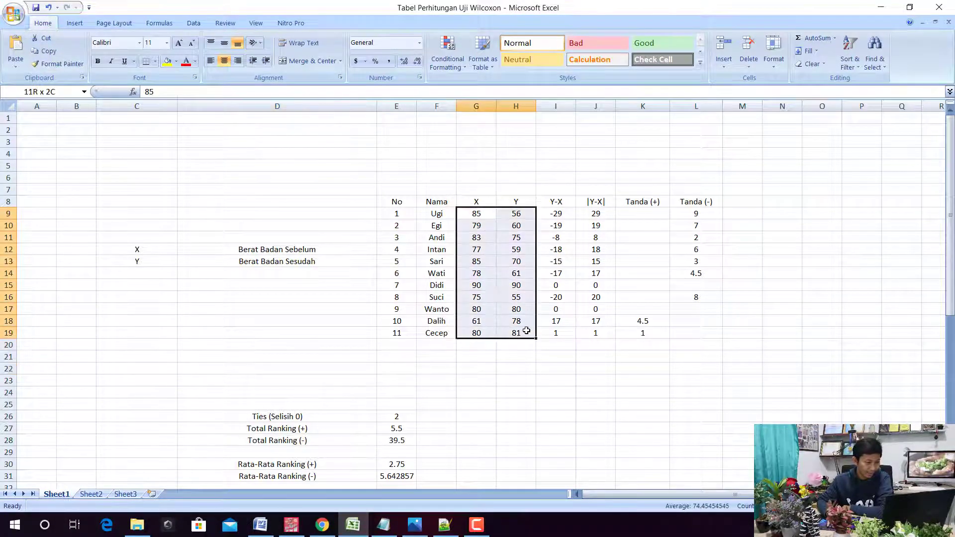
{"action": "left_click", "coordinate": [291, 525]}
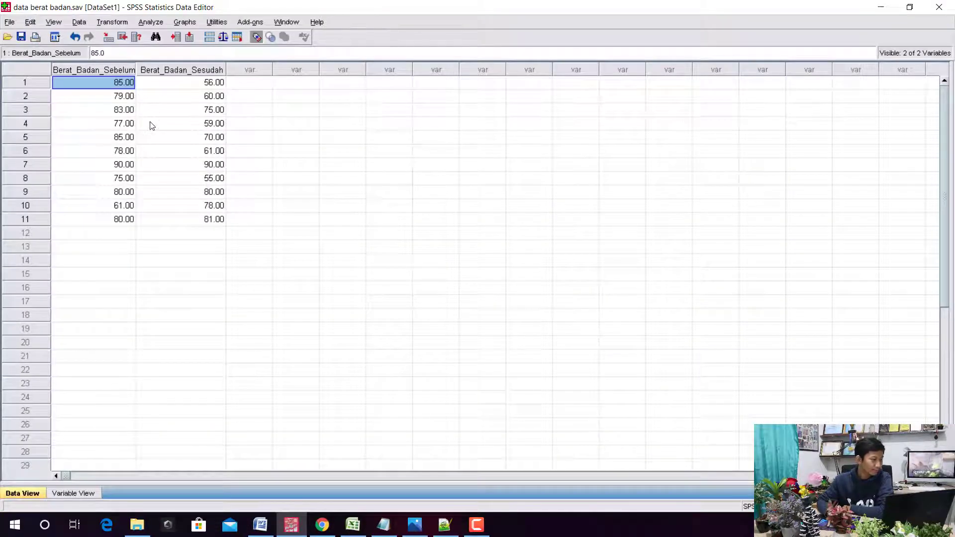
Run the 2 Related Samples Wilcoxon test on the before/after weights, giving Z = -2.016, Sig. .044.
{"action": "left_click", "coordinate": [151, 22]}
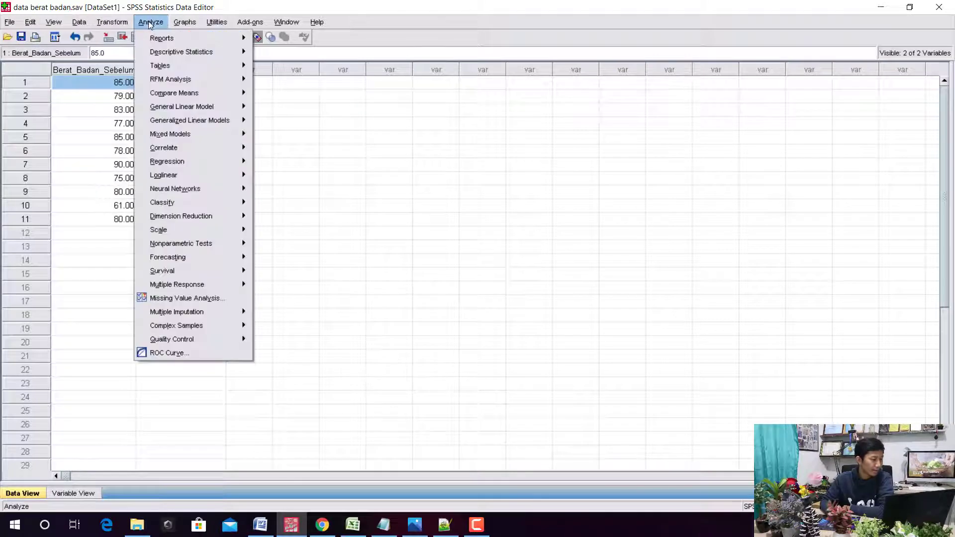
{"action": "mouse_move", "coordinate": [180, 243]}
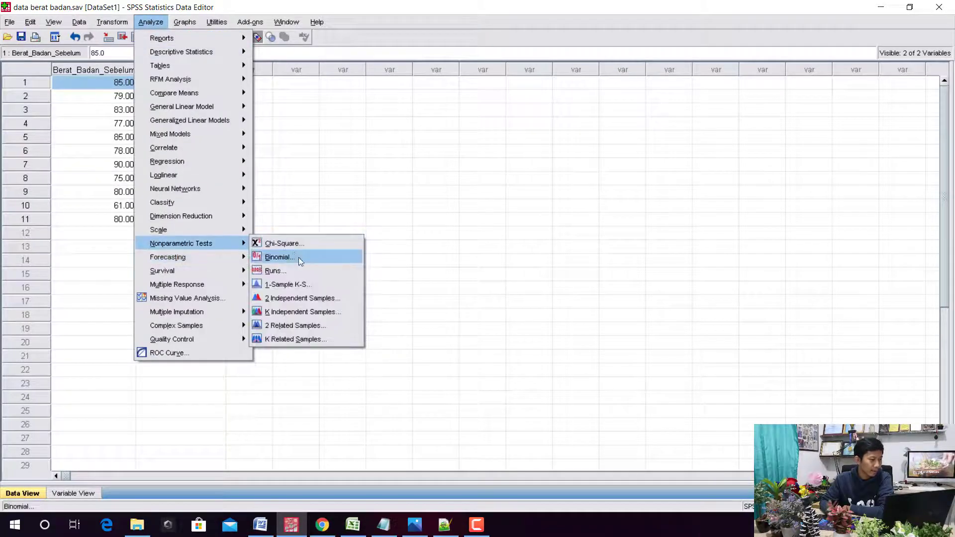
{"action": "left_click", "coordinate": [300, 327]}
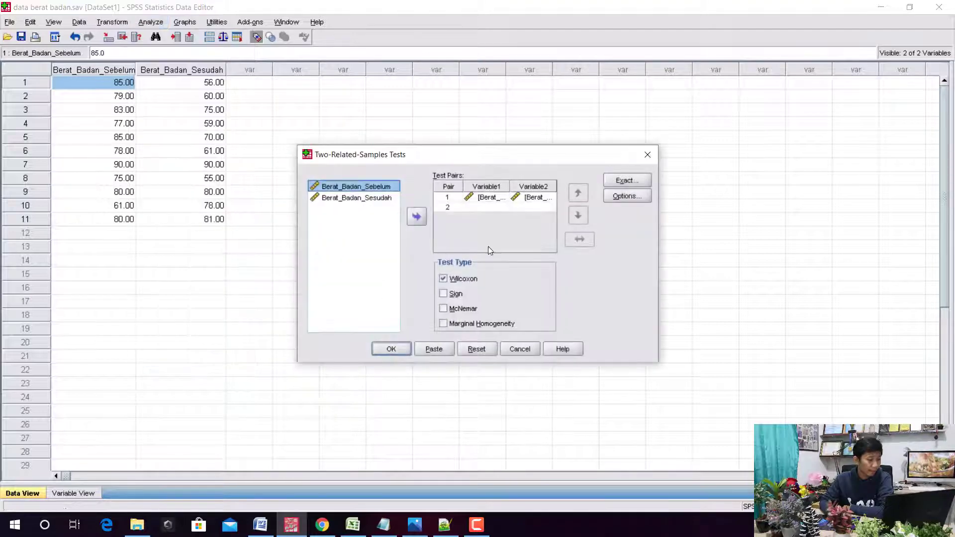
{"action": "left_click_drag", "start_coordinate": [659, 217], "coordinate": [951, 229]}
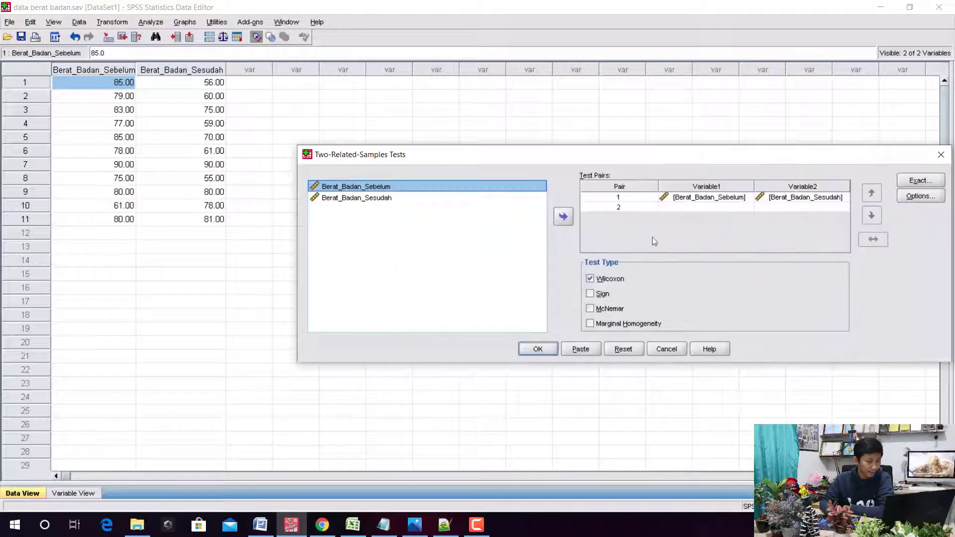
{"action": "left_click", "coordinate": [719, 200]}
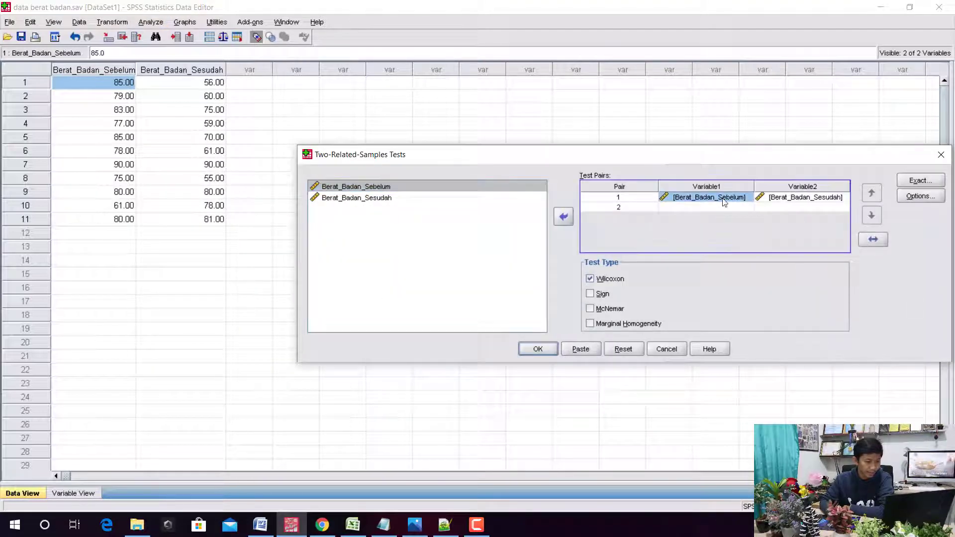
{"action": "left_click", "coordinate": [818, 199]}
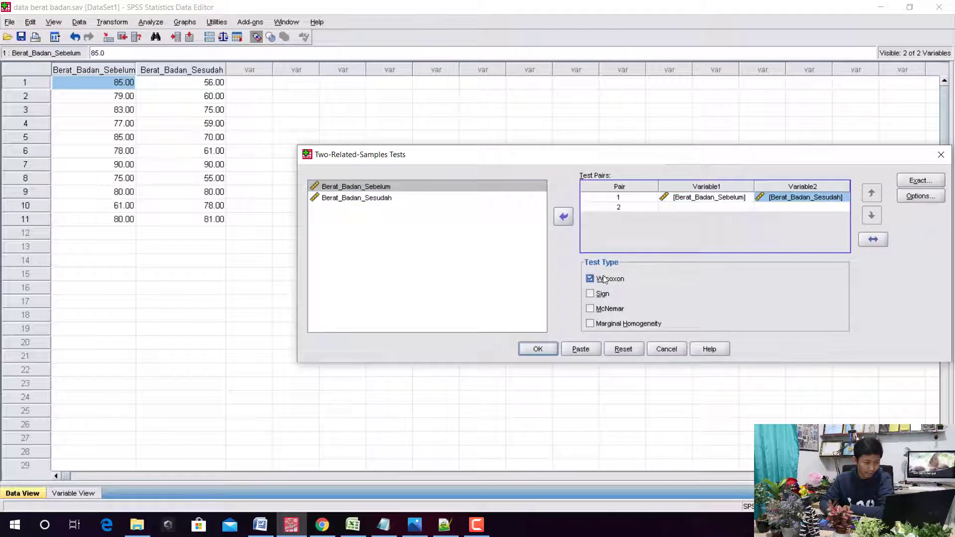
{"action": "left_click", "coordinate": [538, 349]}
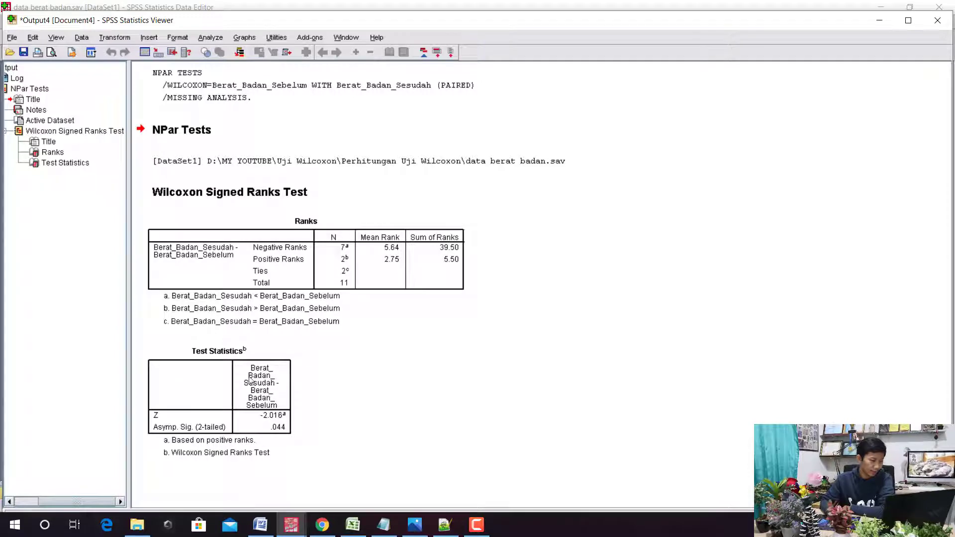
{"action": "left_click", "coordinate": [250, 381]}
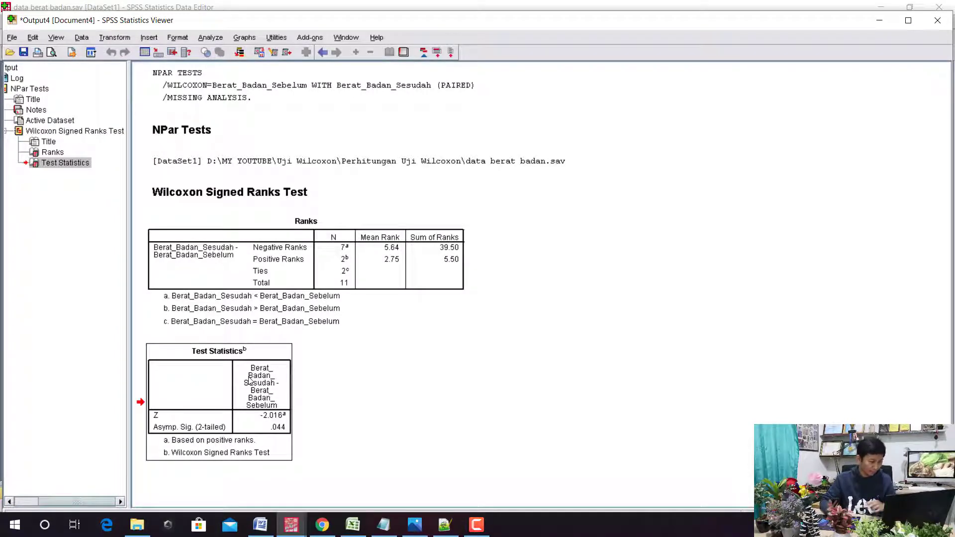
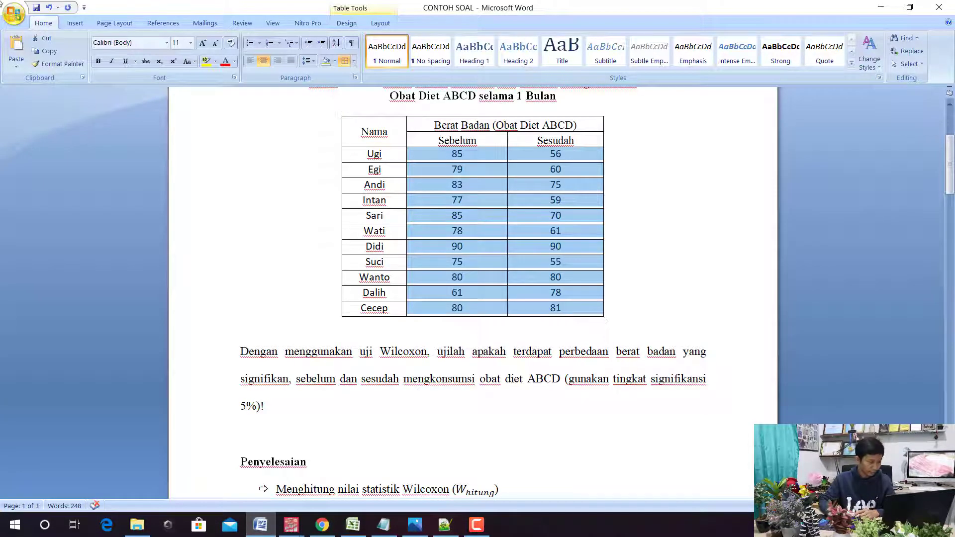
Paste the Test Statistics table (Z -2.016, Asymp. Sig. .044) into a new blank document and start a line below it.
{"action": "left_click", "coordinate": [13, 13]}
{"action": "left_click", "coordinate": [44, 43]}
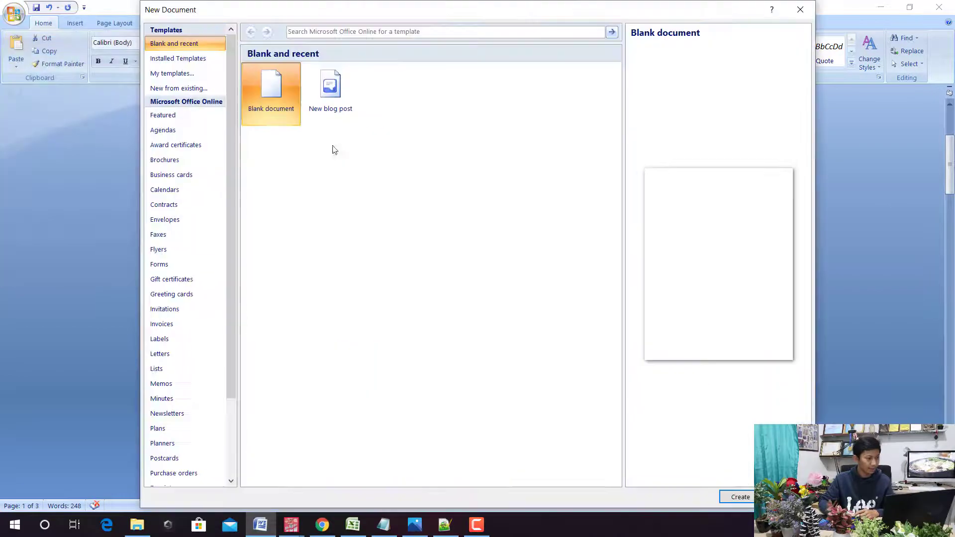
{"action": "double_click", "coordinate": [290, 99]}
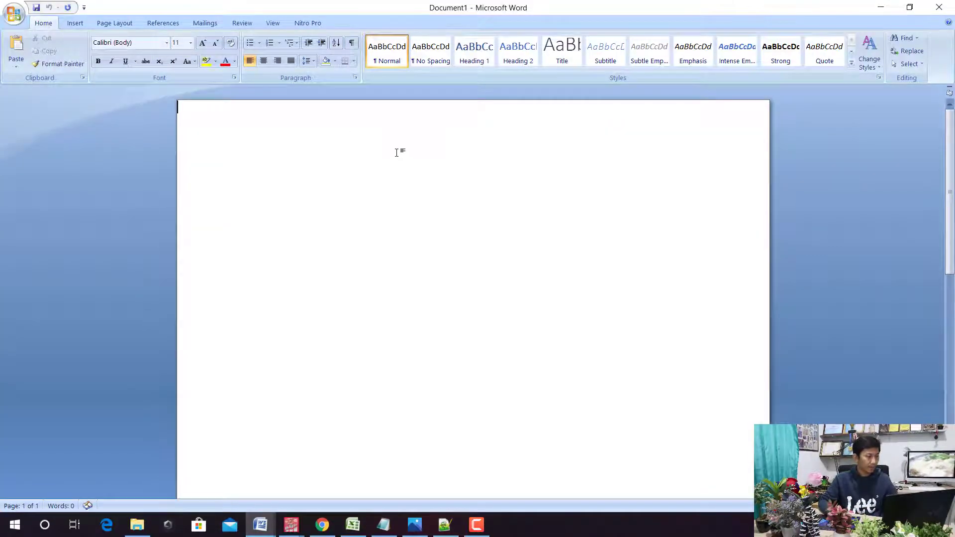
{"action": "type", "text": "Test Statisticsb \tBerat_Badan_Sesudah - Berat_Badan_Sebelum Z\t-2.016a Asymp. Sig. (2-tailed)\t.044 a. Based on positive ranks. b. Wilcoxon Signed Ranks Test"}
{"action": "scroll", "coordinate": [368, 262], "scroll_direction": "up", "scroll_amount": 3}
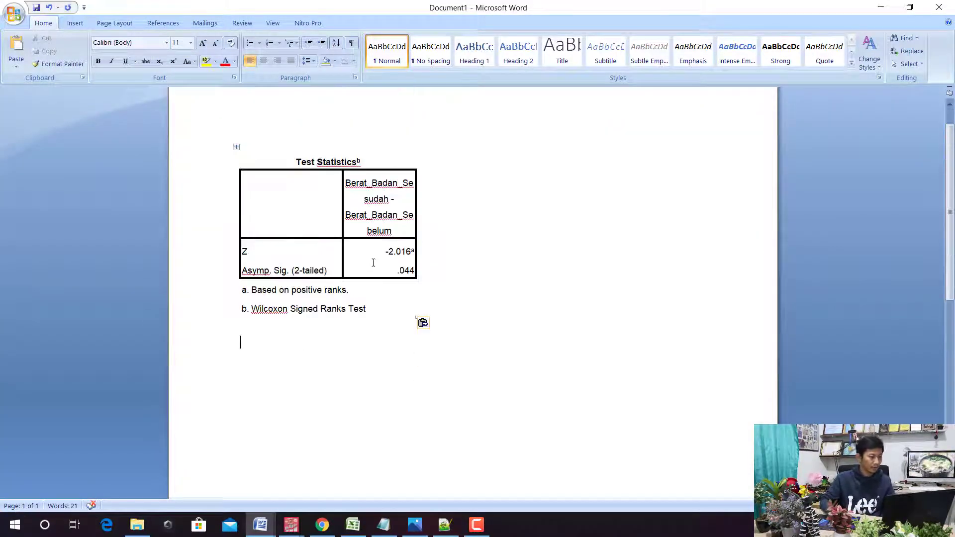
{"action": "key", "text": "Return"}
Type the conclusion that Sig 0,044 < 0,05 shows a significant weight difference, then return to the Excel workbook.
{"action": "type", "text": "Diketahui n"}
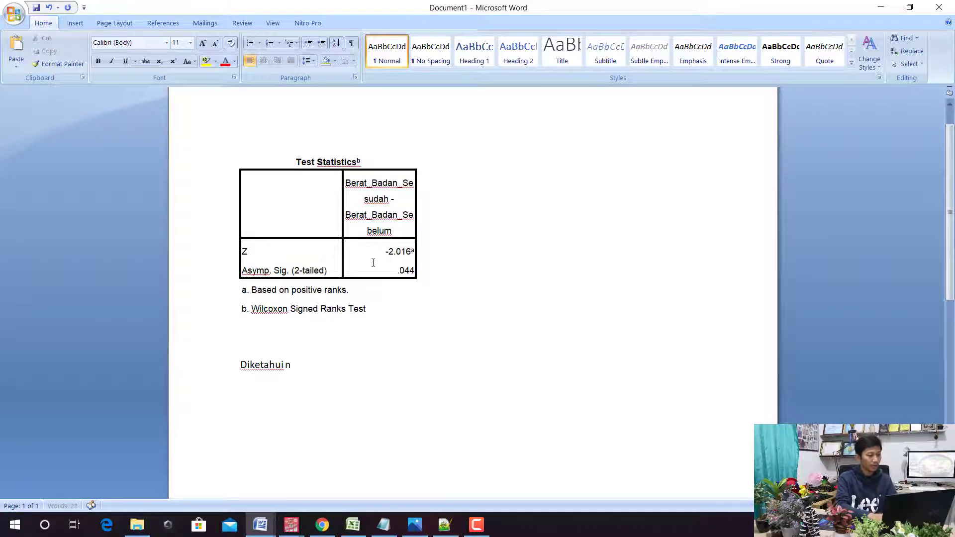
{"action": "type", "text": "ilai probabil"}
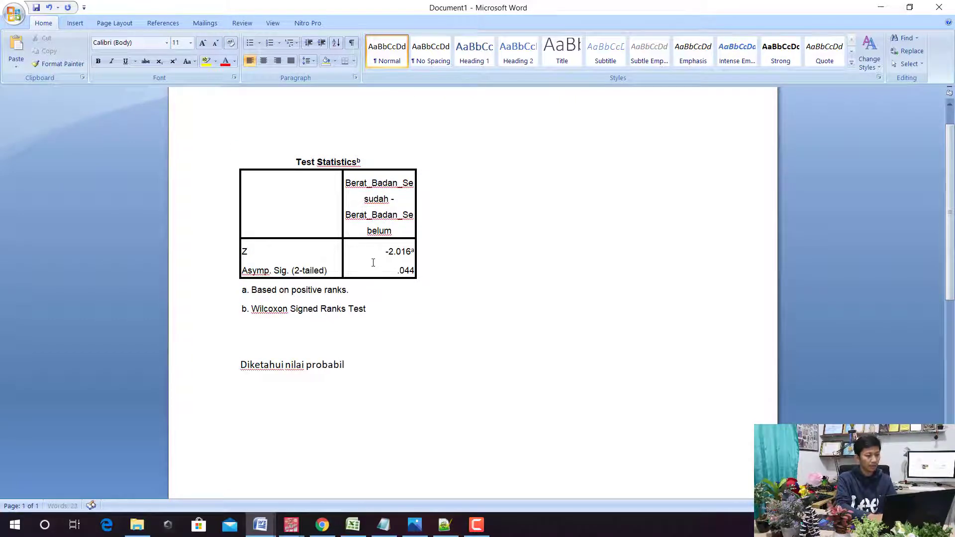
{"action": "type", "text": "itas (Asy"}
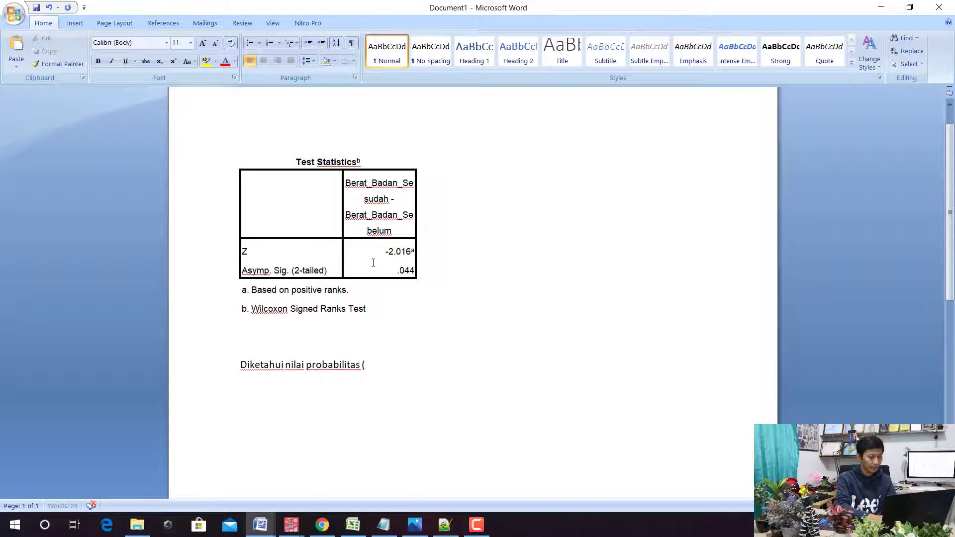
{"action": "type", "text": "m"}
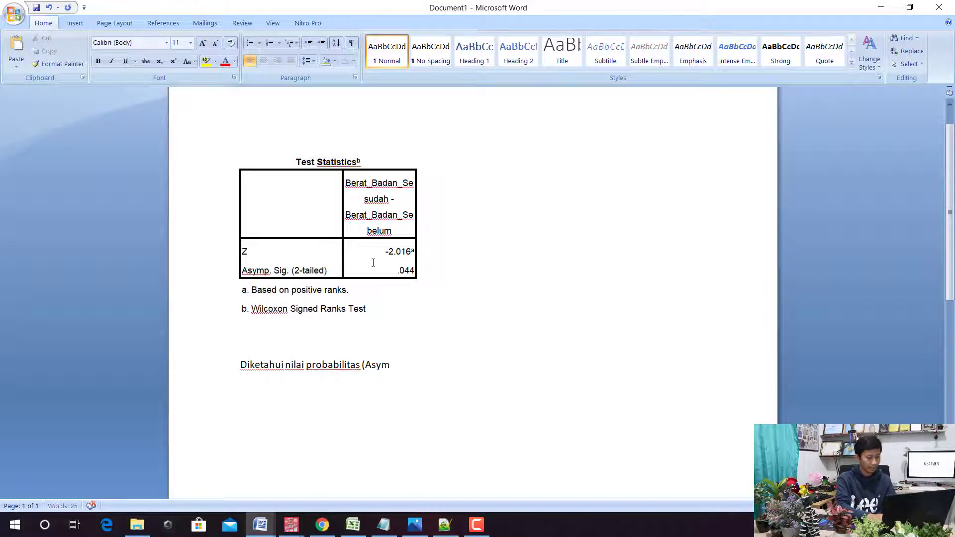
{"action": "type", "text": "p. Sig) adala"}
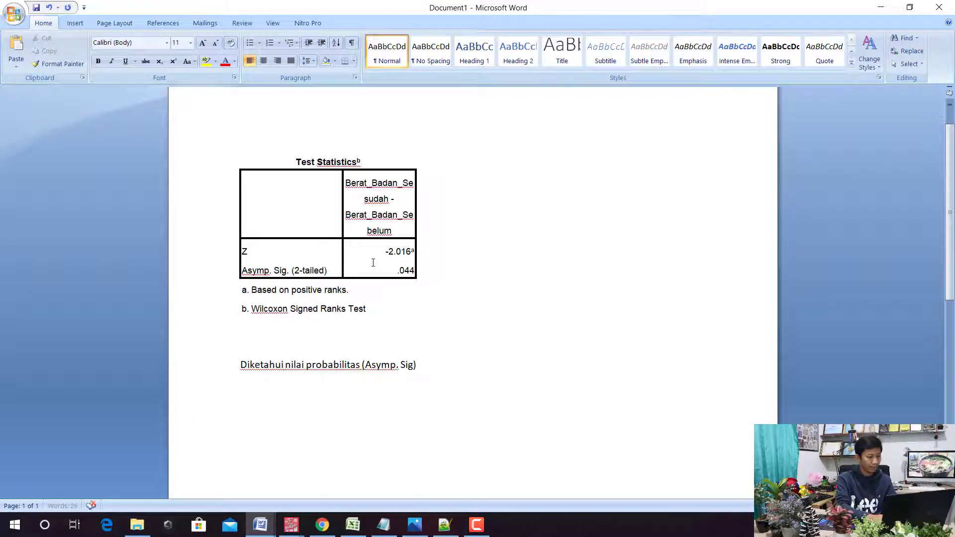
{"action": "type", "text": "h 0"}
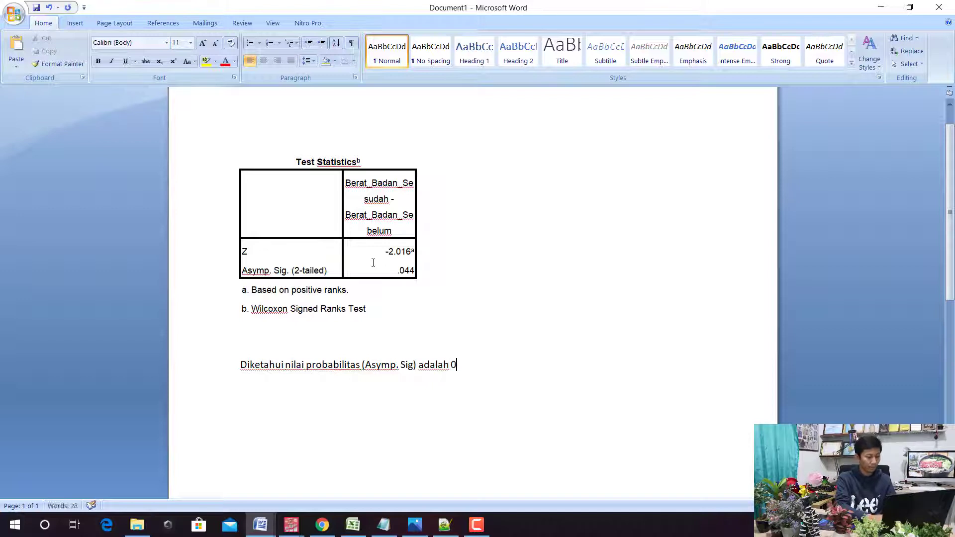
{"action": "type", "text": ",044 <"}
{"action": "type", "text": " t"}
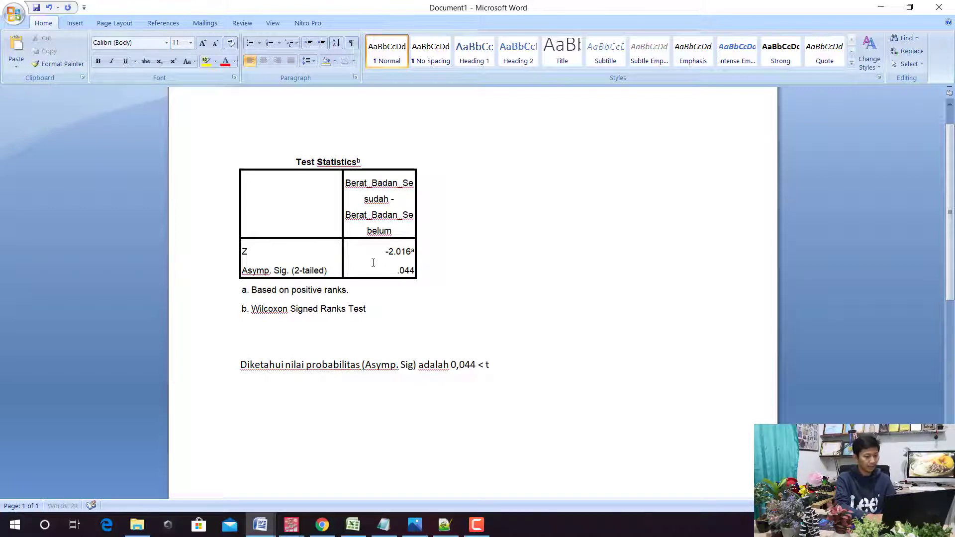
{"action": "type", "text": "ingkat sign"}
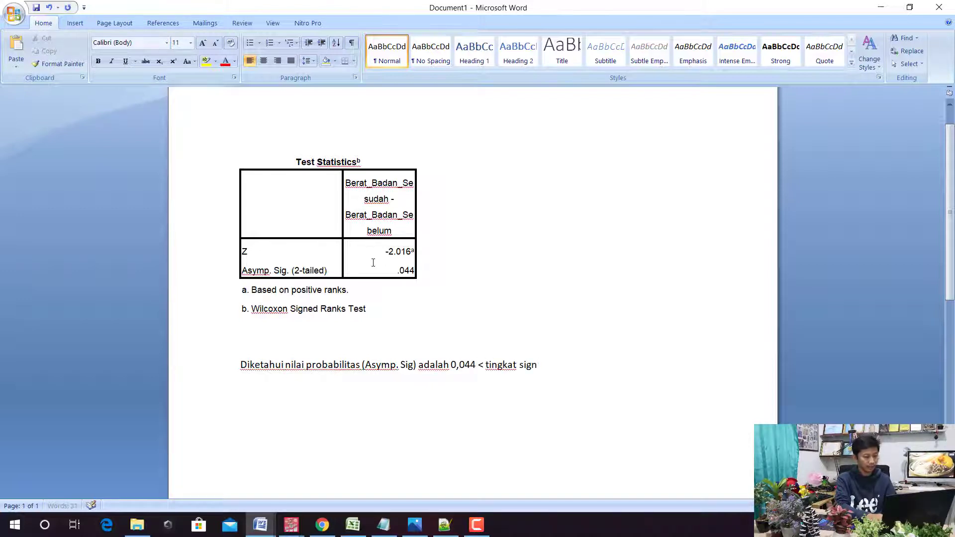
{"action": "type", "text": "ifikansi"}
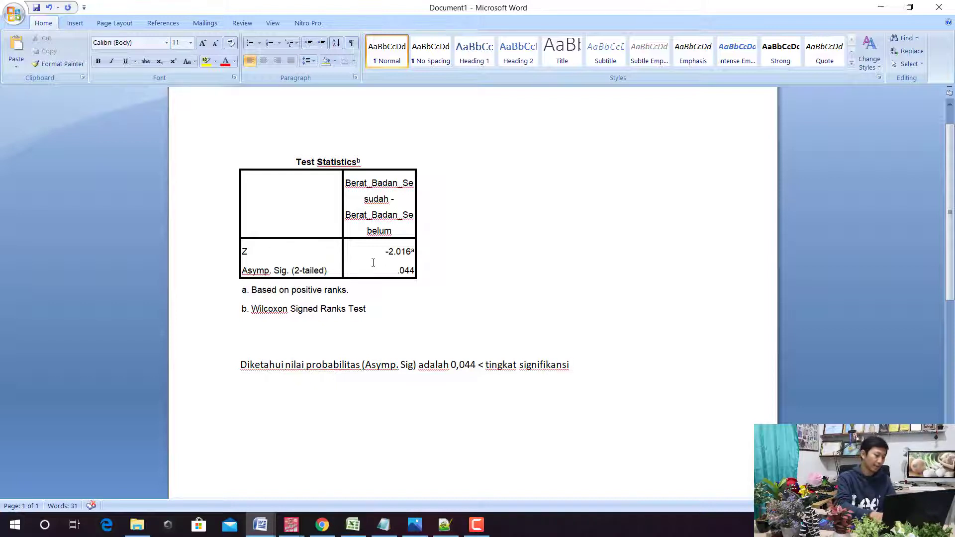
{"action": "type", "text": " 0,05, m"}
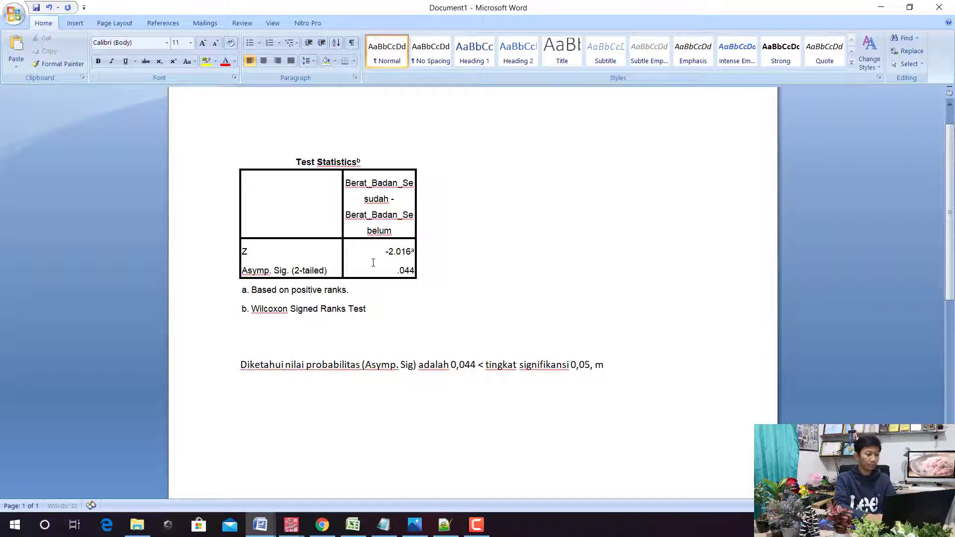
{"action": "type", "text": "aka disimpulkan"}
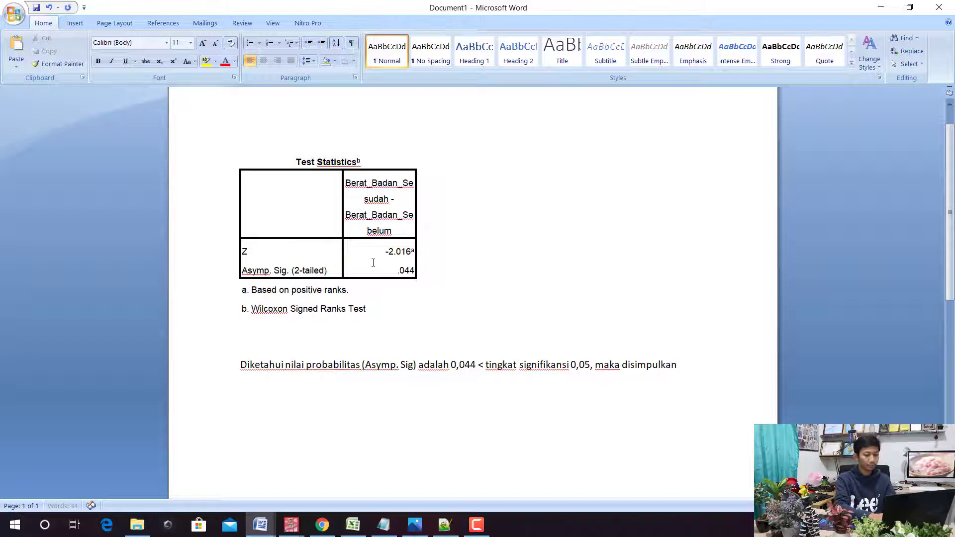
{"action": "type", "text": " terdapat per"}
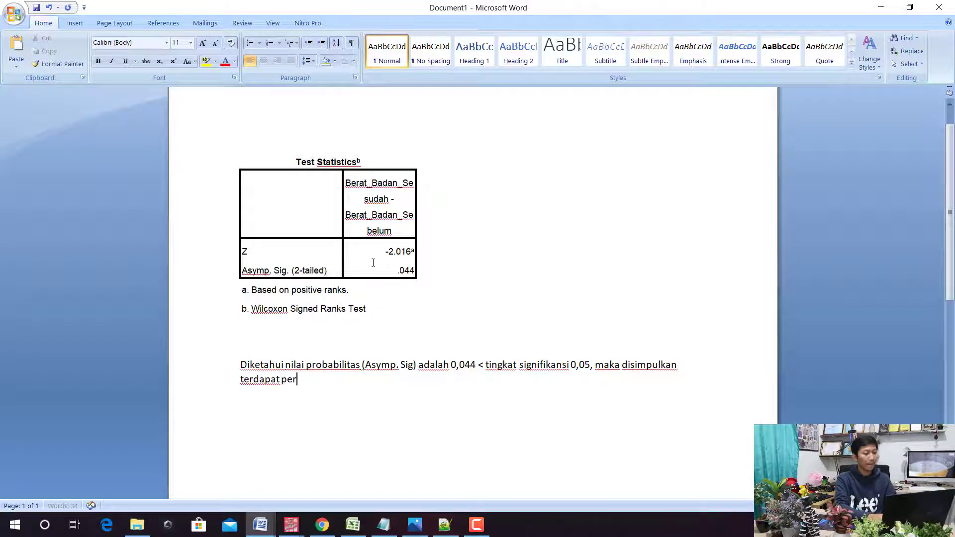
{"action": "type", "text": "bedaan berat"}
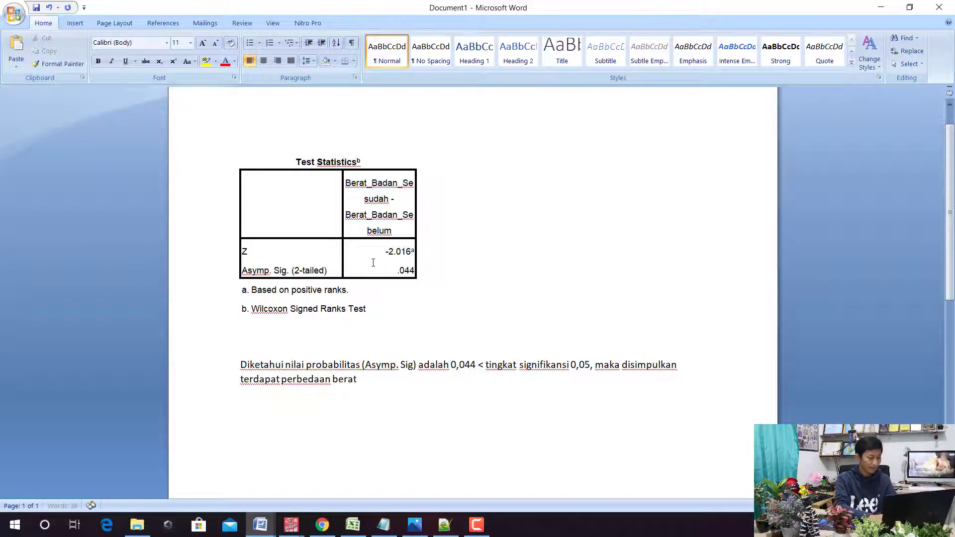
{"action": "type", "text": " badan yang signi"}
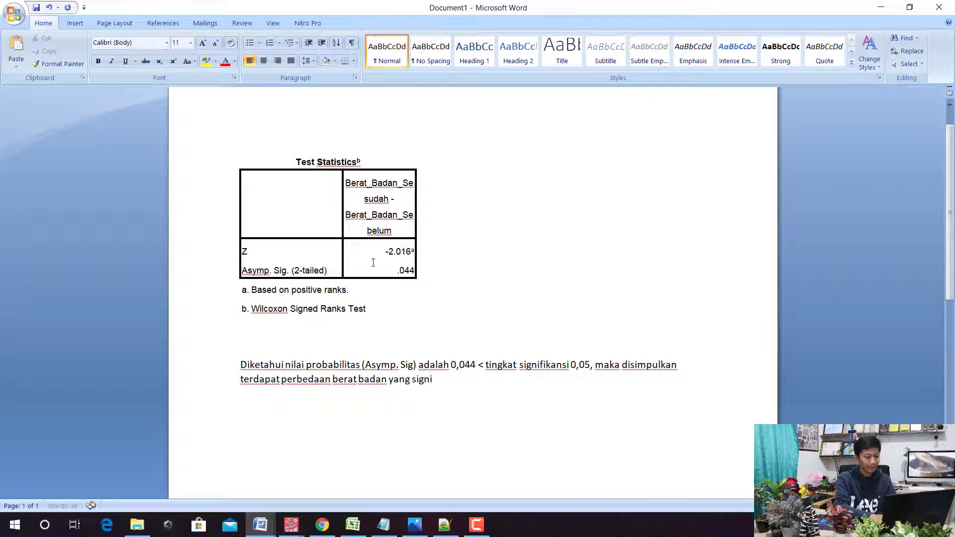
{"action": "type", "text": "fikan"}
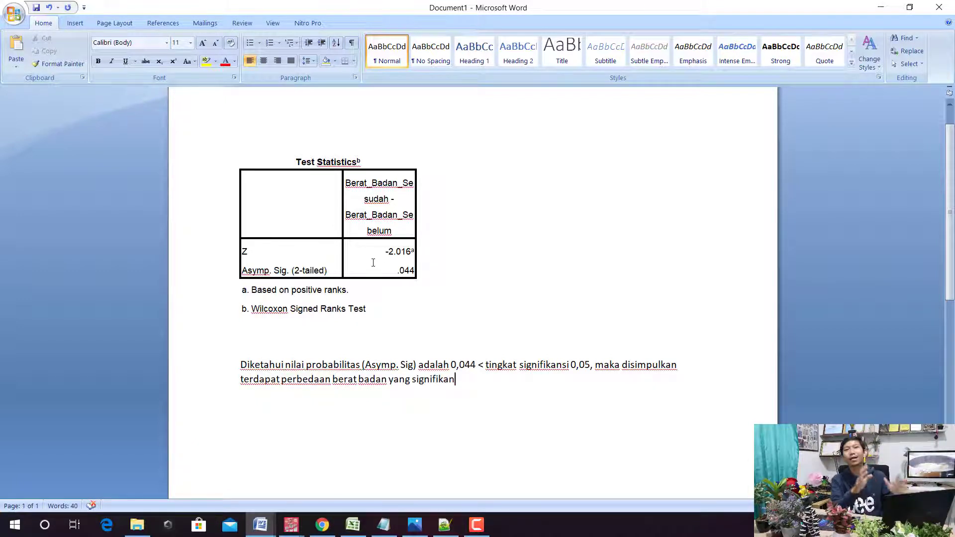
{"action": "type", "text": " se"}
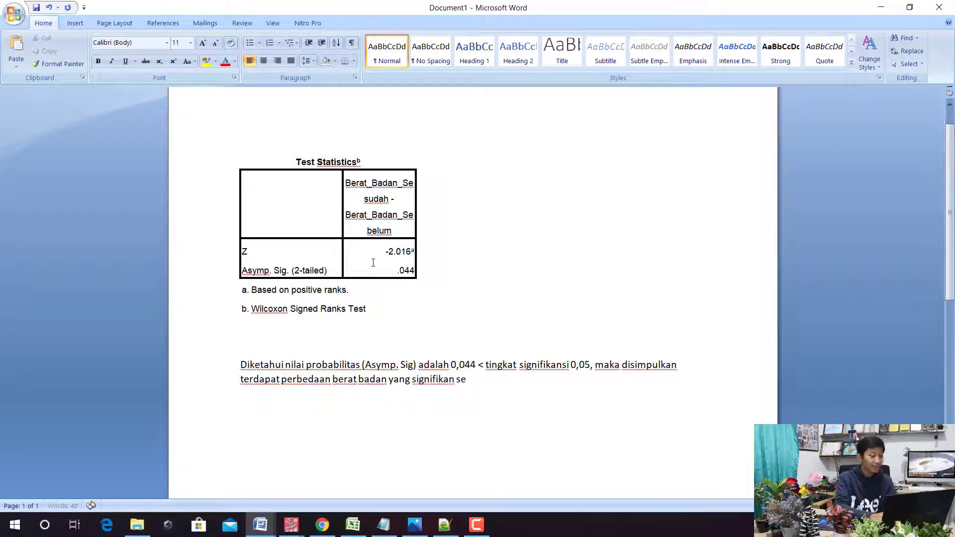
{"action": "type", "text": "belum dan sesud"}
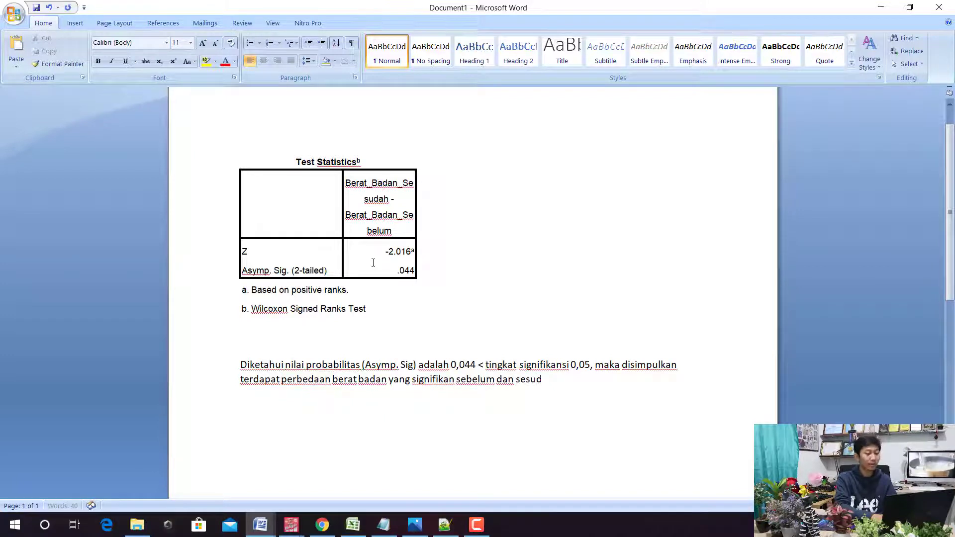
{"action": "type", "text": "ah mengkonsumsi"}
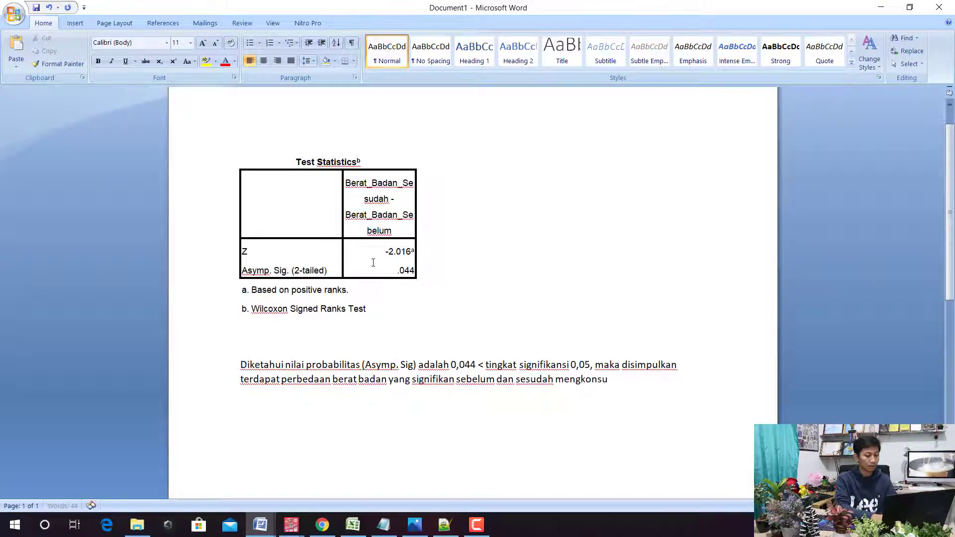
{"action": "type", "text": " obat"}
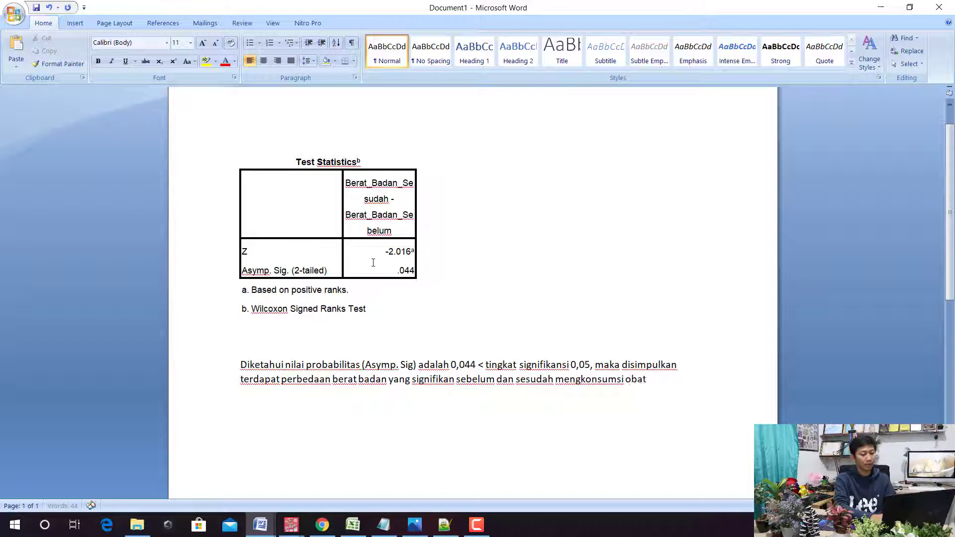
{"action": "type", "text": " diet abcd"}
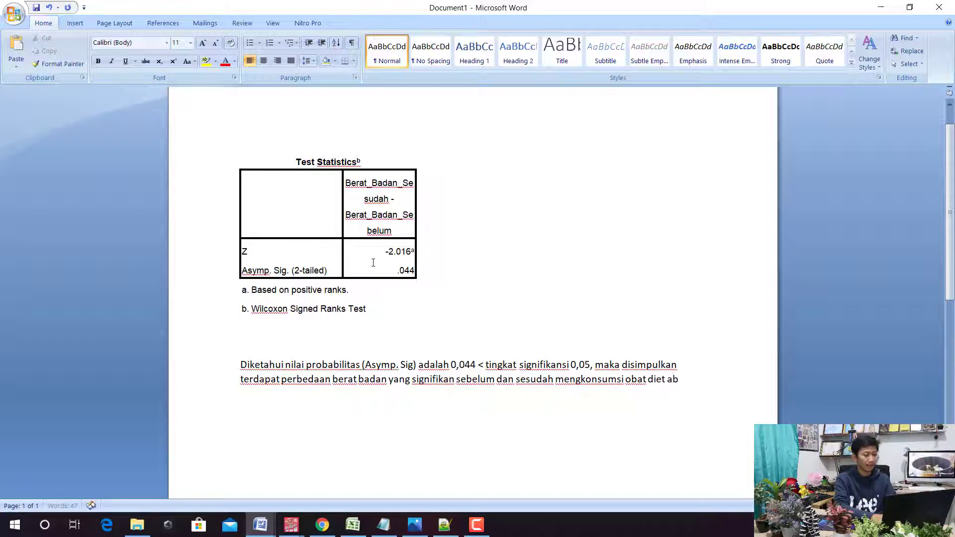
{"action": "type", "text": "."}
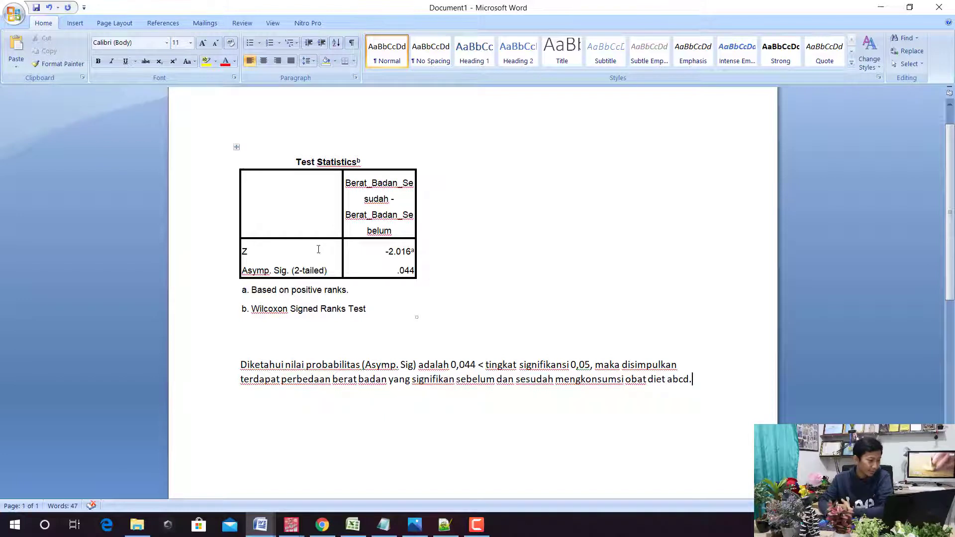
{"action": "left_click_drag", "start_coordinate": [318, 249], "coordinate": [355, 276]}
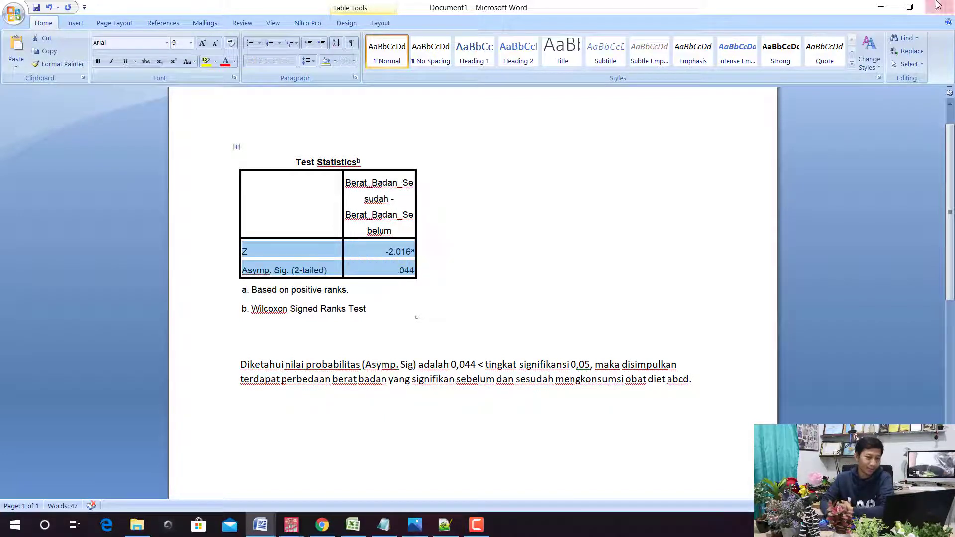
{"action": "left_click", "coordinate": [881, 7]}
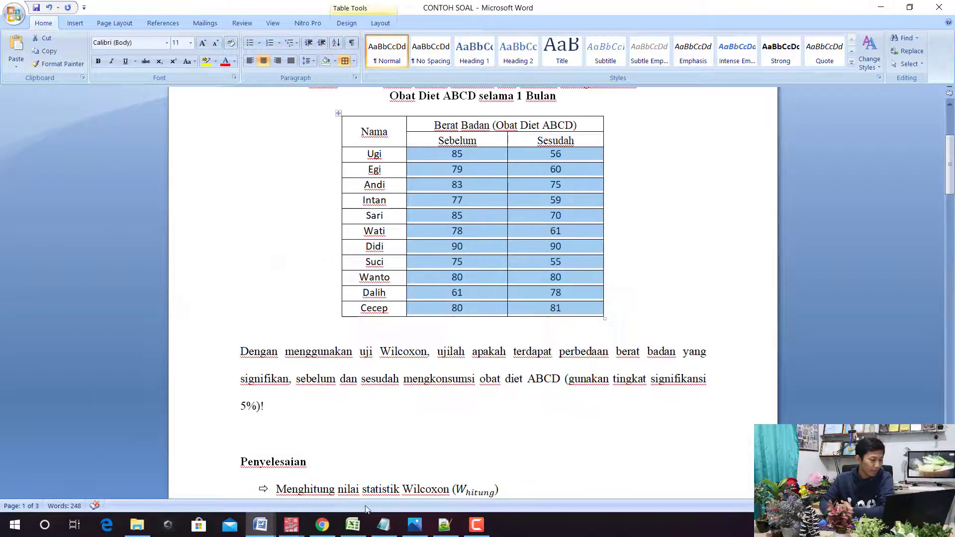
{"action": "left_click", "coordinate": [353, 524]}
Shade the No, Nama, X and Y columns (E8:H19) yellow, then check the X label.
{"action": "left_click", "coordinate": [396, 356]}
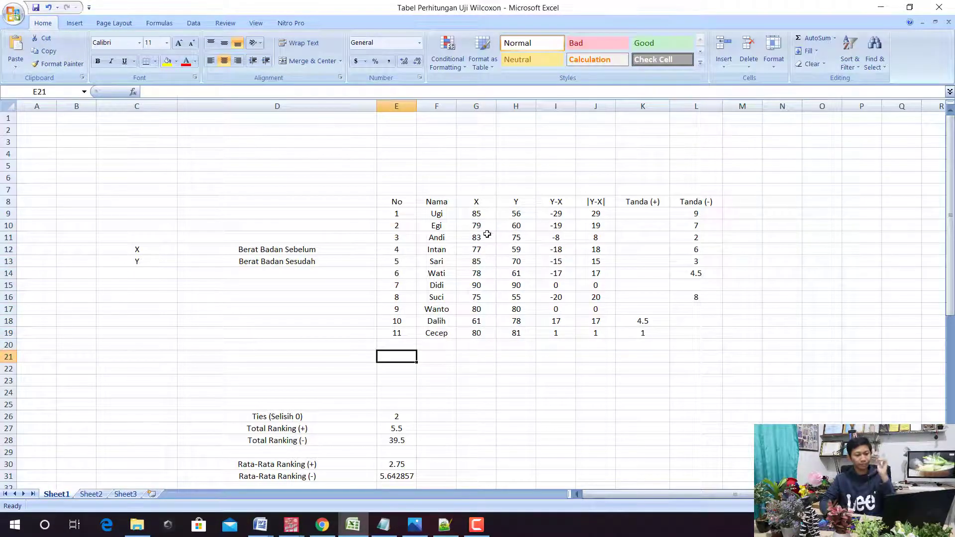
{"action": "left_click_drag", "start_coordinate": [476, 202], "coordinate": [510, 333]}
{"action": "left_click_drag", "start_coordinate": [416, 199], "coordinate": [517, 334]}
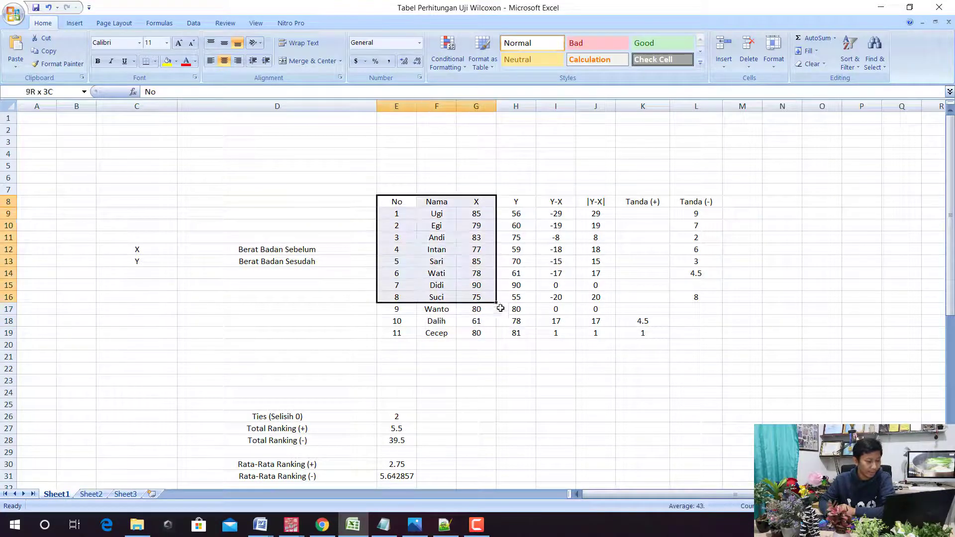
{"action": "left_click", "coordinate": [168, 61]}
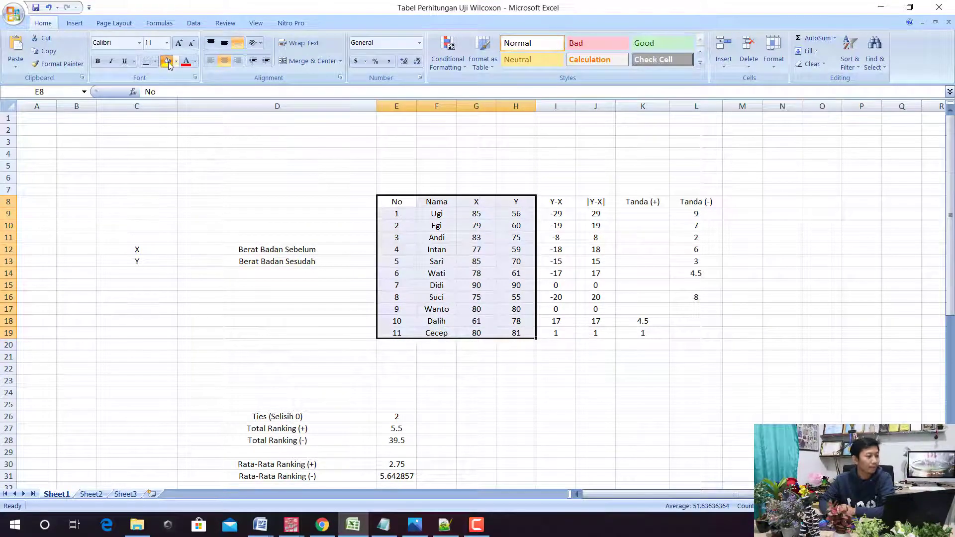
{"action": "left_click", "coordinate": [586, 277]}
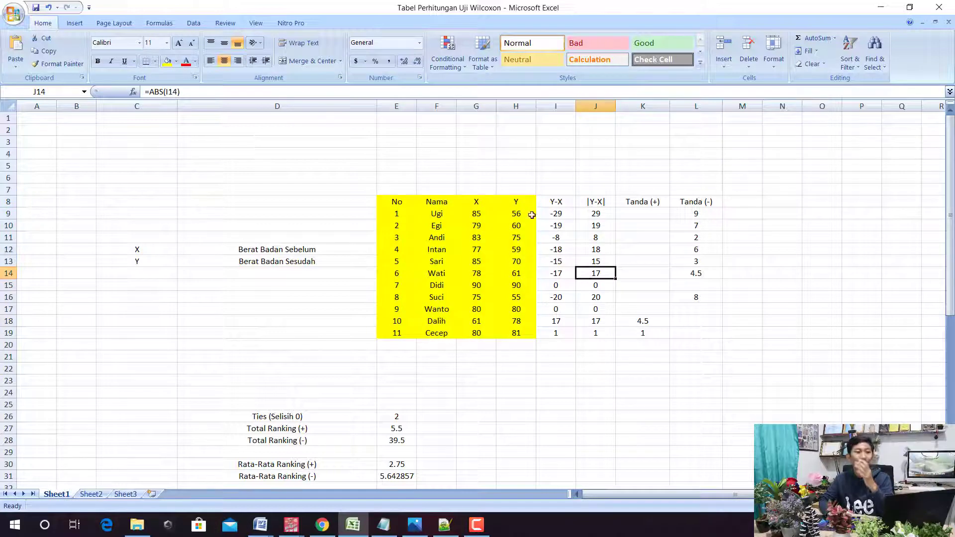
{"action": "left_click", "coordinate": [169, 248]}
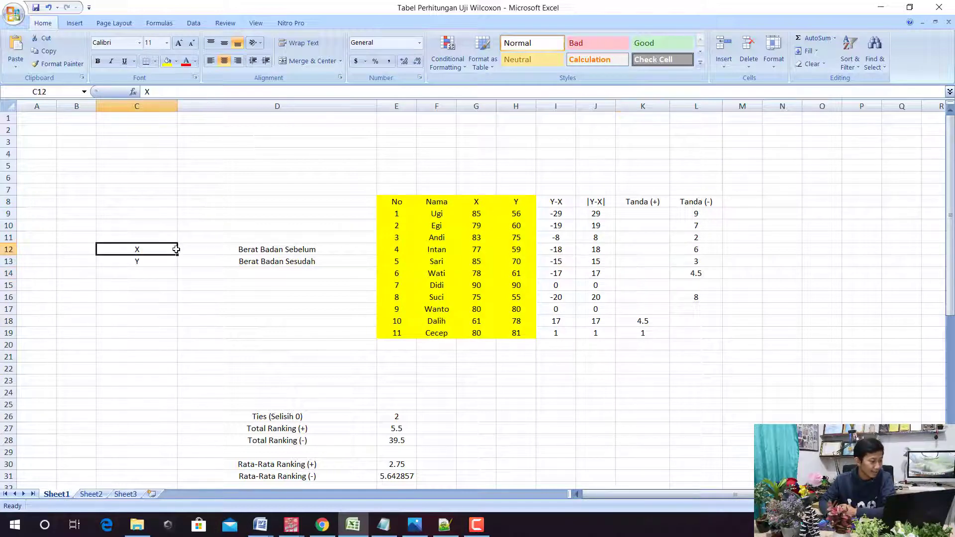
{"action": "left_click", "coordinate": [281, 251]}
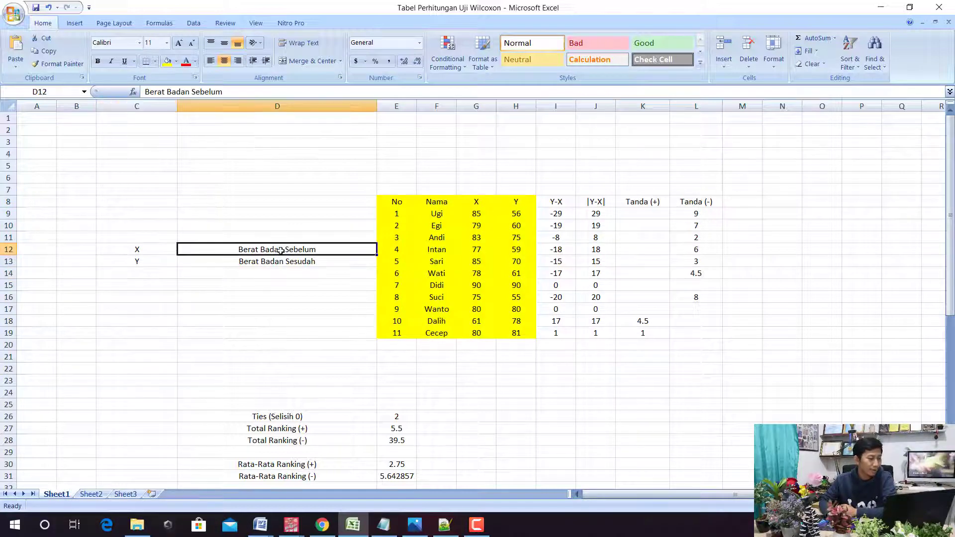
{"action": "left_click", "coordinate": [145, 261]}
{"action": "left_click", "coordinate": [282, 262]}
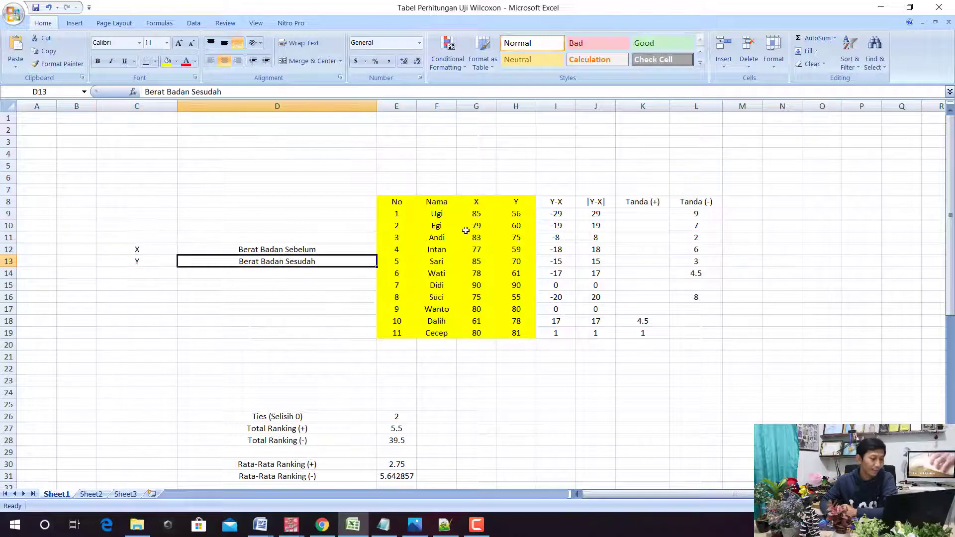
{"action": "left_click", "coordinate": [527, 211]}
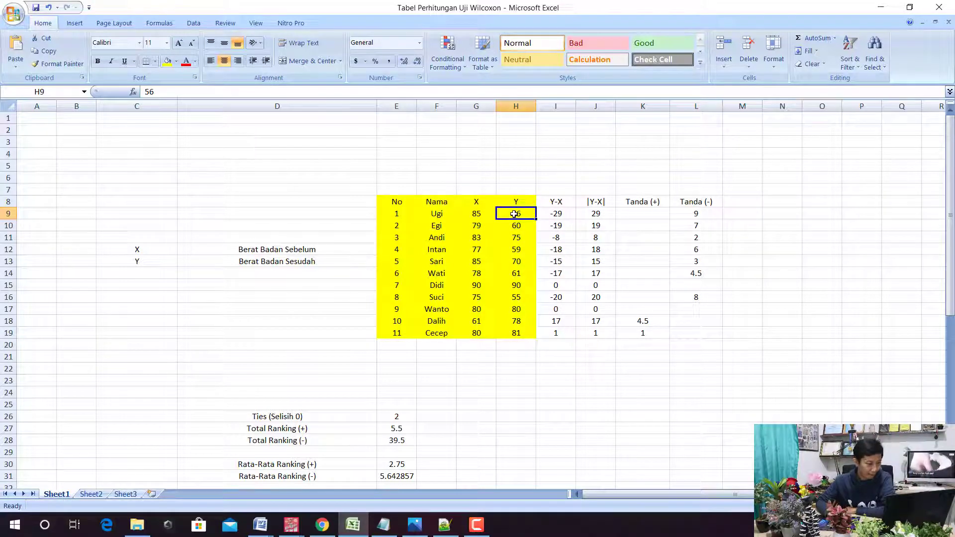
{"action": "left_click", "coordinate": [496, 214]}
{"action": "left_click", "coordinate": [557, 214]}
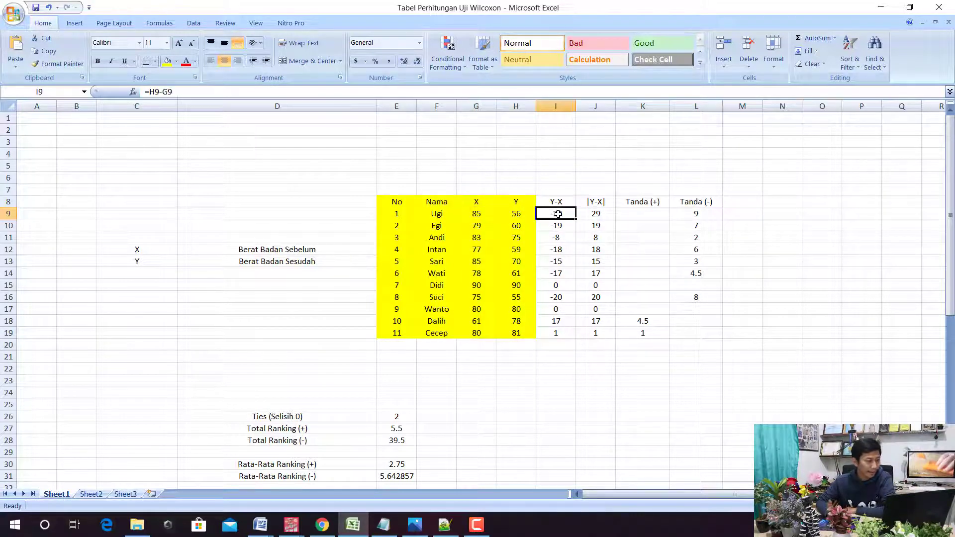
{"action": "left_click", "coordinate": [527, 223]}
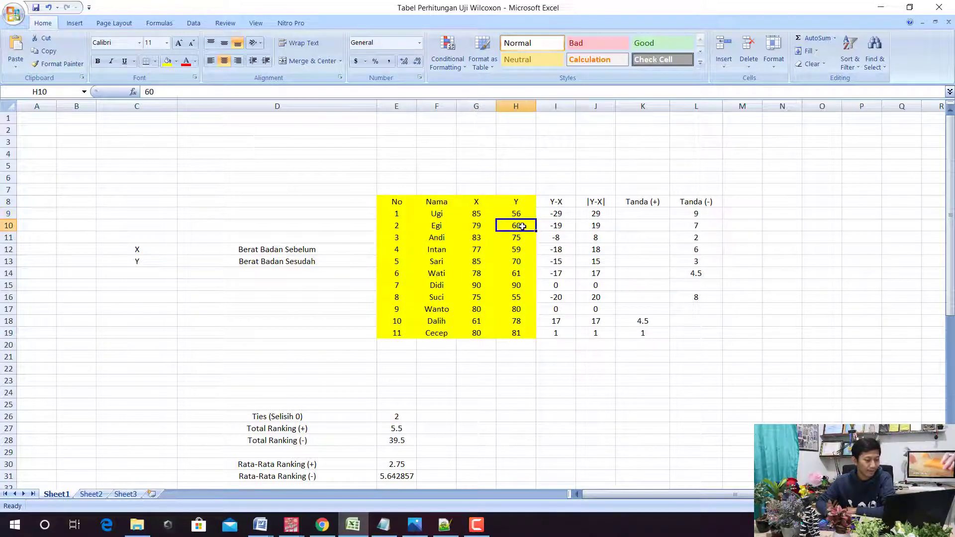
{"action": "left_click", "coordinate": [480, 230]}
{"action": "left_click", "coordinate": [558, 225]}
{"action": "left_click", "coordinate": [557, 214]}
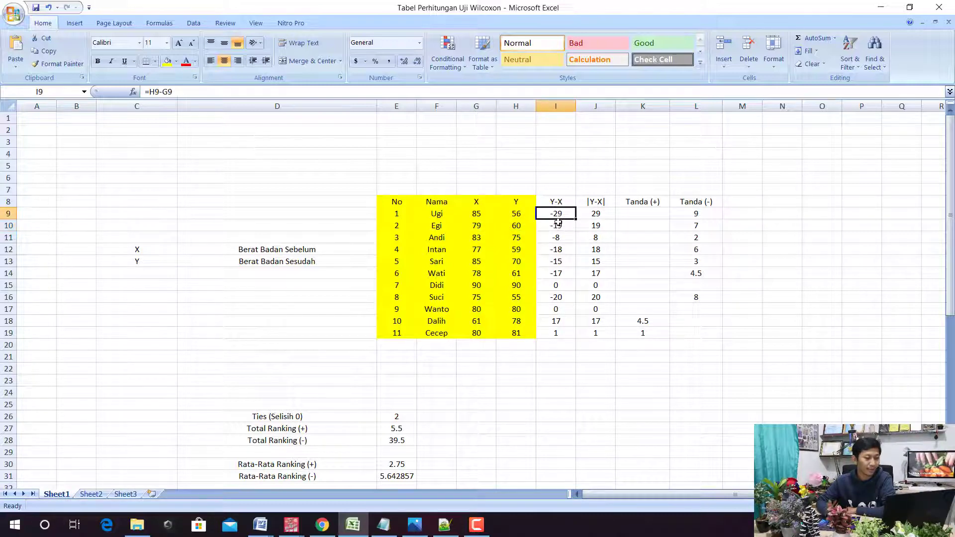
{"action": "left_click", "coordinate": [557, 223]}
{"action": "left_click", "coordinate": [555, 211]}
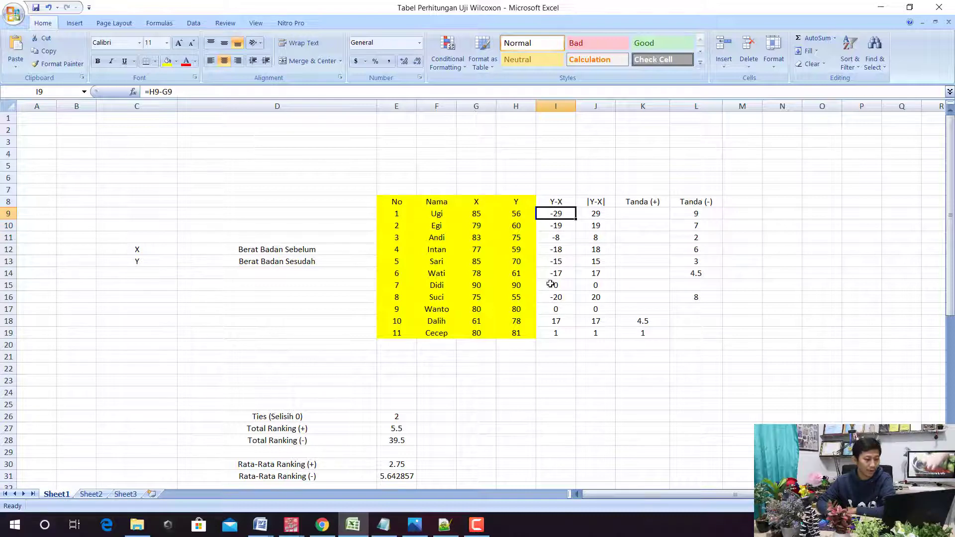
{"action": "left_click", "coordinate": [462, 321]}
{"action": "left_click", "coordinate": [512, 323]}
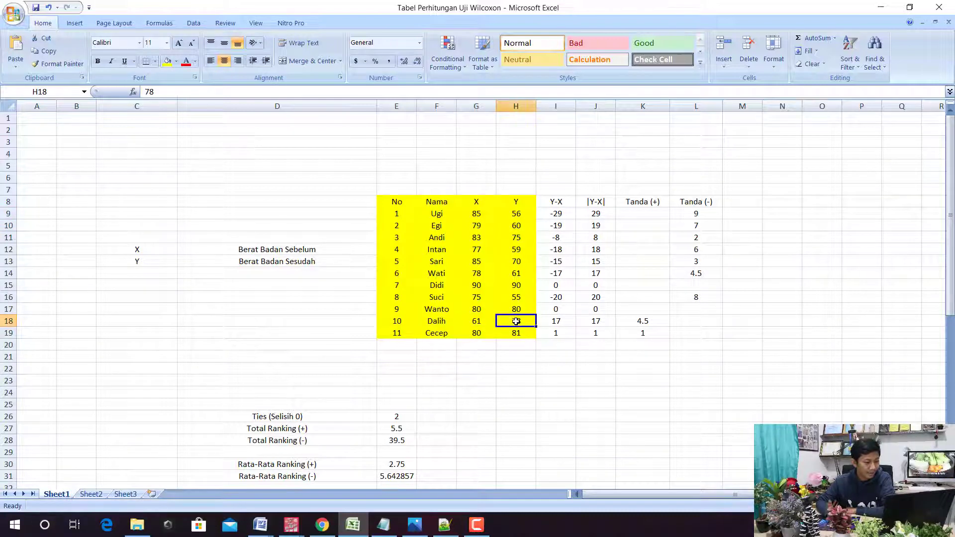
{"action": "left_click", "coordinate": [482, 321]}
{"action": "left_click", "coordinate": [548, 323]}
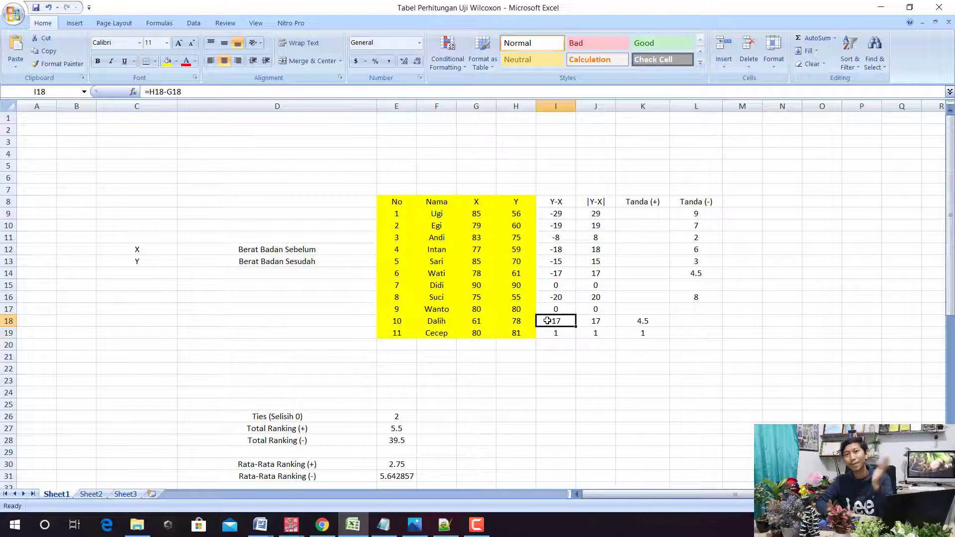
{"action": "left_click", "coordinate": [552, 214]}
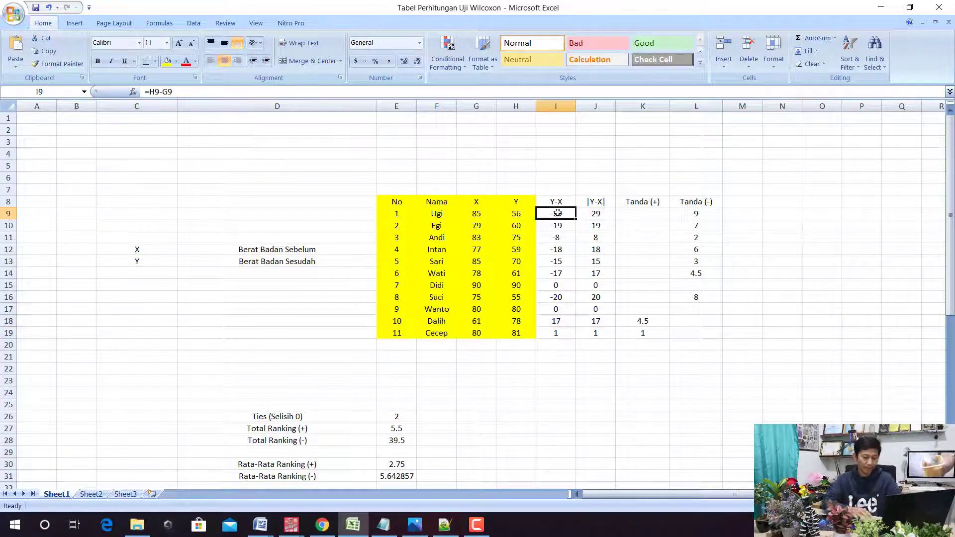
Clear the first Y-X values and enter =H9-G9 in I9.
{"action": "key", "text": "Delete"}
{"action": "key", "text": "Down"}
{"action": "key", "text": "Delete"}
{"action": "key", "text": "Down"}
{"action": "key", "text": "BackSpace"}
{"action": "left_click", "coordinate": [557, 213]}
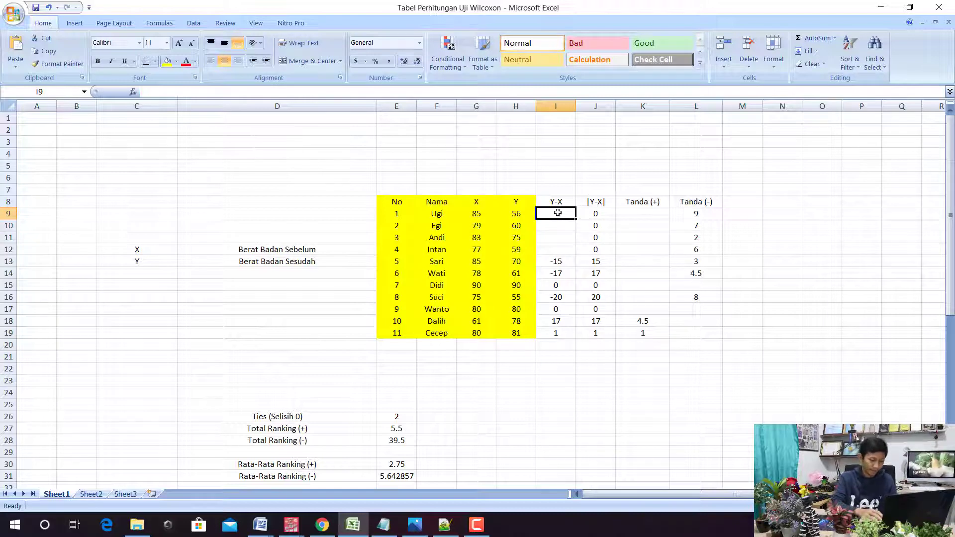
{"action": "type", "text": "="}
{"action": "left_click", "coordinate": [517, 212]}
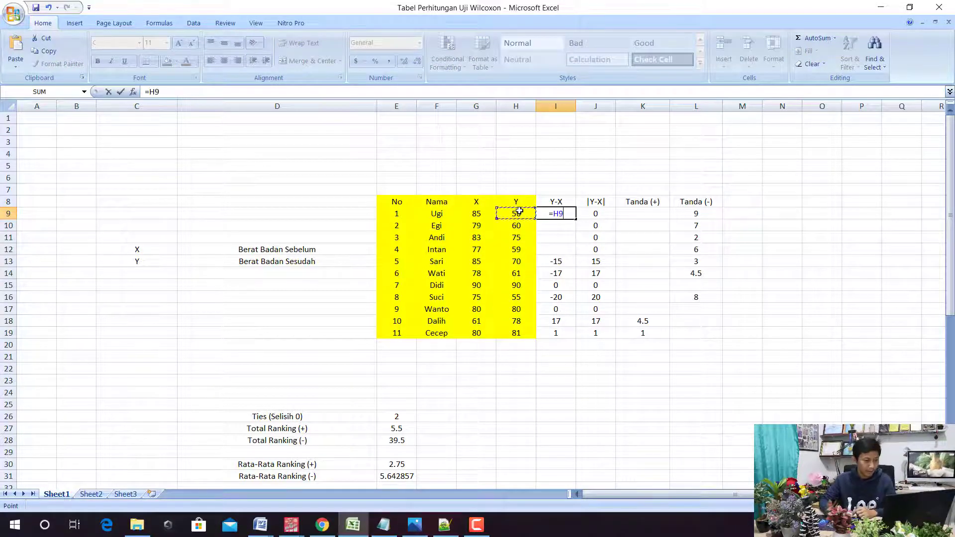
{"action": "type", "text": "-"}
{"action": "left_click", "coordinate": [483, 215]}
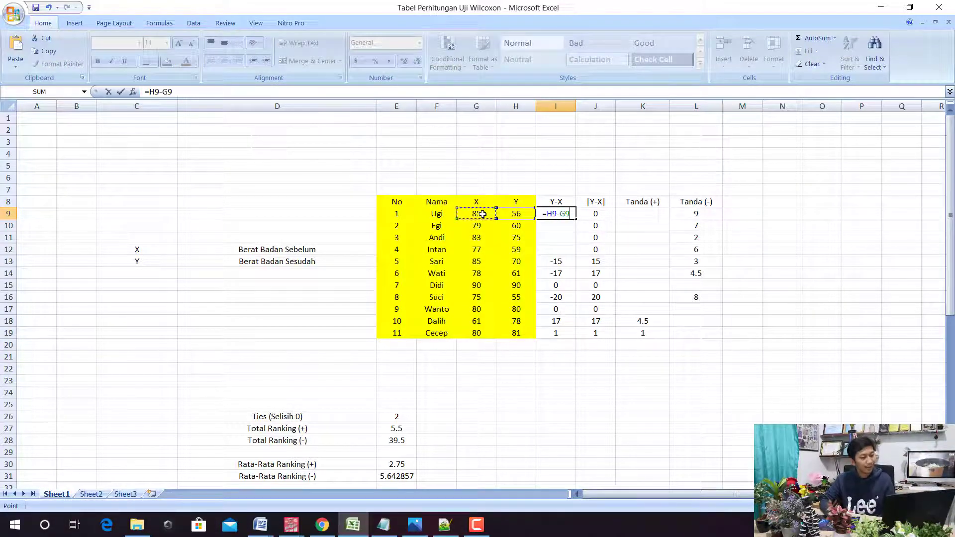
{"action": "key", "text": "Return"}
Fill the Y-X formula down to I19 and shade I8:I19 yellow.
{"action": "left_click", "coordinate": [564, 213]}
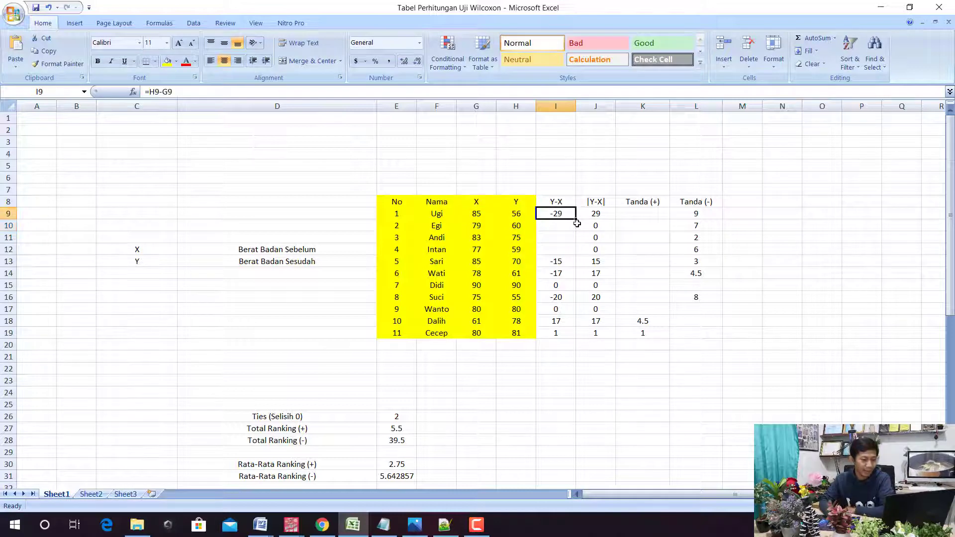
{"action": "left_click_drag", "start_coordinate": [576, 219], "coordinate": [571, 342]}
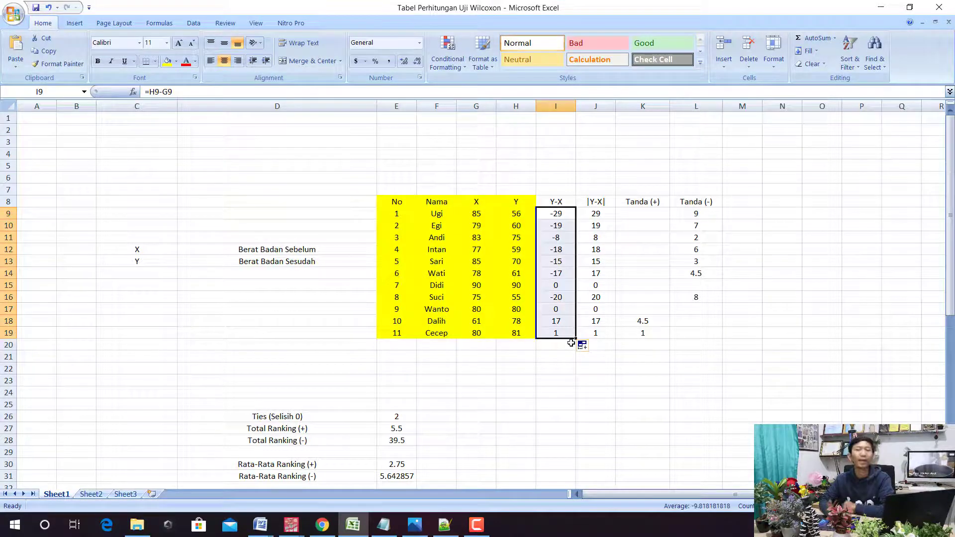
{"action": "left_click_drag", "start_coordinate": [556, 201], "coordinate": [552, 332]}
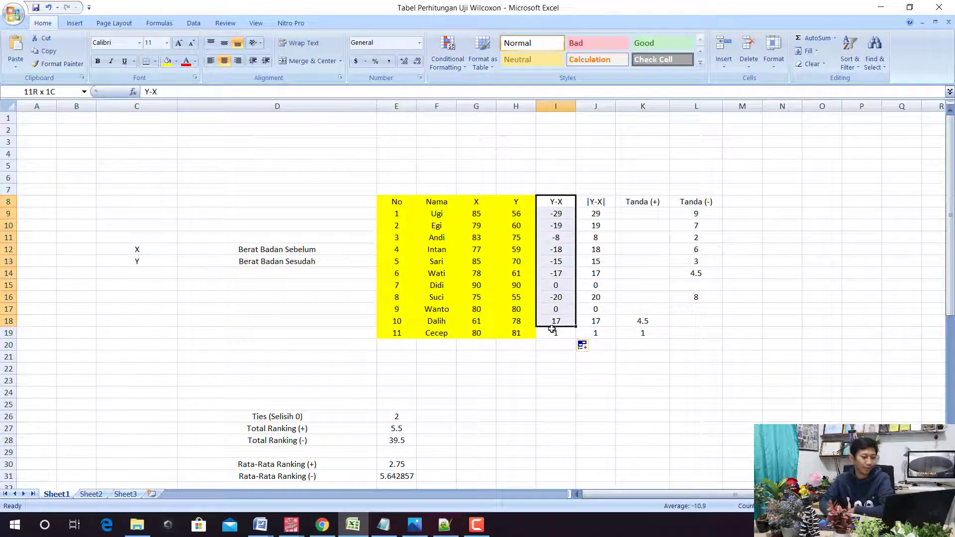
{"action": "left_click", "coordinate": [167, 61]}
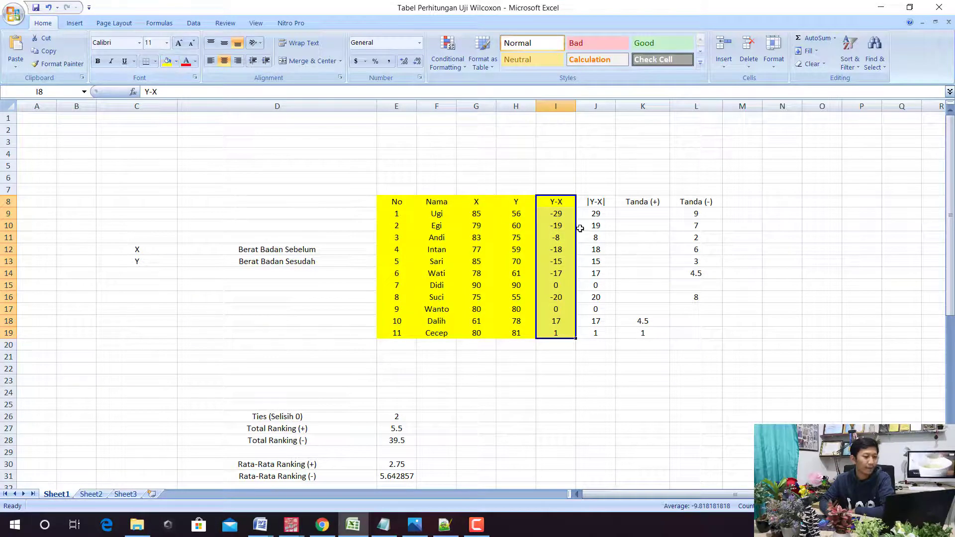
Compare the |Y-X| ABS formulas with the Y-X formulas in rows 9 and 10.
{"action": "left_click", "coordinate": [606, 212]}
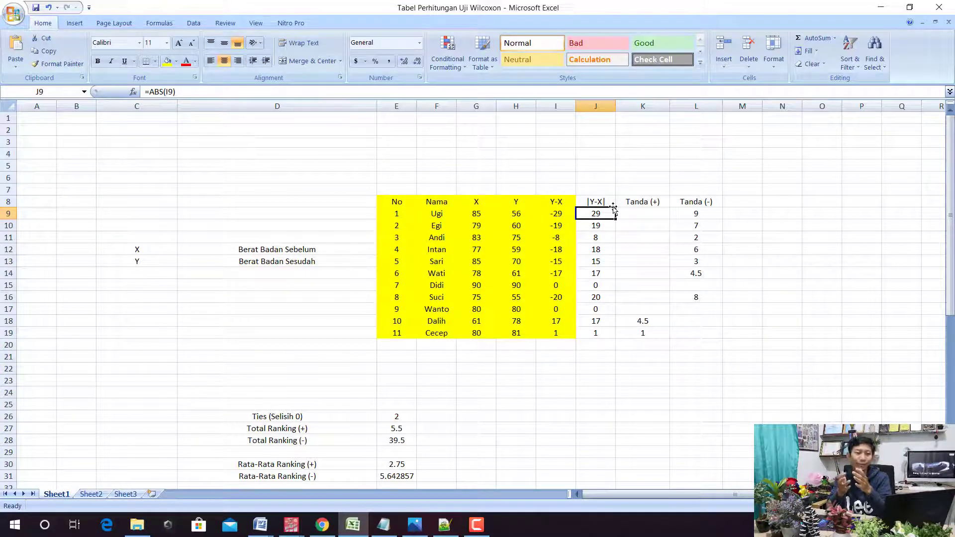
{"action": "left_click", "coordinate": [560, 213]}
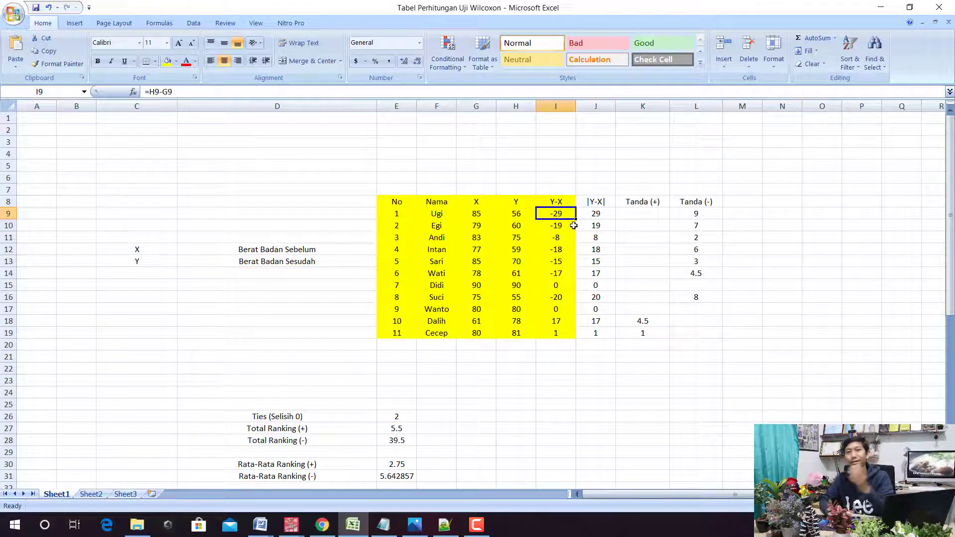
{"action": "left_click", "coordinate": [603, 214]}
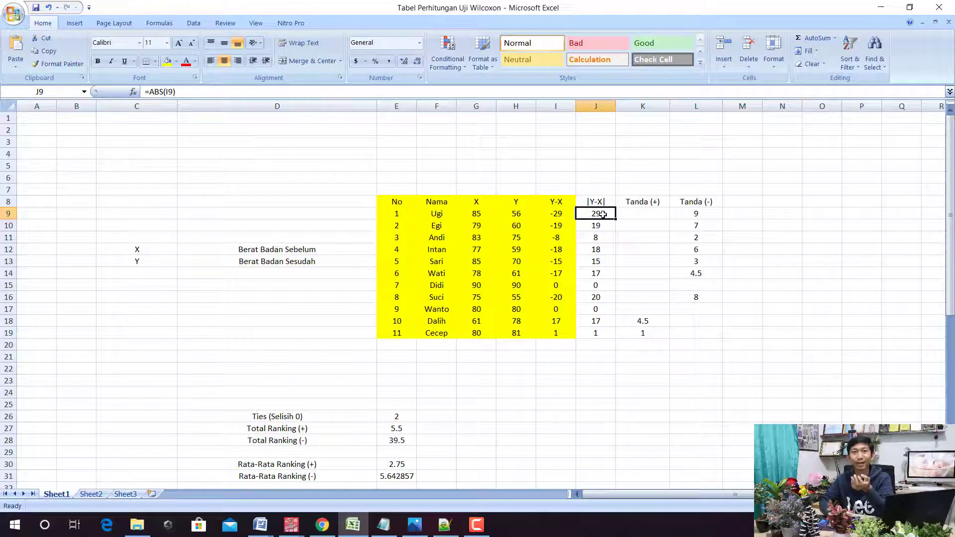
{"action": "left_click", "coordinate": [569, 226]}
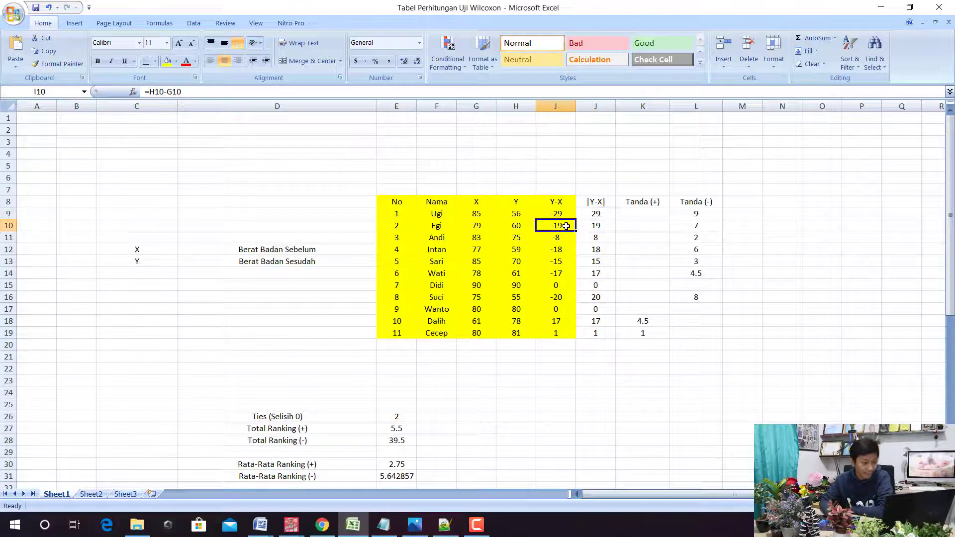
{"action": "left_click", "coordinate": [604, 227]}
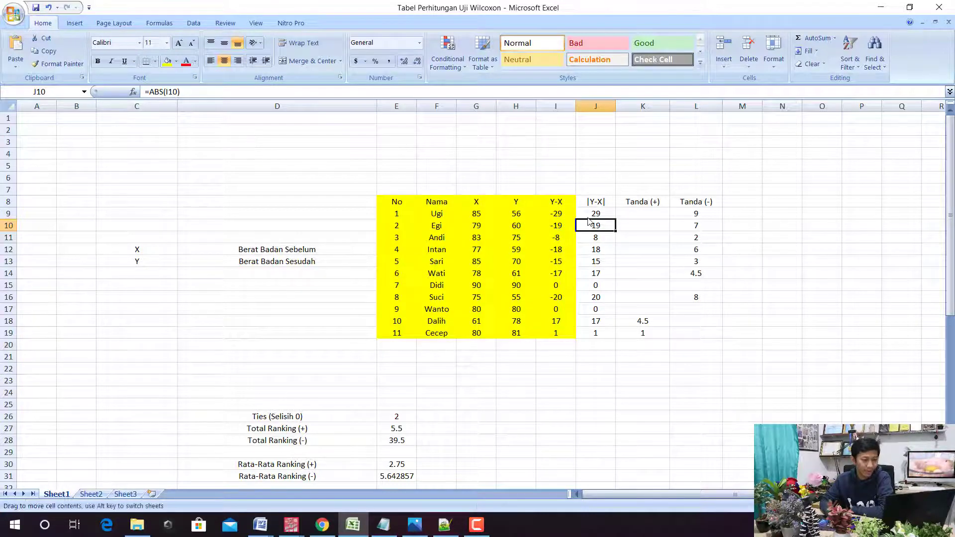
{"action": "left_click", "coordinate": [564, 283]}
{"action": "left_click", "coordinate": [590, 285]}
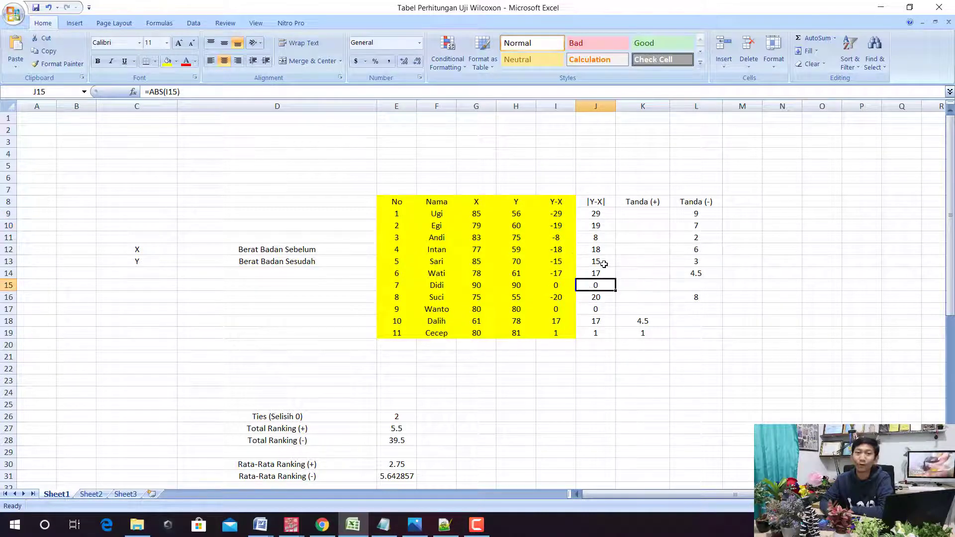
Delete the first |Y-X| values starting at J9.
{"action": "left_click", "coordinate": [595, 214]}
{"action": "key", "text": "Delete"}
{"action": "key", "text": "Down"}
{"action": "key", "text": "Delete"}
{"action": "key", "text": "Down"}
{"action": "key", "text": "Delete"}
{"action": "key", "text": "Down"}
{"action": "key", "text": "Delete"}
Enter =ABS(I9) in J9 and fill it down to J19, giving 29 down to 1.
{"action": "left_click", "coordinate": [595, 215]}
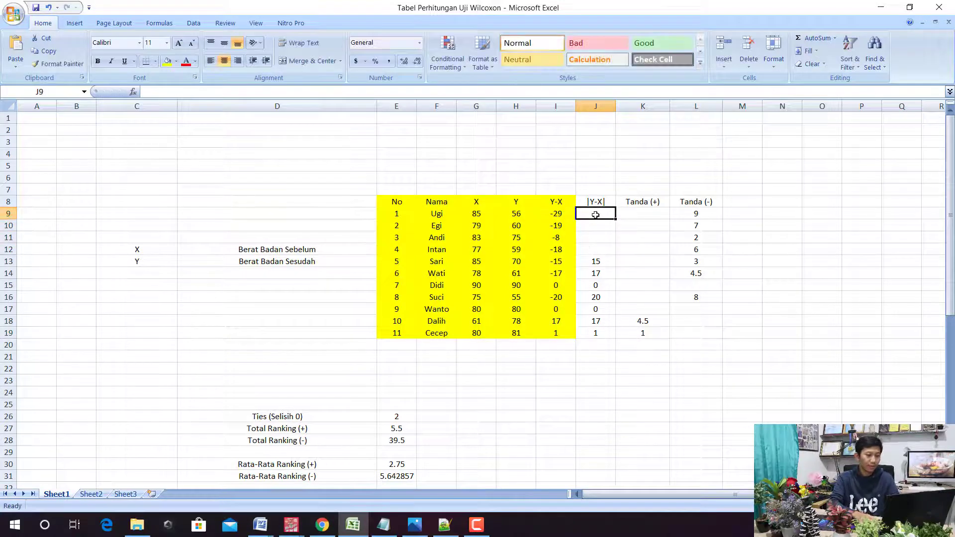
{"action": "type", "text": "=abs"}
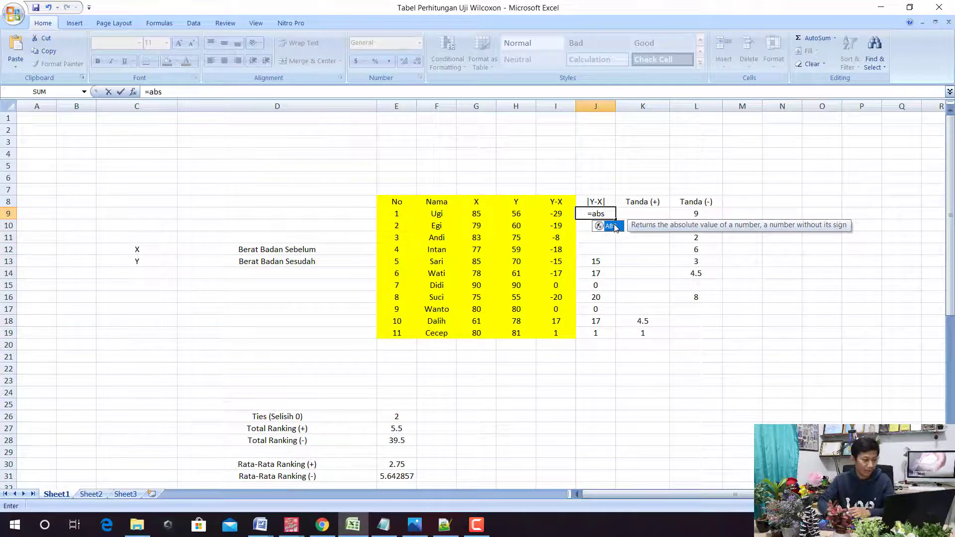
{"action": "double_click", "coordinate": [615, 227]}
{"action": "left_click", "coordinate": [559, 214]}
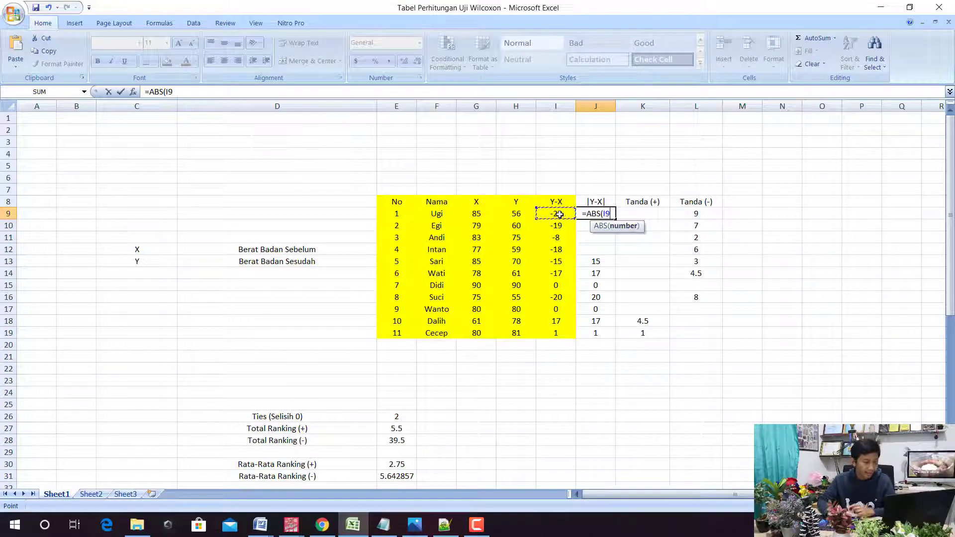
{"action": "type", "text": ")"}
{"action": "key", "text": "Return"}
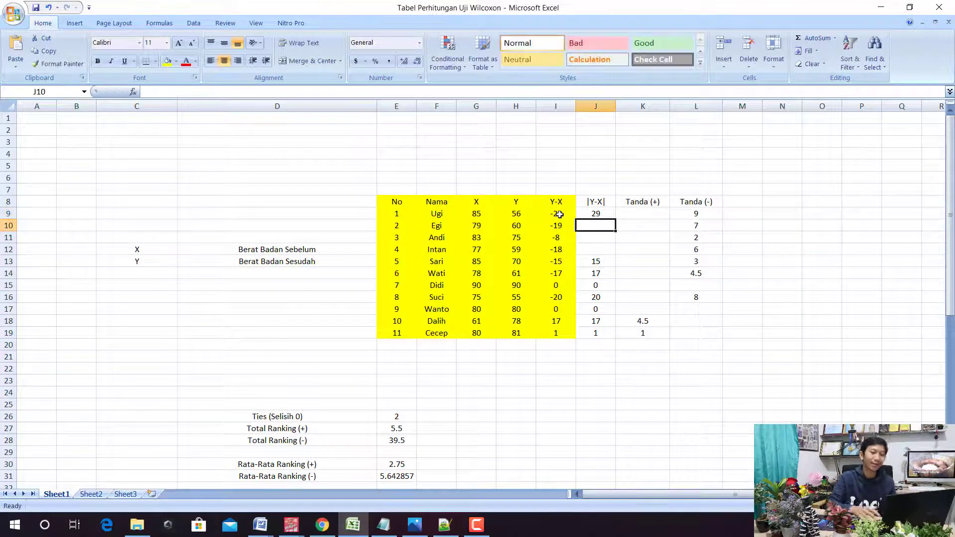
{"action": "left_click", "coordinate": [598, 215]}
{"action": "left_click_drag", "start_coordinate": [616, 219], "coordinate": [623, 339]}
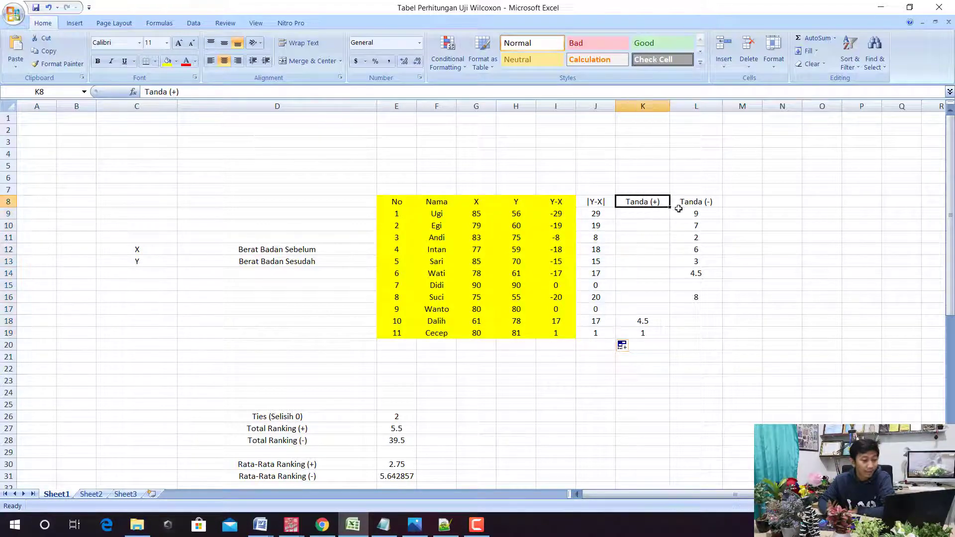
Check the Tanda (+) and Tanda (-) ranks, then select the |Y-X| column J8:J19.
{"action": "left_click", "coordinate": [661, 199]}
{"action": "left_click", "coordinate": [690, 215]}
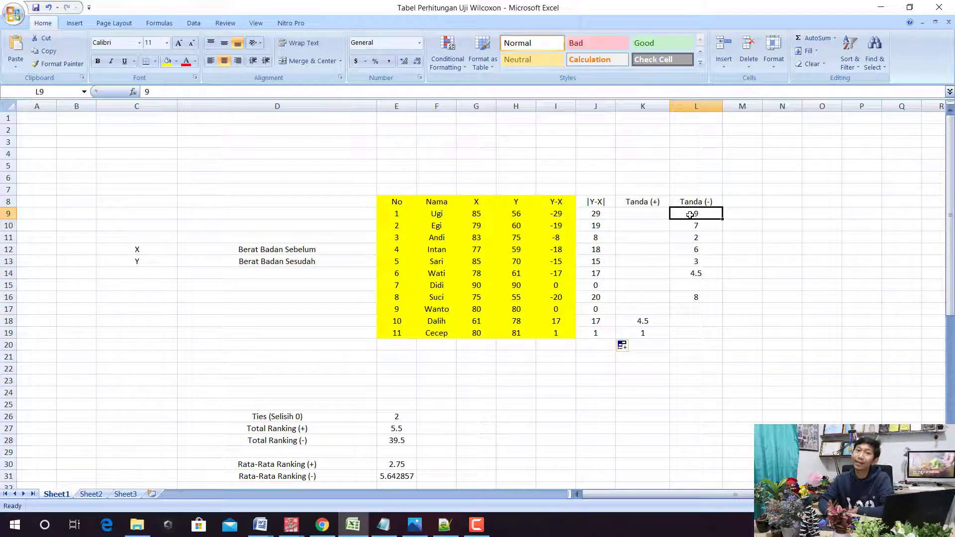
{"action": "left_click", "coordinate": [636, 247]}
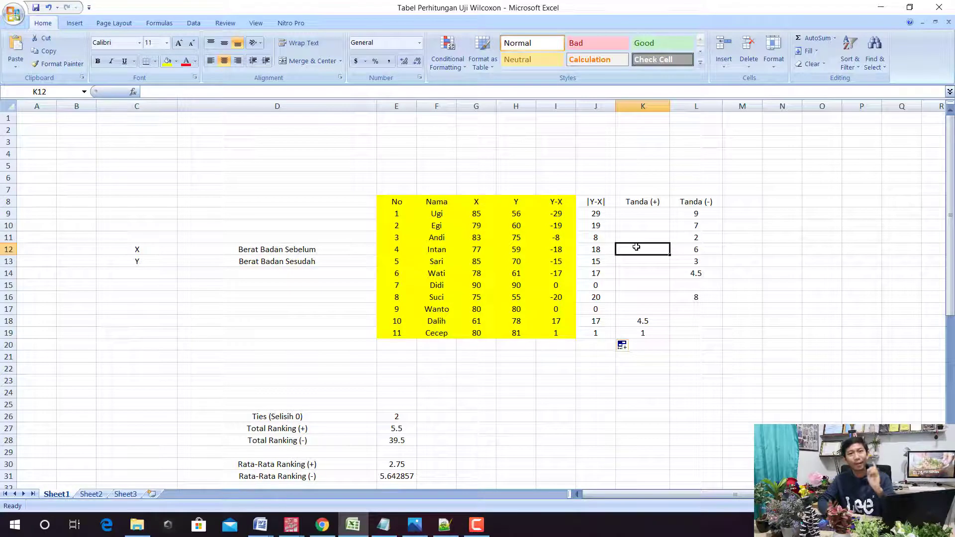
{"action": "left_click", "coordinate": [690, 221]}
{"action": "left_click", "coordinate": [696, 236]}
{"action": "left_click", "coordinate": [701, 261]}
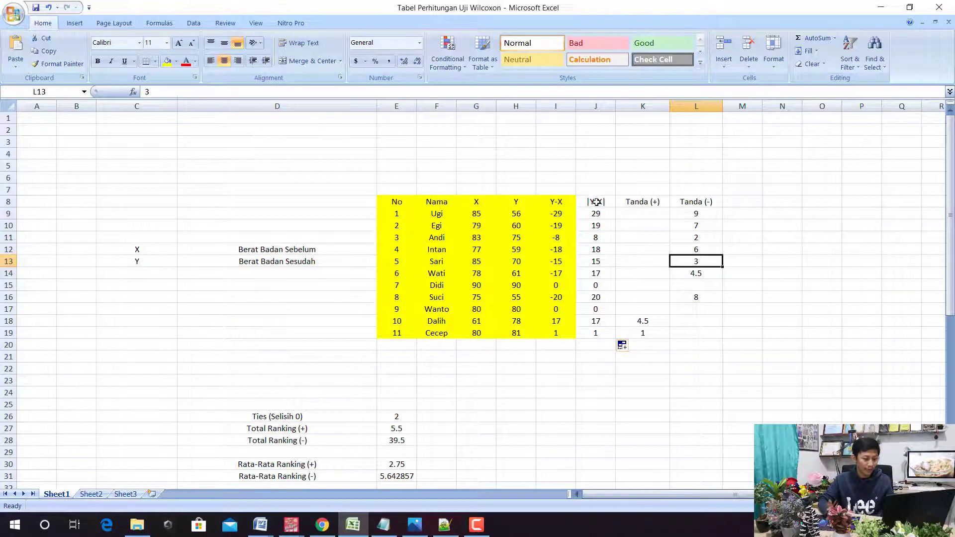
{"action": "left_click_drag", "start_coordinate": [596, 201], "coordinate": [602, 332]}
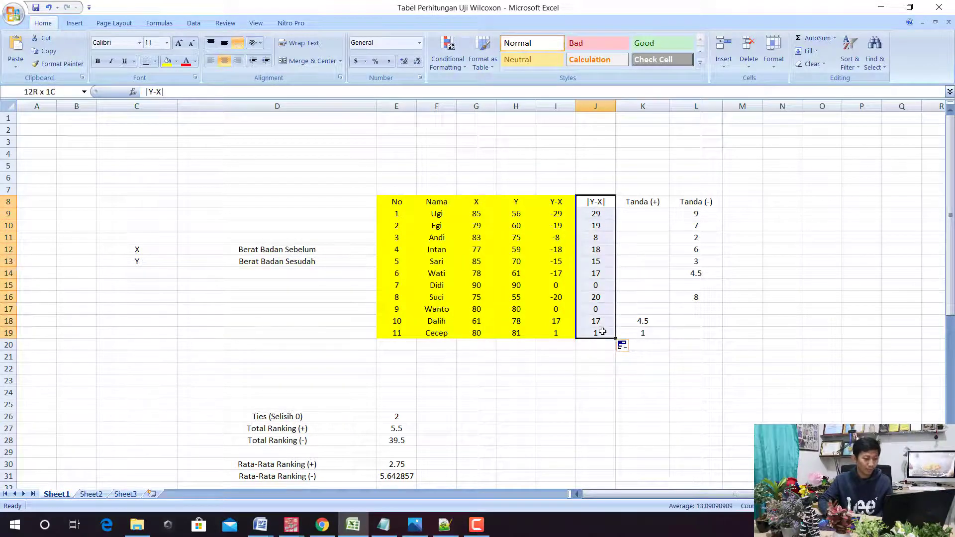
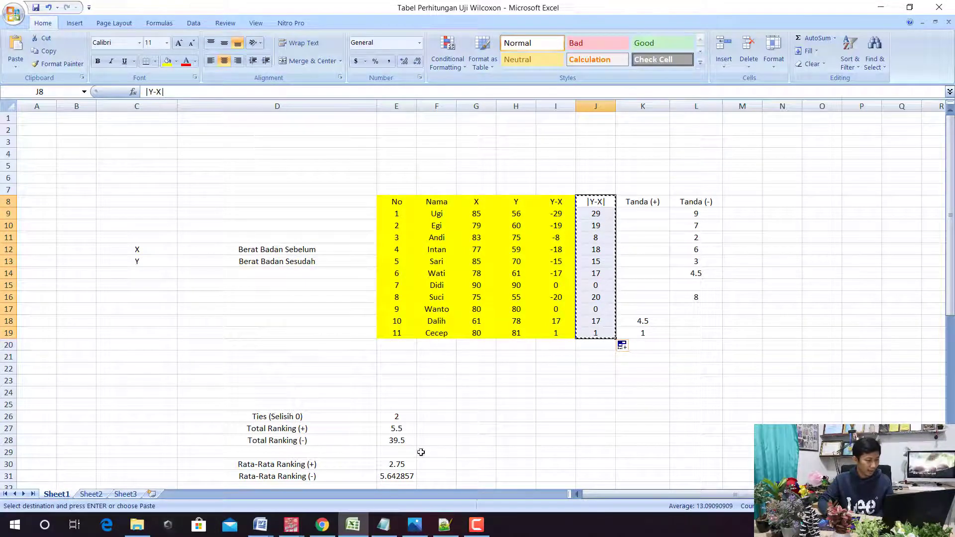
Pass the copied |Y-X| column through Notepad as plain text, then go to Excel's empty Sheet3.
{"action": "left_click", "coordinate": [383, 525]}
{"action": "key", "text": "ctrl+v"}
{"action": "key", "text": "ctrl+a"}
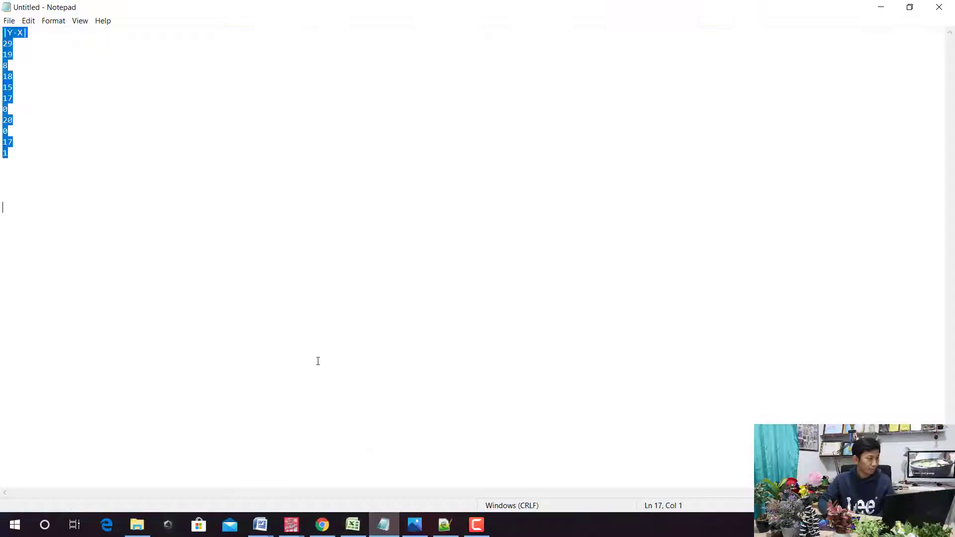
{"action": "key", "text": "Delete"}
{"action": "left_click", "coordinate": [353, 525]}
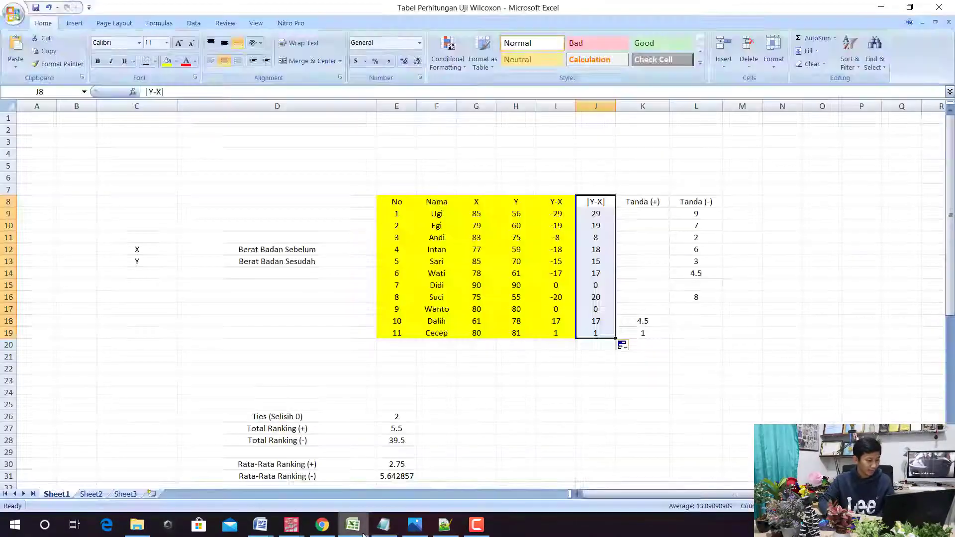
{"action": "left_click", "coordinate": [134, 493]}
Paste the |Y-X| values into I8 on Sheet3 and centre every cell on the sheet.
{"action": "left_click", "coordinate": [337, 200]}
{"action": "key", "text": "ctrl+v"}
{"action": "left_click", "coordinate": [526, 262]}
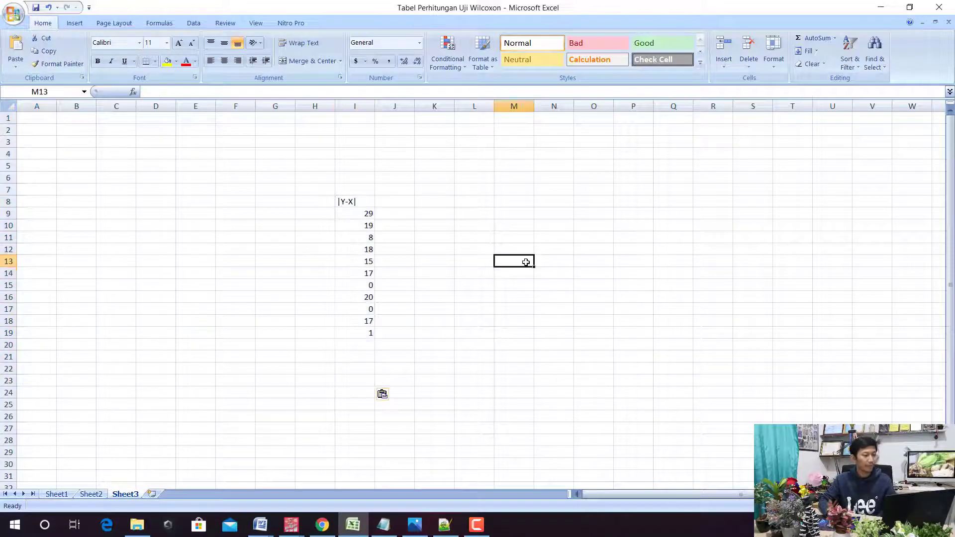
{"action": "key", "text": "ctrl+a"}
{"action": "left_click", "coordinate": [224, 60]}
{"action": "left_click", "coordinate": [355, 237]}
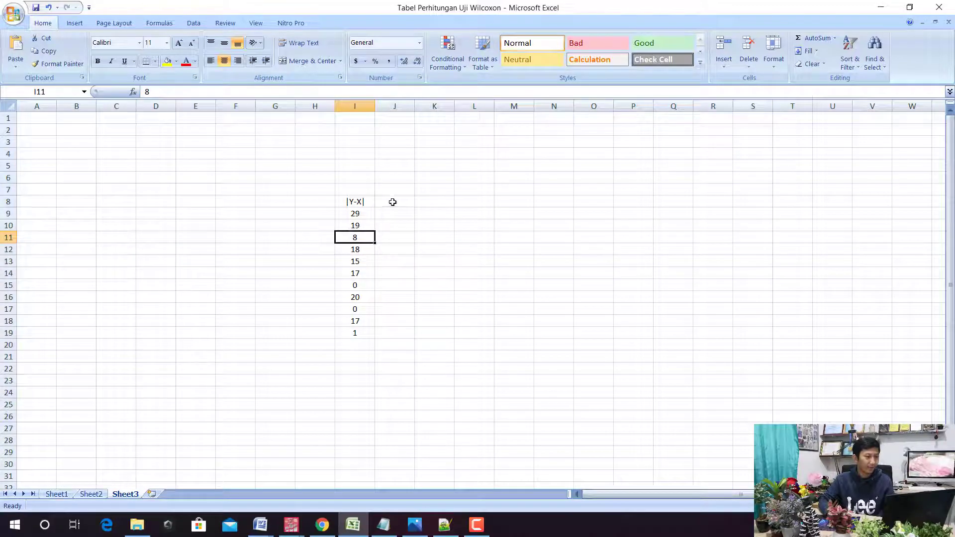
{"action": "left_click", "coordinate": [392, 202]}
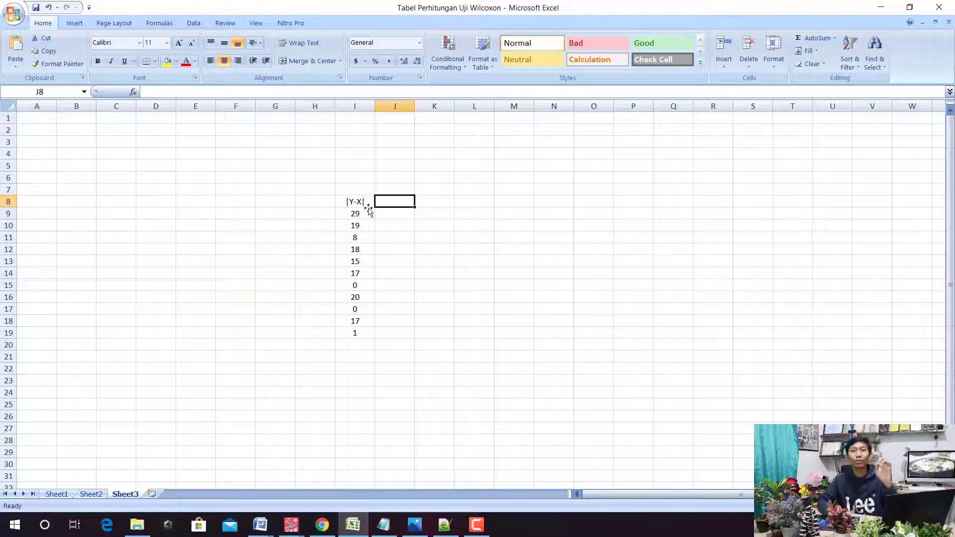
Sort the |Y-X| values in I9:I19 from smallest to largest.
{"action": "left_click", "coordinate": [353, 212]}
{"action": "left_click_drag", "start_coordinate": [353, 212], "coordinate": [361, 332]}
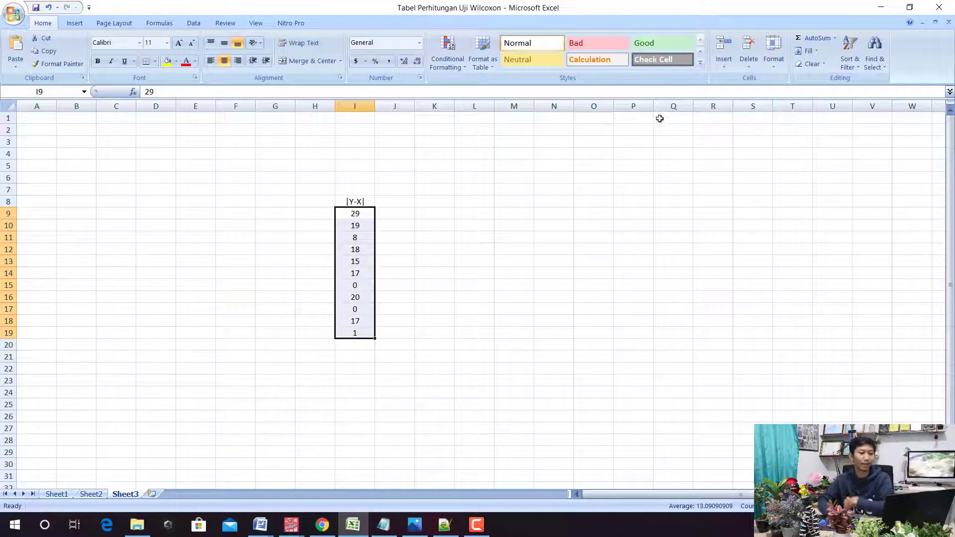
{"action": "left_click", "coordinate": [849, 58]}
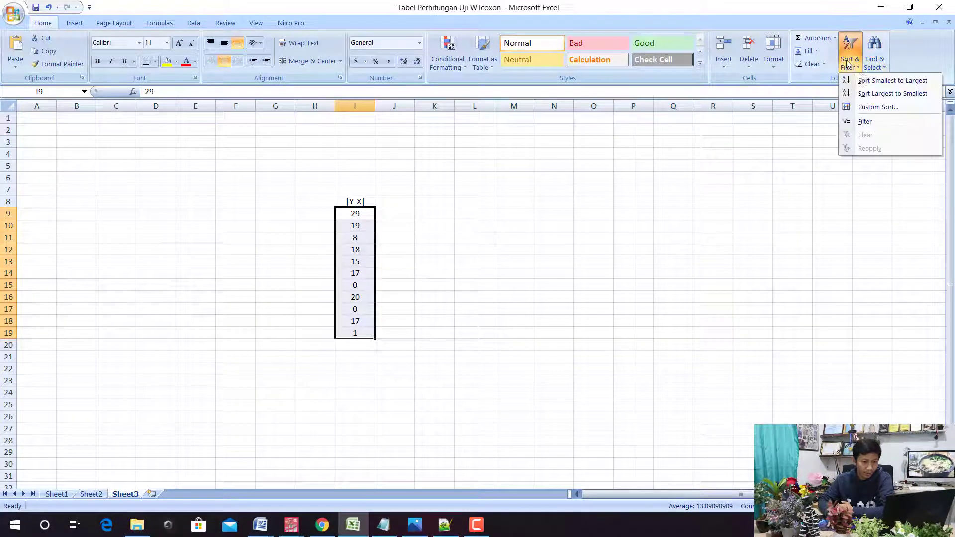
{"action": "left_click", "coordinate": [872, 80]}
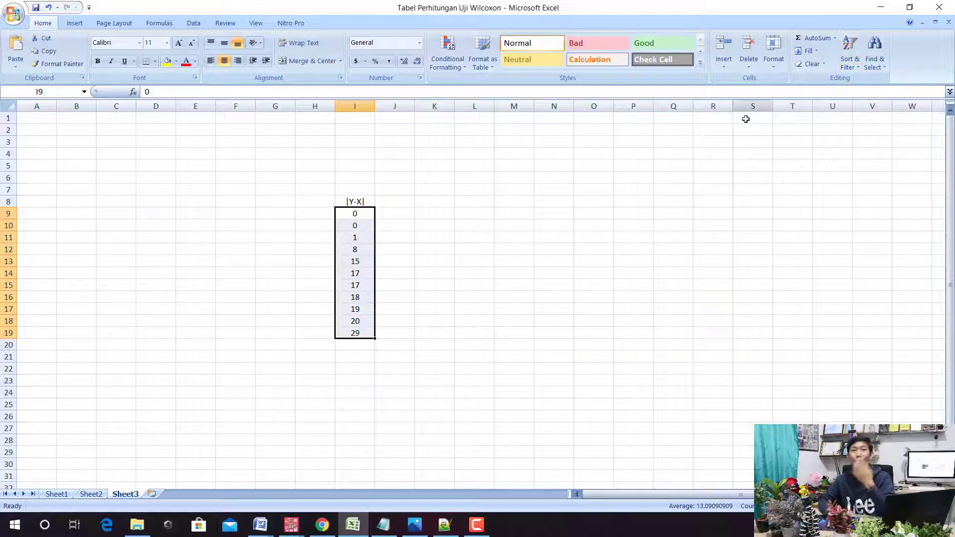
{"action": "left_click", "coordinate": [398, 199]}
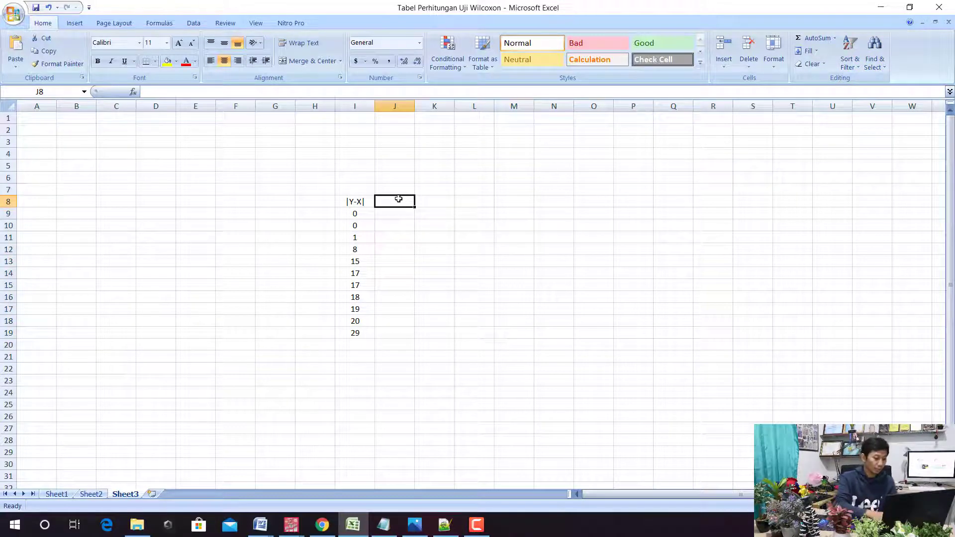
Add an 'Urutan' heading in J8 with order numbers 1 through 9 below it.
{"action": "type", "text": "Urutan"}
{"action": "key", "text": "Return"}
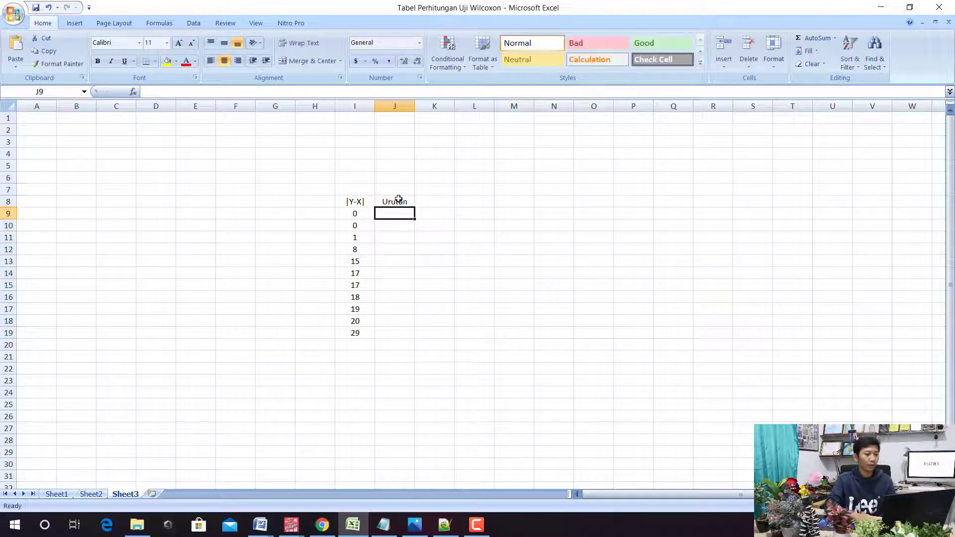
{"action": "key", "text": "Down"}
{"action": "key", "text": "Down"}
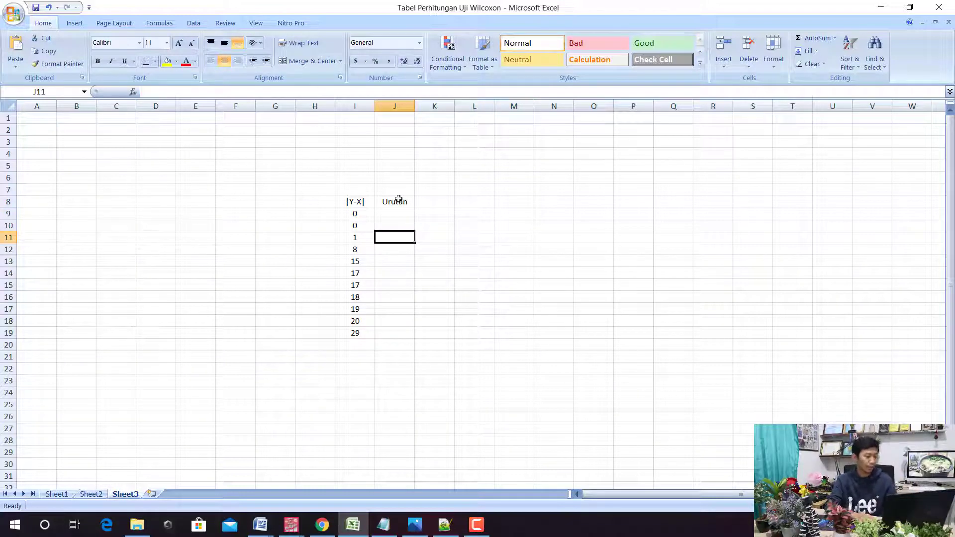
{"action": "type", "text": "1"}
{"action": "key", "text": "Return"}
{"action": "type", "text": "2"}
{"action": "key", "text": "Return"}
{"action": "type", "text": "3 4"}
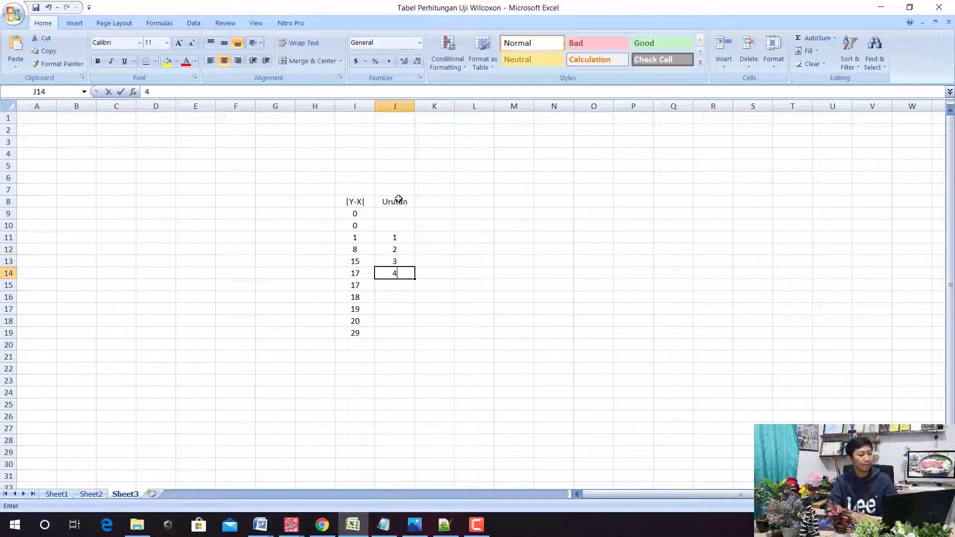
{"action": "key", "text": "Return"}
{"action": "type", "text": "5 6 7 8 9"}
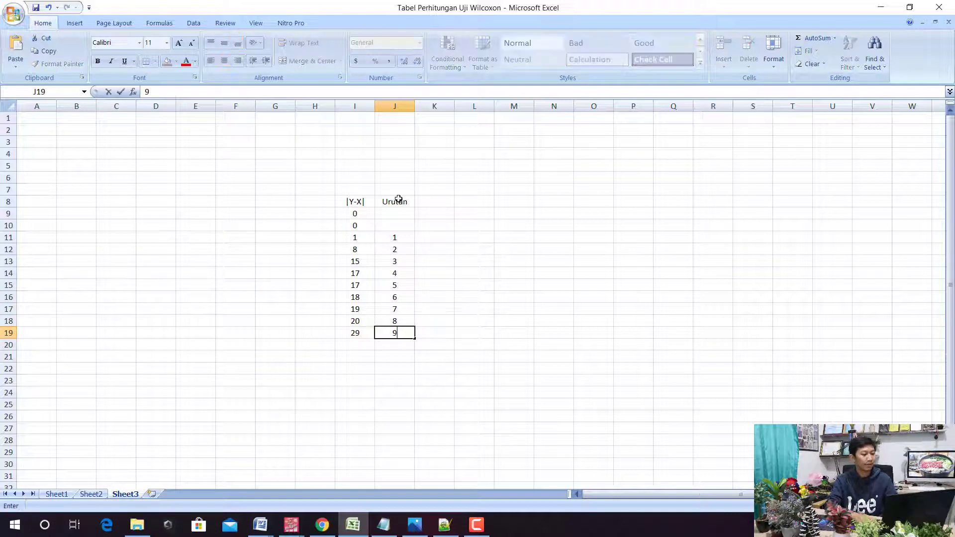
{"action": "key", "text": "Return"}
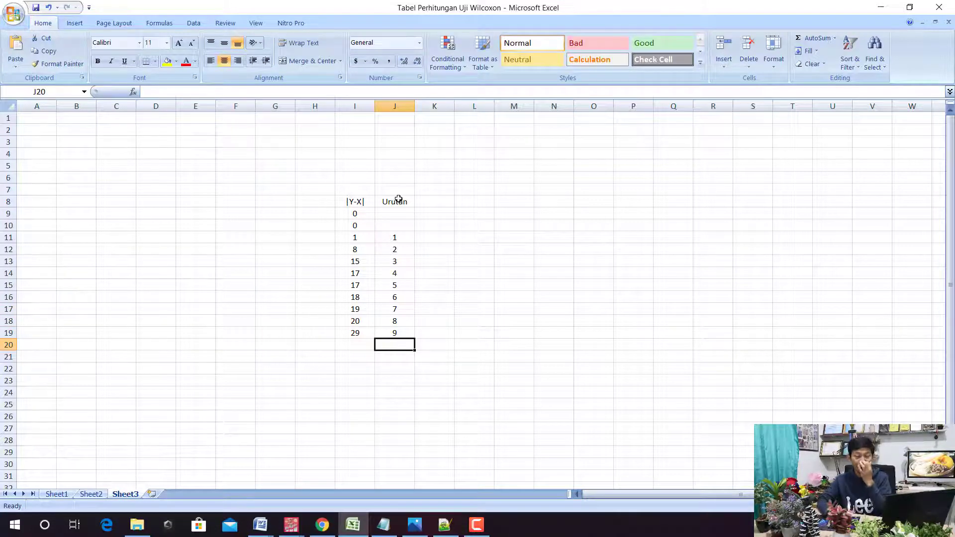
Add a 'Ranking' heading in K8 and enter ranks 1, 2 and 3.
{"action": "left_click", "coordinate": [439, 201]}
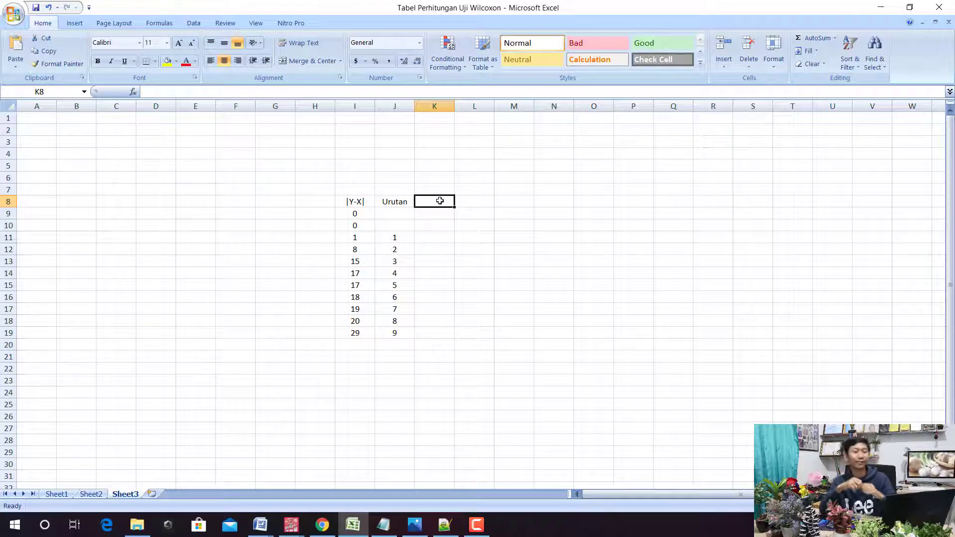
{"action": "type", "text": "Rank"}
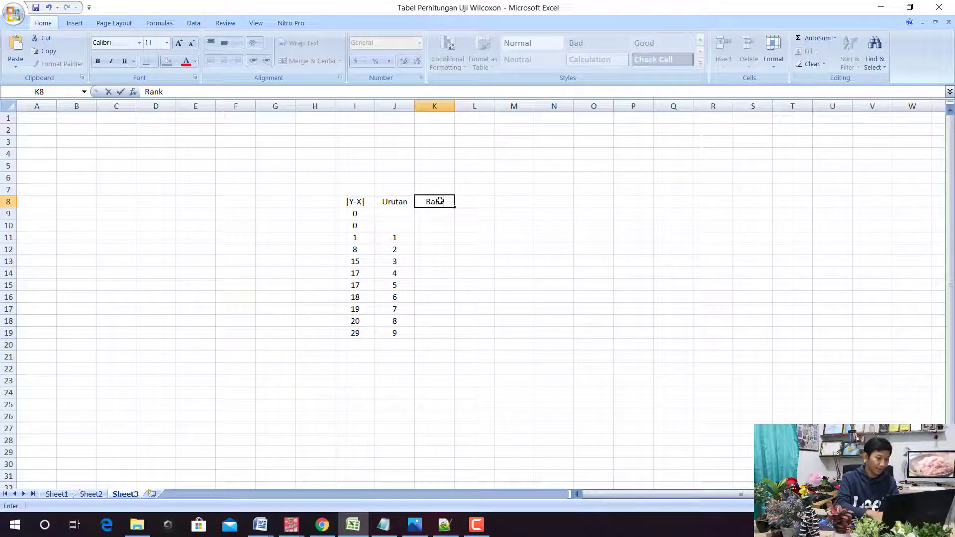
{"action": "type", "text": "ing"}
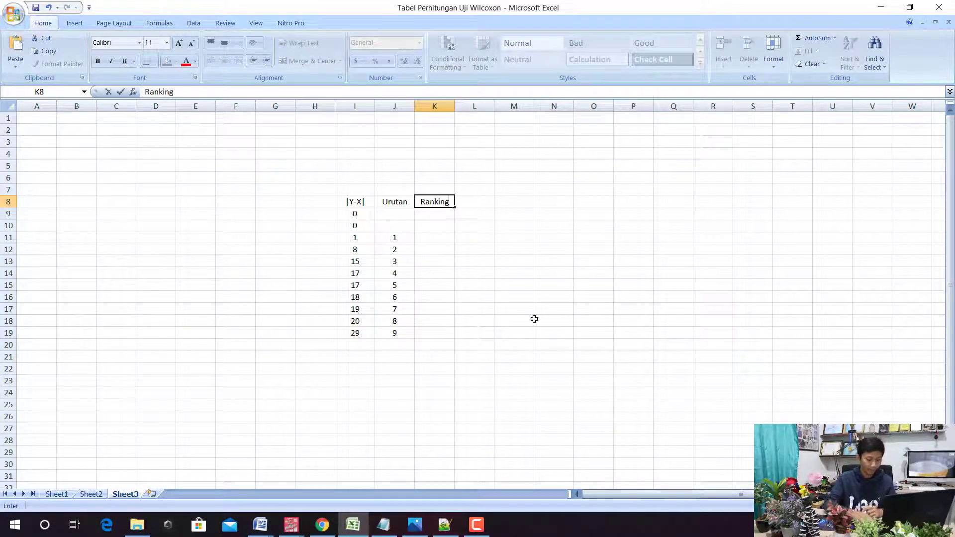
{"action": "key", "text": "Return"}
{"action": "key", "text": "Down"}
{"action": "key", "text": "Down"}
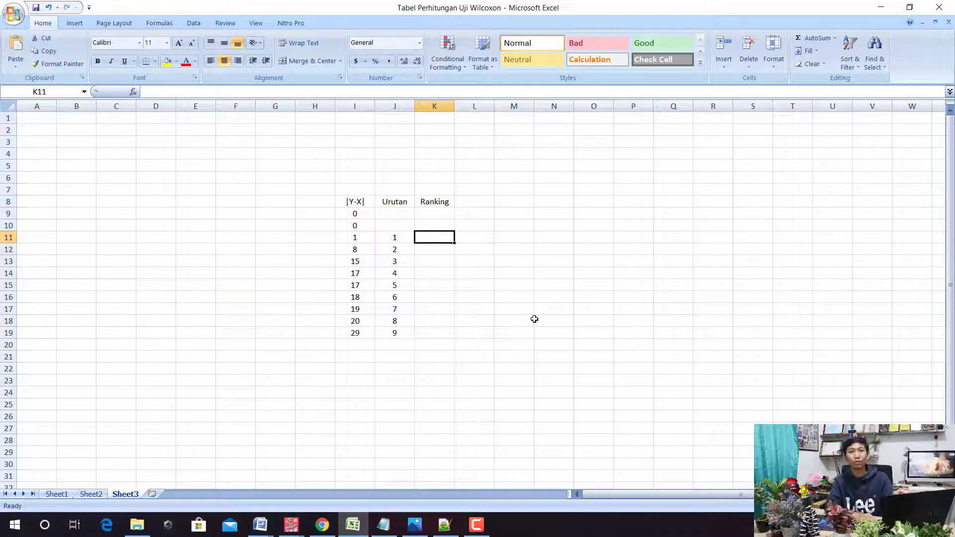
{"action": "type", "text": "1"}
{"action": "key", "text": "Return"}
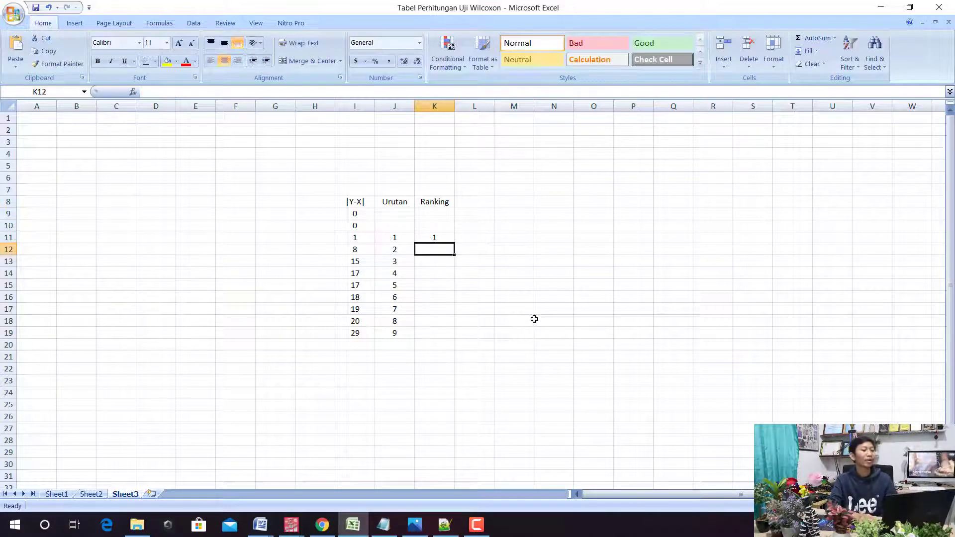
{"action": "type", "text": "2"}
{"action": "type", "text": "3"}
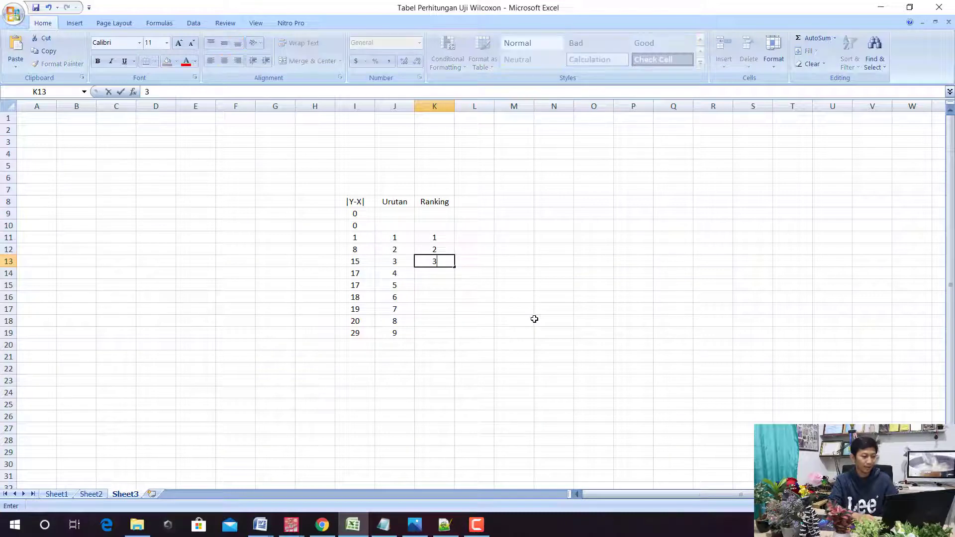
{"action": "key", "text": "Return"}
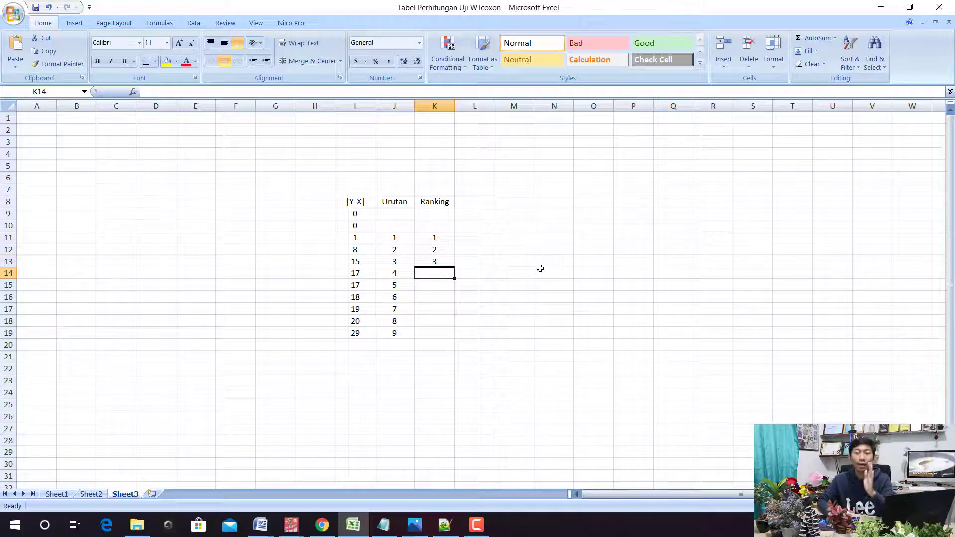
Fill the tied 17 values in I14:I15 yellow and check their order numbers 4 and 5.
{"action": "left_click_drag", "start_coordinate": [360, 270], "coordinate": [367, 282]}
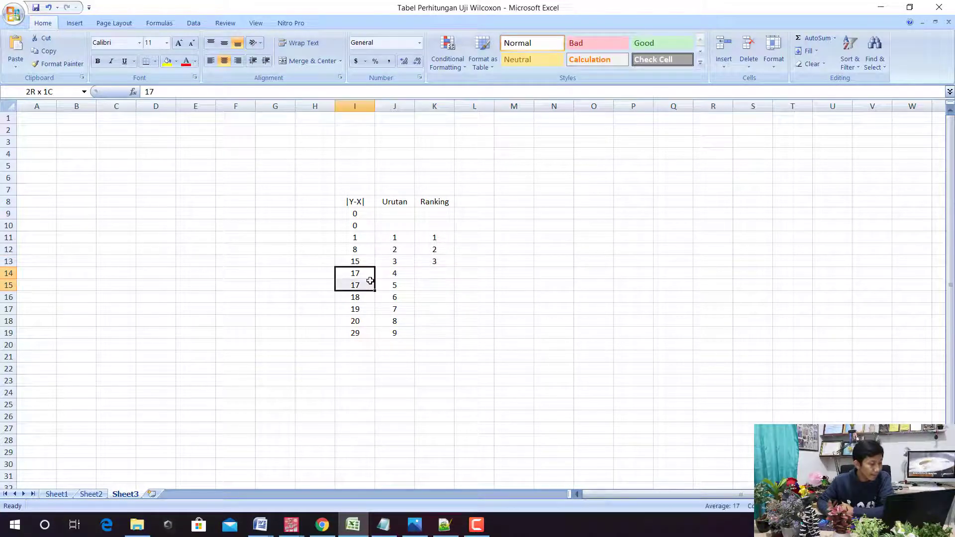
{"action": "left_click", "coordinate": [168, 61]}
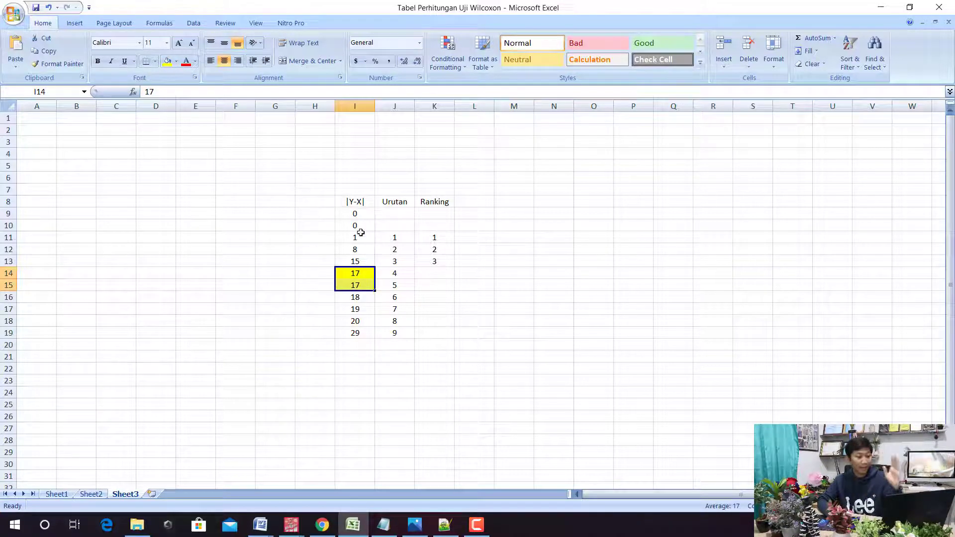
{"action": "left_click", "coordinate": [418, 276]}
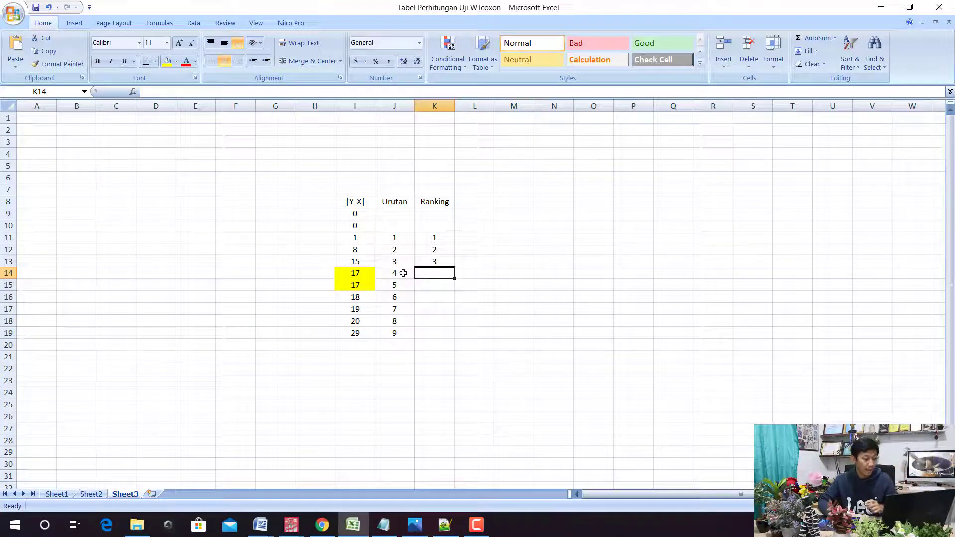
{"action": "left_click", "coordinate": [403, 273]}
{"action": "left_click", "coordinate": [404, 285]}
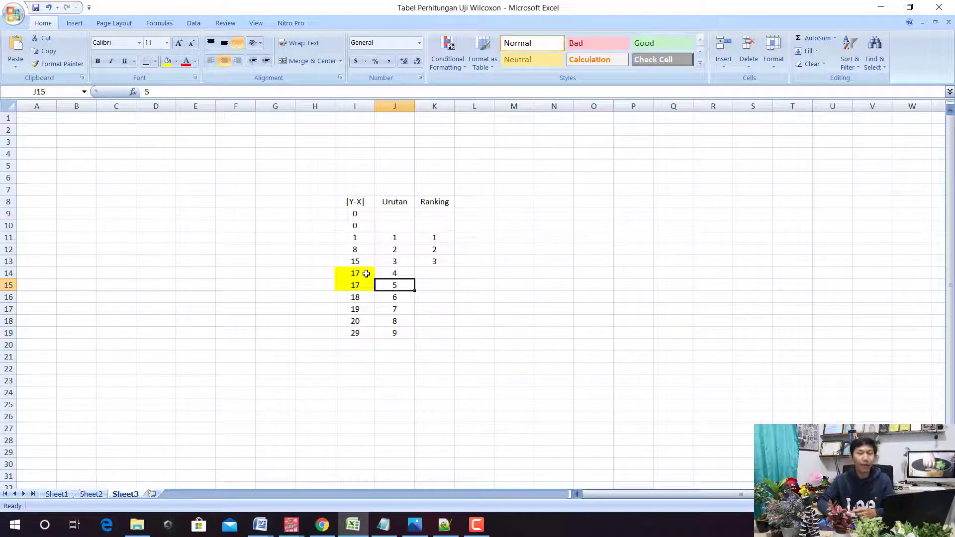
{"action": "left_click", "coordinate": [397, 275]}
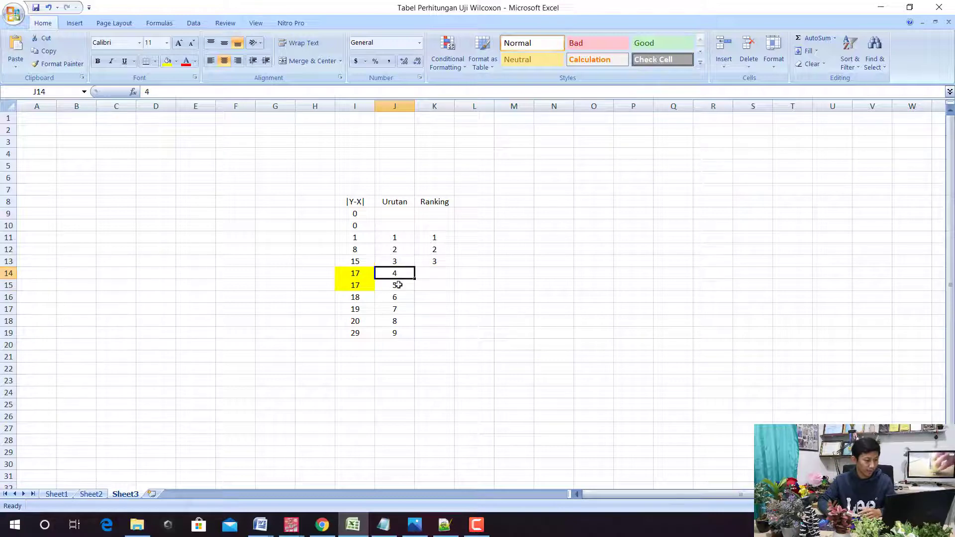
{"action": "left_click", "coordinate": [398, 286]}
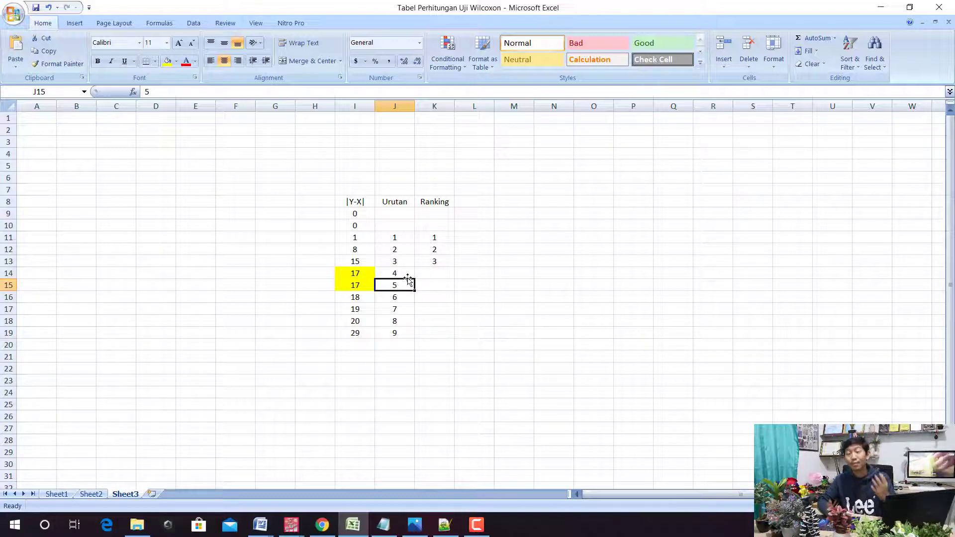
Enter ranks 4.5, 4.5, 6, 7, 8 and 9 from K14 downward.
{"action": "left_click", "coordinate": [440, 273]}
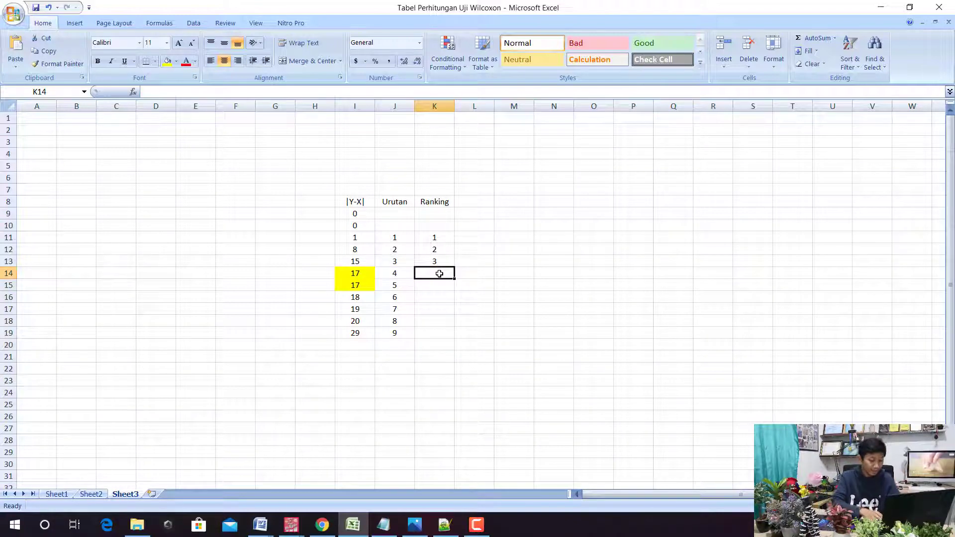
{"action": "type", "text": "4.5"}
{"action": "key", "text": "Return"}
{"action": "type", "text": "4.5"}
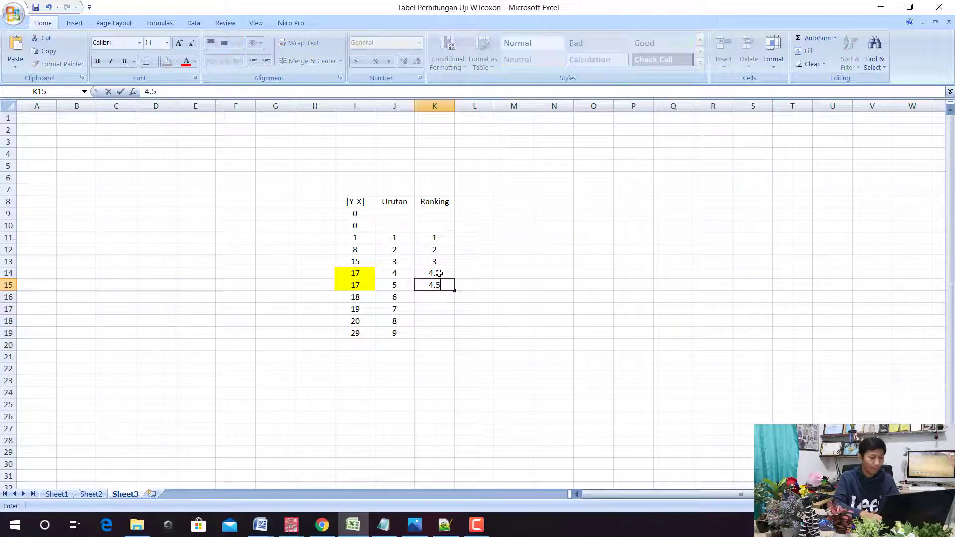
{"action": "key", "text": "Return"}
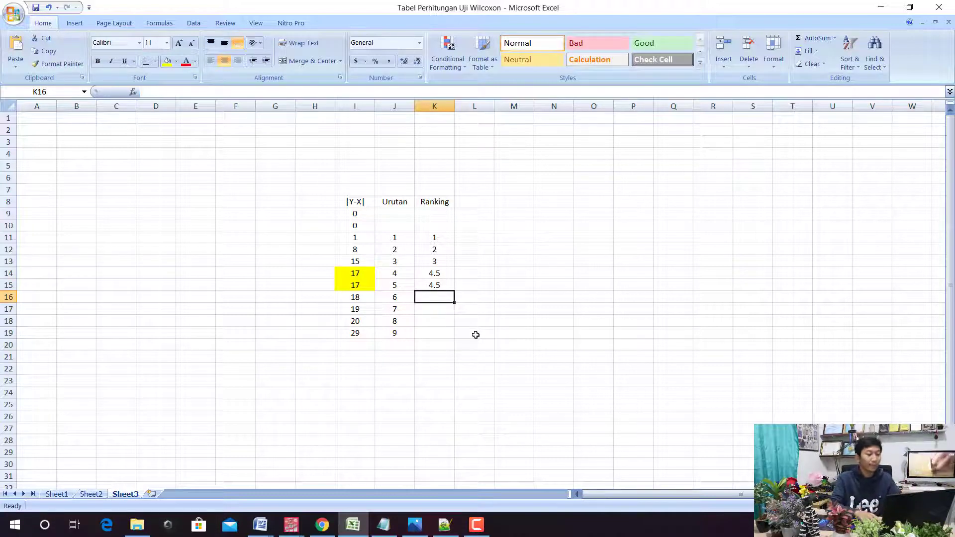
{"action": "type", "text": "6"}
{"action": "key", "text": "Return"}
{"action": "type", "text": "7"}
{"action": "key", "text": "Return"}
{"action": "type", "text": "8"}
{"action": "key", "text": "Return"}
{"action": "type", "text": "9"}
{"action": "key", "text": "Return"}
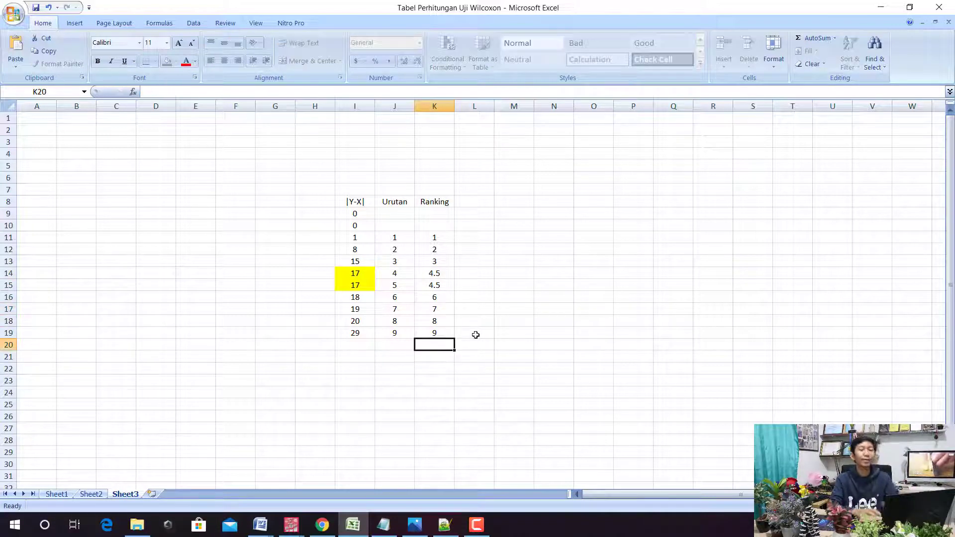
{"action": "left_click_drag", "start_coordinate": [365, 206], "coordinate": [433, 331]}
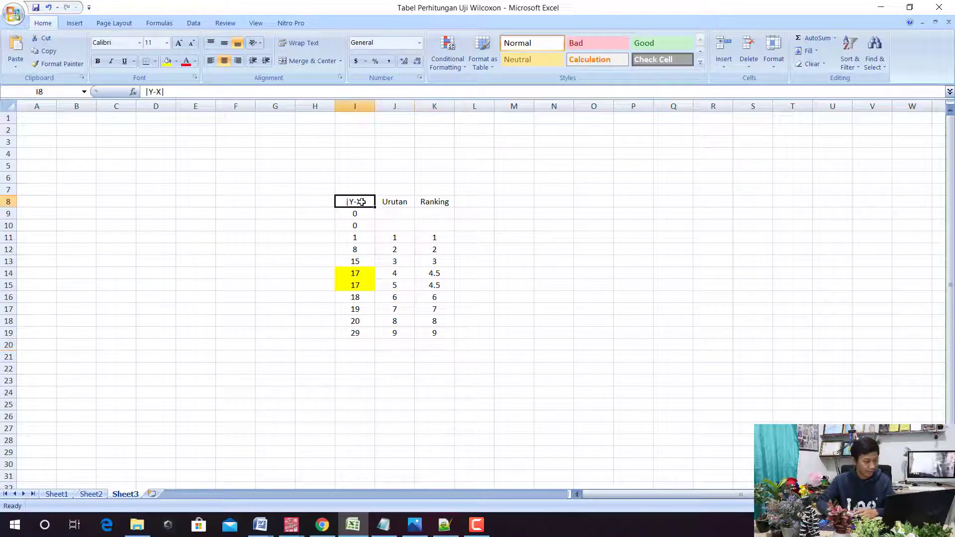
{"action": "key", "text": "ctrl+c"}
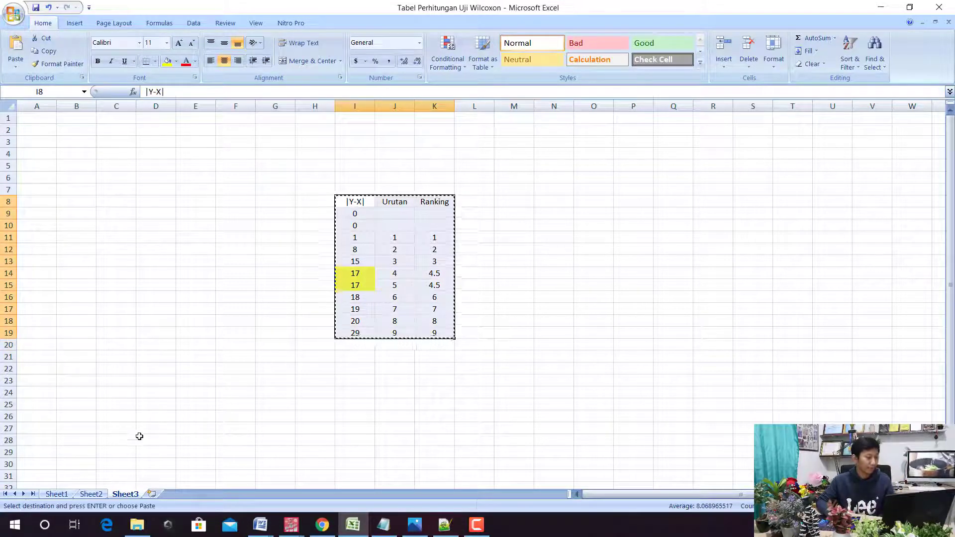
{"action": "left_click", "coordinate": [91, 494]}
{"action": "left_click", "coordinate": [57, 494]}
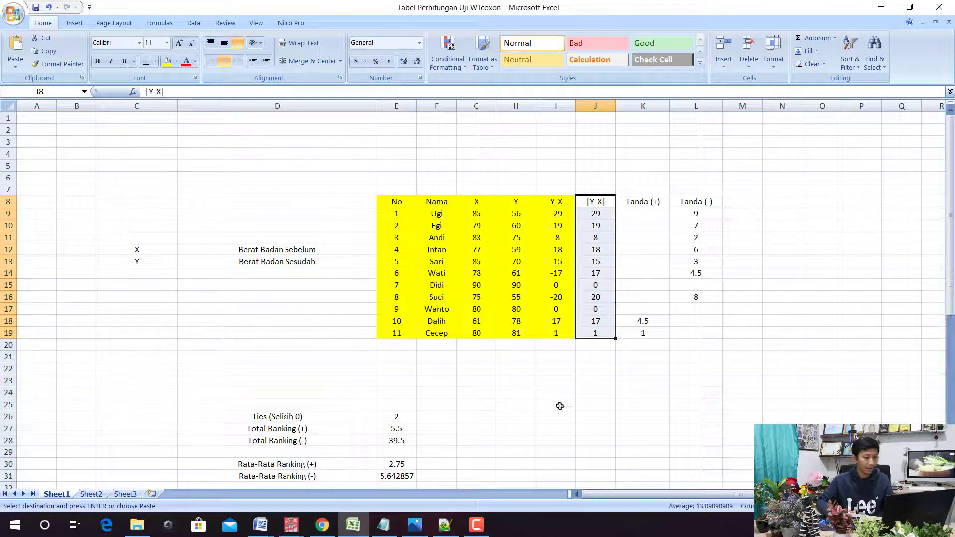
{"action": "scroll", "coordinate": [597, 388], "scroll_direction": "down", "scroll_amount": 3}
{"action": "scroll", "coordinate": [799, 241], "scroll_direction": "up", "scroll_amount": 2}
{"action": "left_click", "coordinate": [799, 226]}
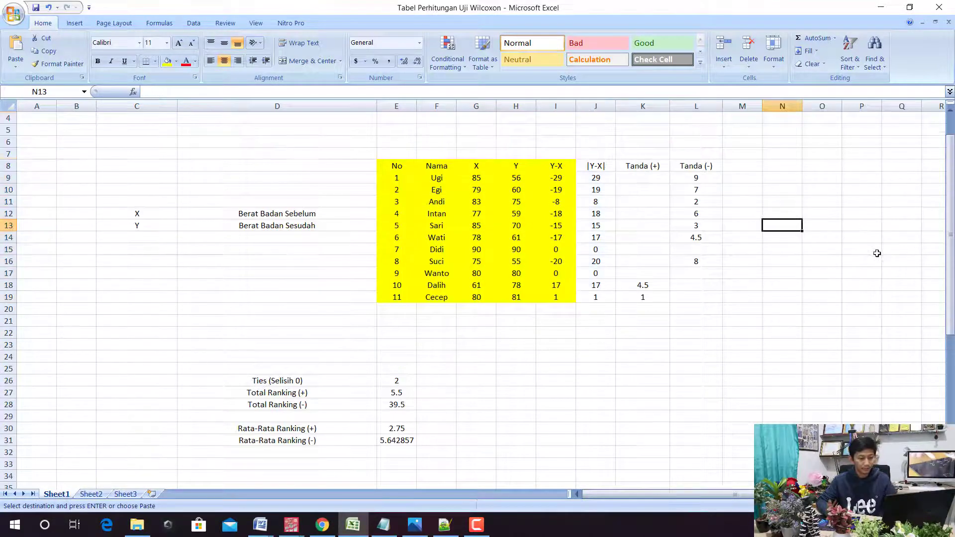
{"action": "key", "text": "ctrl+v"}
{"action": "left_click", "coordinate": [794, 188]}
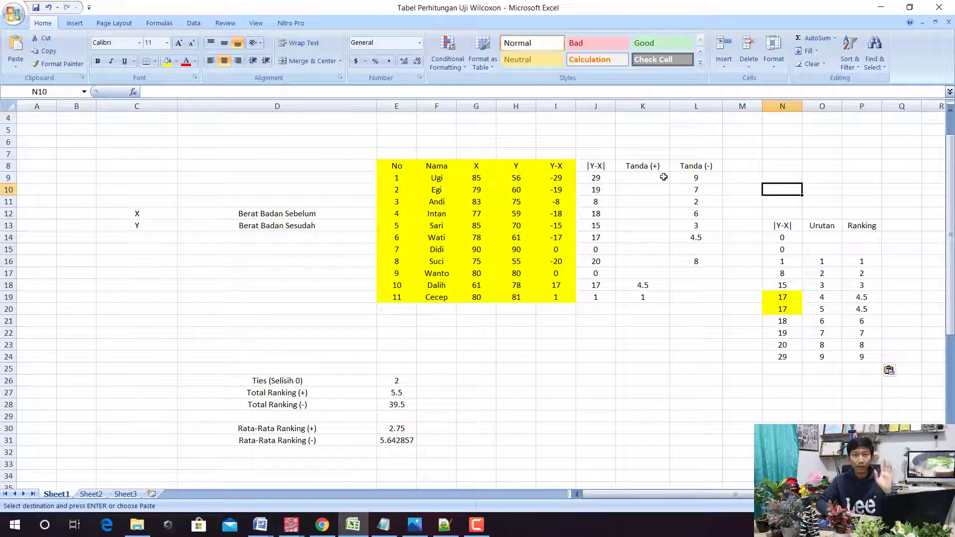
{"action": "left_click", "coordinate": [686, 178]}
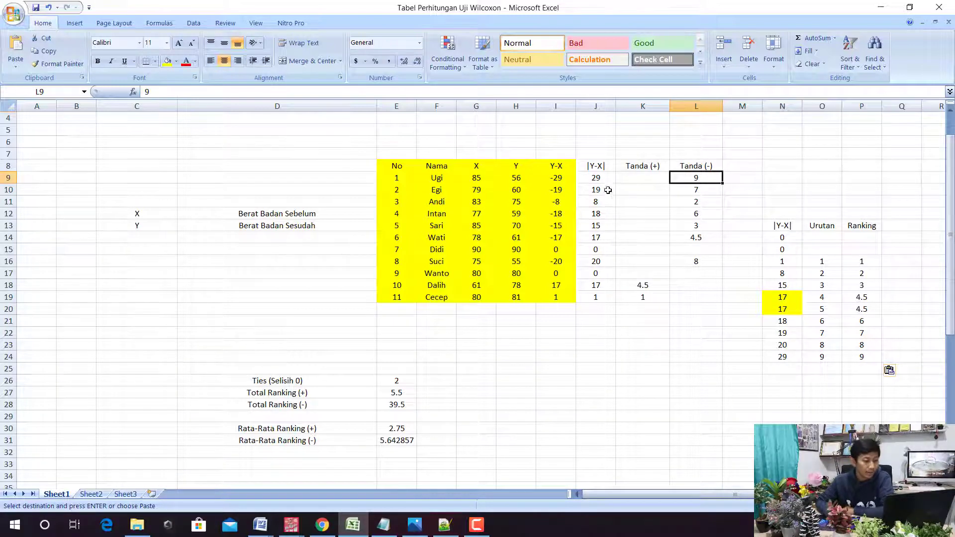
{"action": "left_click", "coordinate": [598, 177]}
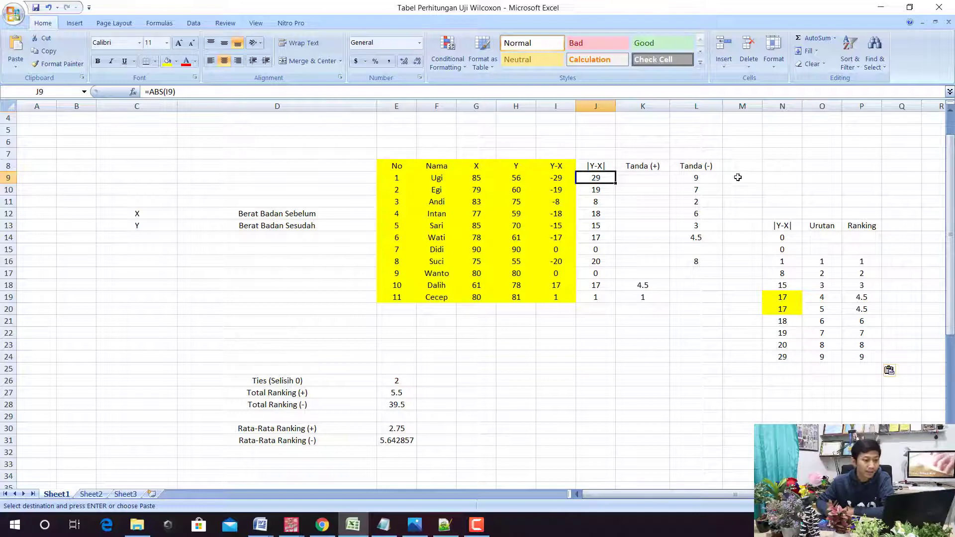
{"action": "left_click", "coordinate": [695, 179]}
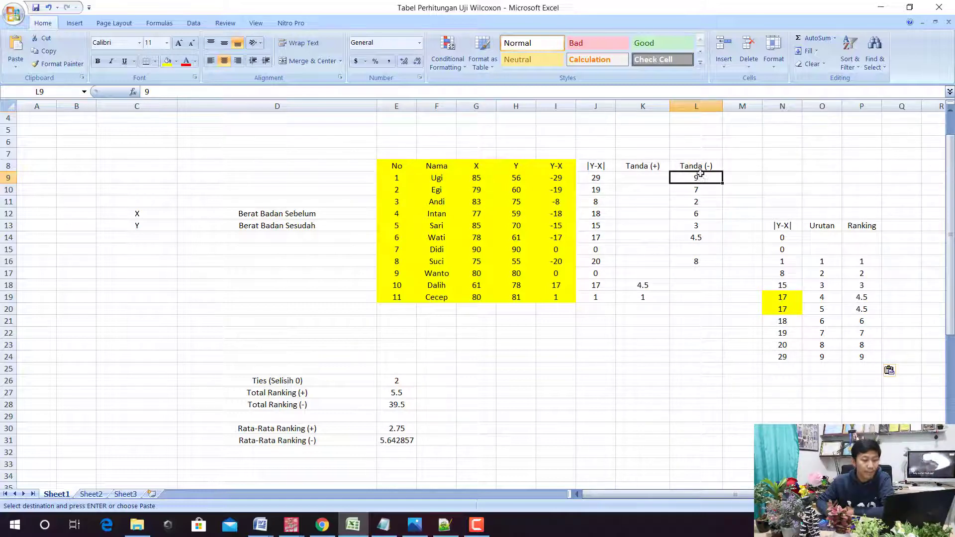
{"action": "left_click", "coordinate": [652, 178]}
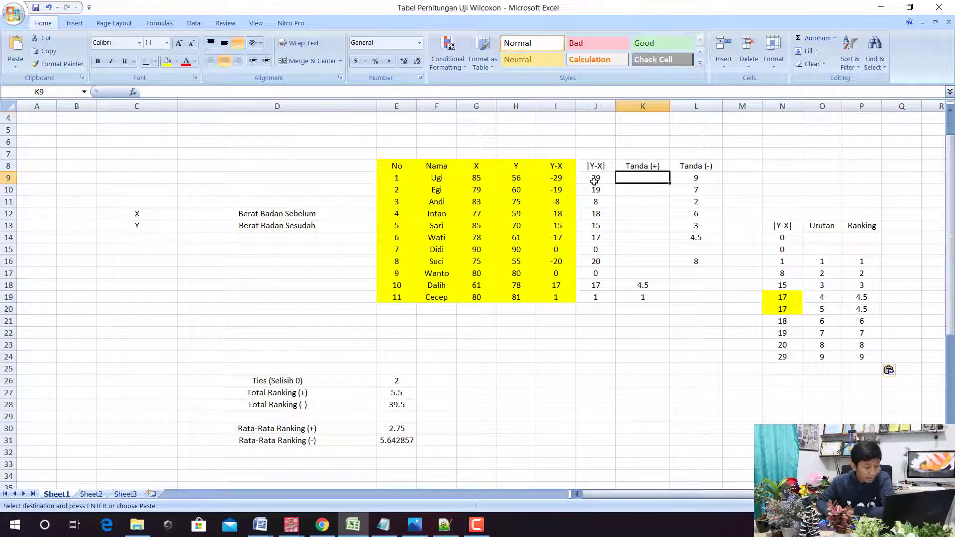
{"action": "left_click", "coordinate": [593, 179]}
{"action": "left_click", "coordinate": [553, 180]}
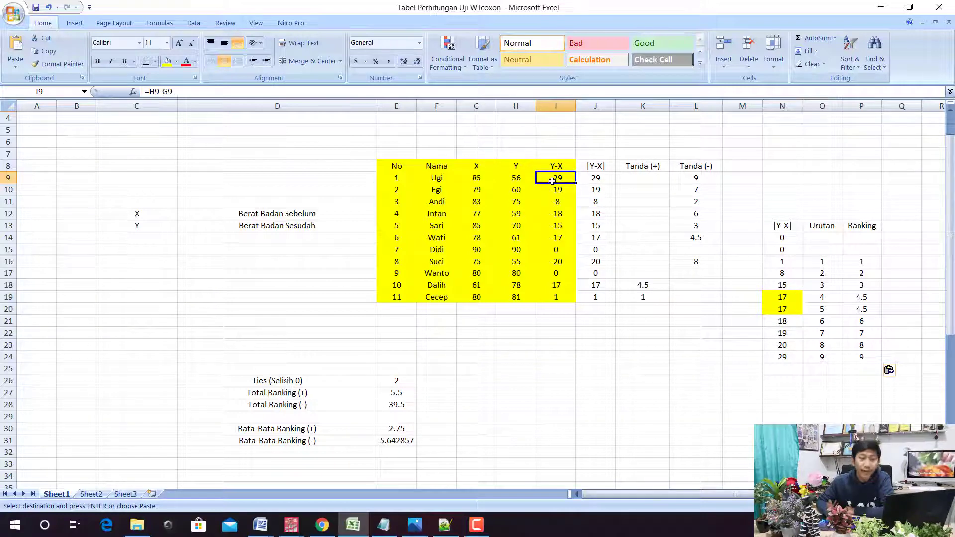
{"action": "left_click", "coordinate": [695, 179]}
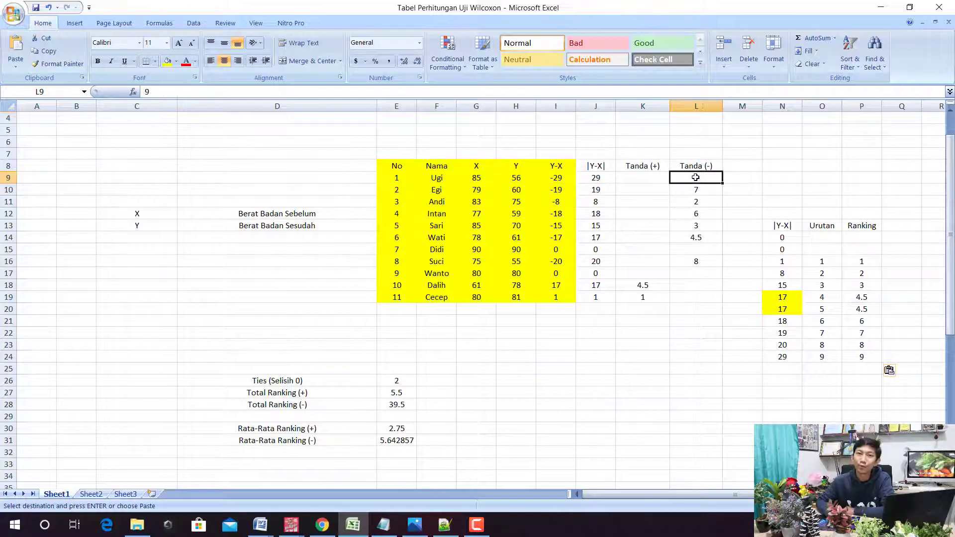
{"action": "left_click", "coordinate": [643, 179]}
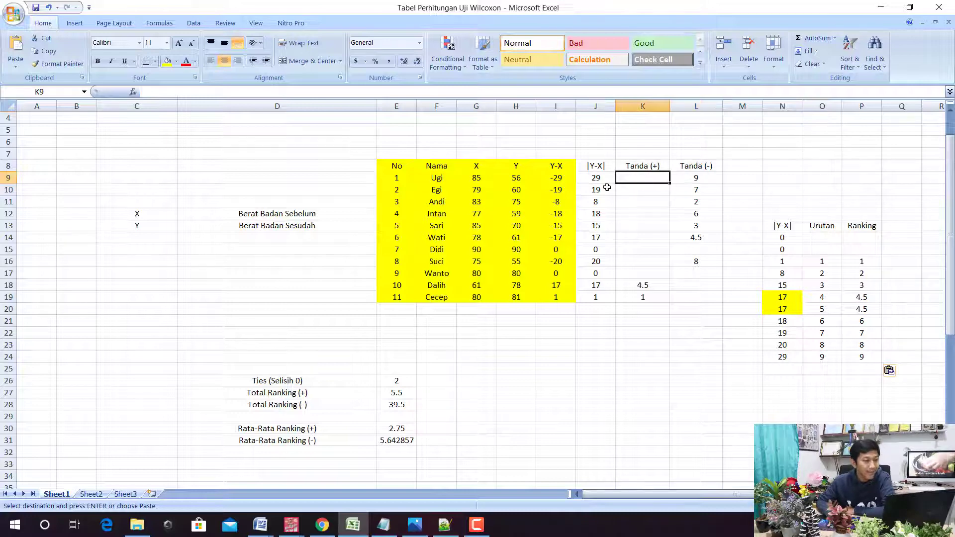
{"action": "left_click", "coordinate": [570, 174]}
{"action": "left_click", "coordinate": [699, 178]}
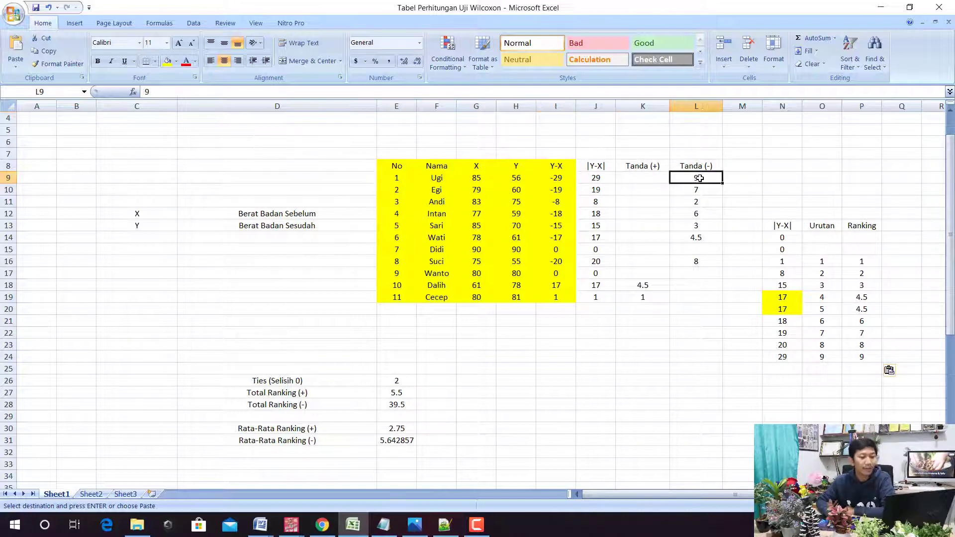
{"action": "left_click", "coordinate": [604, 191]}
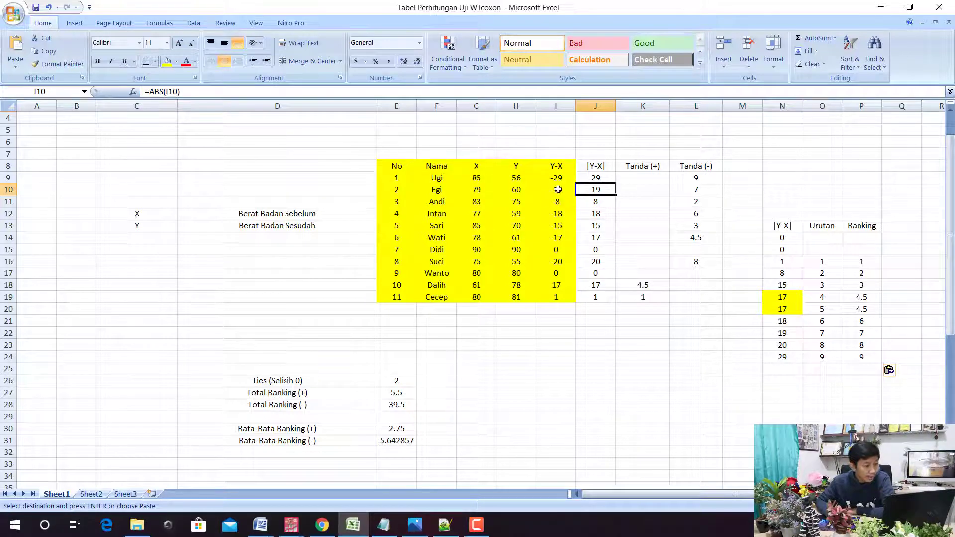
{"action": "left_click", "coordinate": [698, 189]}
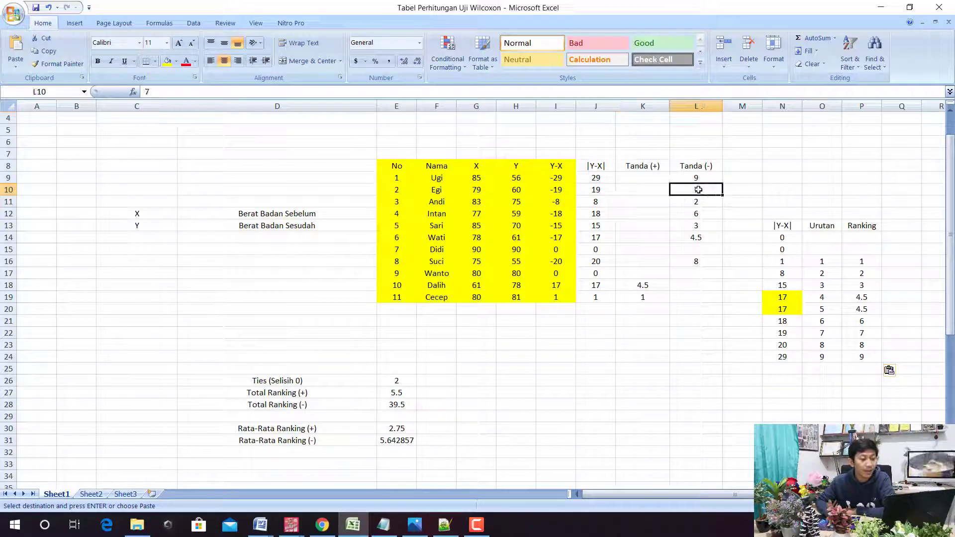
{"action": "left_click", "coordinate": [608, 284]}
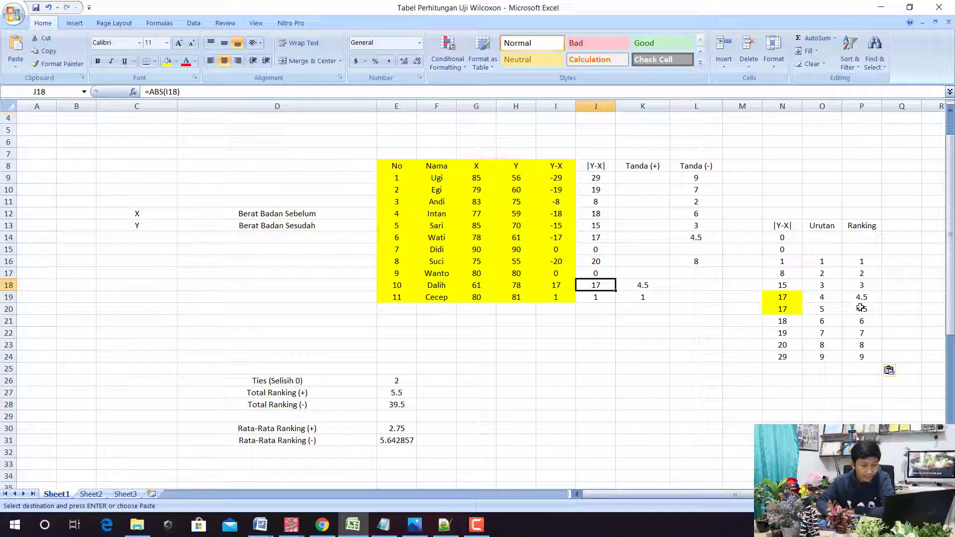
{"action": "left_click", "coordinate": [557, 285]}
{"action": "left_click", "coordinate": [646, 285]}
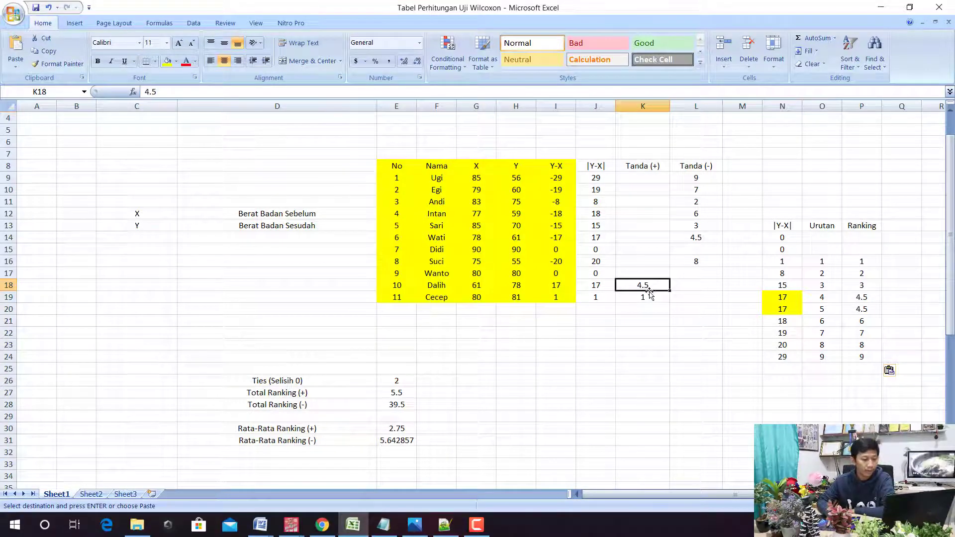
{"action": "left_click", "coordinate": [600, 295]}
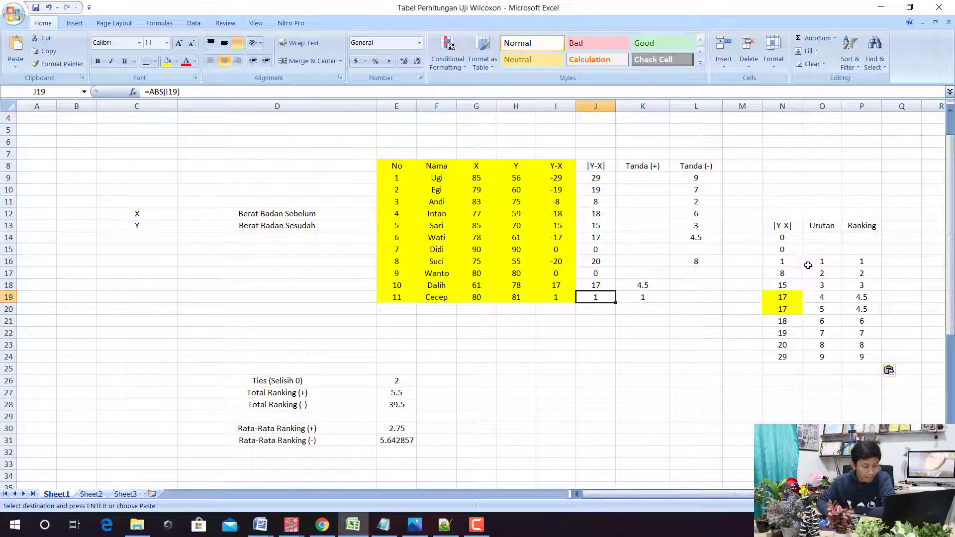
{"action": "left_click", "coordinate": [784, 261]}
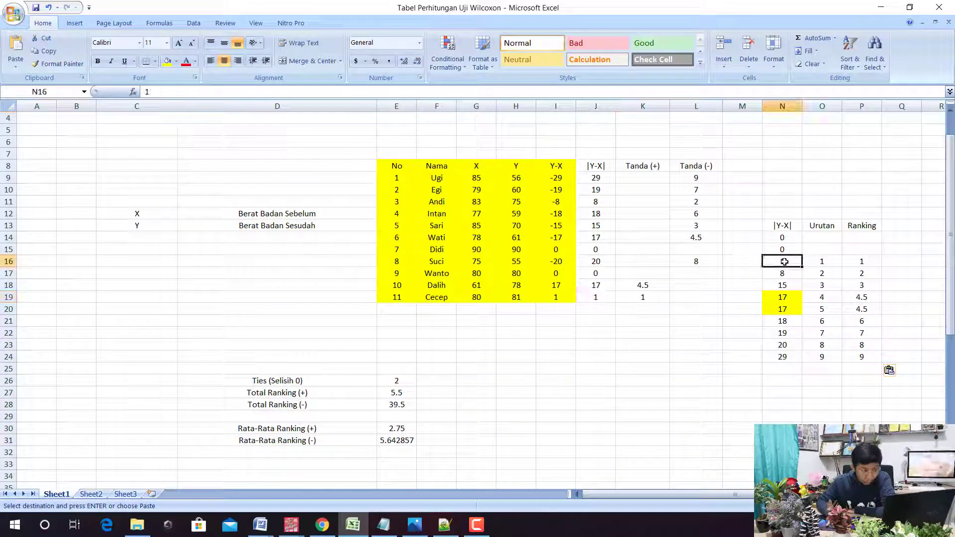
{"action": "left_click", "coordinate": [860, 262]}
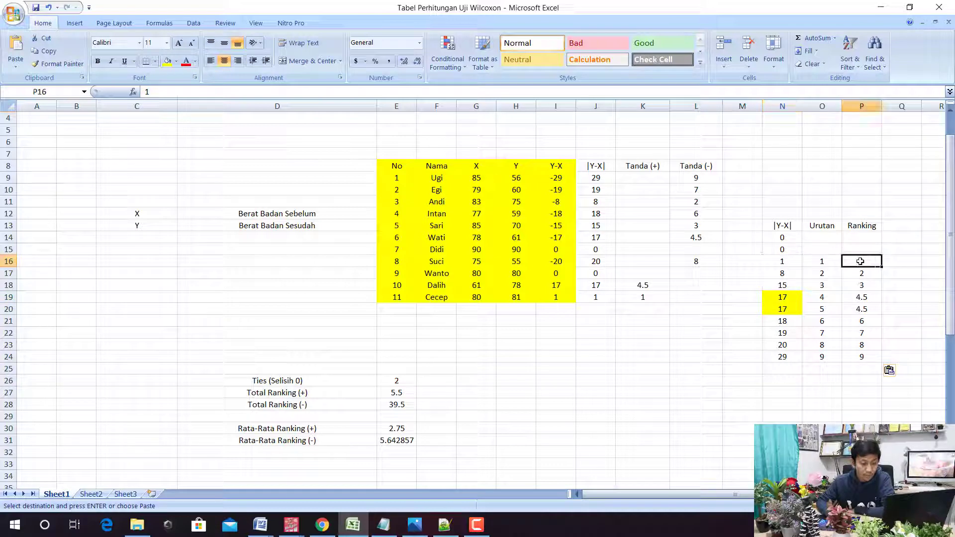
{"action": "left_click", "coordinate": [582, 297]}
{"action": "left_click", "coordinate": [566, 297]}
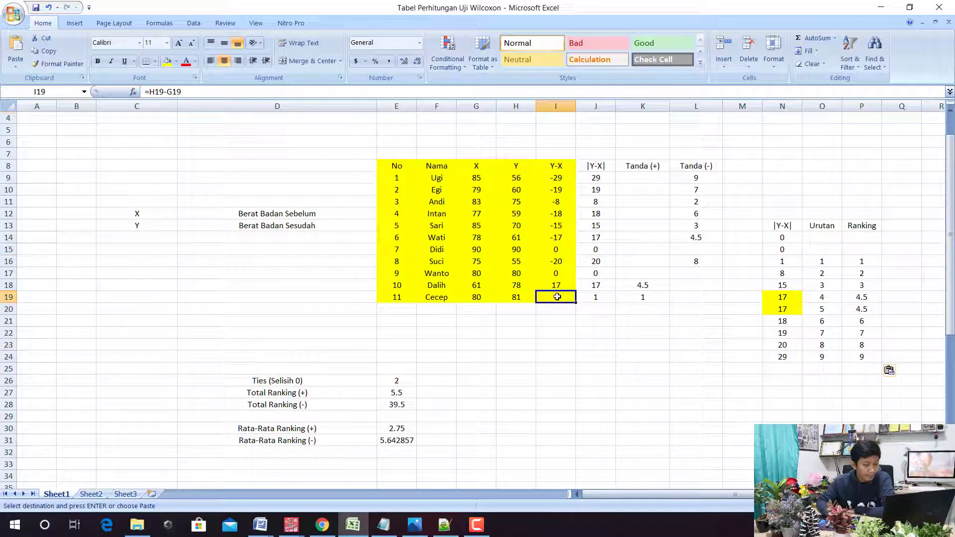
{"action": "left_click", "coordinate": [645, 297]}
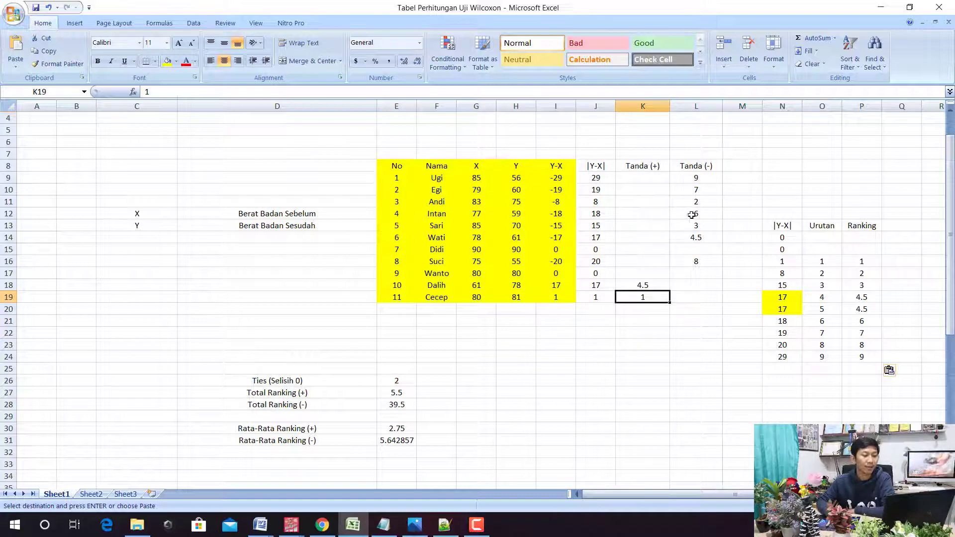
{"action": "left_click", "coordinate": [599, 179]}
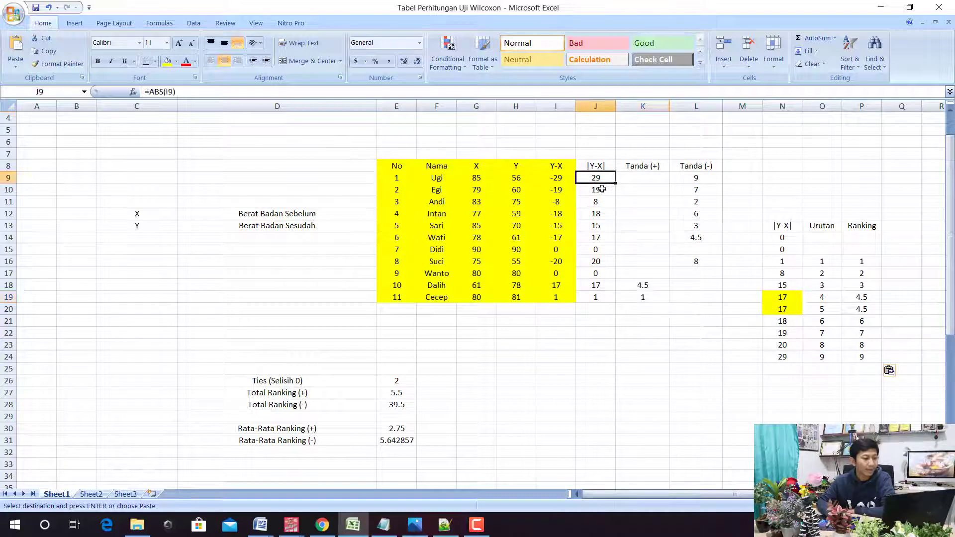
{"action": "left_click", "coordinate": [602, 190]}
{"action": "left_click", "coordinate": [606, 201]}
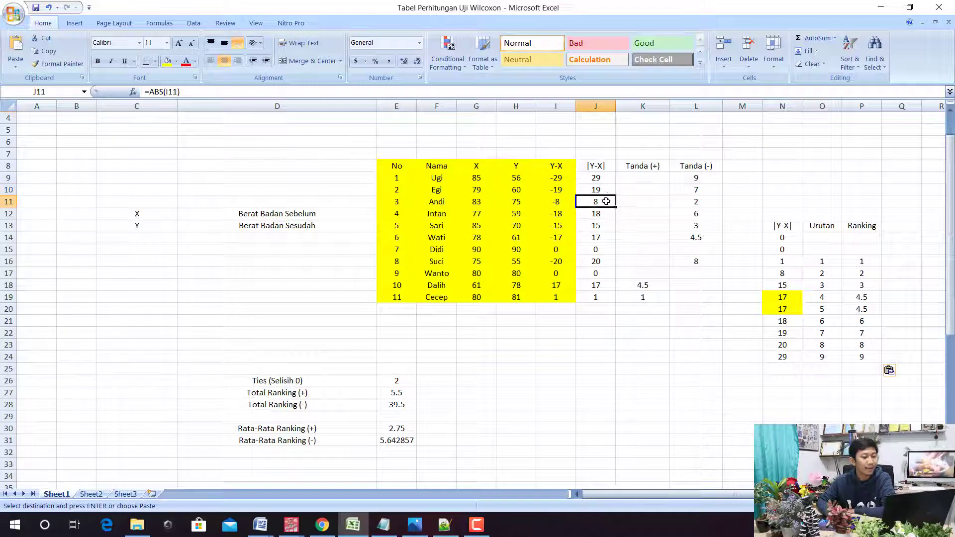
{"action": "left_click", "coordinate": [607, 222]}
{"action": "left_click_drag", "start_coordinate": [600, 178], "coordinate": [605, 297]}
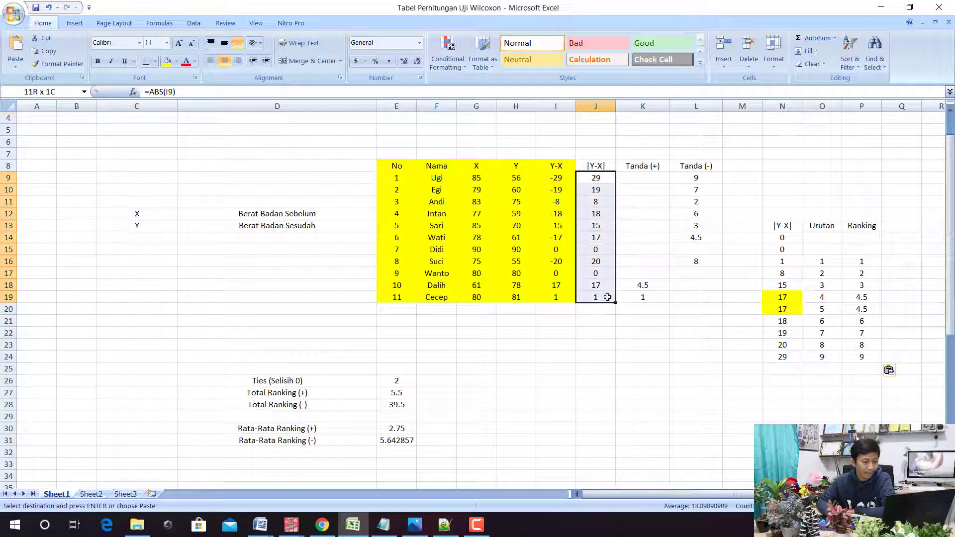
{"action": "left_click_drag", "start_coordinate": [862, 261], "coordinate": [863, 357]}
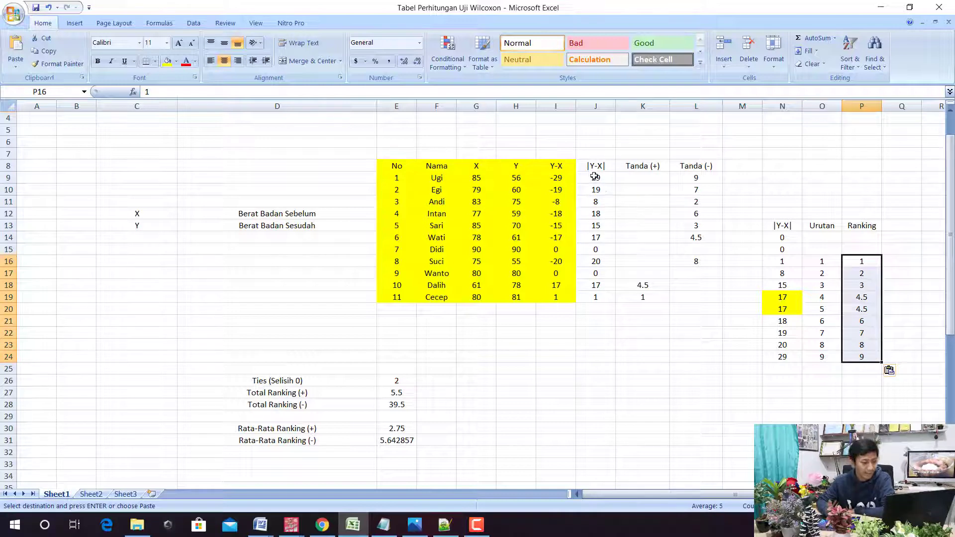
{"action": "left_click_drag", "start_coordinate": [595, 177], "coordinate": [603, 297]}
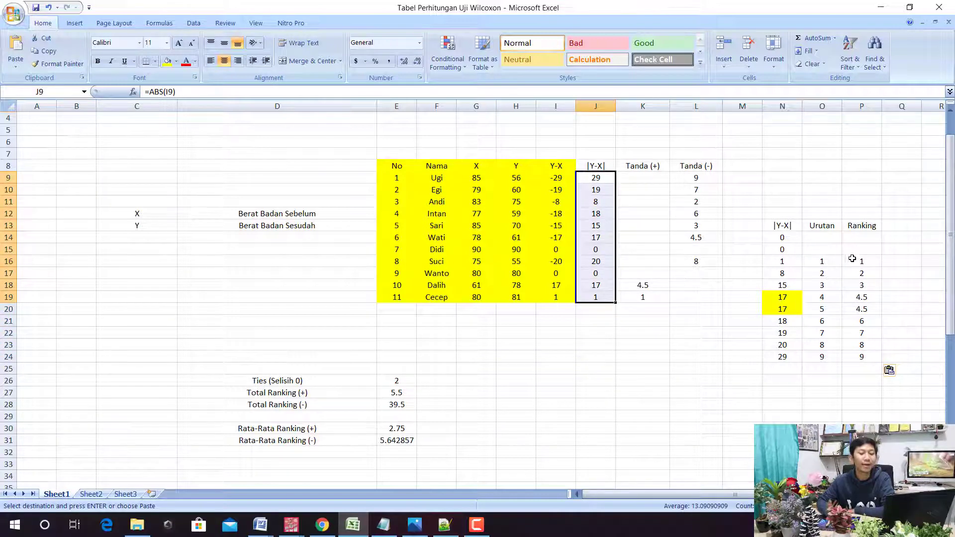
{"action": "left_click_drag", "start_coordinate": [852, 258], "coordinate": [863, 356]}
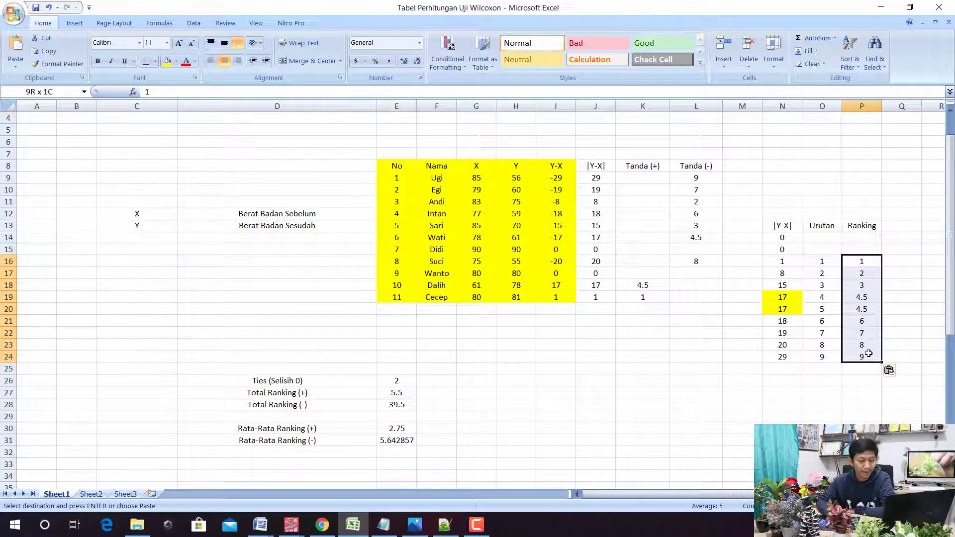
{"action": "left_click", "coordinate": [647, 176]}
{"action": "left_click", "coordinate": [696, 178]}
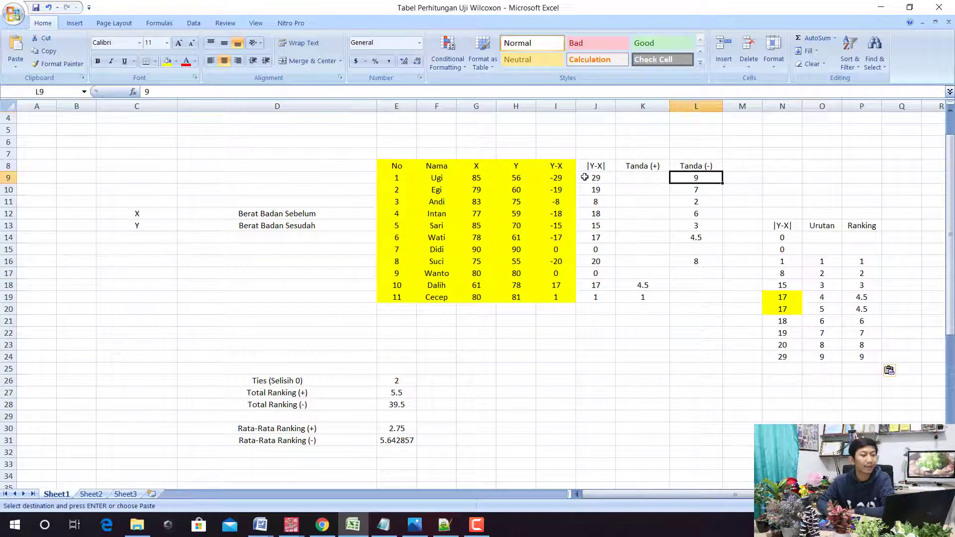
{"action": "left_click_drag", "start_coordinate": [563, 169], "coordinate": [569, 265]}
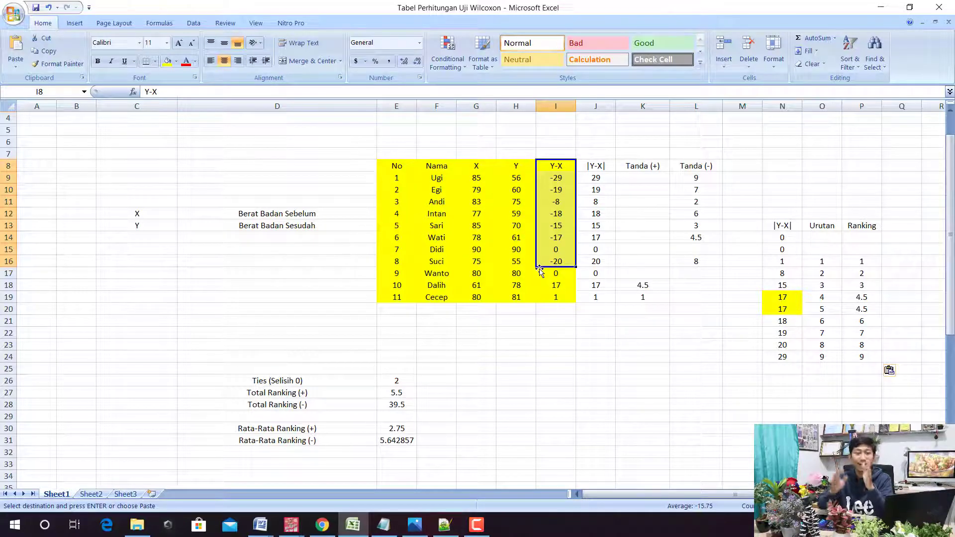
Fill J15, G15:H15, G17:H17 and J17 red to mark zero-difference rows No 7 and 9.
{"action": "left_click", "coordinate": [597, 251]}
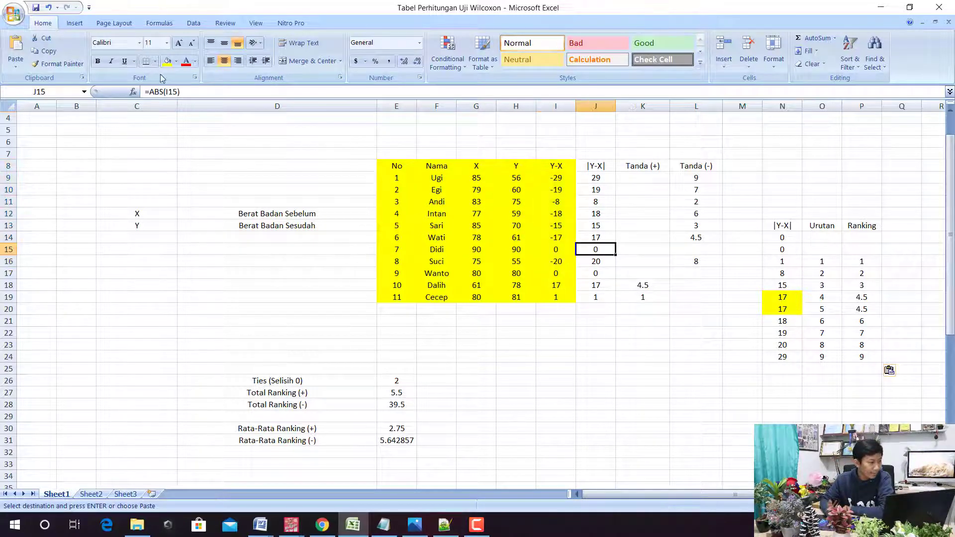
{"action": "left_click", "coordinate": [176, 61]}
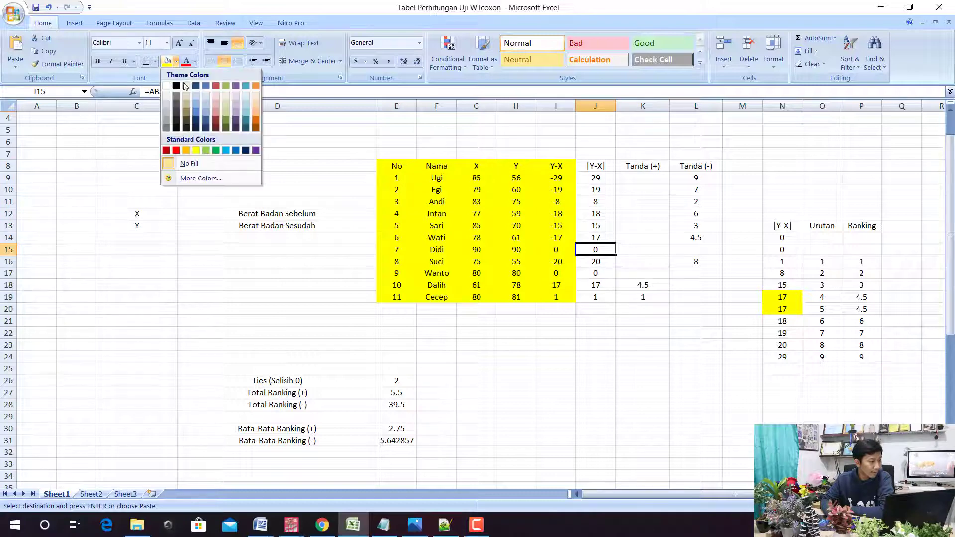
{"action": "left_click", "coordinate": [178, 151]}
{"action": "left_click_drag", "start_coordinate": [482, 248], "coordinate": [503, 249]}
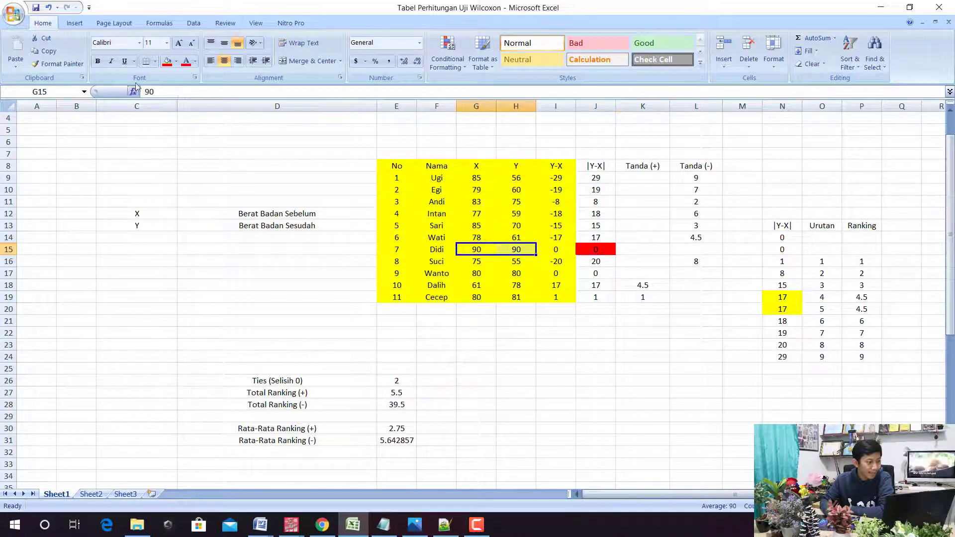
{"action": "left_click", "coordinate": [168, 61]}
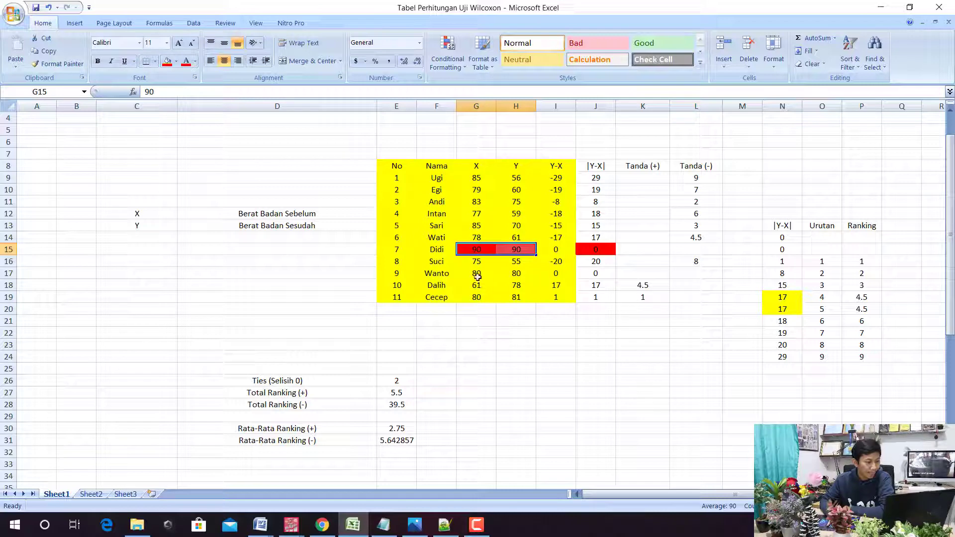
{"action": "left_click_drag", "start_coordinate": [477, 277], "coordinate": [510, 273]}
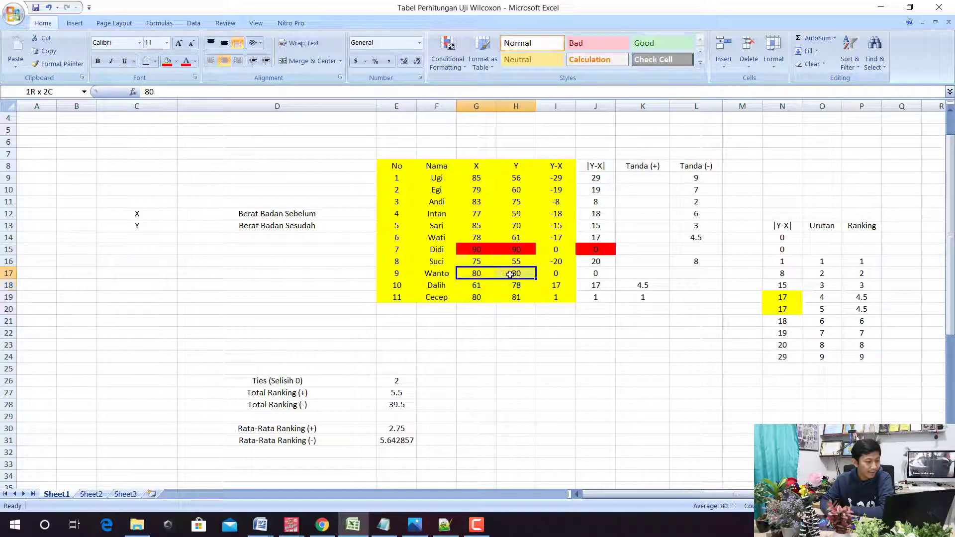
{"action": "left_click", "coordinate": [167, 60]}
{"action": "left_click", "coordinate": [595, 273]}
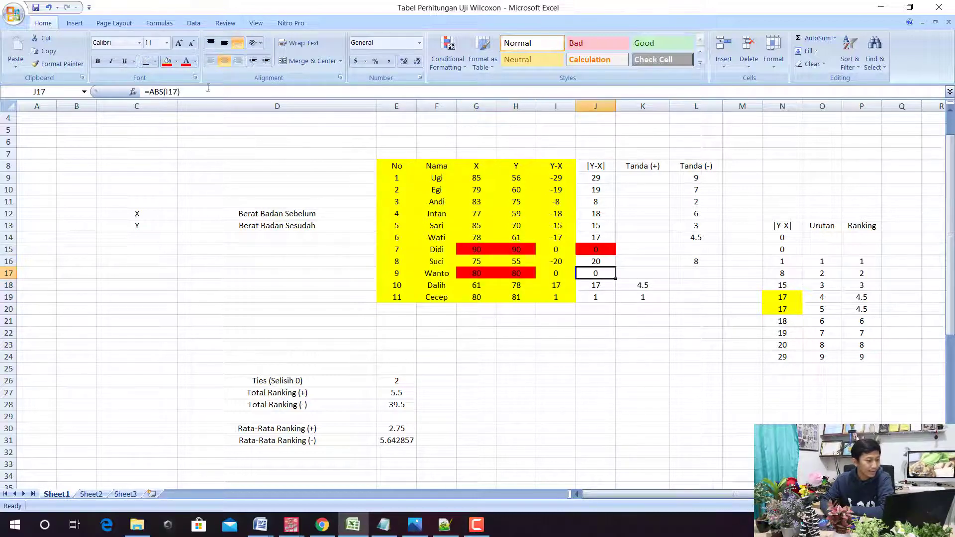
{"action": "left_click", "coordinate": [167, 60]}
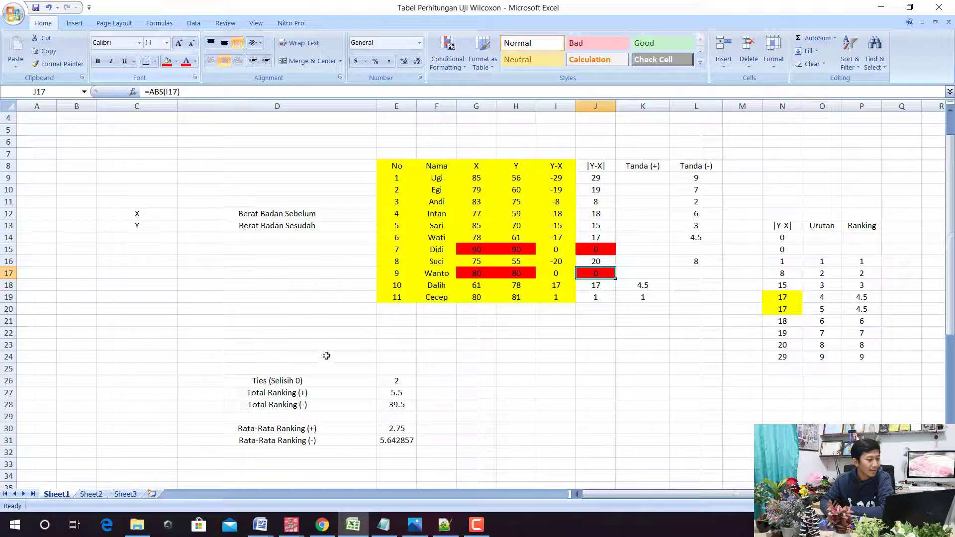
{"action": "left_click", "coordinate": [284, 382]}
{"action": "mouse_move", "coordinate": [290, 525]}
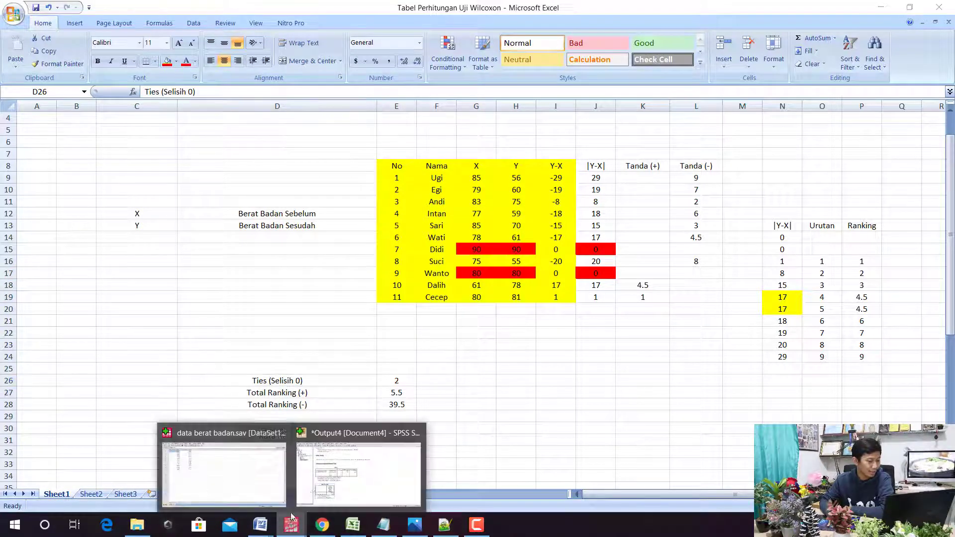
{"action": "left_click", "coordinate": [336, 480]}
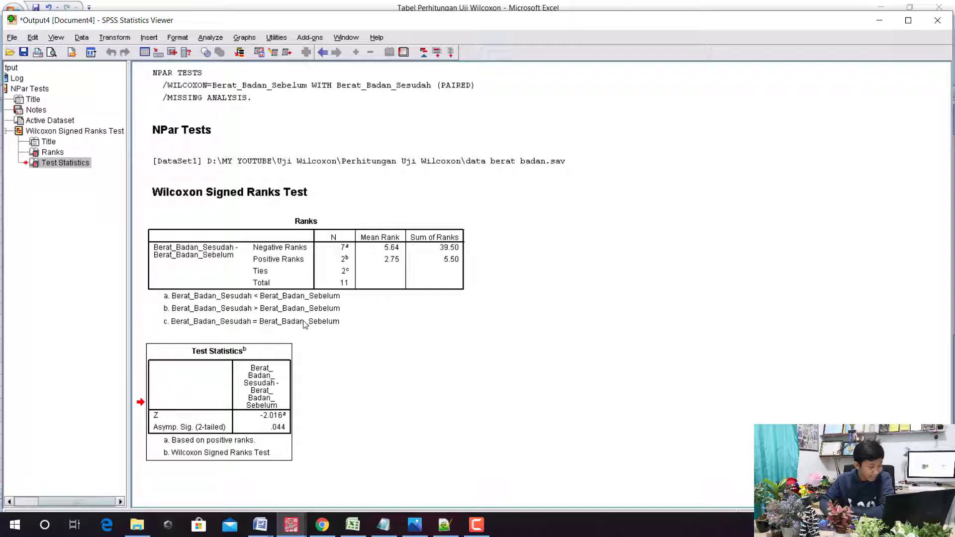
{"action": "left_click", "coordinate": [879, 20]}
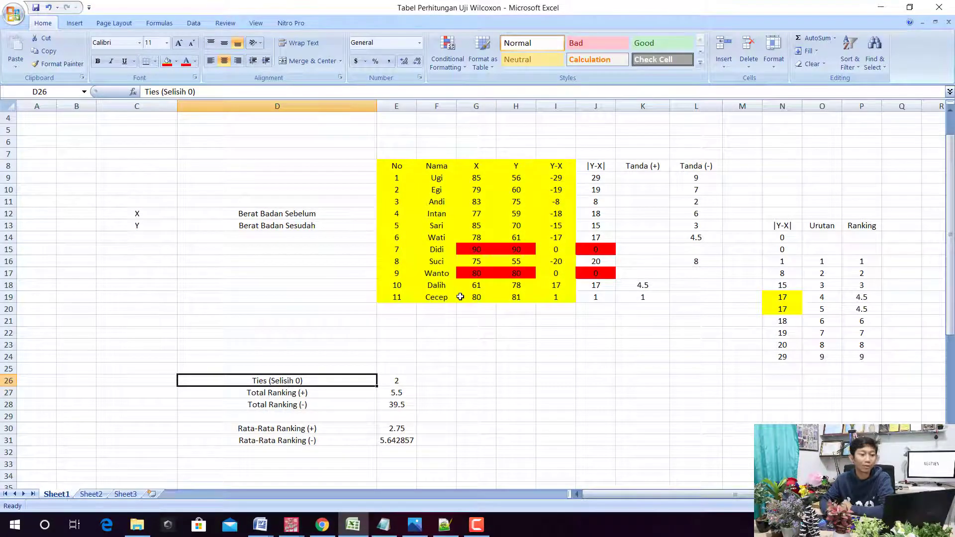
{"action": "left_click", "coordinate": [397, 381]}
{"action": "left_click", "coordinate": [402, 392]}
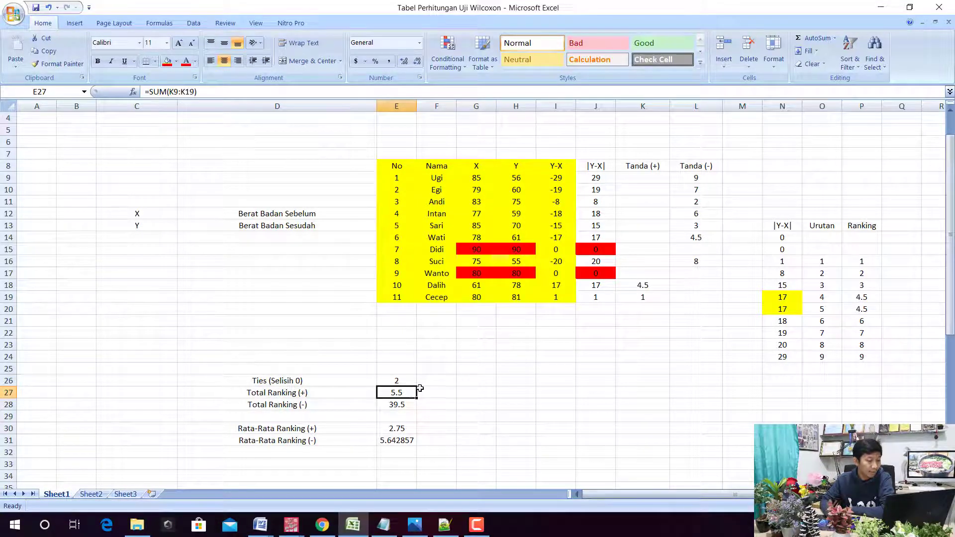
{"action": "left_click", "coordinate": [646, 283]}
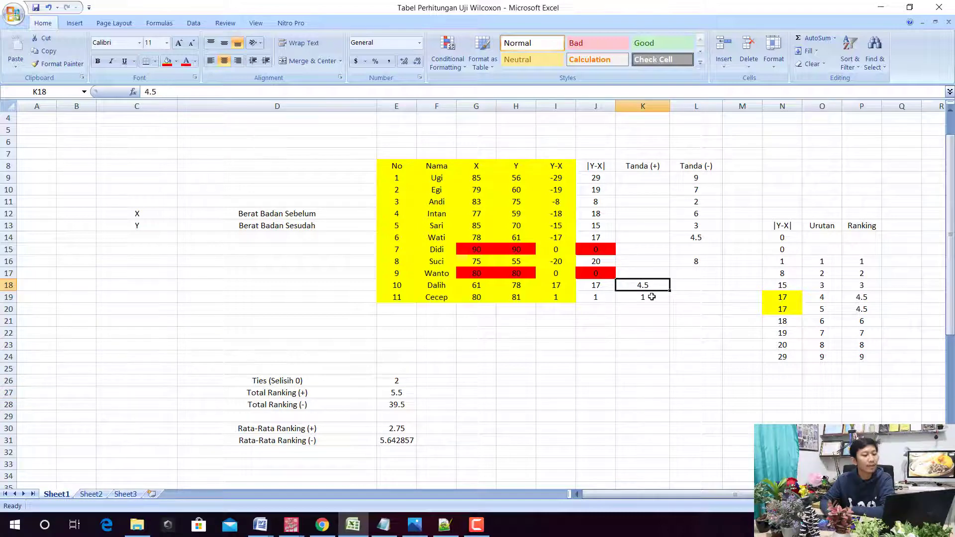
{"action": "left_click", "coordinate": [652, 297]}
{"action": "left_click", "coordinate": [395, 393]}
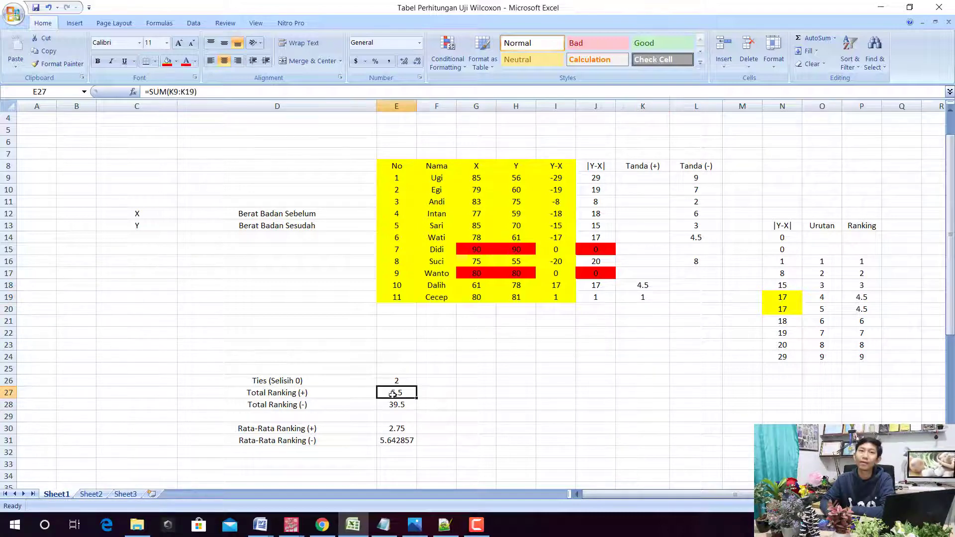
{"action": "left_click", "coordinate": [395, 405]}
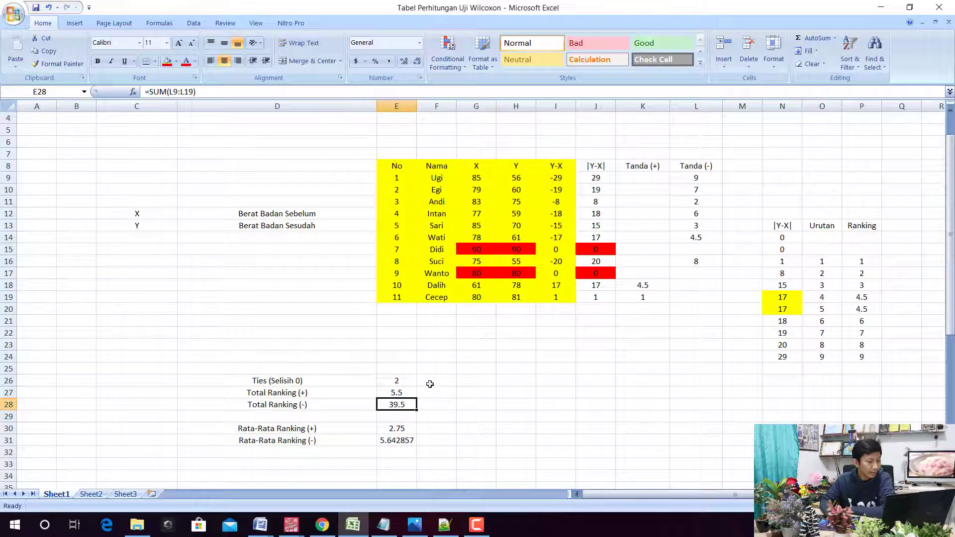
{"action": "left_click", "coordinate": [702, 179]}
{"action": "left_click", "coordinate": [703, 190]}
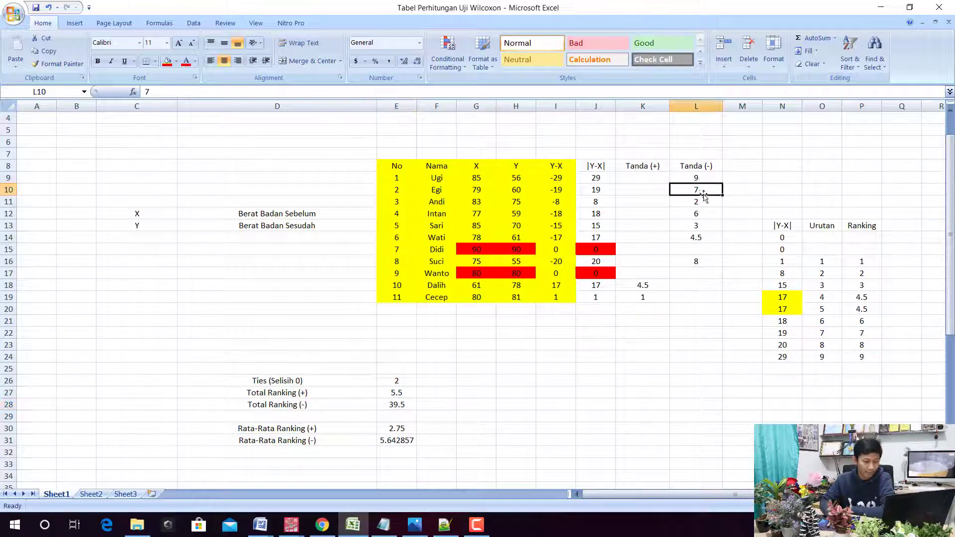
{"action": "left_click", "coordinate": [703, 202]}
{"action": "left_click", "coordinate": [704, 215]}
{"action": "left_click", "coordinate": [703, 226]}
{"action": "left_click", "coordinate": [703, 239]}
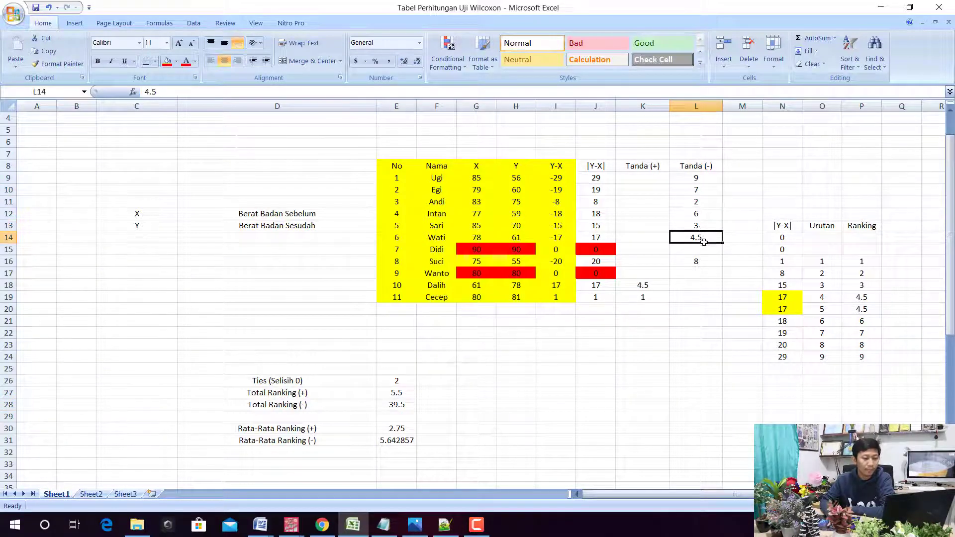
{"action": "left_click", "coordinate": [708, 262]}
{"action": "left_click", "coordinate": [396, 405]}
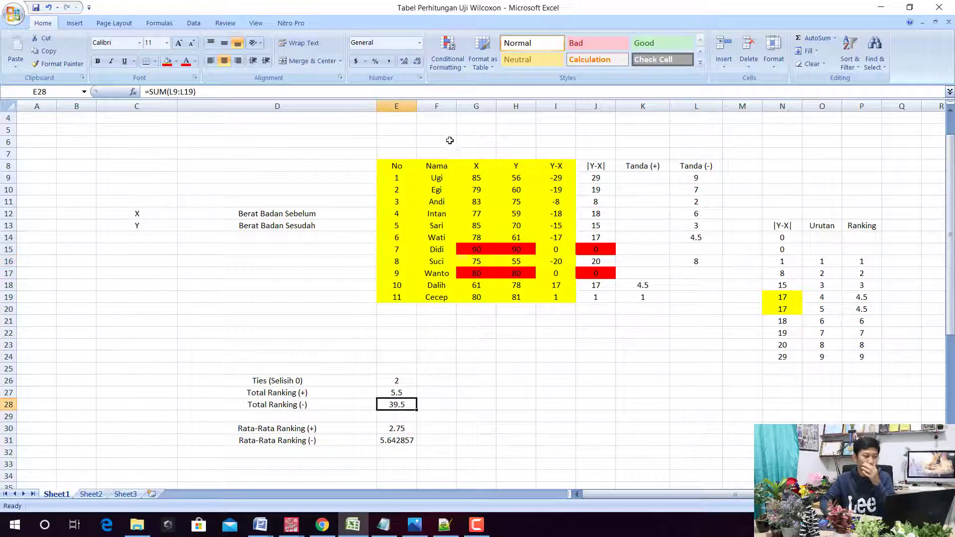
{"action": "left_click", "coordinate": [461, 95]}
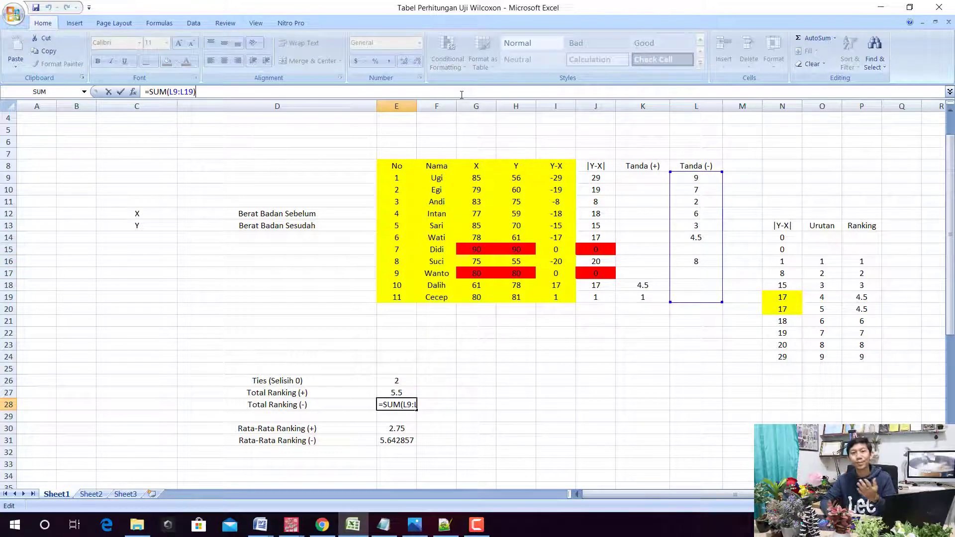
Commit the negative rank total, then enter =E27/2 as the positive rank average in E30.
{"action": "key", "text": "Return"}
{"action": "scroll", "coordinate": [463, 172], "scroll_direction": "down", "scroll_amount": 3}
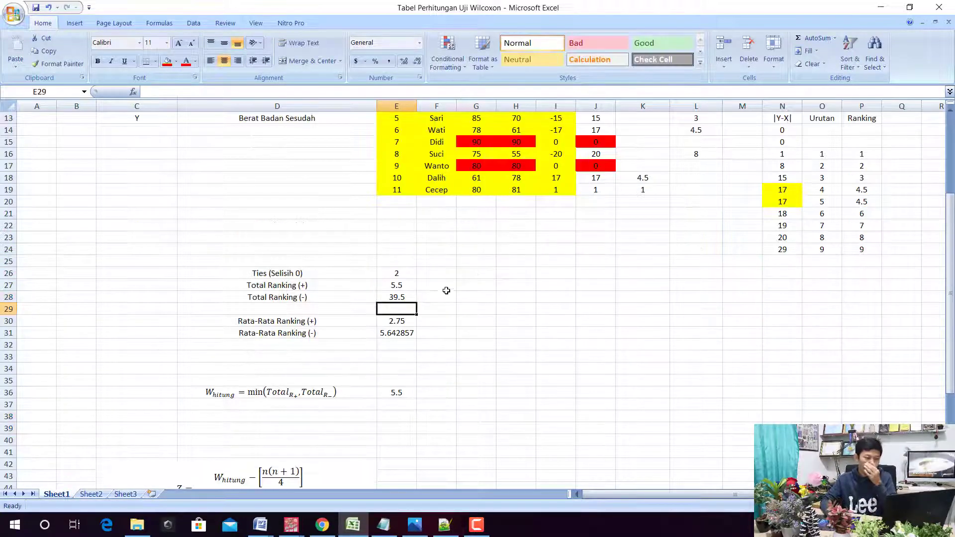
{"action": "left_click", "coordinate": [306, 323]}
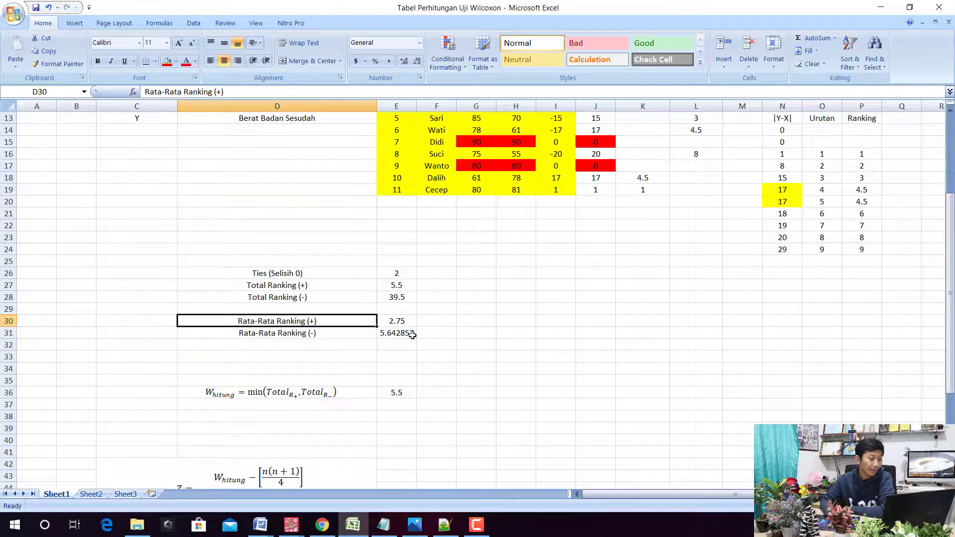
{"action": "left_click", "coordinate": [399, 322]}
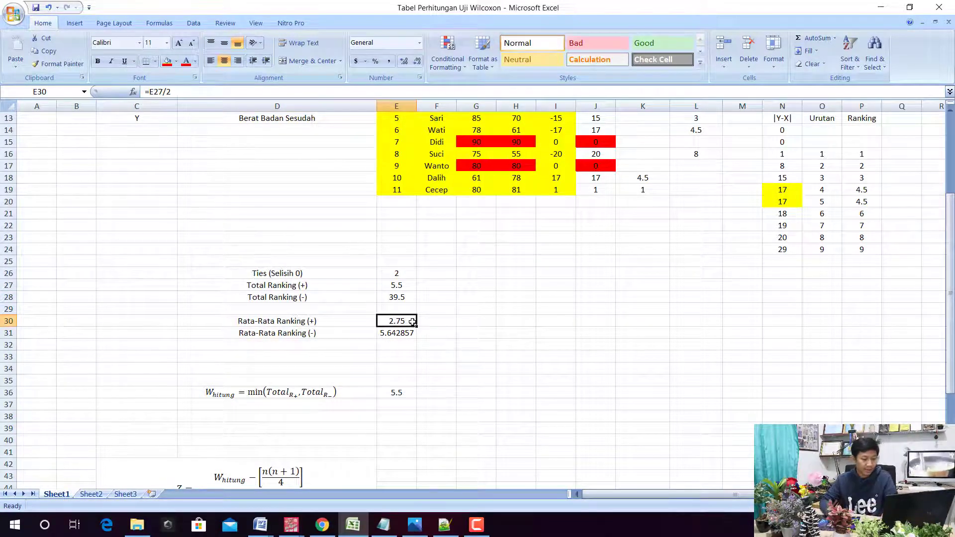
{"action": "type", "text": "="}
{"action": "left_click", "coordinate": [399, 288]}
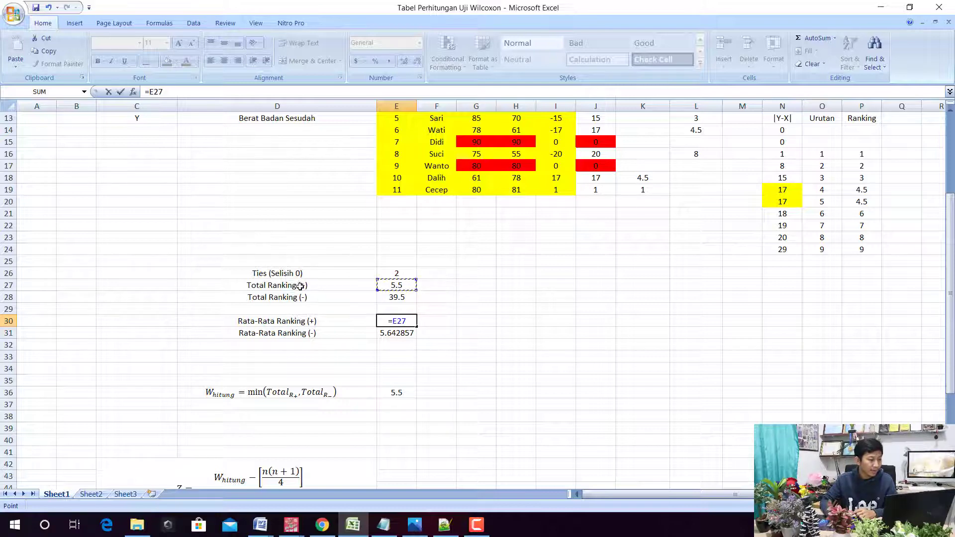
{"action": "scroll", "coordinate": [629, 264], "scroll_direction": "up", "scroll_amount": 2}
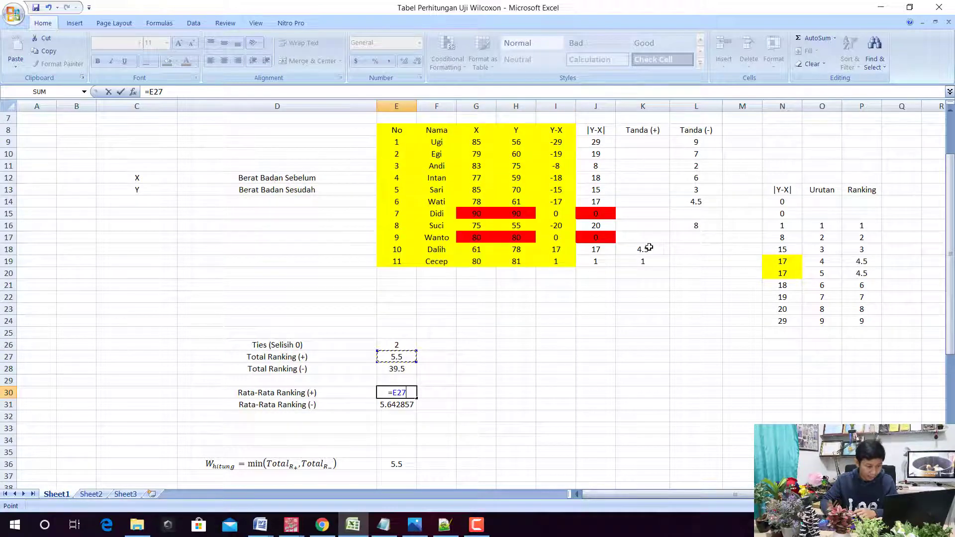
{"action": "type", "text": "/2"}
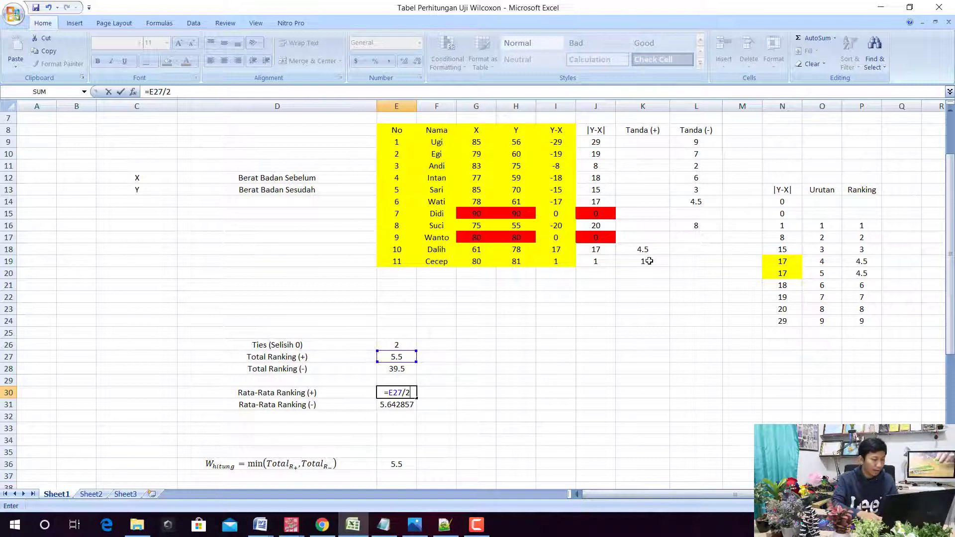
{"action": "key", "text": "Return"}
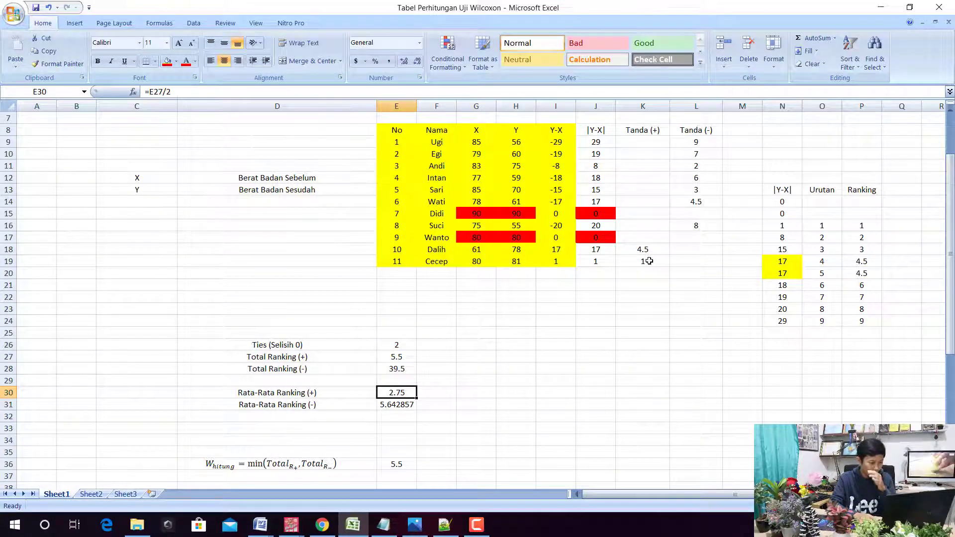
Replace the negative rank average in E31 with =E28/7, fixing the double-slash typo.
{"action": "key", "text": "Down"}
{"action": "key", "text": "Delete"}
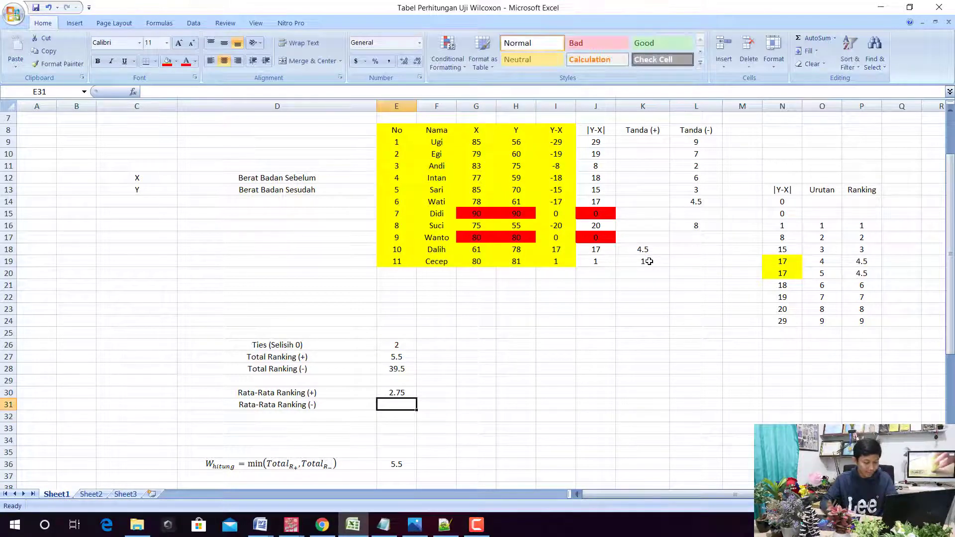
{"action": "type", "text": "="}
{"action": "left_click", "coordinate": [396, 368]}
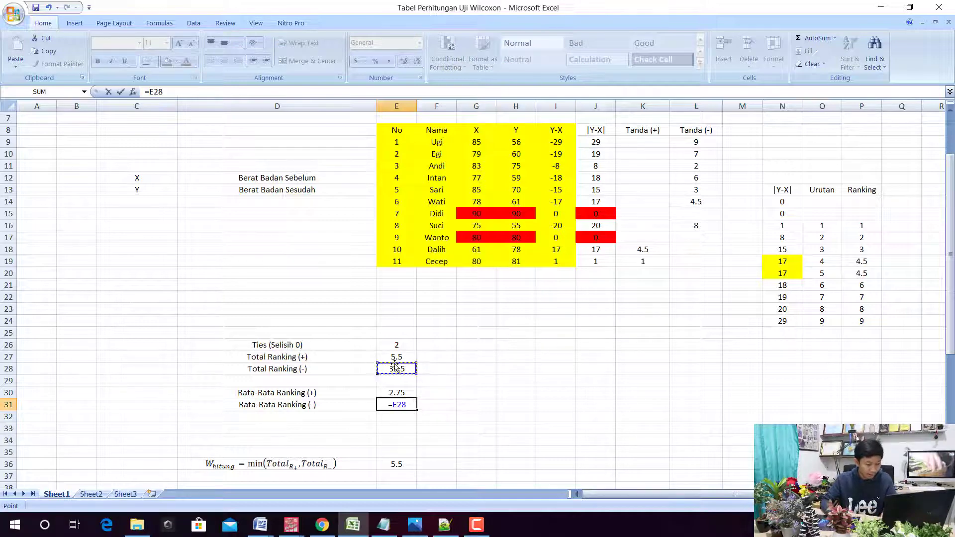
{"action": "type", "text": "/"}
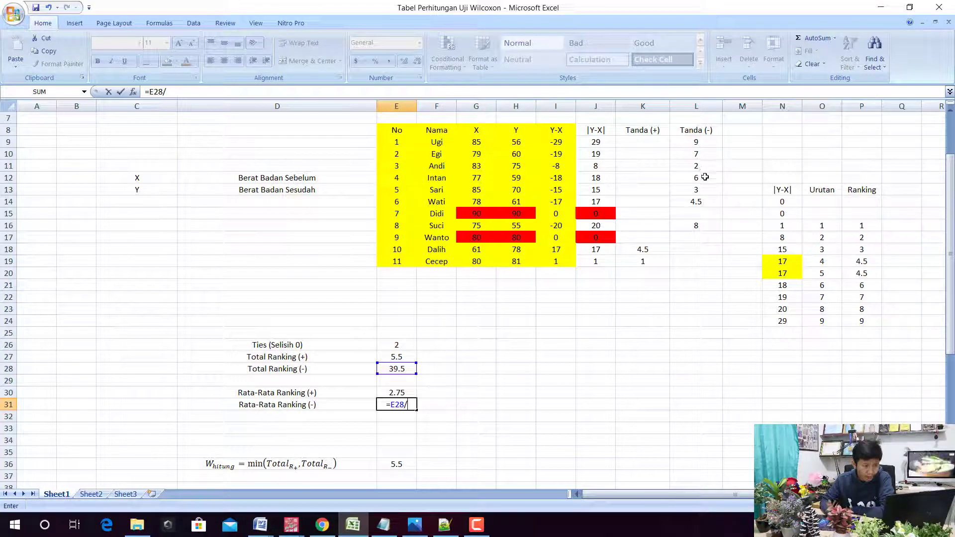
{"action": "type", "text": "/"}
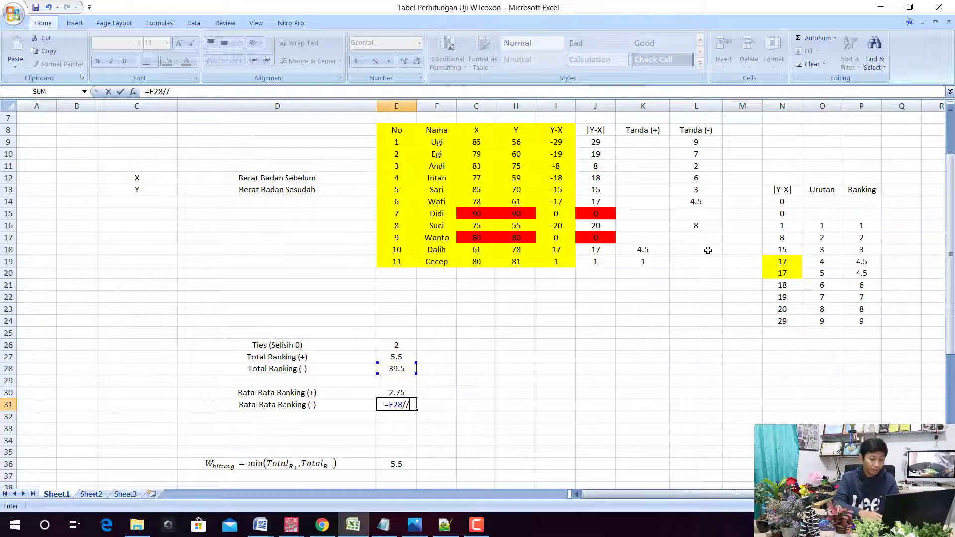
{"action": "type", "text": "7"}
{"action": "key", "text": "Return"}
{"action": "key", "text": "Return"}
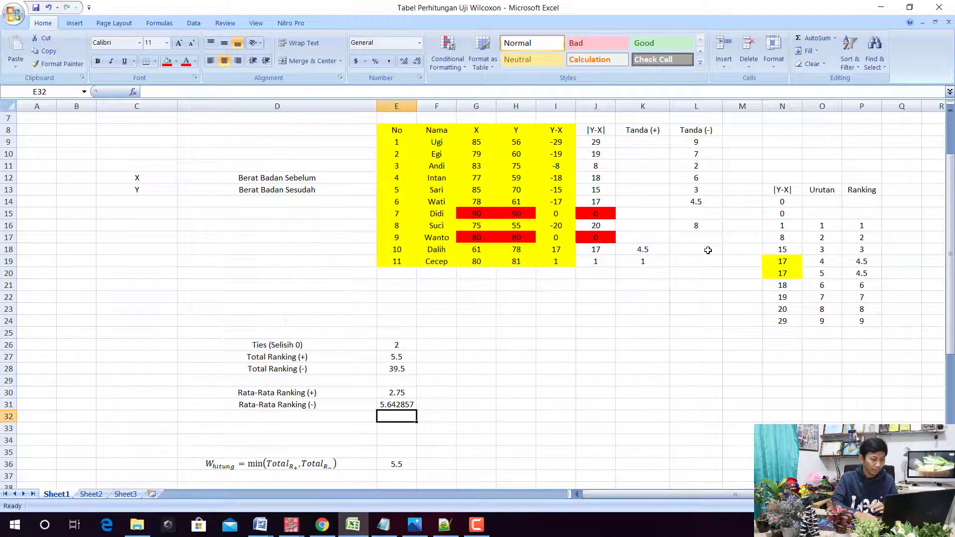
{"action": "key", "text": "Up"}
{"action": "type", "text": "="}
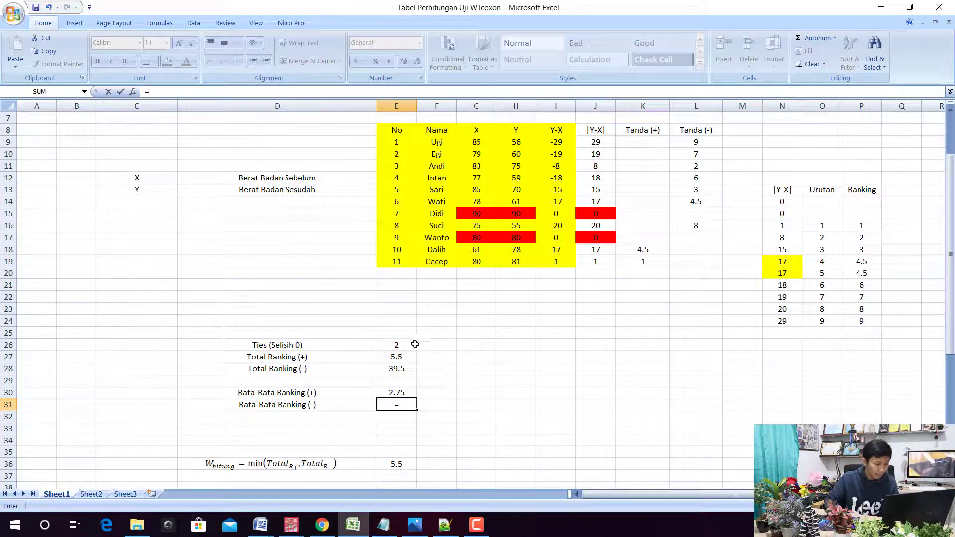
{"action": "left_click", "coordinate": [407, 372]}
{"action": "type", "text": "/7"}
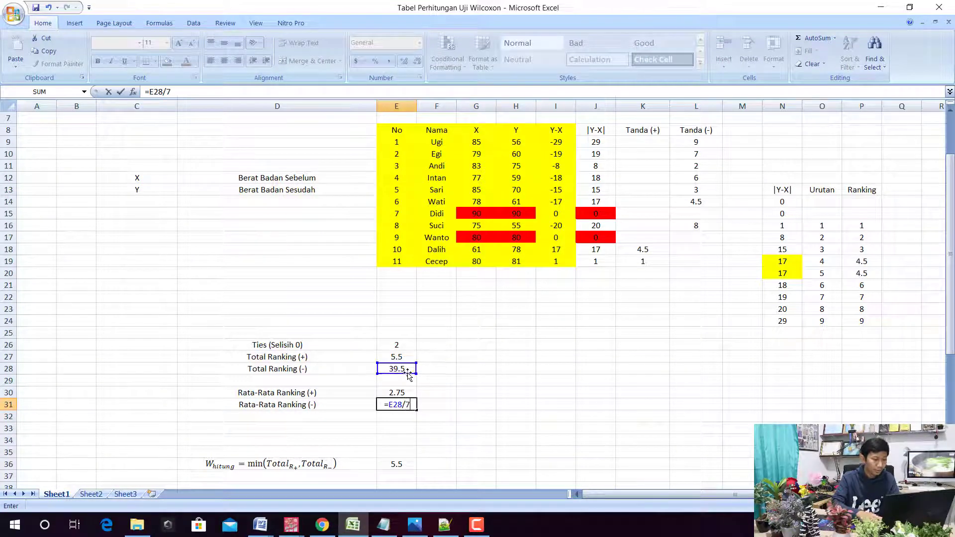
{"action": "key", "text": "Return"}
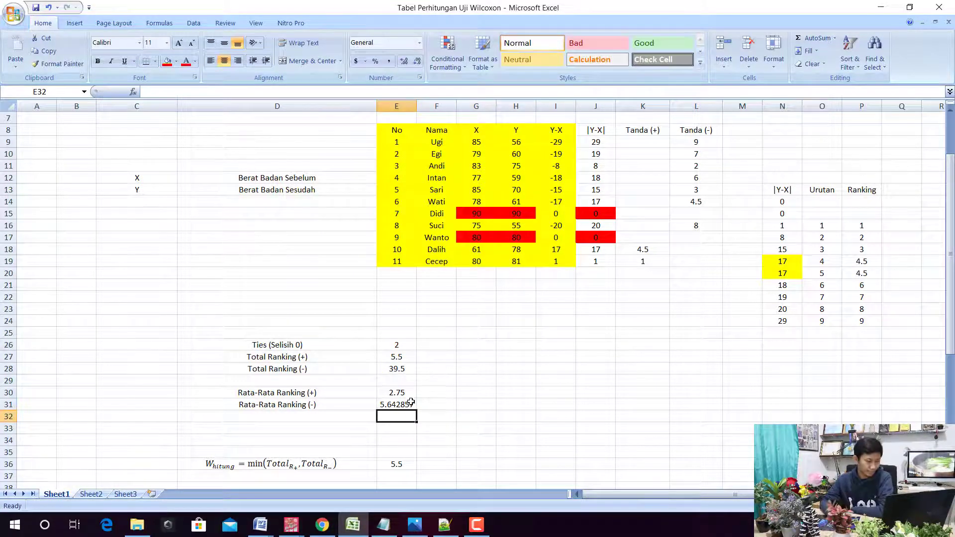
Recheck both rank average formulas against the negative-sign ranks and the SPSS Wilcoxon output.
{"action": "left_click", "coordinate": [411, 402]}
{"action": "left_click", "coordinate": [692, 141]}
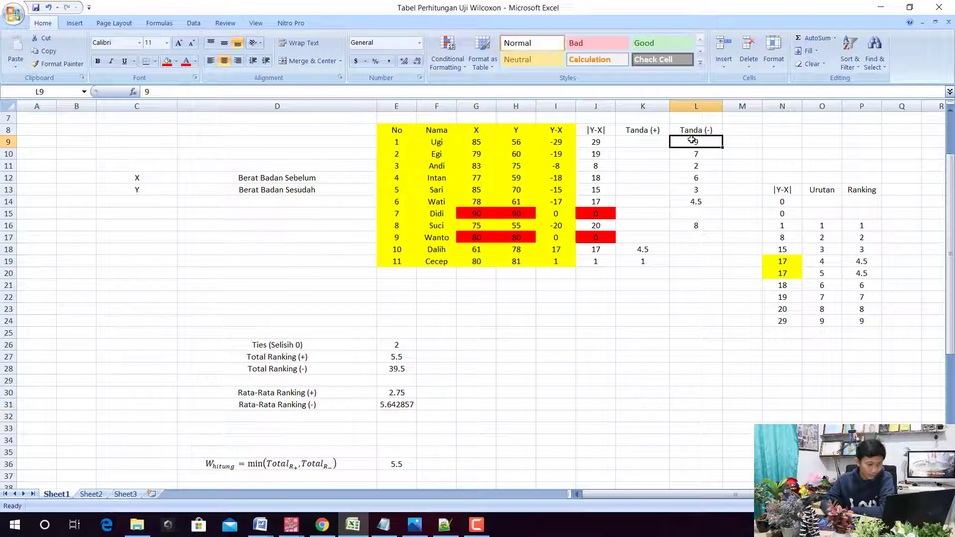
{"action": "key", "text": "Down"}
{"action": "key", "text": "Down"}
{"action": "key", "text": "Down"}
{"action": "key", "text": "Down"}
{"action": "key", "text": "Down"}
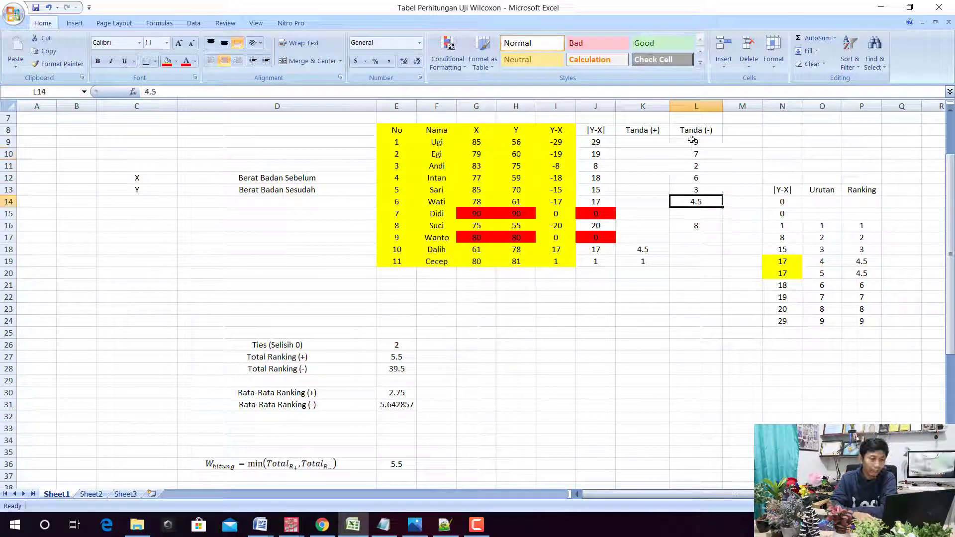
{"action": "key", "text": "Down"}
{"action": "key", "text": "Down"}
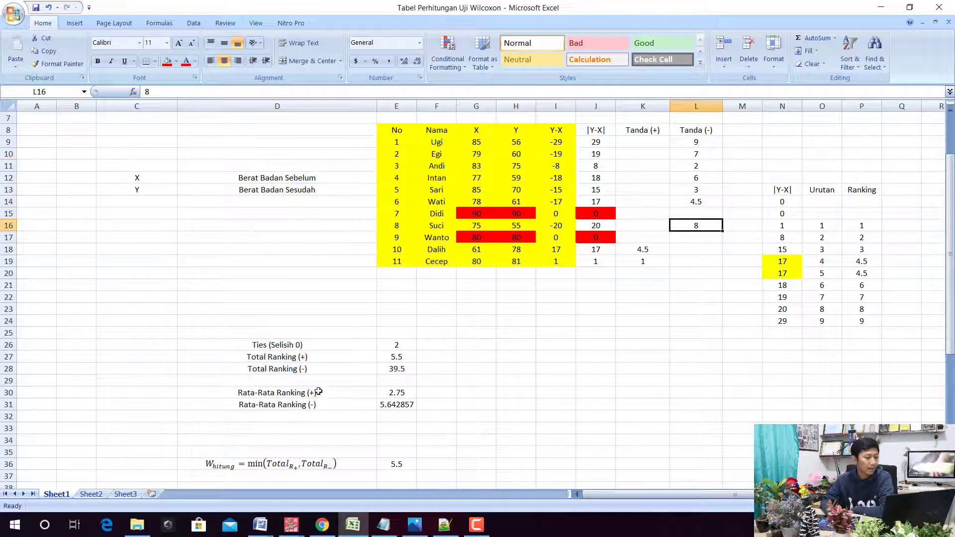
{"action": "left_click", "coordinate": [393, 392]}
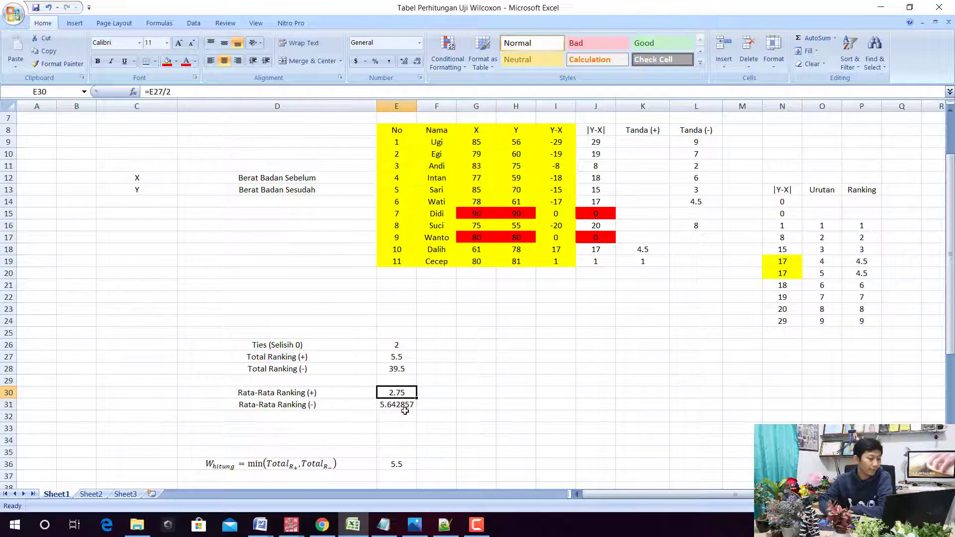
{"action": "left_click", "coordinate": [401, 406]}
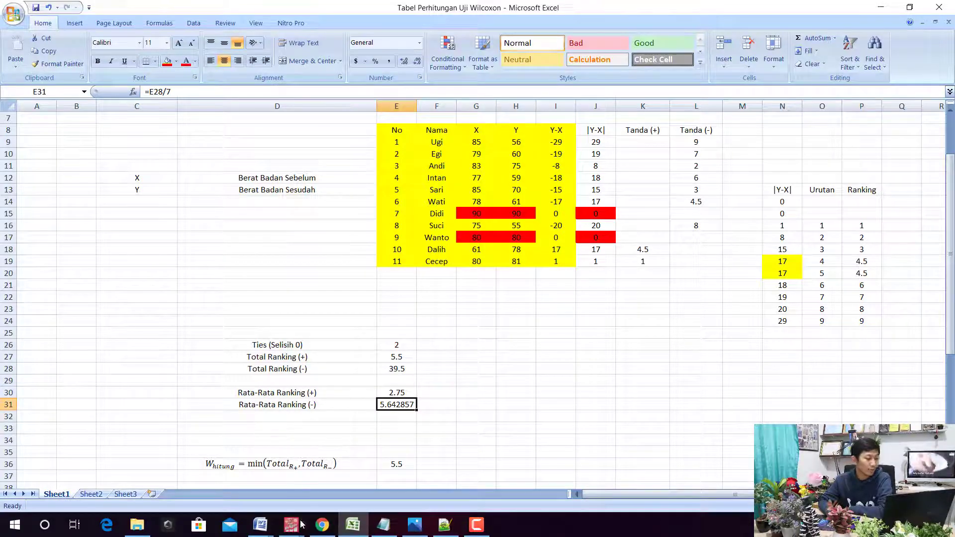
{"action": "mouse_move", "coordinate": [290, 526]}
{"action": "left_click", "coordinate": [313, 456]}
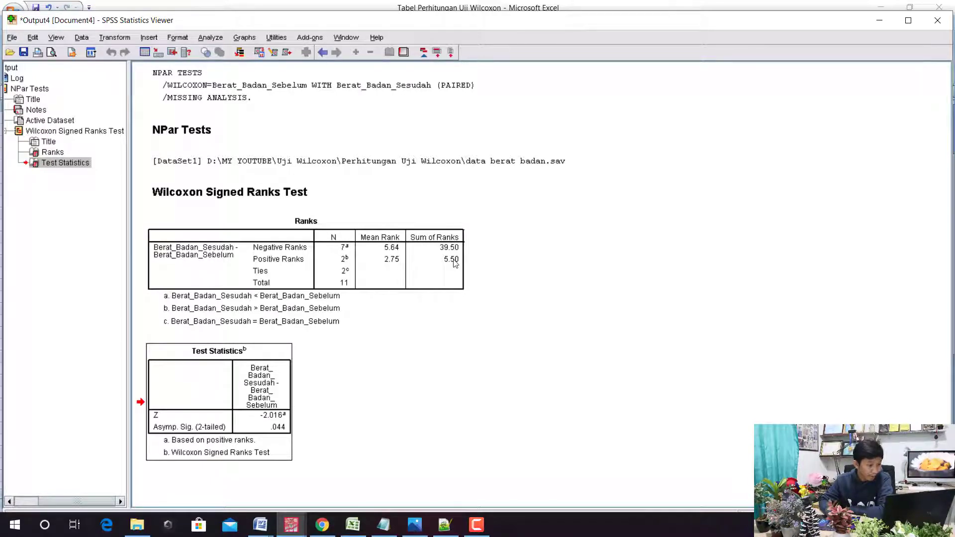
Fill the Total Ranking (+) and Total Ranking (-) cells red.
{"action": "left_click", "coordinate": [352, 524]}
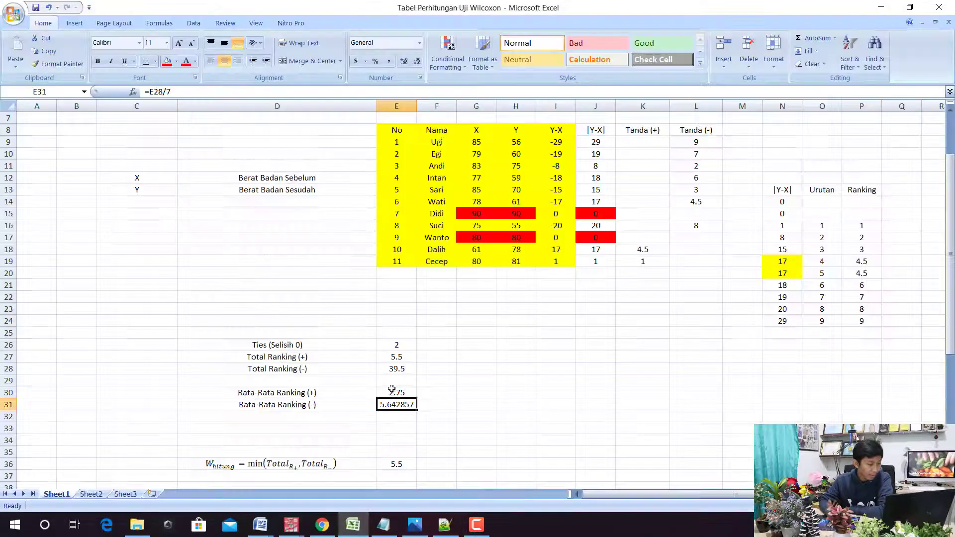
{"action": "left_click", "coordinate": [400, 356]}
{"action": "left_click", "coordinate": [167, 61]}
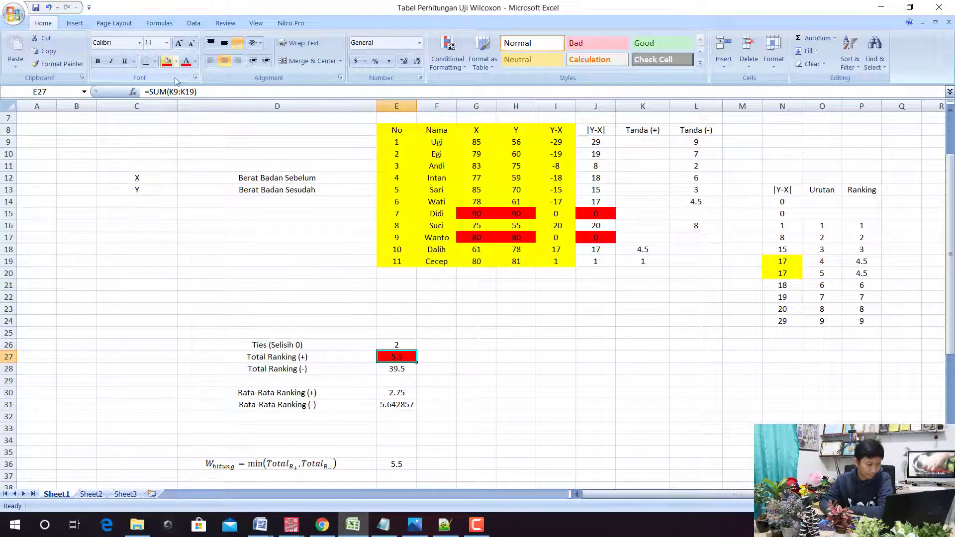
{"action": "left_click", "coordinate": [402, 368]}
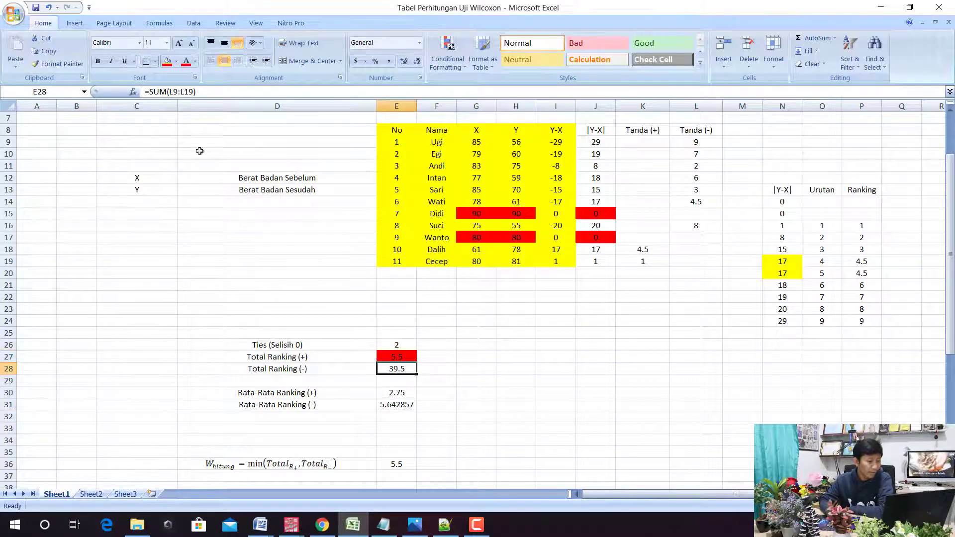
{"action": "left_click", "coordinate": [164, 63]}
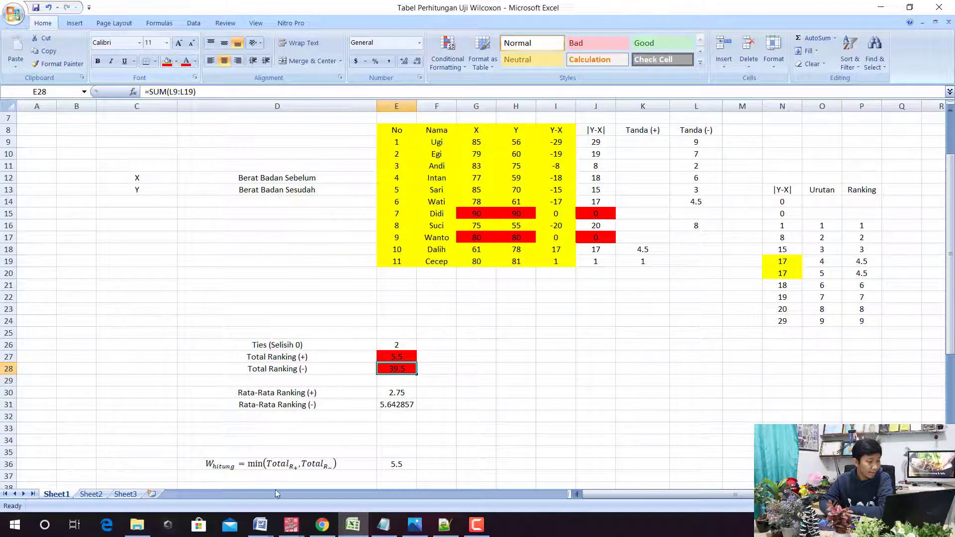
Compare with the SPSS rank table, then fill both rank averages (2.75 and 5.642857) red.
{"action": "left_click", "coordinate": [291, 524]}
{"action": "left_click", "coordinate": [358, 465]}
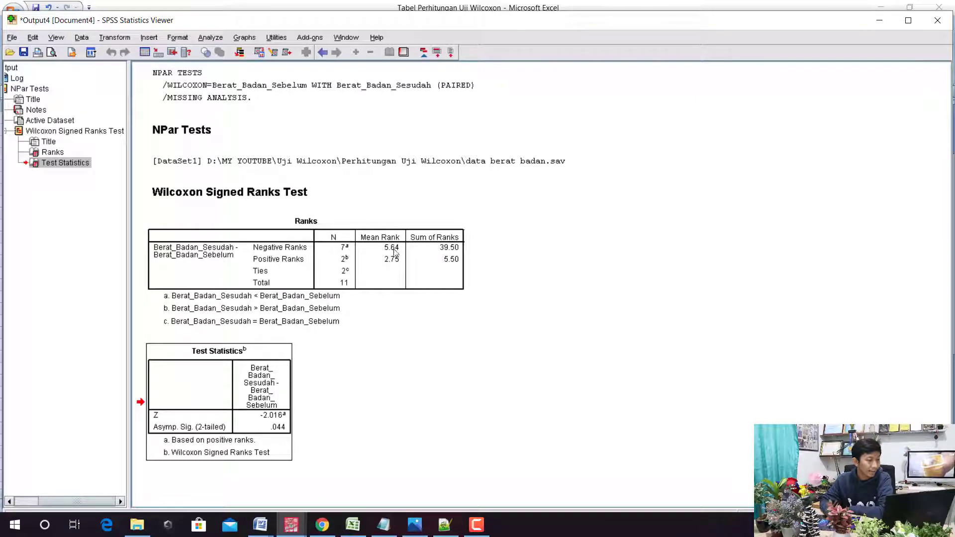
{"action": "left_click", "coordinate": [352, 524]}
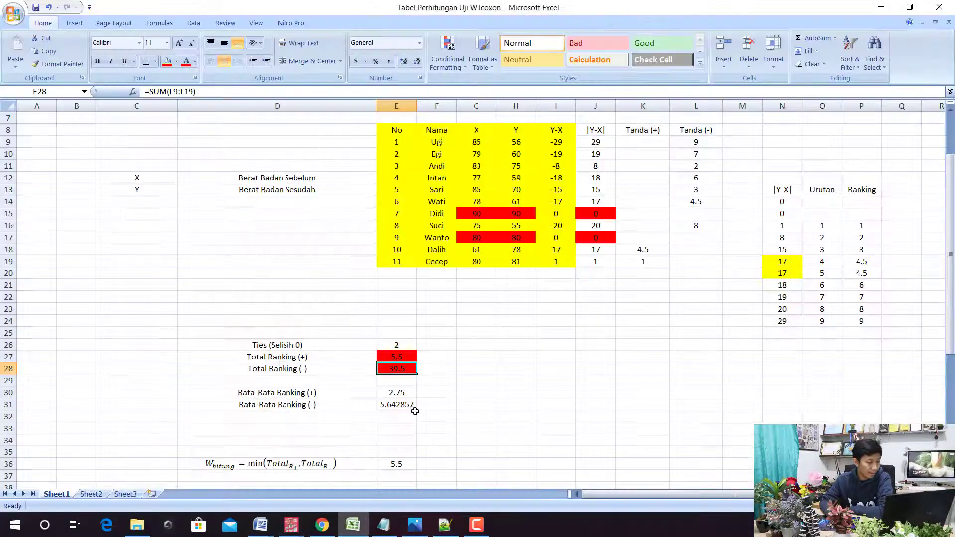
{"action": "left_click", "coordinate": [397, 404]}
{"action": "left_click", "coordinate": [167, 61]}
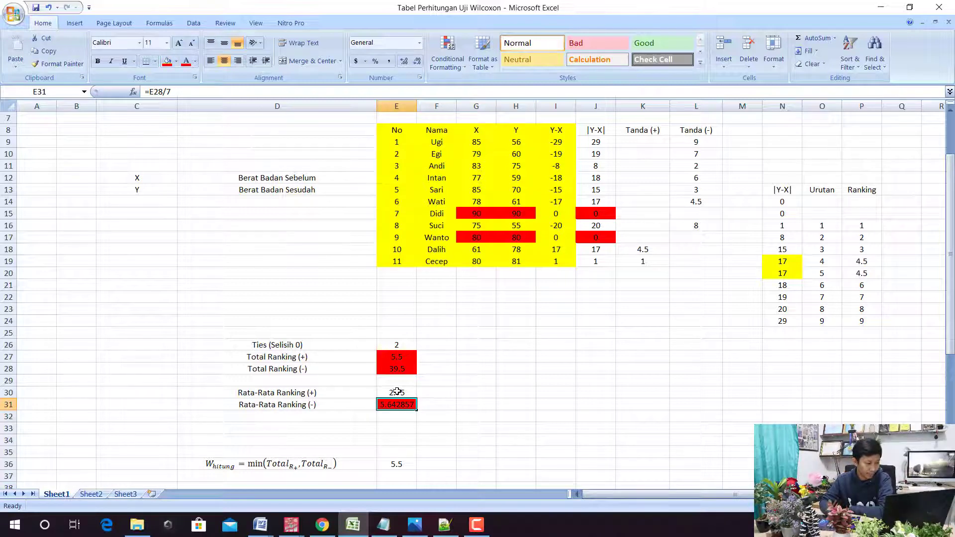
{"action": "left_click", "coordinate": [397, 393]}
{"action": "left_click", "coordinate": [167, 62]}
{"action": "scroll", "coordinate": [461, 363], "scroll_direction": "down", "scroll_amount": 3}
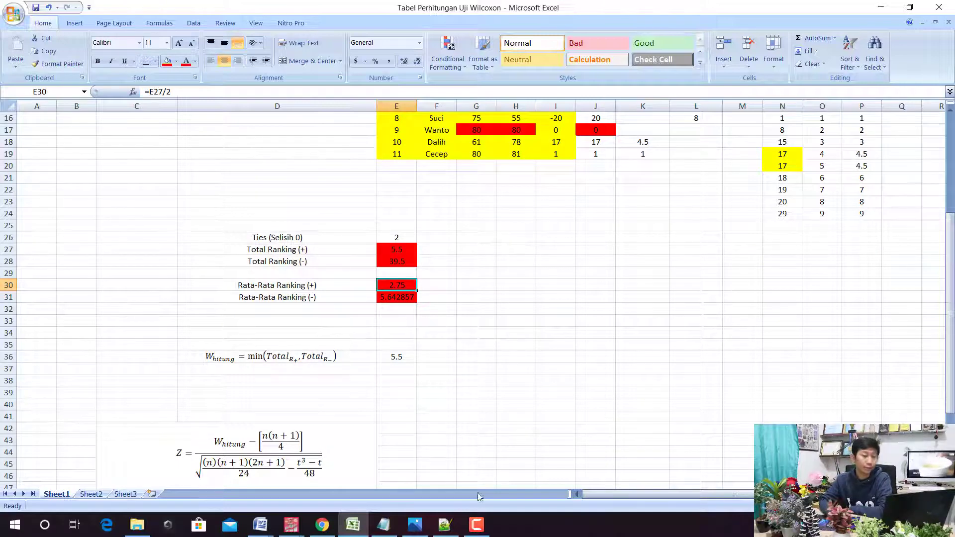
{"action": "left_click", "coordinate": [260, 525]}
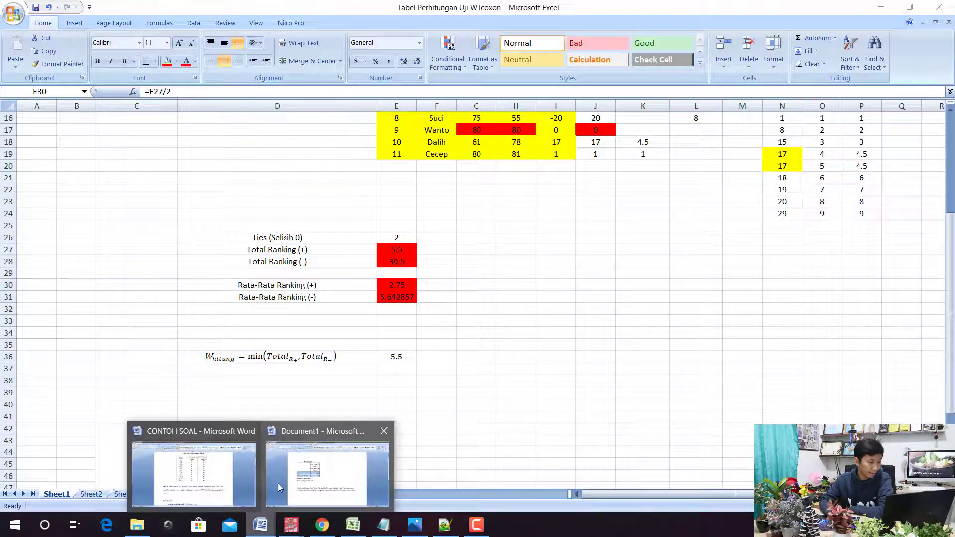
{"action": "left_click", "coordinate": [240, 467]}
{"action": "scroll", "coordinate": [301, 414], "scroll_direction": "down", "scroll_amount": 6}
{"action": "scroll", "coordinate": [331, 401], "scroll_direction": "down", "scroll_amount": 2}
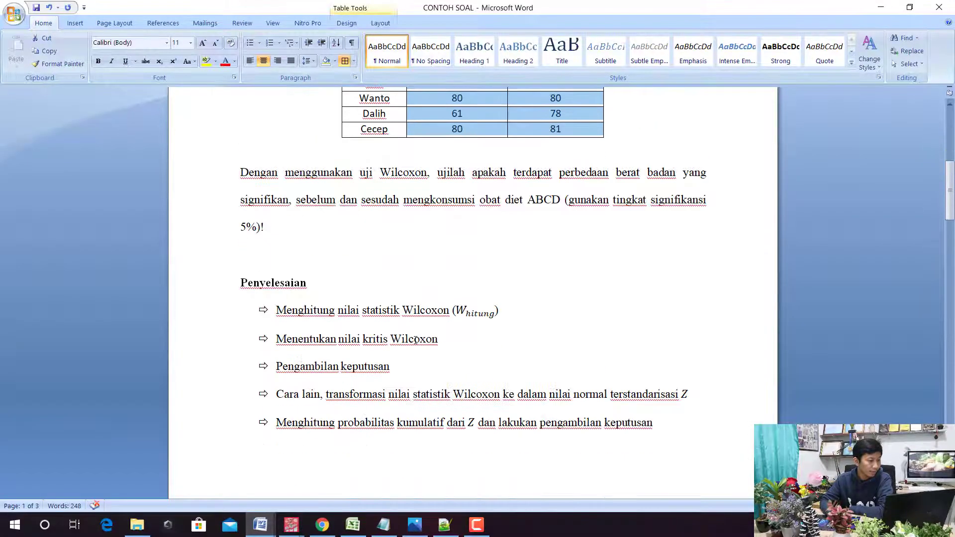
{"action": "left_click_drag", "start_coordinate": [498, 311], "coordinate": [359, 316]}
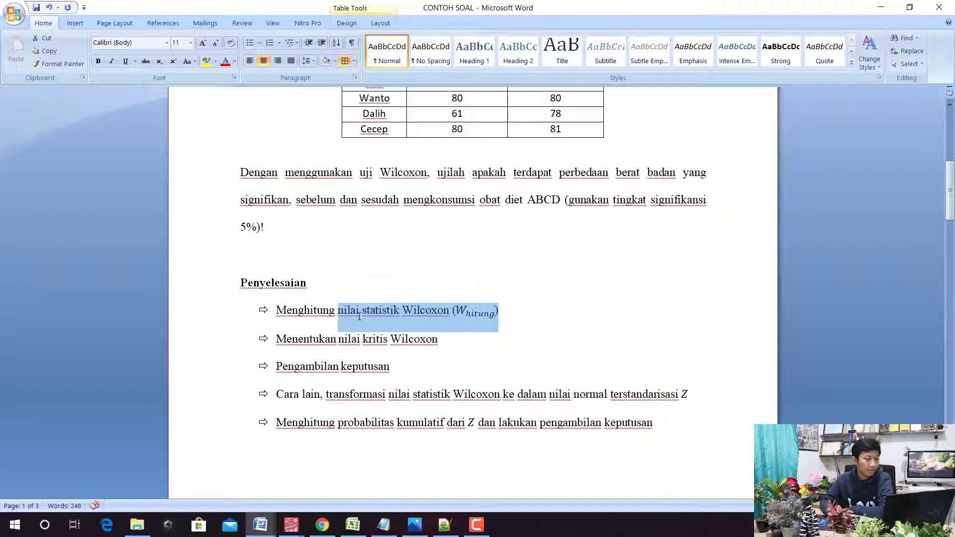
{"action": "left_click", "coordinate": [880, 7]}
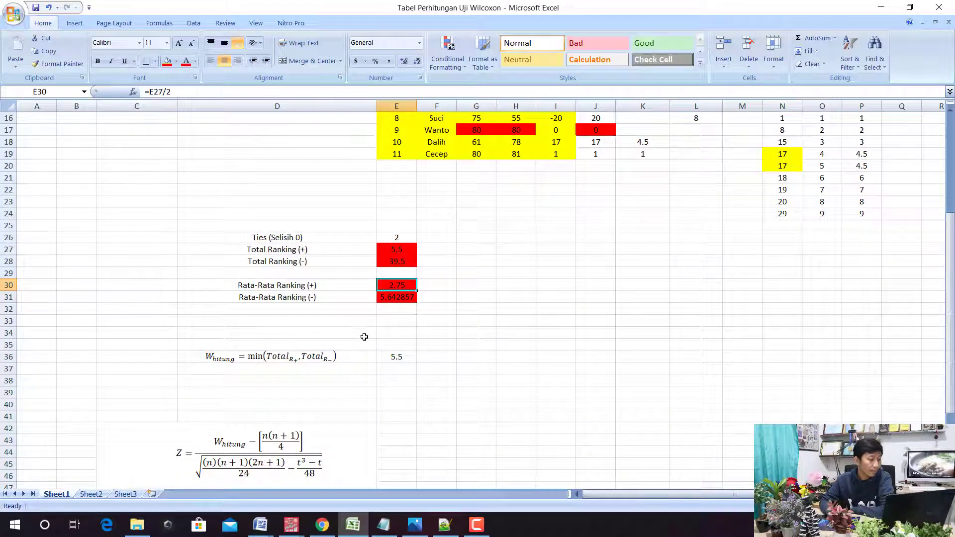
Try light green on the average rankings D30:E31, then remove that and the earlier red fill.
{"action": "left_click_drag", "start_coordinate": [345, 281], "coordinate": [388, 297]}
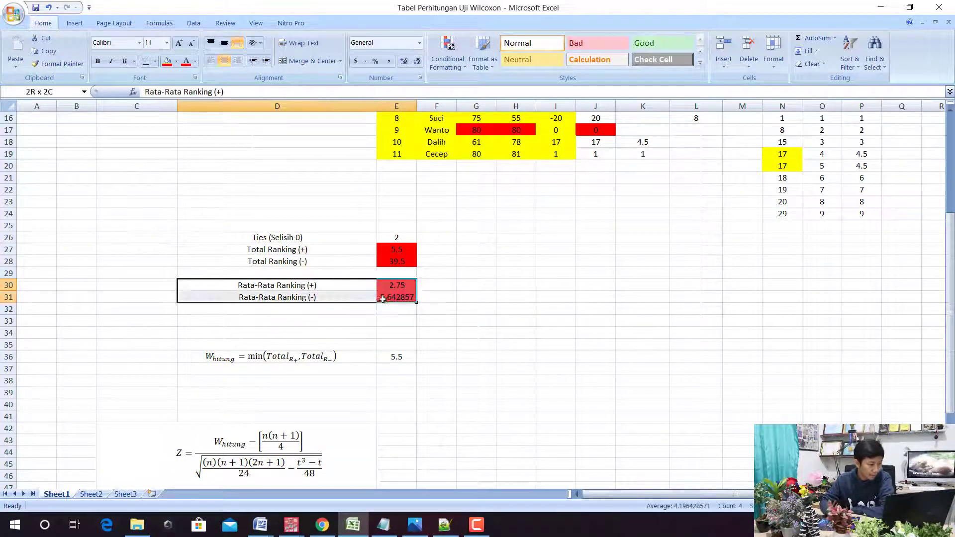
{"action": "left_click", "coordinate": [177, 61]}
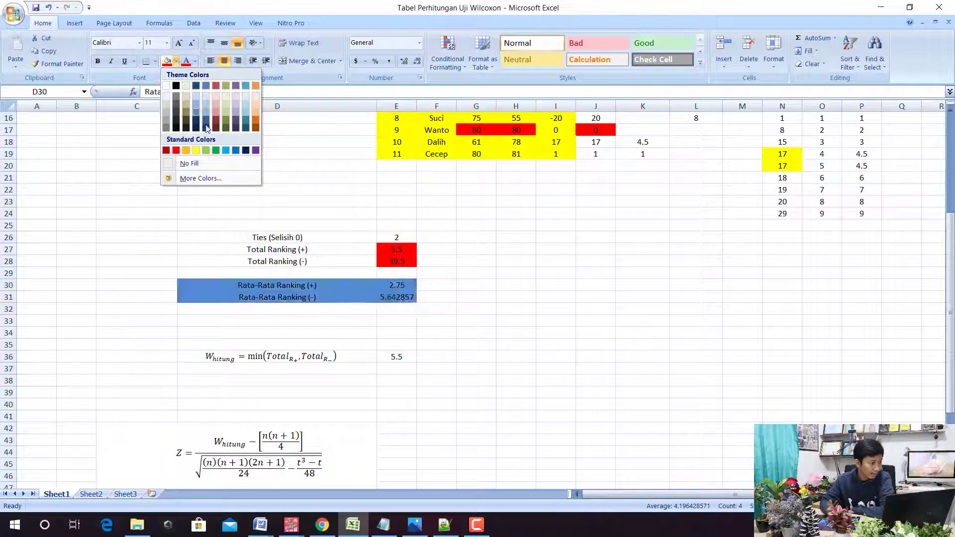
{"action": "left_click", "coordinate": [206, 150]}
{"action": "left_click", "coordinate": [412, 286]}
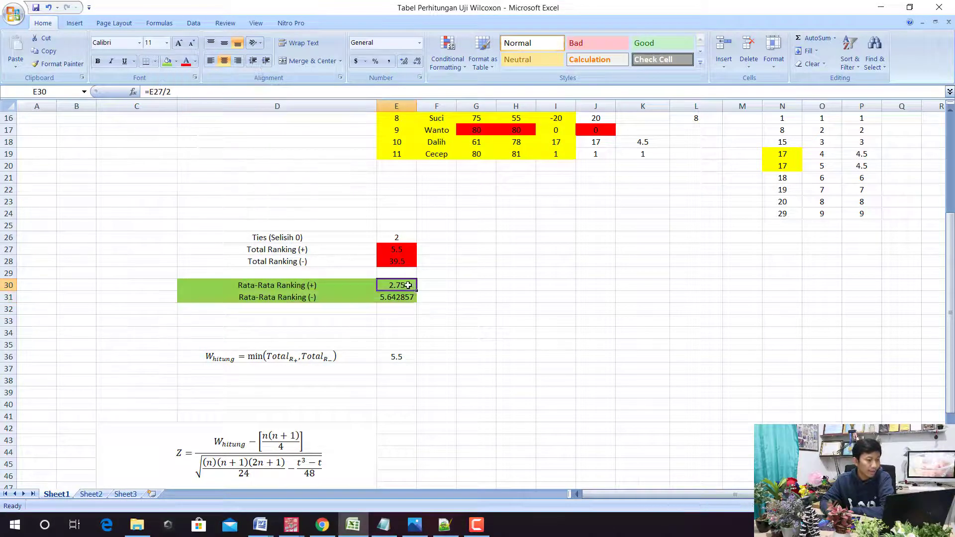
{"action": "left_click", "coordinate": [407, 297]}
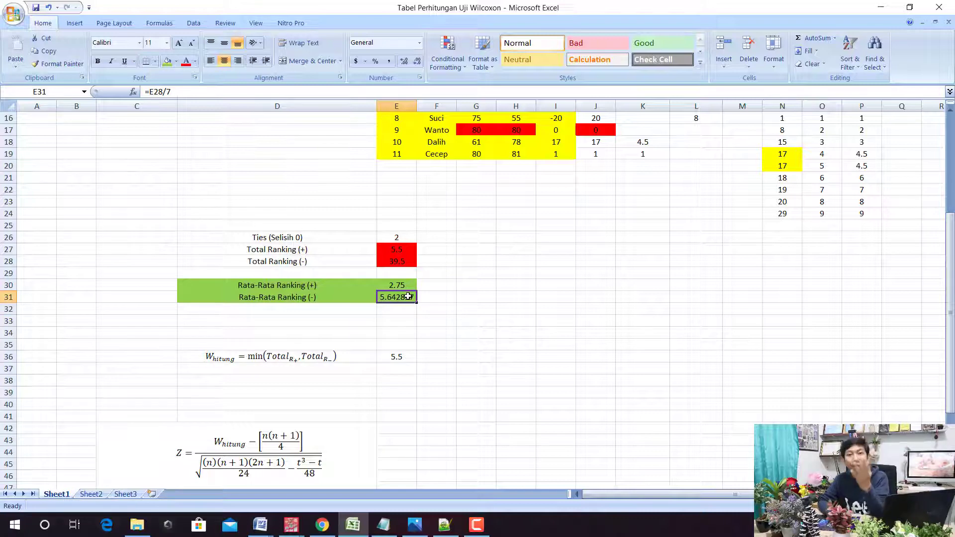
{"action": "left_click", "coordinate": [399, 287]}
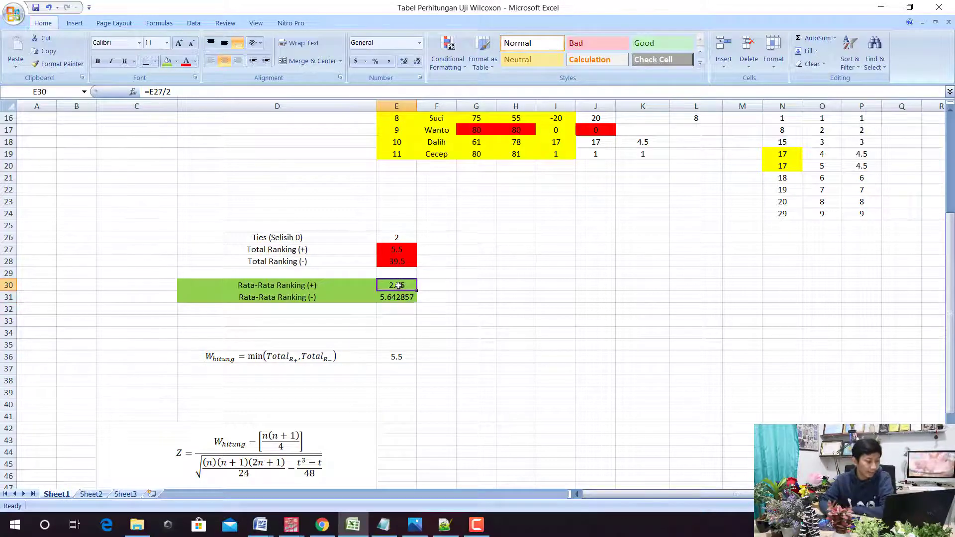
{"action": "left_click", "coordinate": [408, 298]}
{"action": "left_click", "coordinate": [406, 286]}
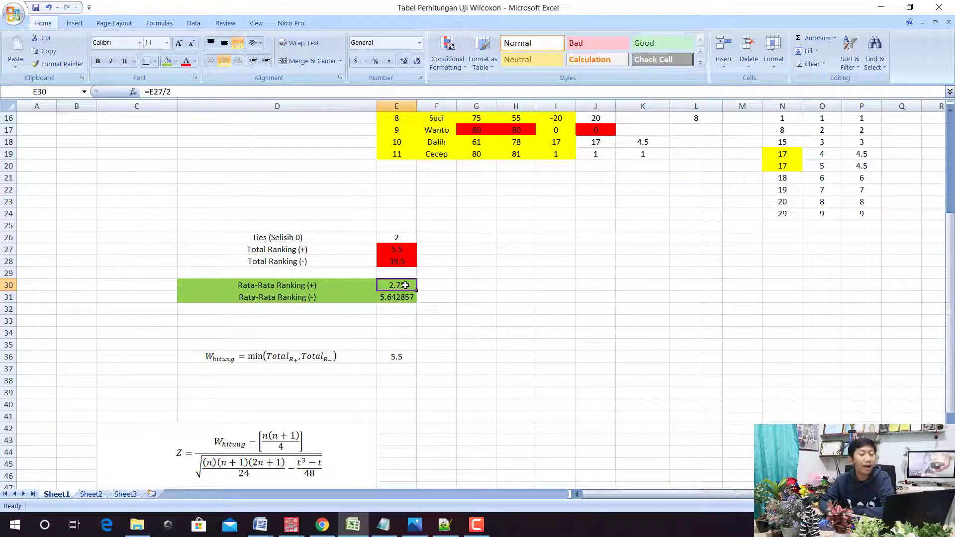
{"action": "left_click", "coordinate": [407, 299]}
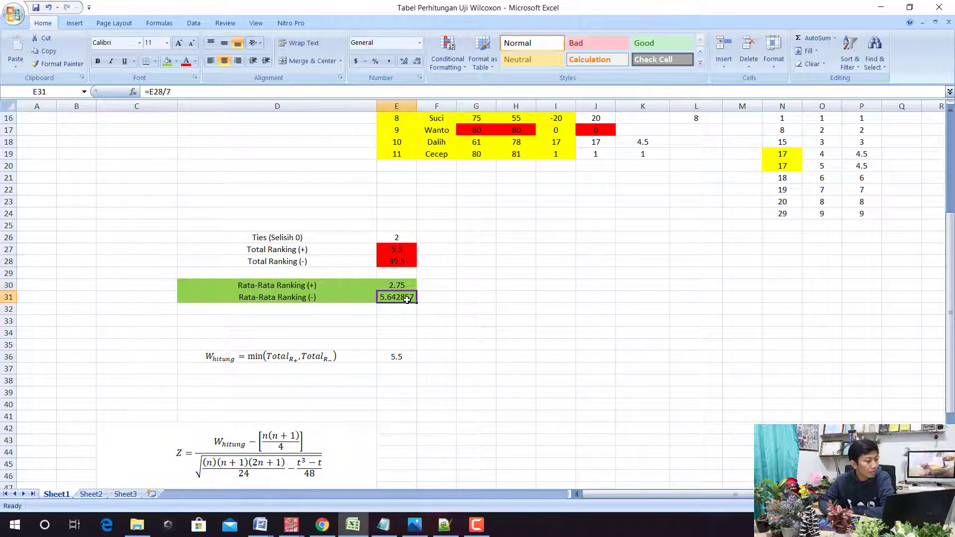
{"action": "left_click", "coordinate": [394, 250]}
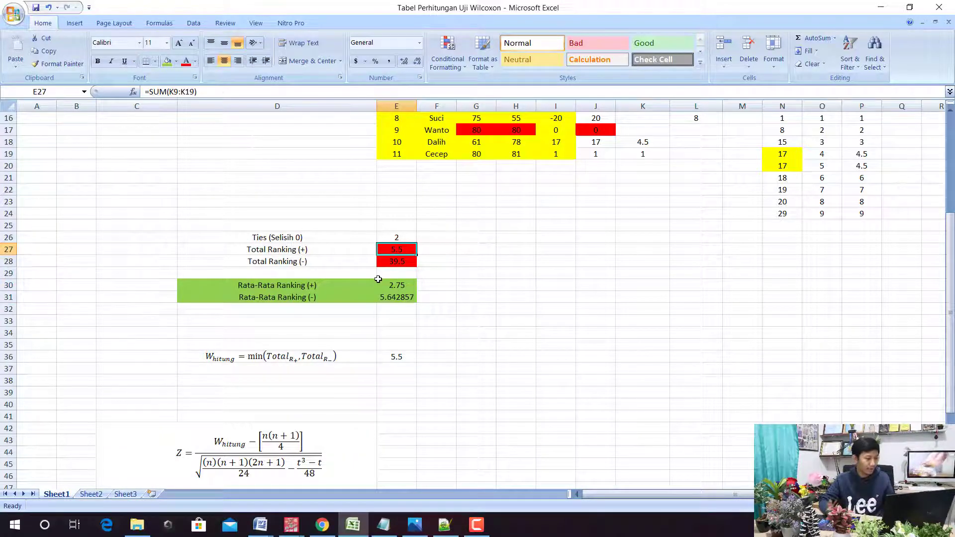
{"action": "key", "text": "Right"}
{"action": "key", "text": "Down"}
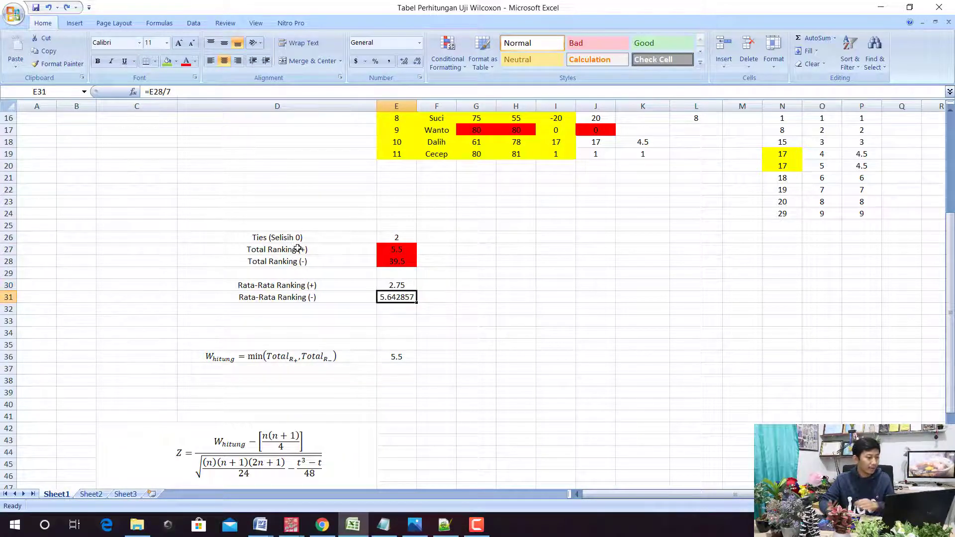
Fill the Total Ranking rows D27:E28 and the W hitung result 5.5 green.
{"action": "left_click_drag", "start_coordinate": [298, 248], "coordinate": [388, 261]}
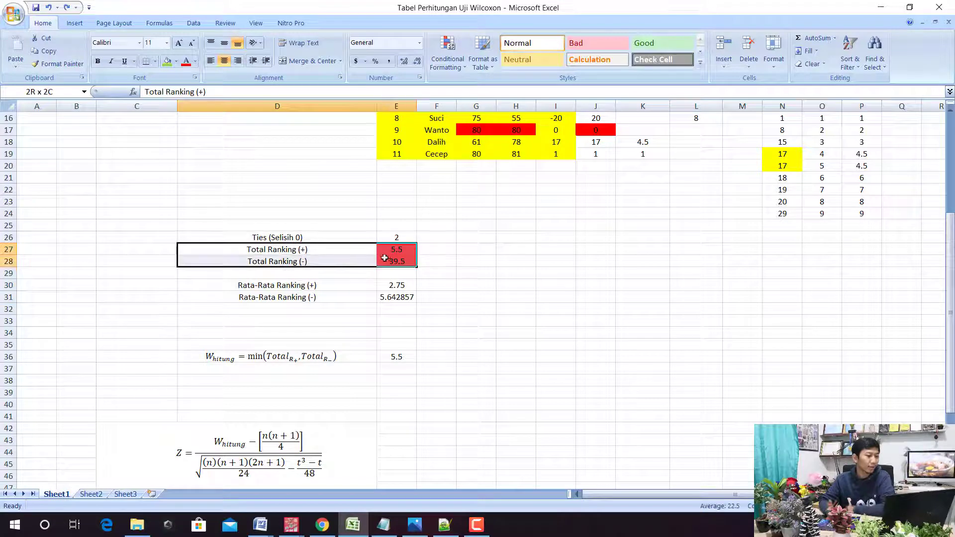
{"action": "left_click", "coordinate": [167, 60]}
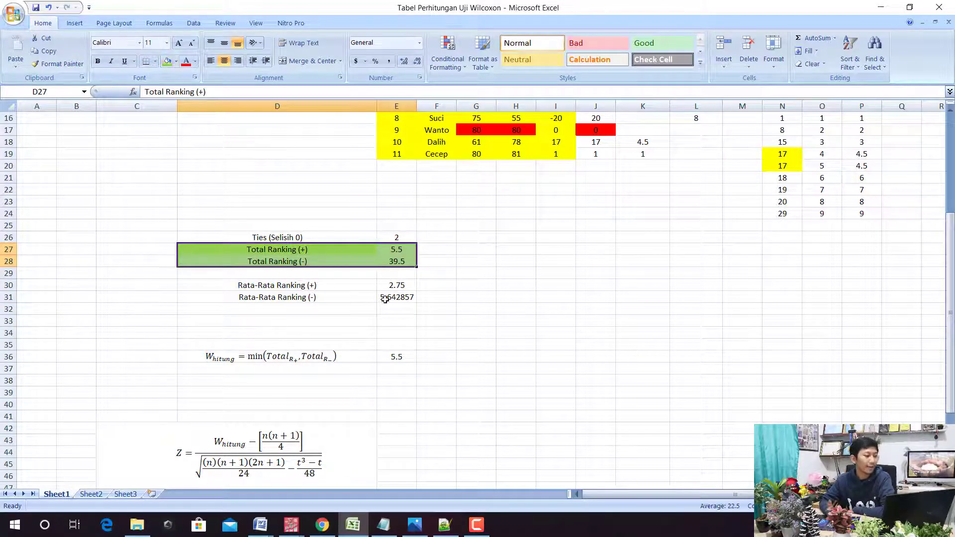
{"action": "left_click", "coordinate": [411, 249]}
{"action": "left_click", "coordinate": [407, 262]}
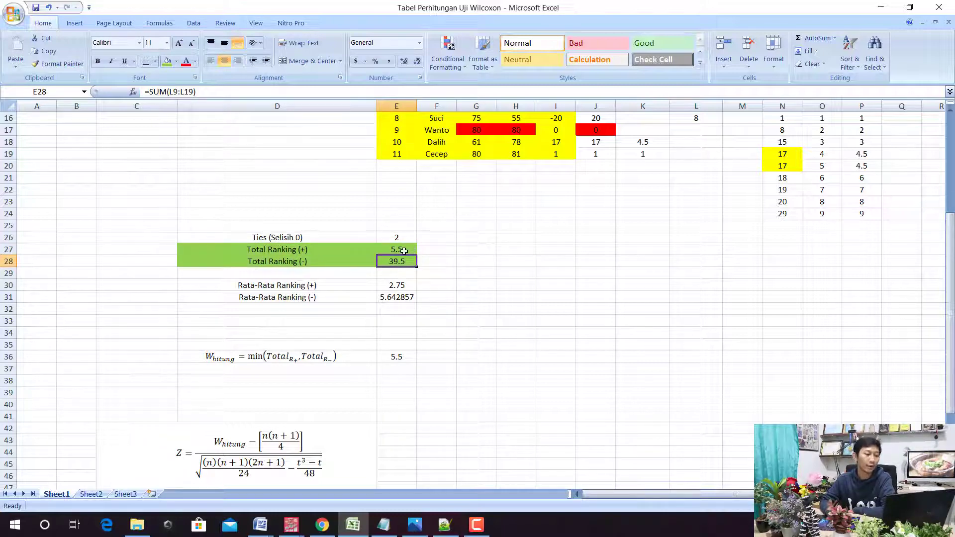
{"action": "left_click", "coordinate": [404, 251]}
{"action": "left_click", "coordinate": [403, 355]}
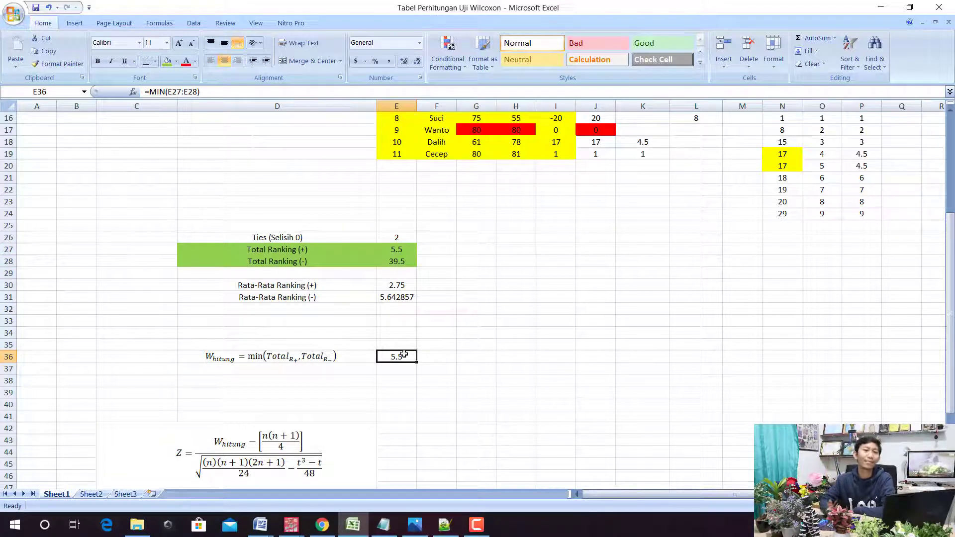
{"action": "left_click", "coordinate": [167, 60]}
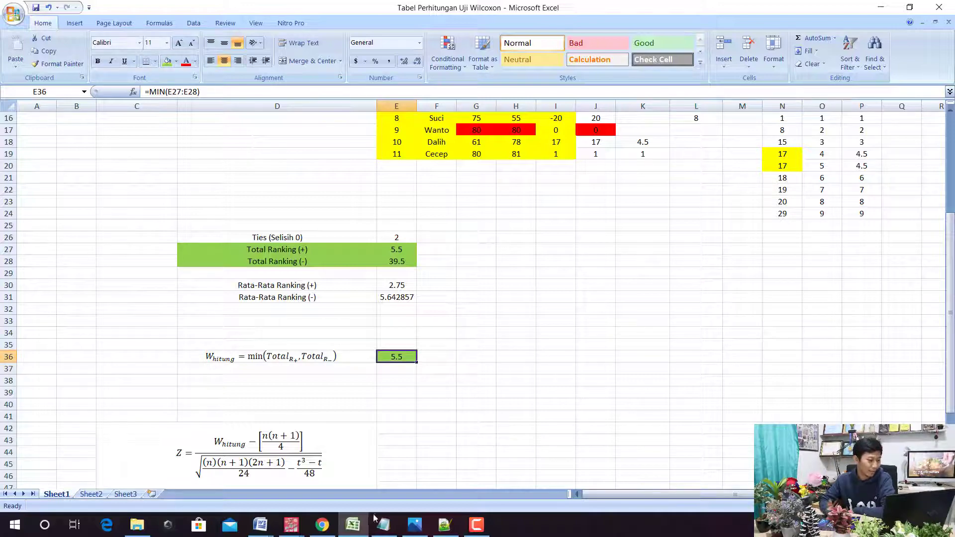
{"action": "mouse_move", "coordinate": [259, 524]}
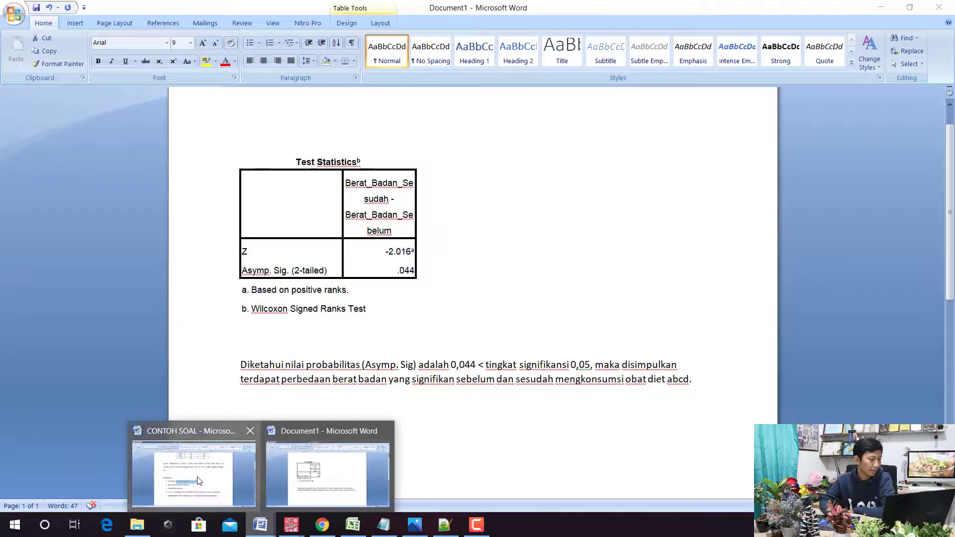
Scroll the CONTOH SOAL document to the worked Wilcoxon answer showing W hitung = 5,5.
{"action": "left_click", "coordinate": [198, 480]}
{"action": "scroll", "coordinate": [405, 351], "scroll_direction": "up", "scroll_amount": 3}
{"action": "scroll", "coordinate": [405, 352], "scroll_direction": "down", "scroll_amount": 4}
{"action": "scroll", "coordinate": [405, 351], "scroll_direction": "down", "scroll_amount": 3}
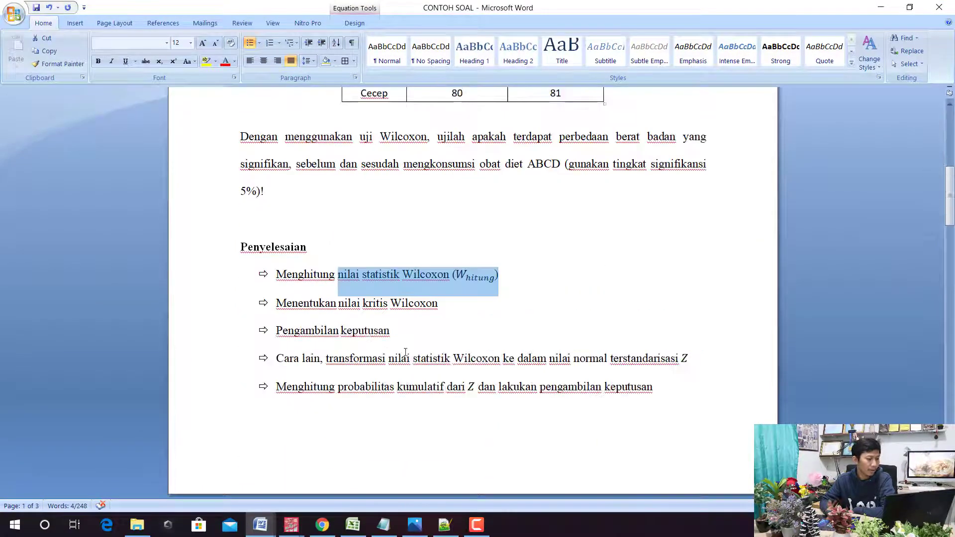
{"action": "left_click_drag", "start_coordinate": [363, 276], "coordinate": [441, 283]}
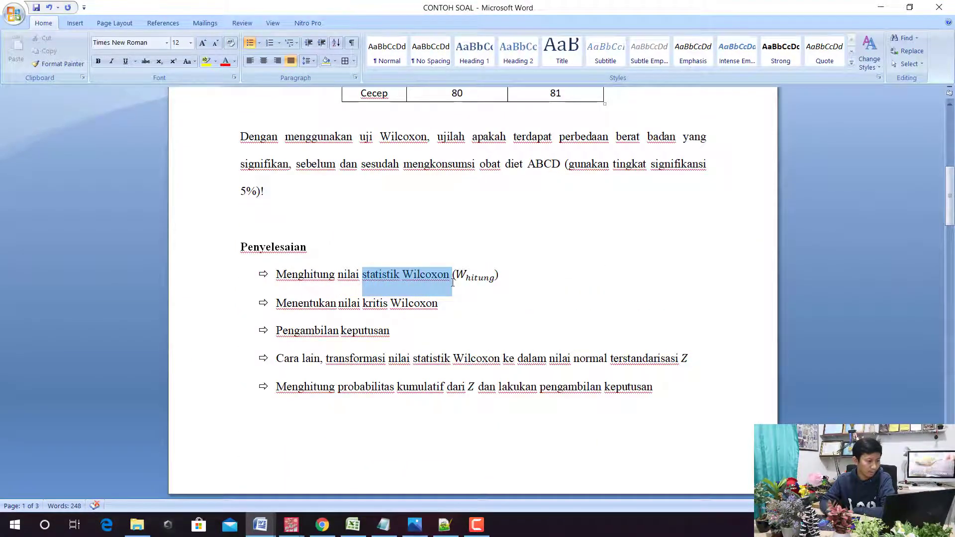
{"action": "scroll", "coordinate": [453, 282], "scroll_direction": "down", "scroll_amount": 10}
{"action": "left_click_drag", "start_coordinate": [518, 252], "coordinate": [457, 255]}
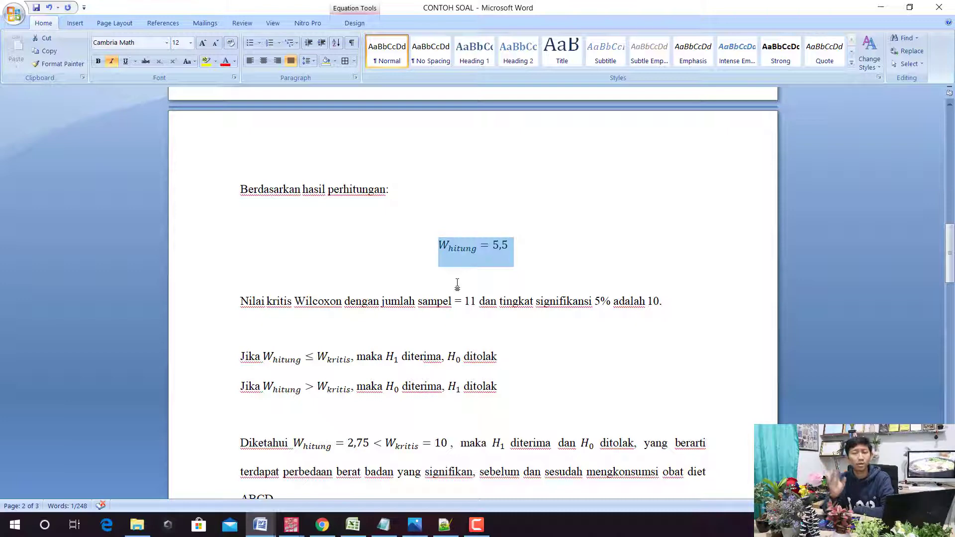
{"action": "left_click", "coordinate": [332, 521]}
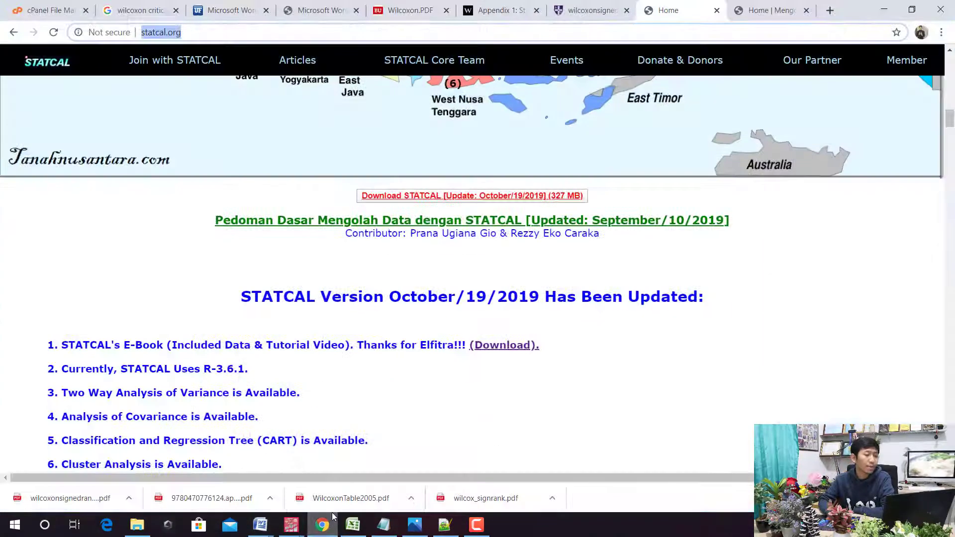
Return to the Wilcoxon critical-value Google search results and select the search query.
{"action": "left_click", "coordinate": [154, 14]}
{"action": "scroll", "coordinate": [228, 77], "scroll_direction": "up", "scroll_amount": 1}
{"action": "scroll", "coordinate": [229, 77], "scroll_direction": "up", "scroll_amount": 3}
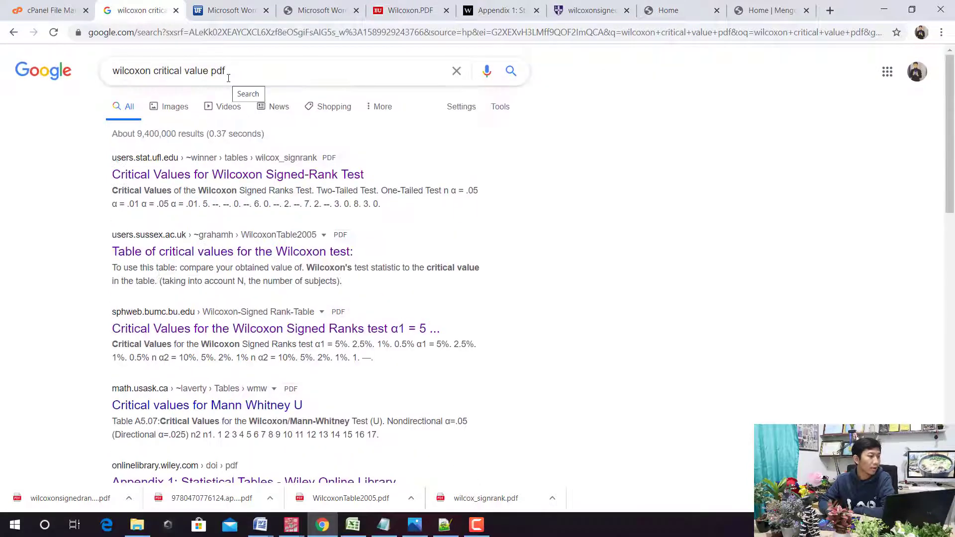
{"action": "left_click_drag", "start_coordinate": [229, 72], "coordinate": [114, 62]}
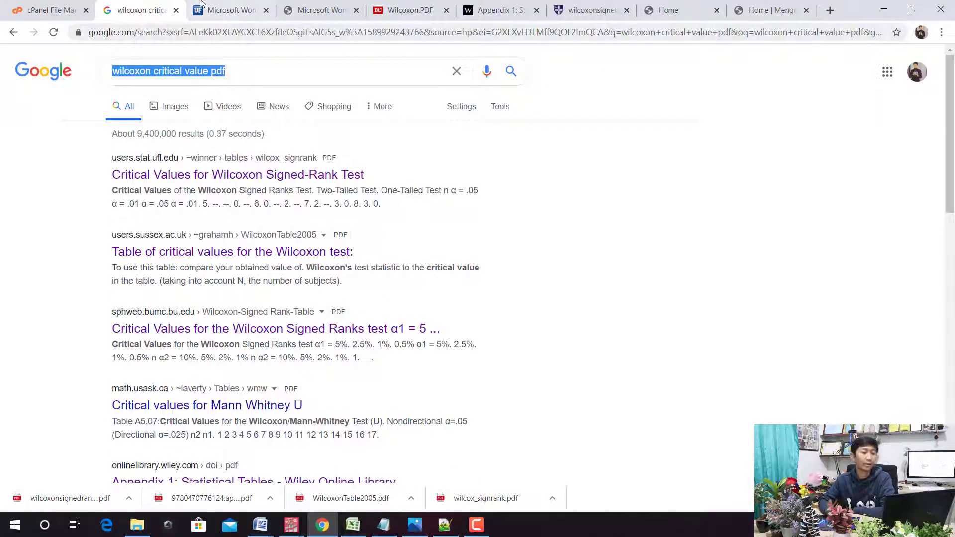
Compare the Florida and Sussex critical-value tables, ending on the Wilcoxon.PDF signed-ranks table.
{"action": "left_click", "coordinate": [231, 8]}
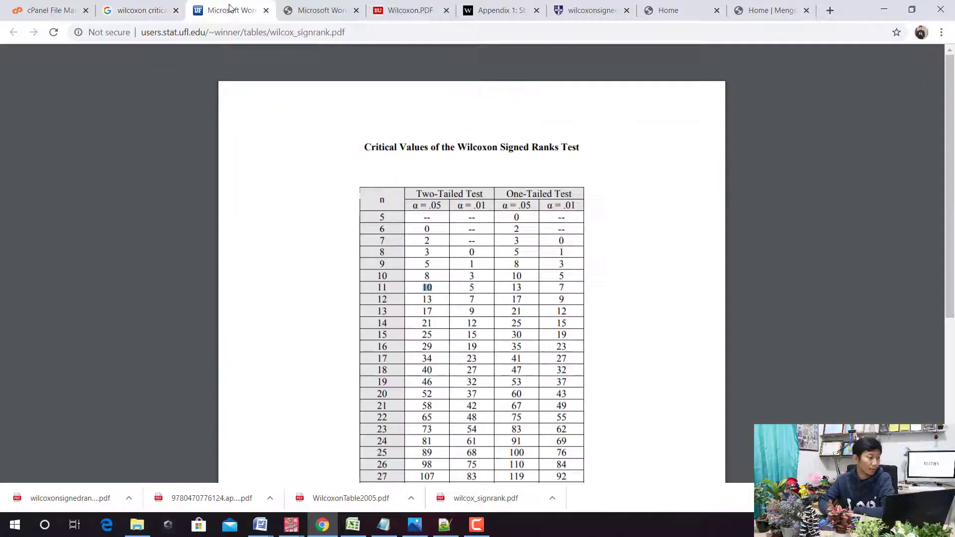
{"action": "left_click", "coordinate": [287, 12]}
{"action": "left_click", "coordinate": [384, 11]}
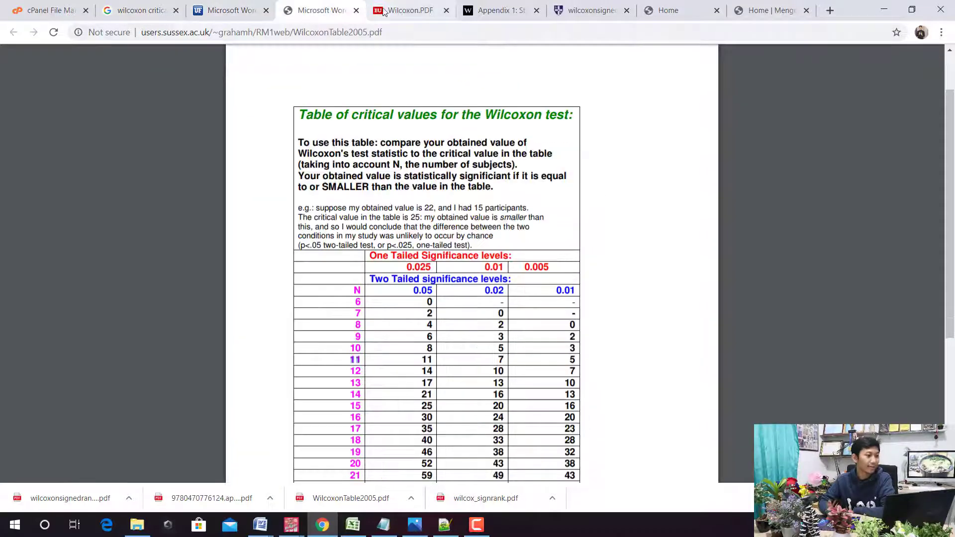
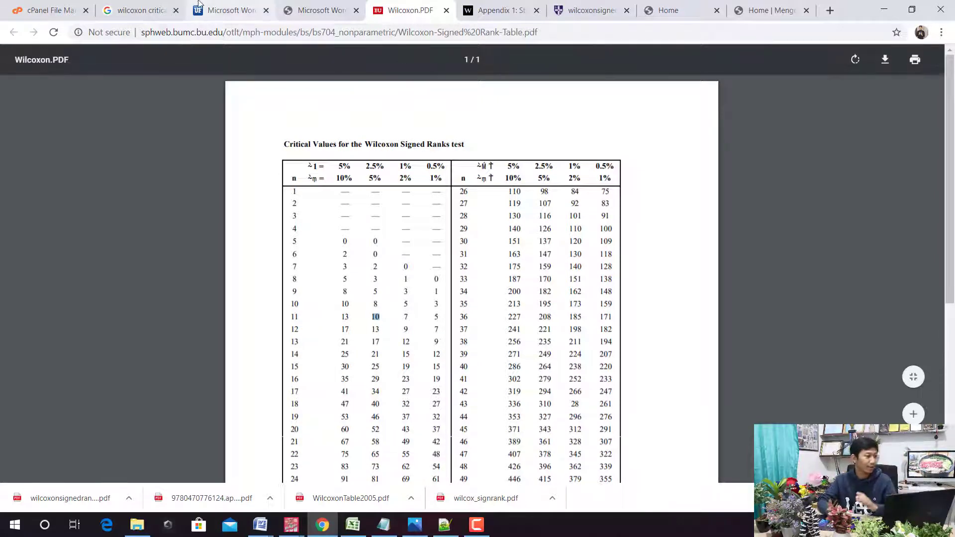
Check the UF critical-values table, then select 'Wilcoxon dengan jumlah sampel' in CONTOH SOAL.
{"action": "left_click", "coordinate": [759, 9]}
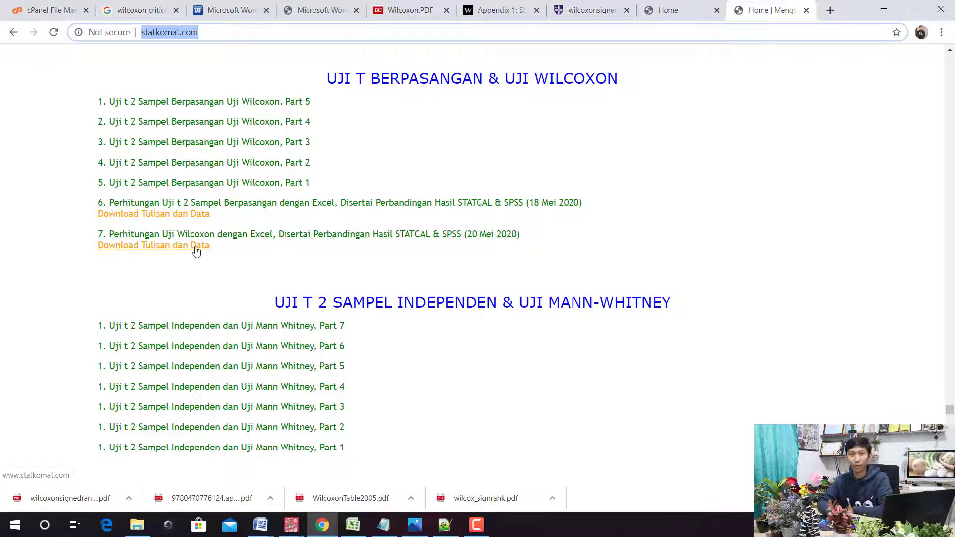
{"action": "left_click", "coordinate": [229, 10]}
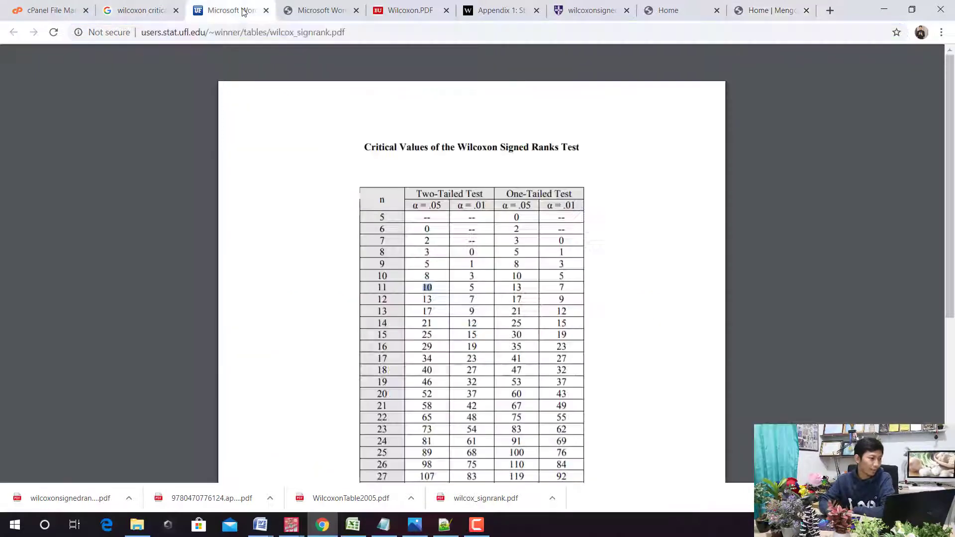
{"action": "left_click", "coordinate": [268, 522]}
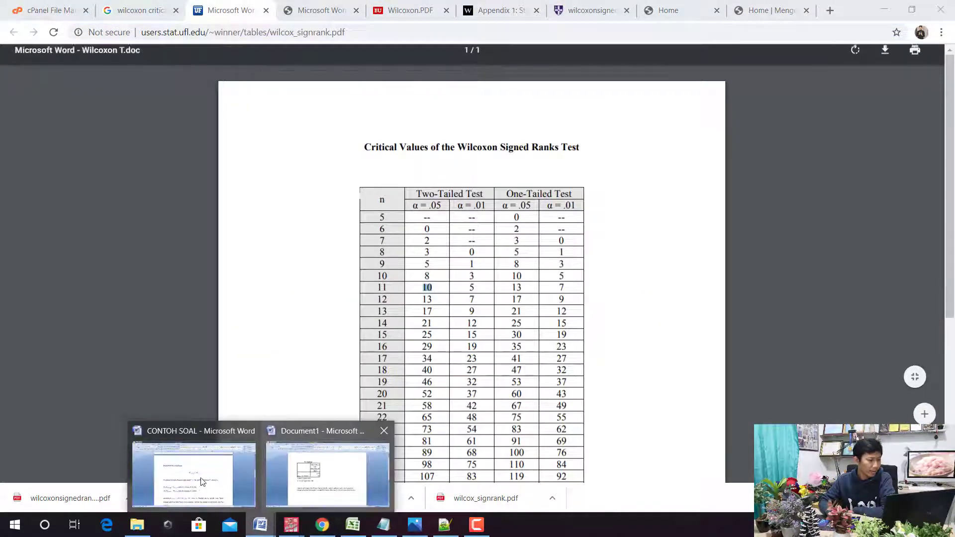
{"action": "left_click", "coordinate": [201, 481]}
{"action": "left_click_drag", "start_coordinate": [298, 302], "coordinate": [444, 307]}
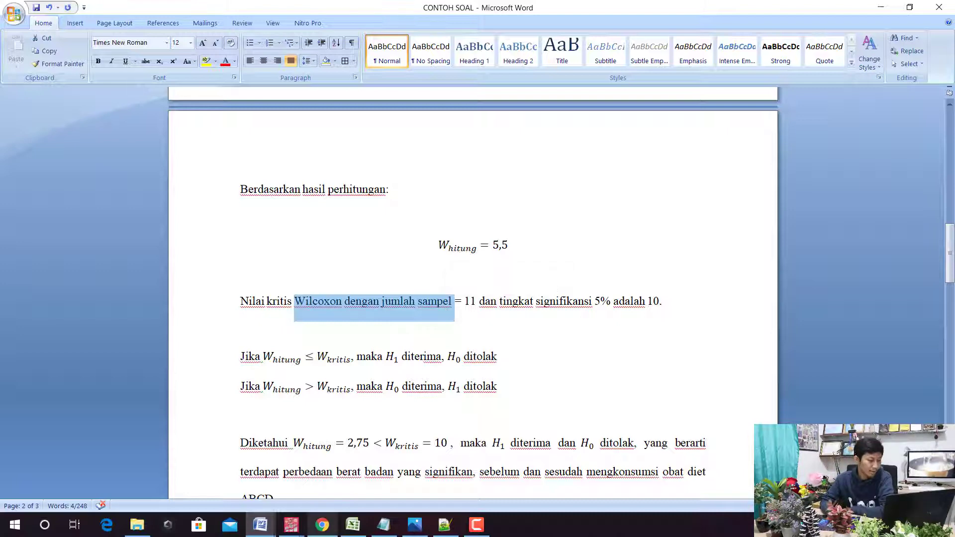
Compare the UF and Sussex tables, settling on the UF value 10 for n = 11.
{"action": "left_click", "coordinate": [322, 524]}
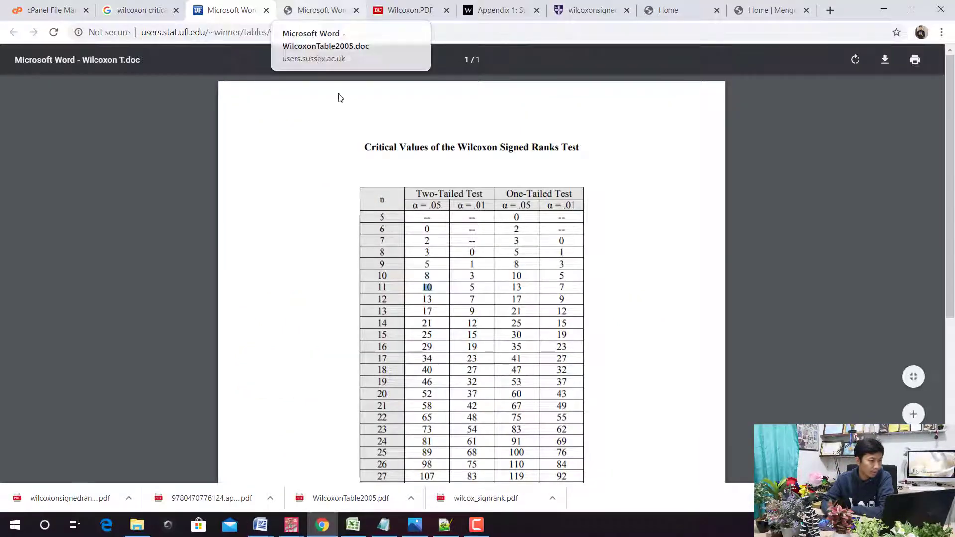
{"action": "left_click", "coordinate": [301, 6]}
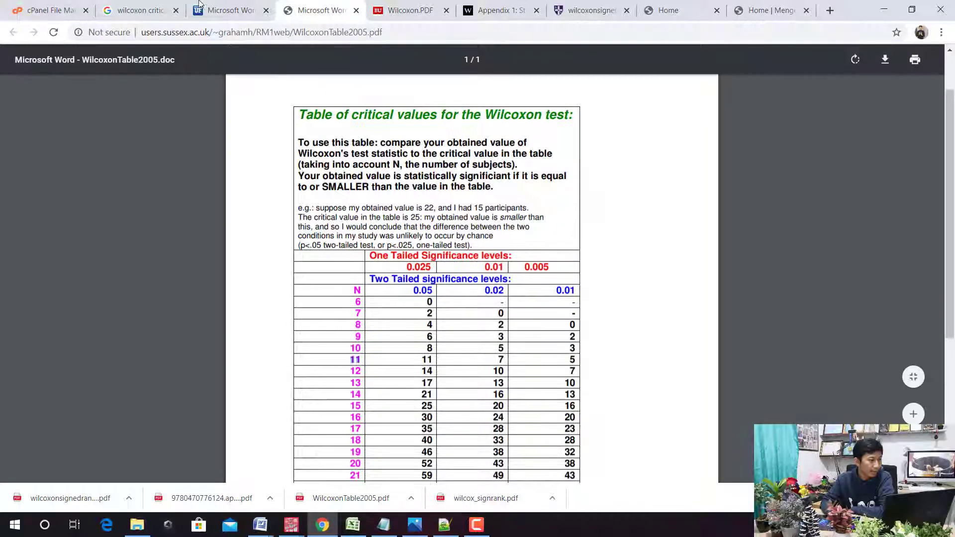
{"action": "key", "text": "ctrl+shift+Tab"}
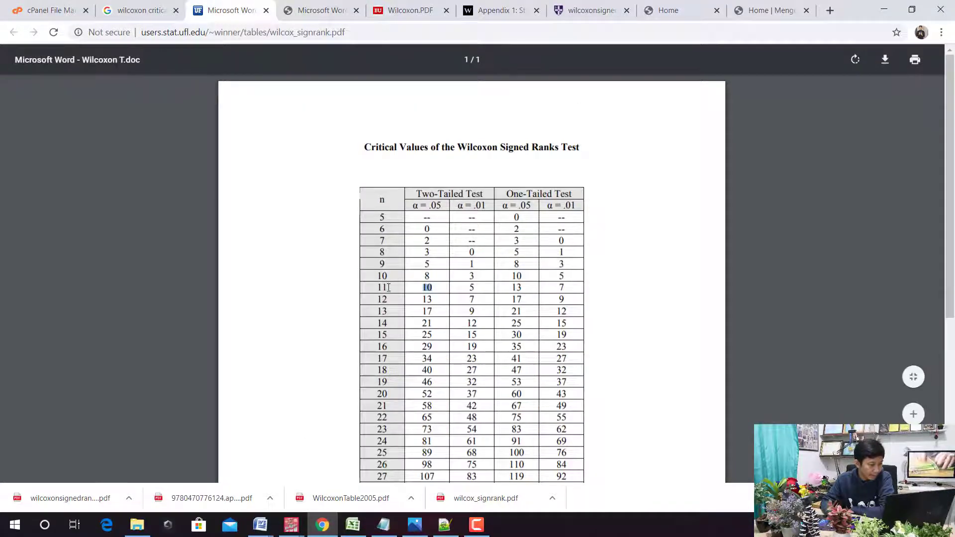
{"action": "left_click", "coordinate": [389, 287]}
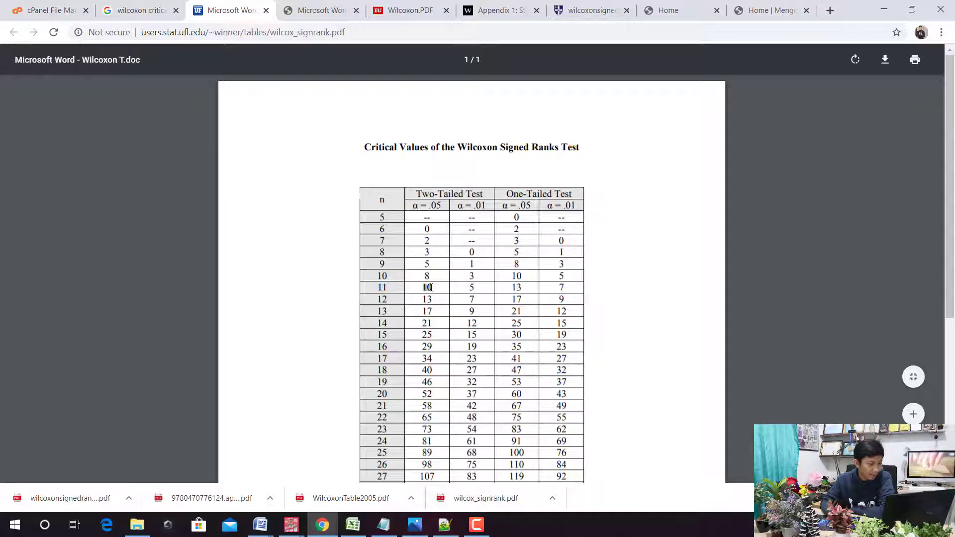
{"action": "left_click", "coordinate": [260, 525]}
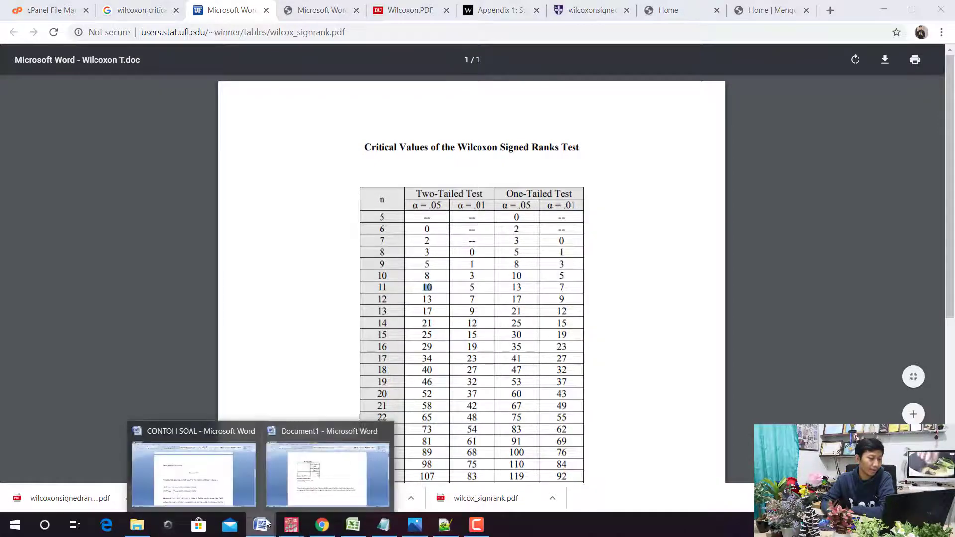
Select the Word sentence giving critical value 10 for n = 11 at 5%, then view the Sussex table.
{"action": "left_click", "coordinate": [247, 465]}
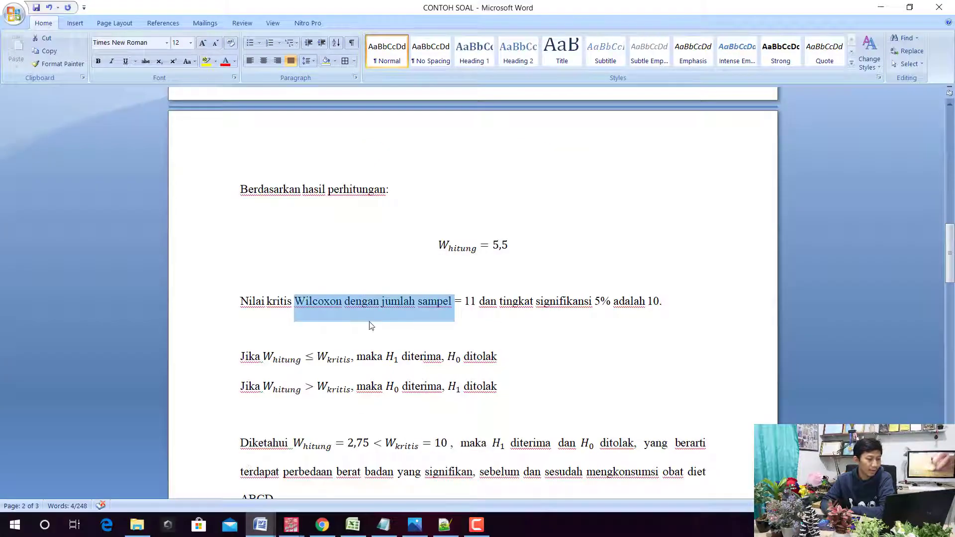
{"action": "left_click_drag", "start_coordinate": [295, 301], "coordinate": [656, 312]}
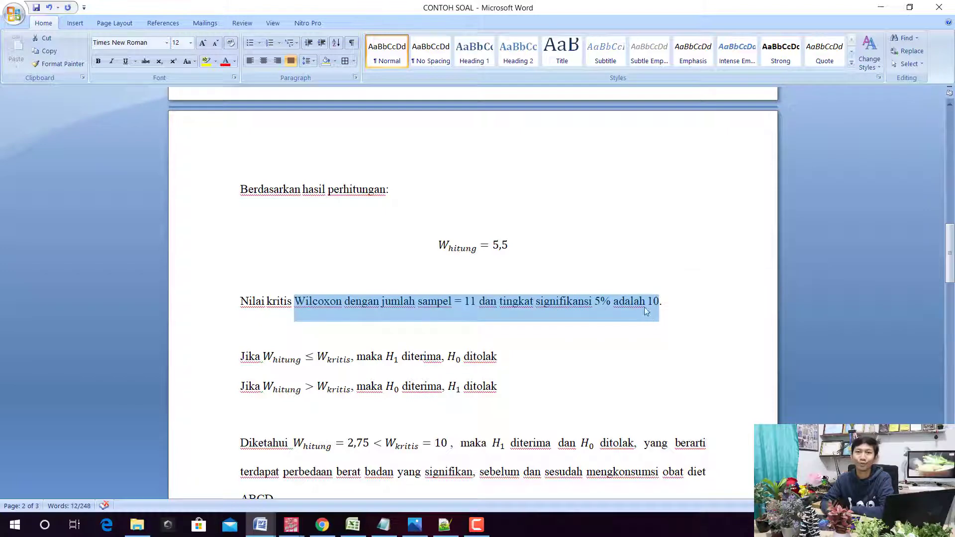
{"action": "left_click", "coordinate": [322, 524]}
{"action": "key", "text": "ctrl+Tab"}
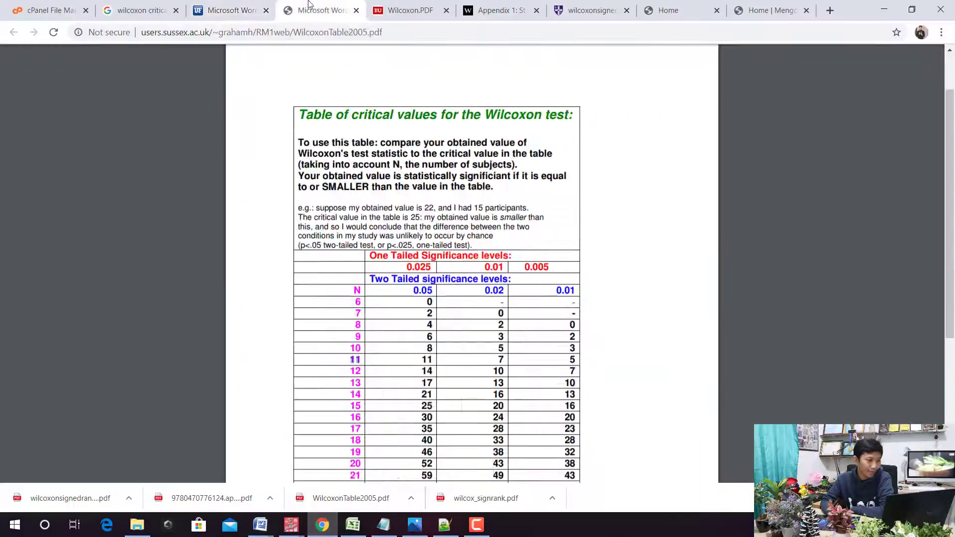
Inspect the Sussex table's N = 11 row (value 11) against the UF table.
{"action": "double_click", "coordinate": [358, 359]}
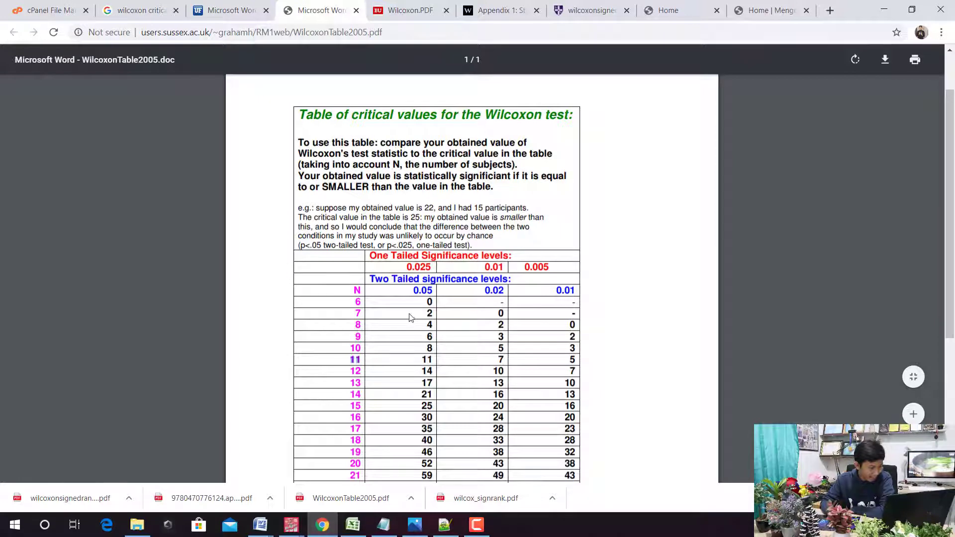
{"action": "left_click", "coordinate": [424, 359]}
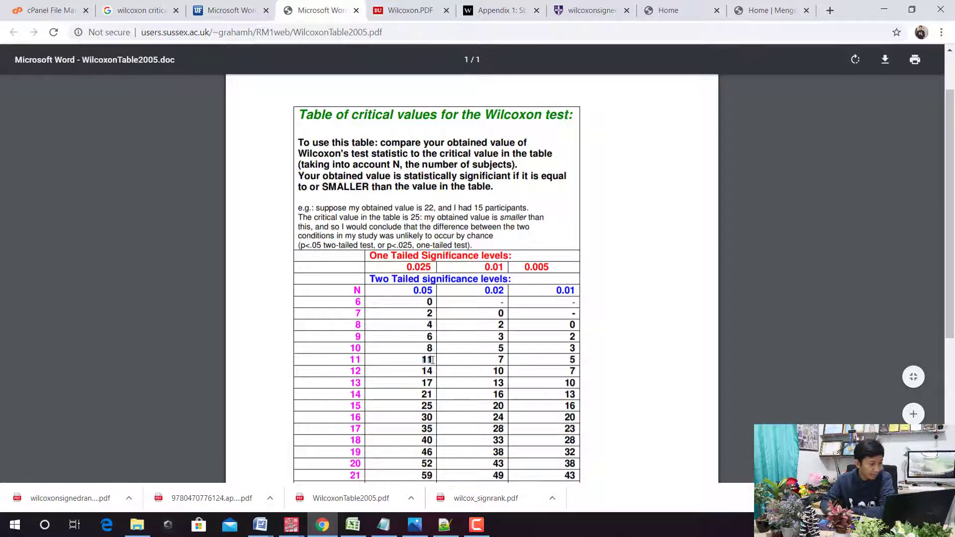
{"action": "left_click", "coordinate": [232, 9]}
{"action": "left_click", "coordinate": [287, 7]}
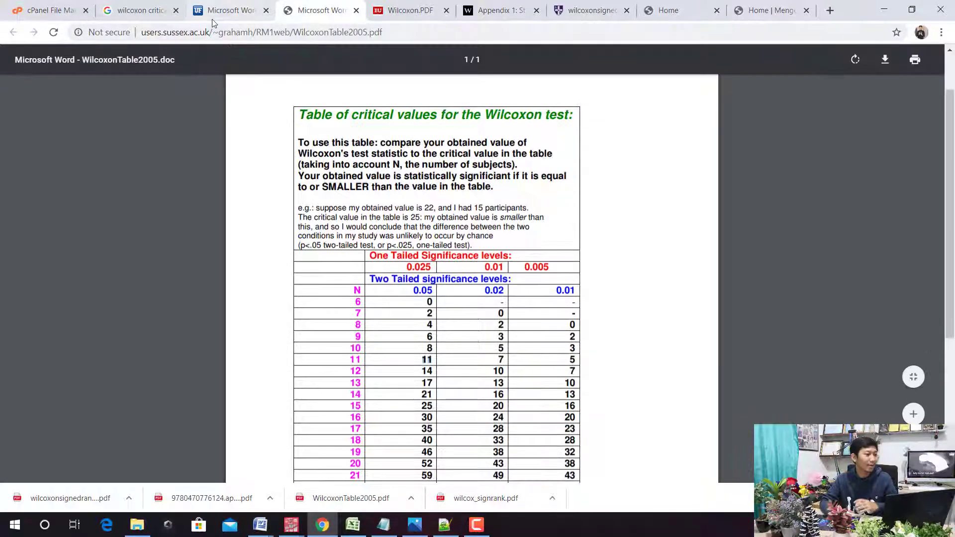
{"action": "left_click", "coordinate": [245, 8]}
Check the BU table, then mark 10 in row 11 of Wiley's Table 8.1 .05 column.
{"action": "left_click", "coordinate": [306, 10]}
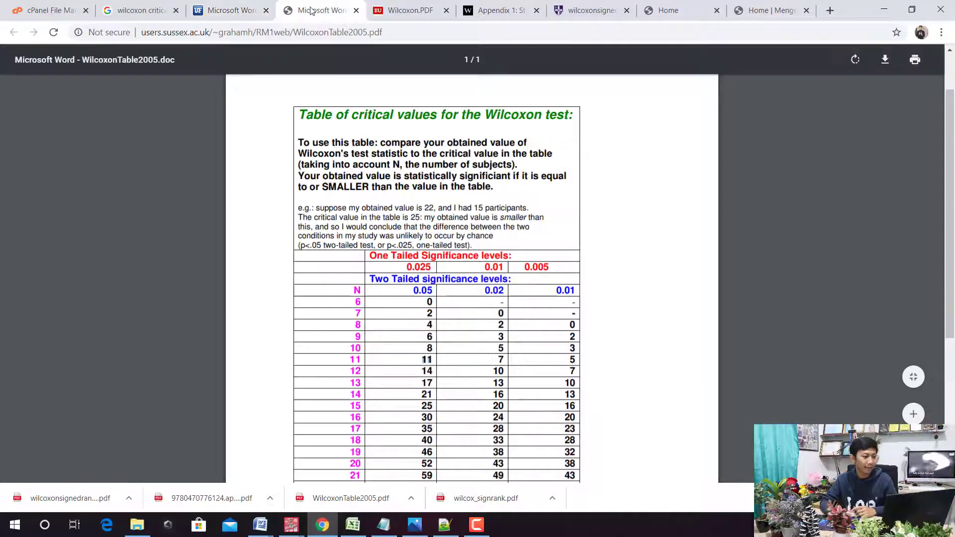
{"action": "left_click", "coordinate": [415, 10]}
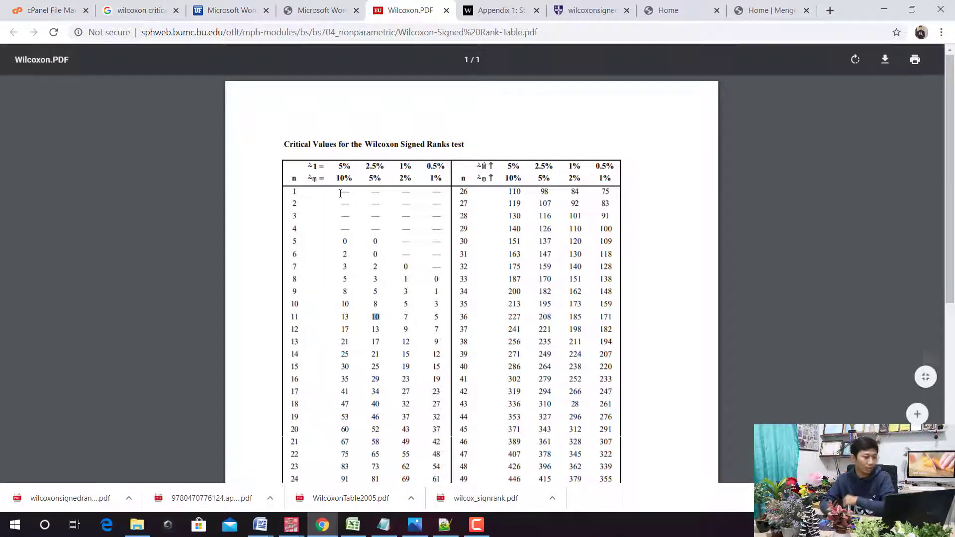
{"action": "mouse_move", "coordinate": [472, 298]}
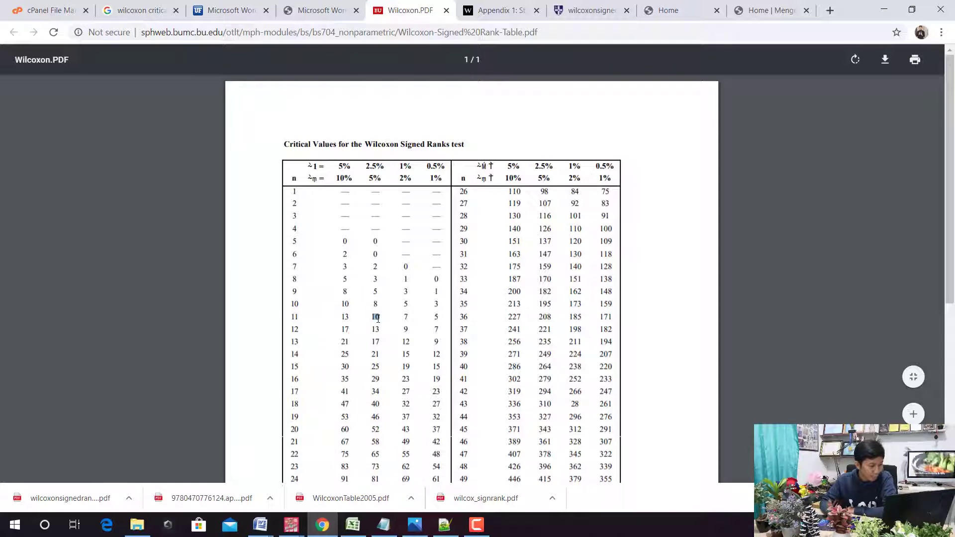
{"action": "left_click", "coordinate": [199, 10]}
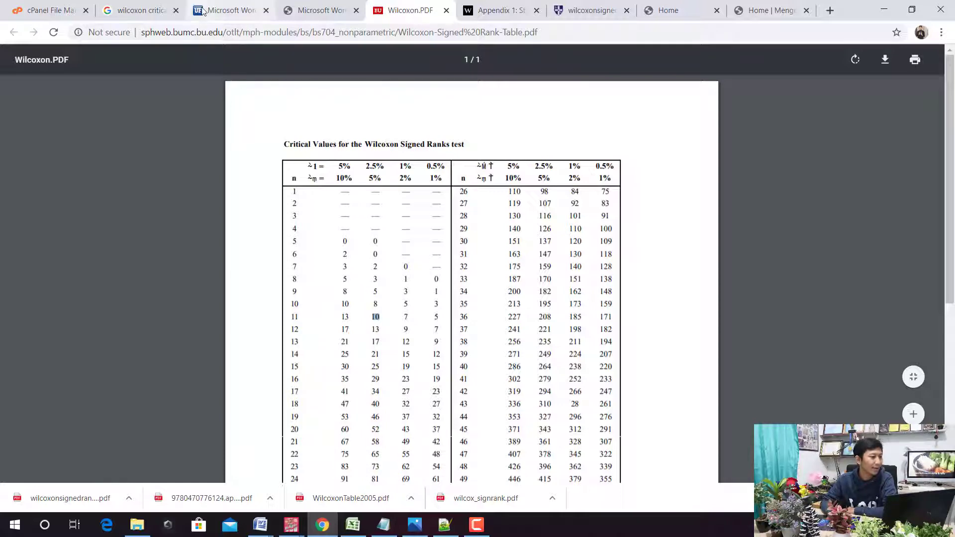
{"action": "left_click", "coordinate": [505, 16]}
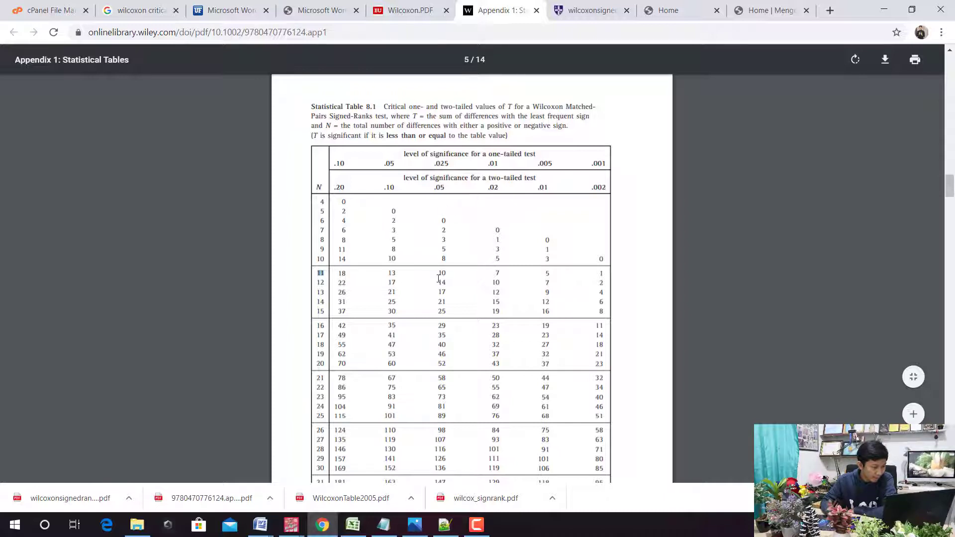
{"action": "left_click_drag", "start_coordinate": [440, 273], "coordinate": [444, 274]}
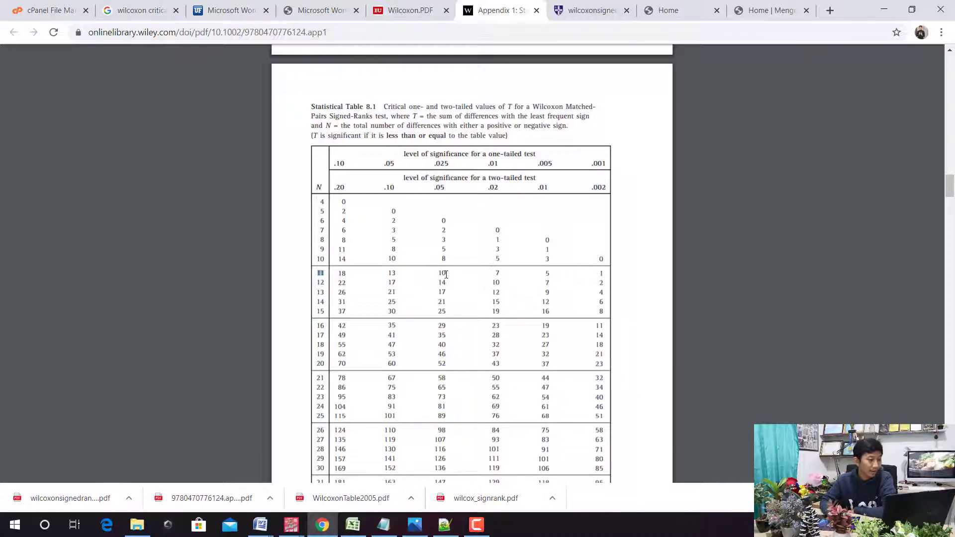
{"action": "mouse_move", "coordinate": [260, 526]}
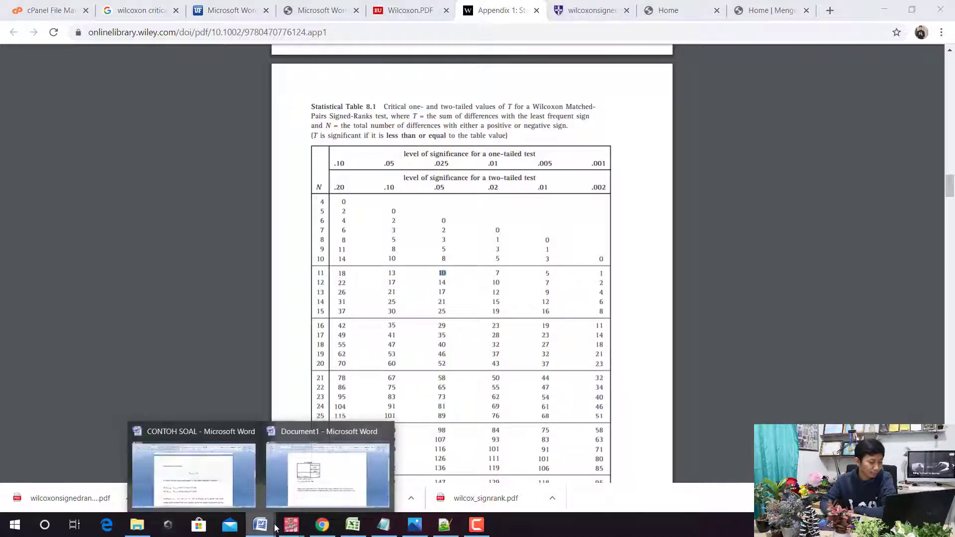
Review the CONTOH SOAL decision rules comparing W_hitung with W_kritis and when H0 is rejected.
{"action": "left_click", "coordinate": [247, 458]}
{"action": "scroll", "coordinate": [619, 331], "scroll_direction": "down", "scroll_amount": 1}
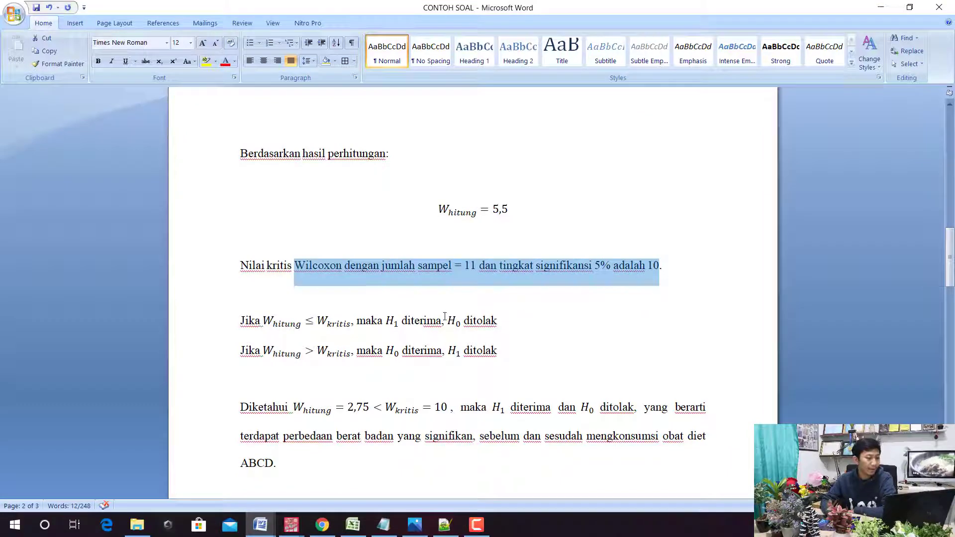
{"action": "scroll", "coordinate": [264, 318], "scroll_direction": "down", "scroll_amount": 1}
{"action": "left_click", "coordinate": [256, 285]}
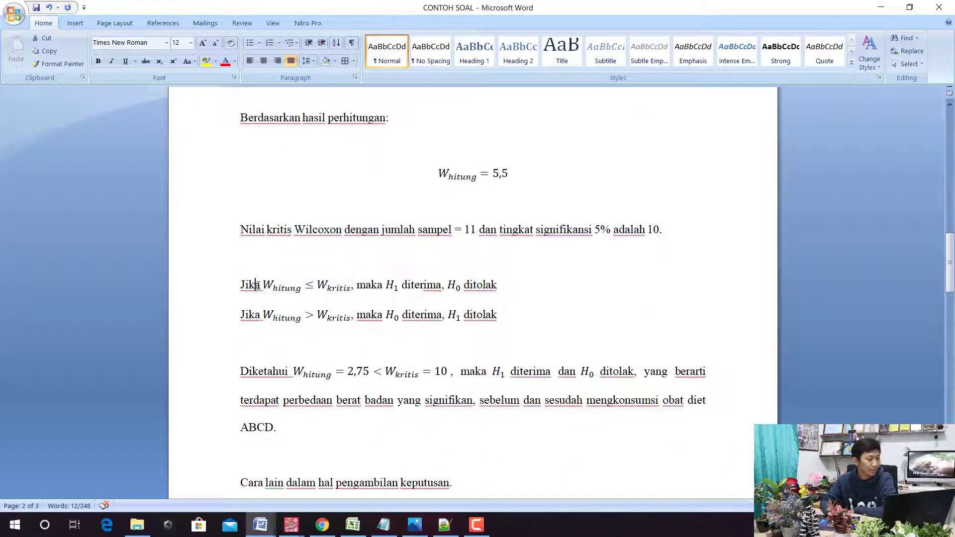
{"action": "left_click_drag", "start_coordinate": [256, 284], "coordinate": [274, 287]}
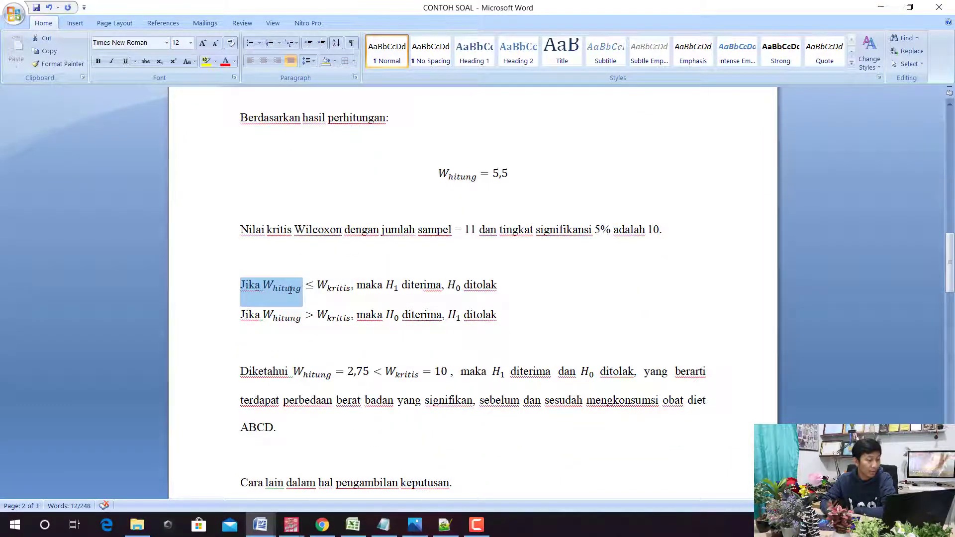
{"action": "left_click", "coordinate": [339, 289]}
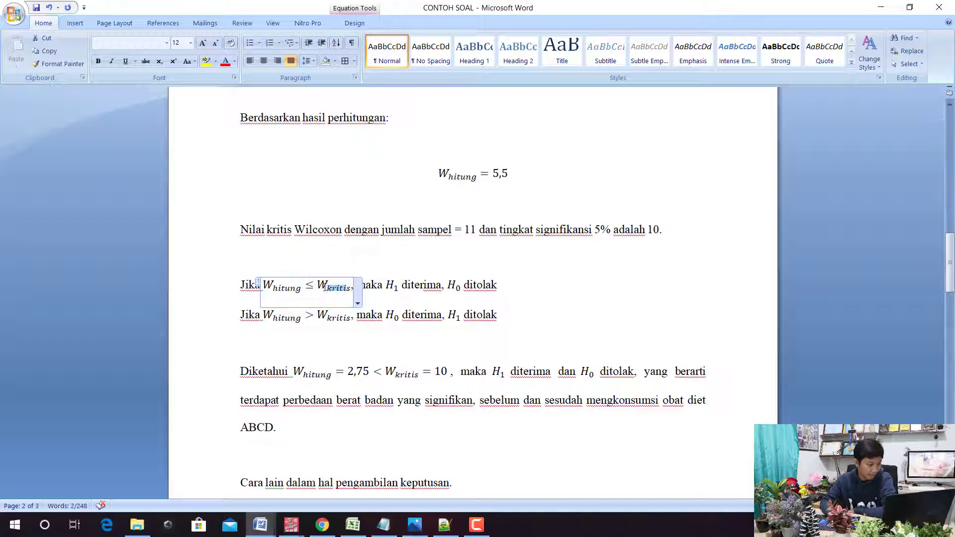
{"action": "left_click_drag", "start_coordinate": [325, 288], "coordinate": [319, 286]}
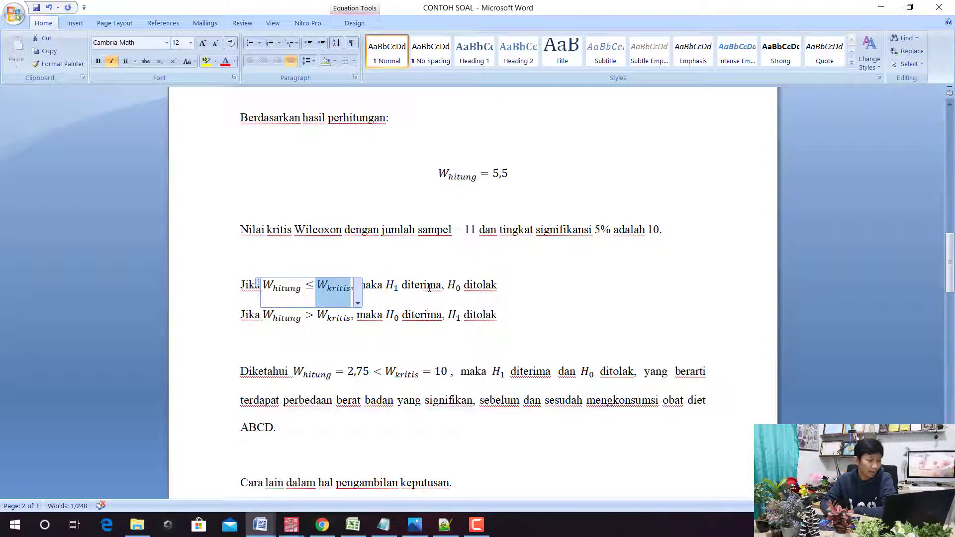
{"action": "left_click_drag", "start_coordinate": [427, 286], "coordinate": [402, 286]}
{"action": "left_click_drag", "start_coordinate": [499, 286], "coordinate": [402, 286]}
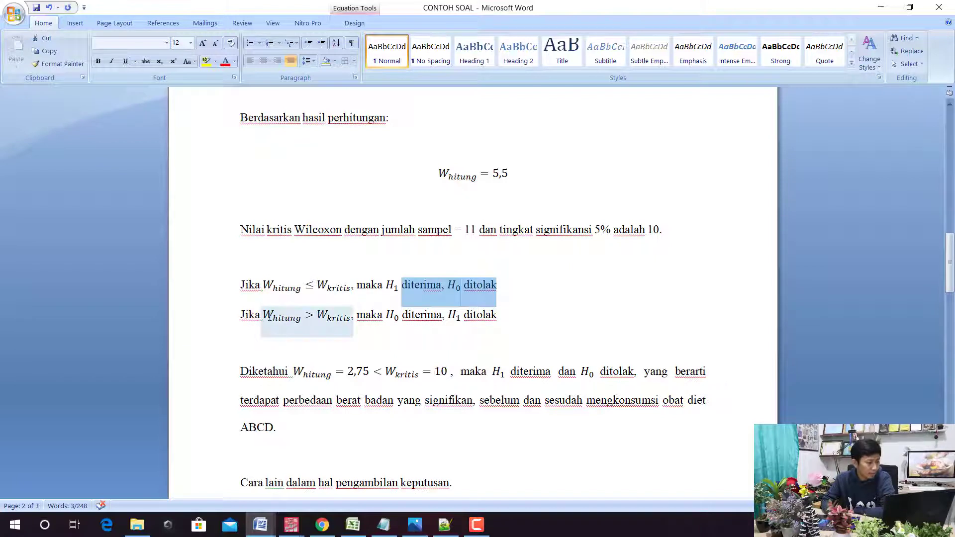
{"action": "left_click_drag", "start_coordinate": [269, 316], "coordinate": [298, 318]}
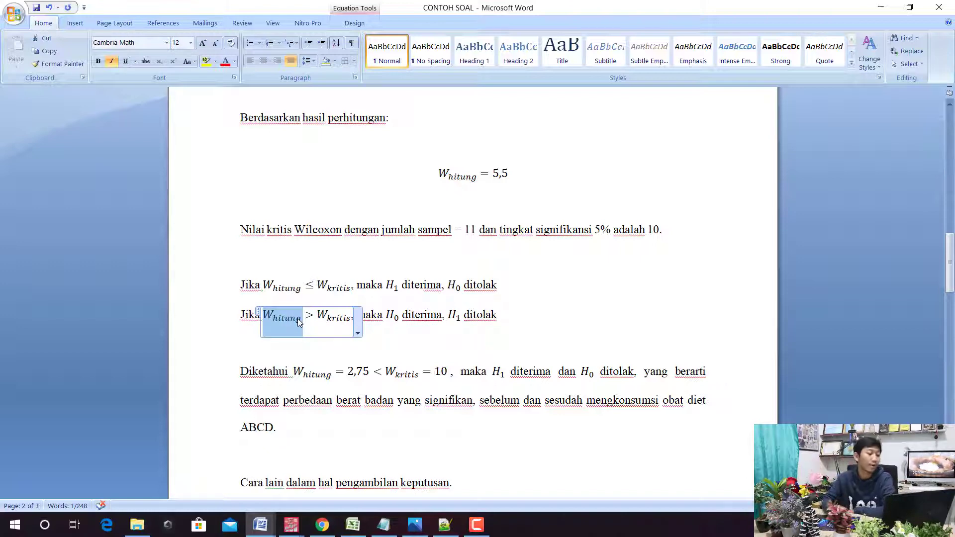
{"action": "left_click_drag", "start_coordinate": [497, 318], "coordinate": [441, 319]}
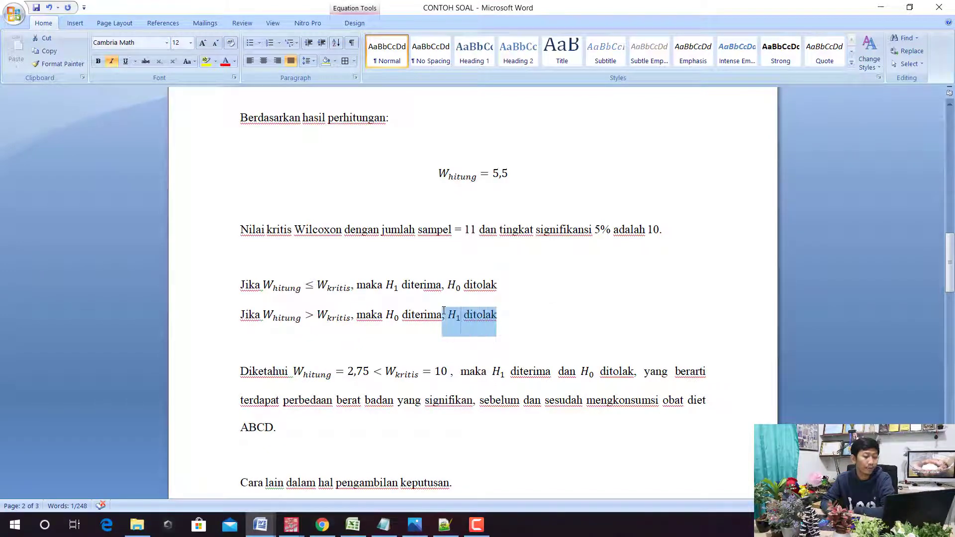
Locate the W hitung = 5,5 result and select the Diketahui conclusion equation.
{"action": "scroll", "coordinate": [348, 350], "scroll_direction": "up", "scroll_amount": 3}
{"action": "scroll", "coordinate": [347, 351], "scroll_direction": "up", "scroll_amount": 4}
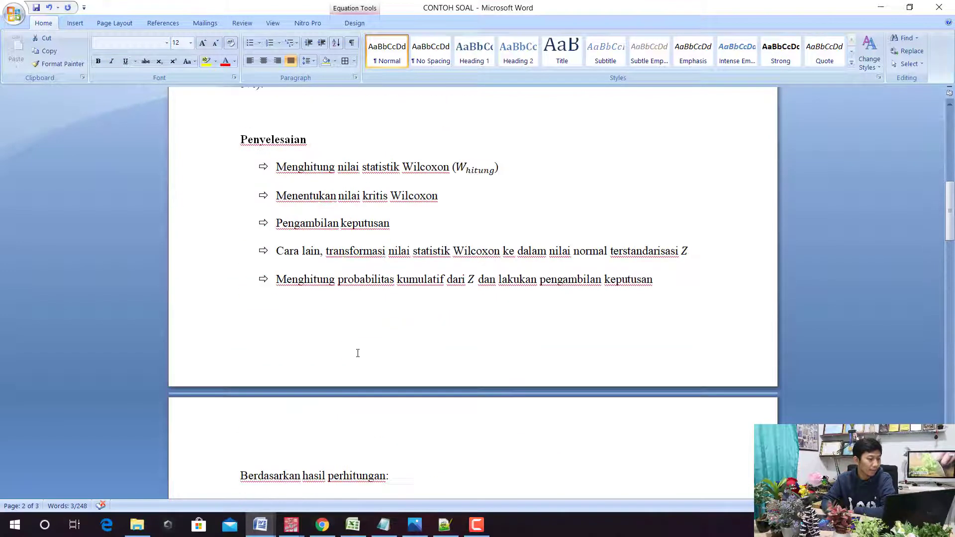
{"action": "scroll", "coordinate": [353, 352], "scroll_direction": "up", "scroll_amount": 3}
{"action": "scroll", "coordinate": [358, 353], "scroll_direction": "up", "scroll_amount": 6}
{"action": "scroll", "coordinate": [358, 353], "scroll_direction": "down", "scroll_amount": 8}
{"action": "scroll", "coordinate": [388, 338], "scroll_direction": "down", "scroll_amount": 8}
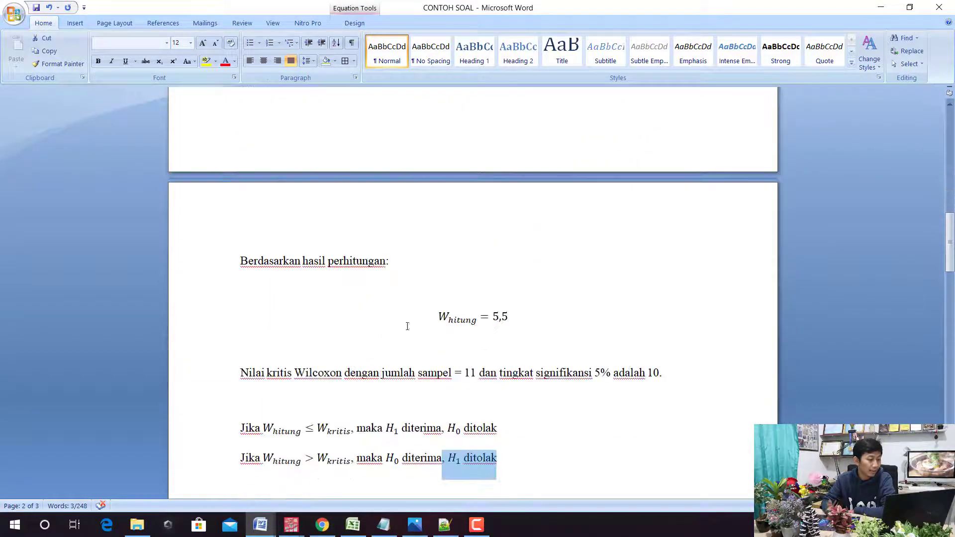
{"action": "left_click", "coordinate": [444, 313]}
{"action": "scroll", "coordinate": [398, 323], "scroll_direction": "down", "scroll_amount": 6}
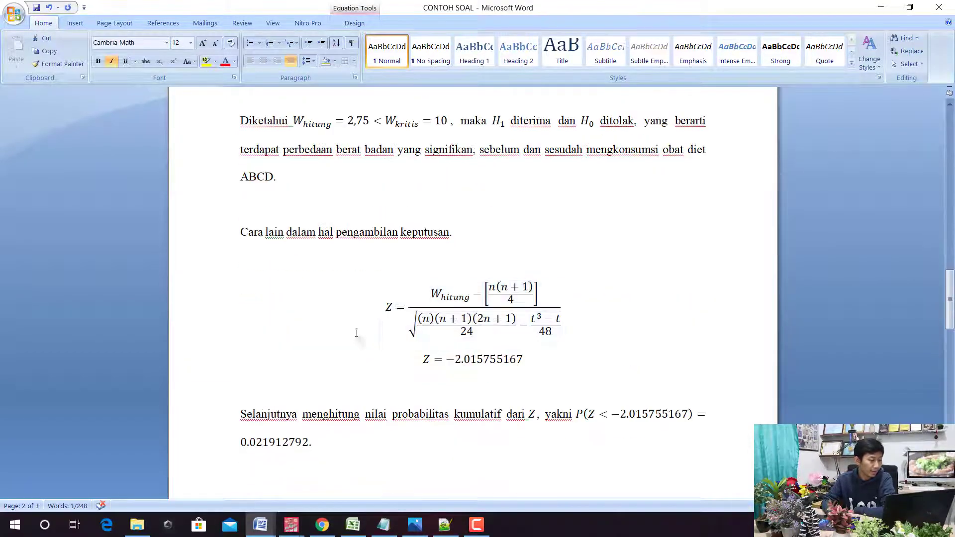
{"action": "scroll", "coordinate": [356, 330], "scroll_direction": "up", "scroll_amount": 2}
{"action": "left_click", "coordinate": [369, 265]}
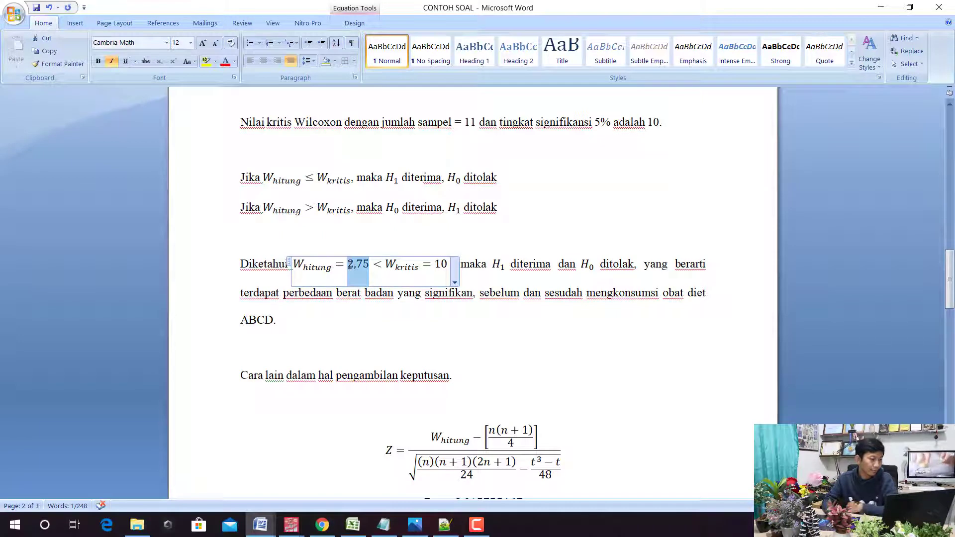
Change 2,75 to 5,5 in the conclusion equation and review the H1-accepted, significant-difference conclusion.
{"action": "left_click_drag", "start_coordinate": [369, 265], "coordinate": [347, 266]}
{"action": "type", "text": "5,5"}
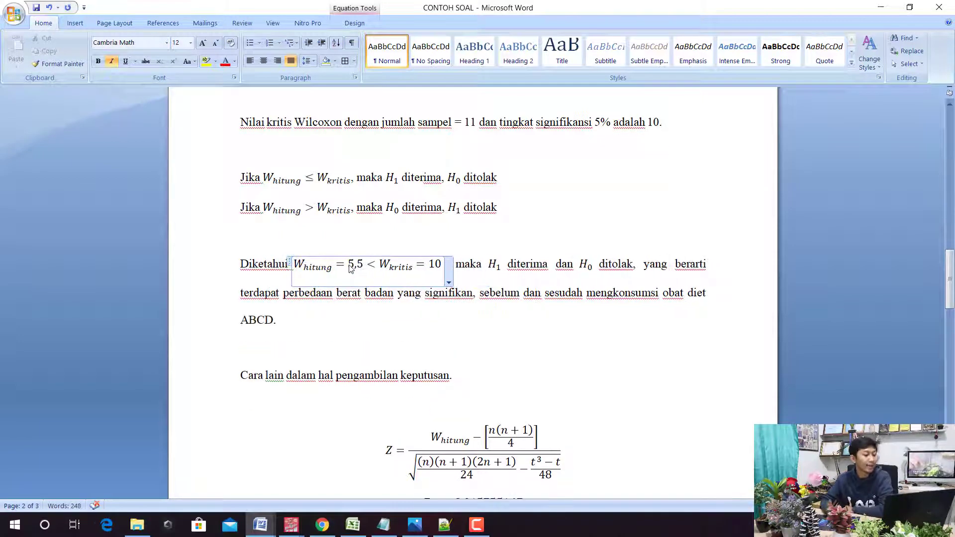
{"action": "left_click_drag", "start_coordinate": [378, 265], "coordinate": [441, 267]}
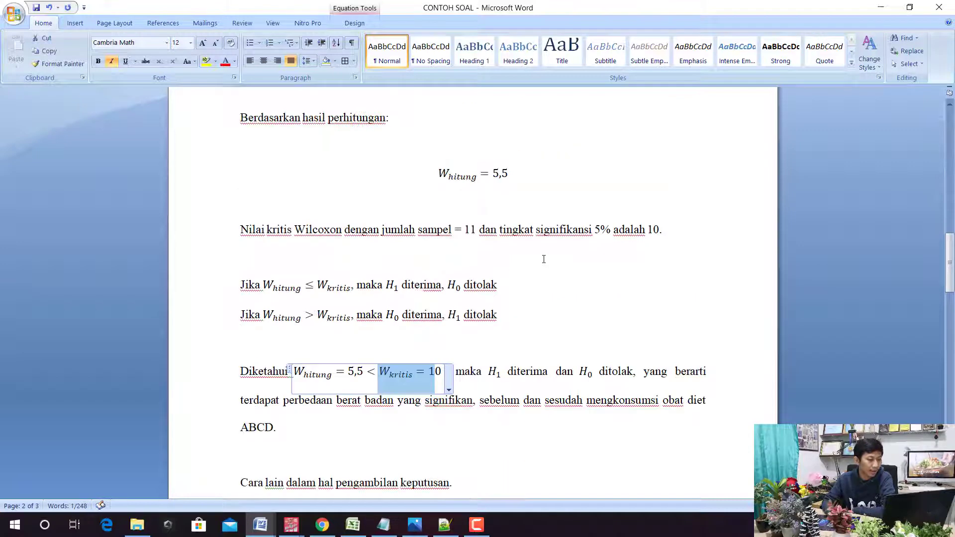
{"action": "left_click", "coordinate": [527, 265]}
{"action": "left_click_drag", "start_coordinate": [484, 262], "coordinate": [706, 269]}
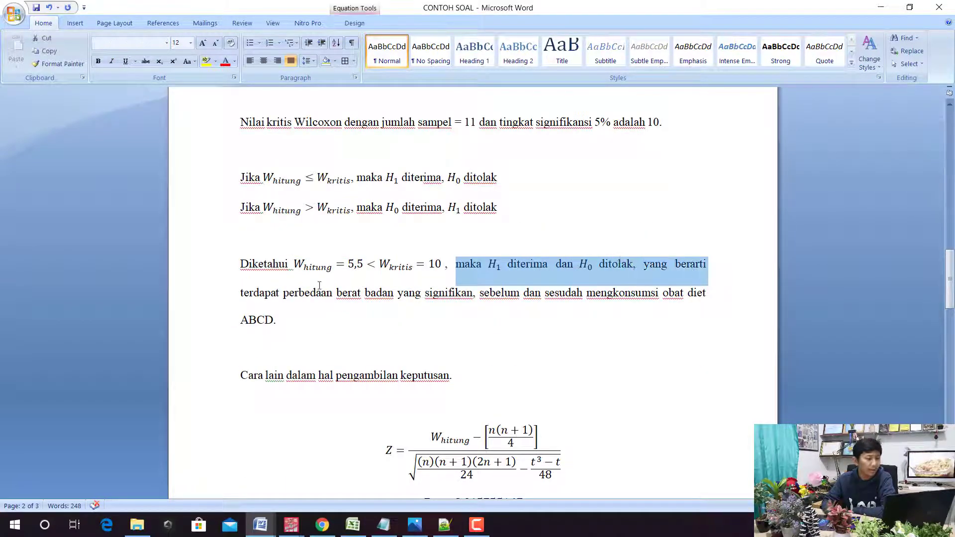
{"action": "mouse_move", "coordinate": [240, 293]}
{"action": "left_mouse_down"}
{"action": "mouse_move", "coordinate": [656, 310]}
{"action": "mouse_move", "coordinate": [687, 339]}
{"action": "left_mouse_up"}
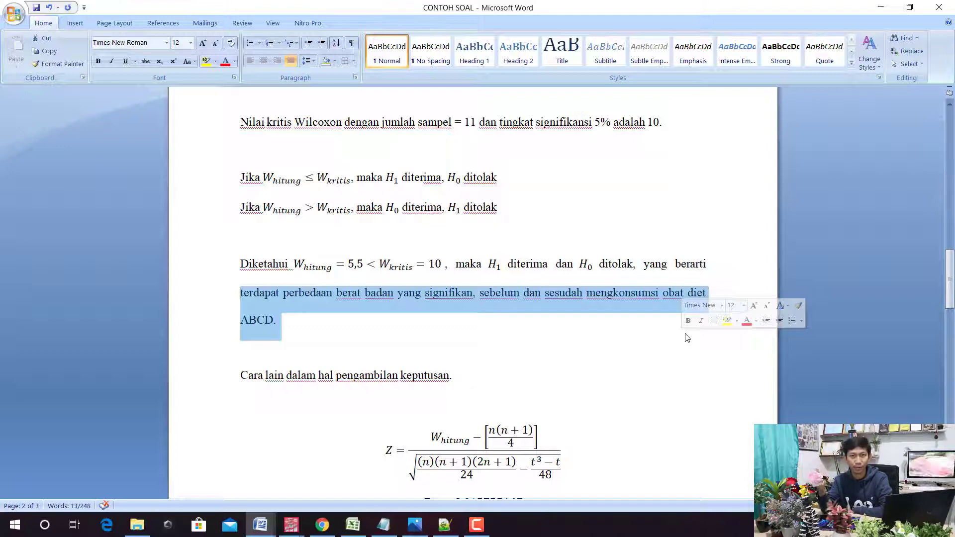
{"action": "scroll", "coordinate": [555, 313], "scroll_direction": "up", "scroll_amount": 10}
{"action": "scroll", "coordinate": [544, 304], "scroll_direction": "up", "scroll_amount": 3}
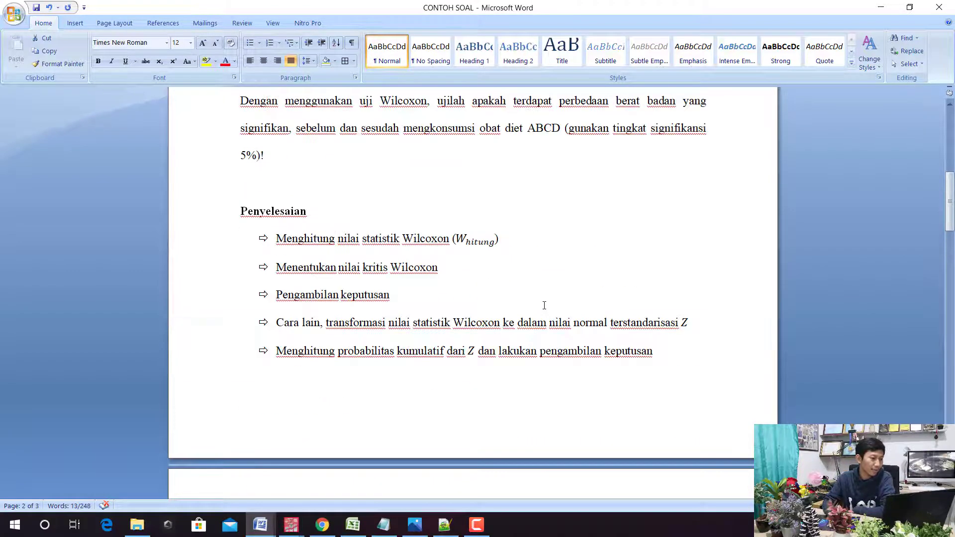
{"action": "scroll", "coordinate": [541, 305], "scroll_direction": "up", "scroll_amount": 3}
{"action": "scroll", "coordinate": [541, 305], "scroll_direction": "down", "scroll_amount": 3}
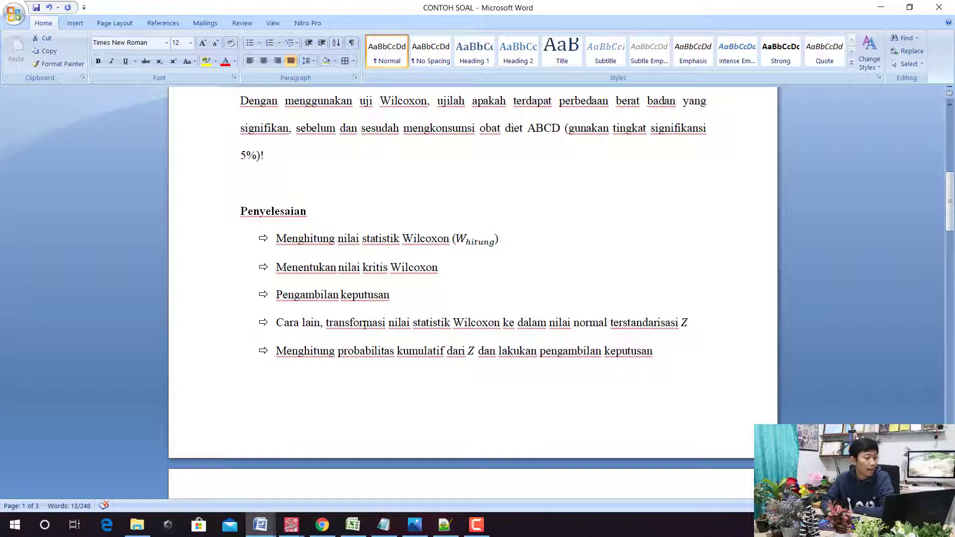
{"action": "left_click_drag", "start_coordinate": [404, 321], "coordinate": [689, 332]}
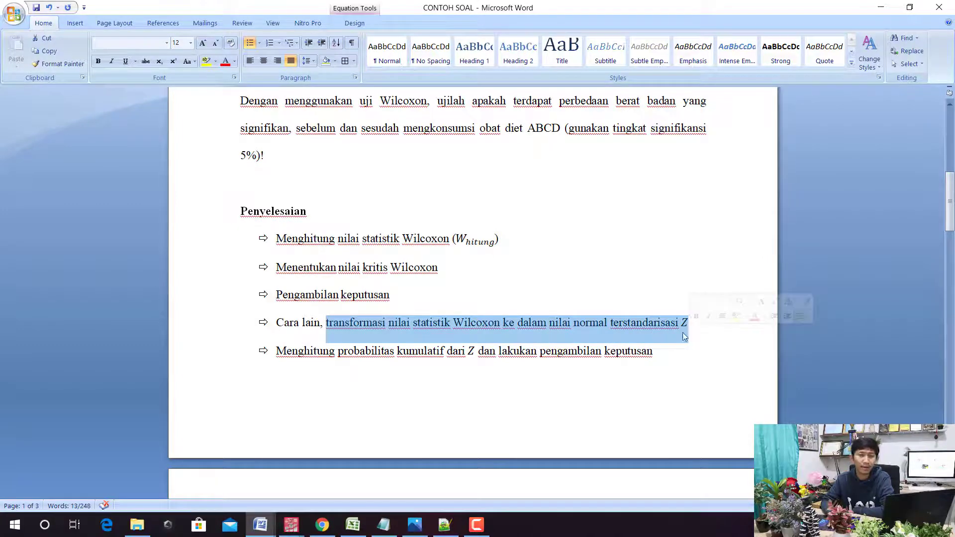
{"action": "left_click", "coordinate": [327, 524]}
Open the wilcoxonsignedranktest.pdf handout and scroll through its worked example and SPSS output.
{"action": "left_click", "coordinate": [757, 7]}
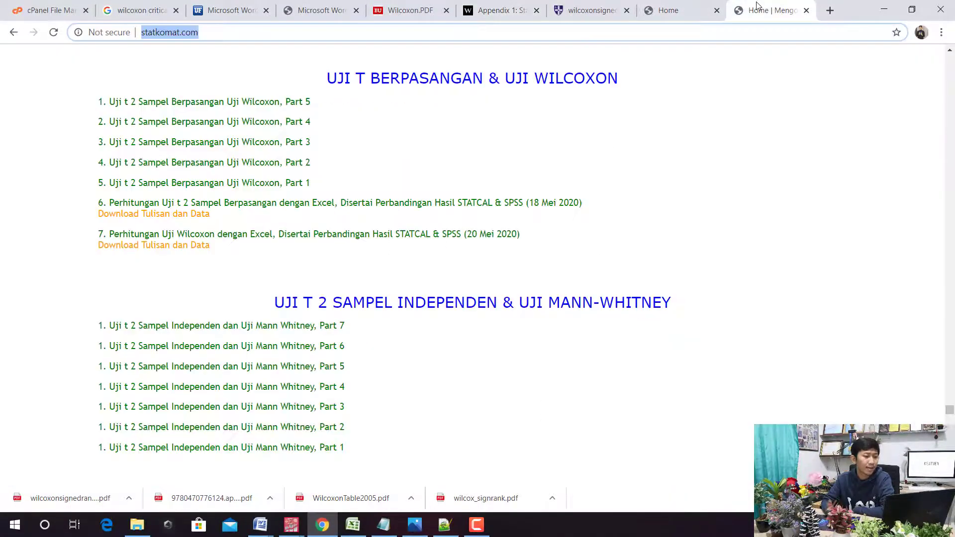
{"action": "left_click", "coordinate": [608, 9]}
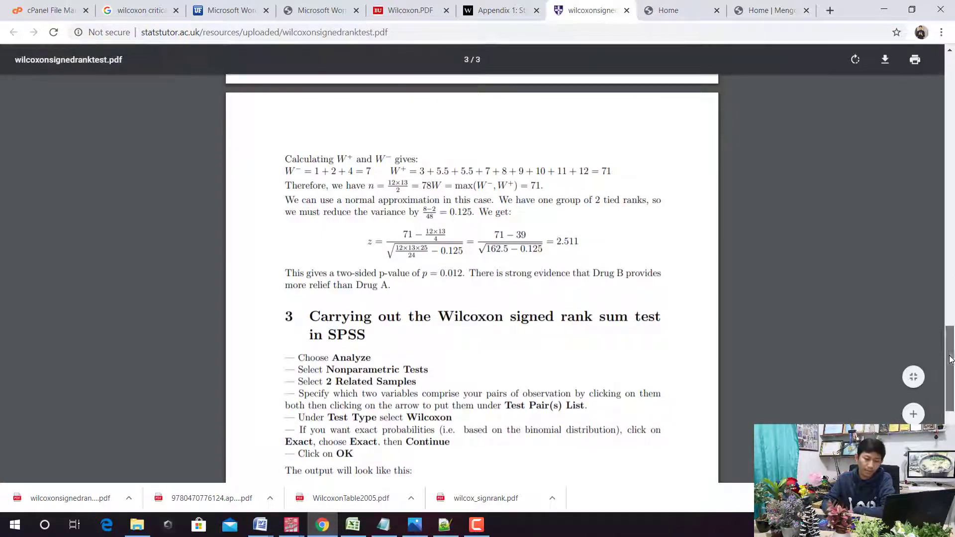
{"action": "left_click_drag", "start_coordinate": [949, 360], "coordinate": [947, 80]}
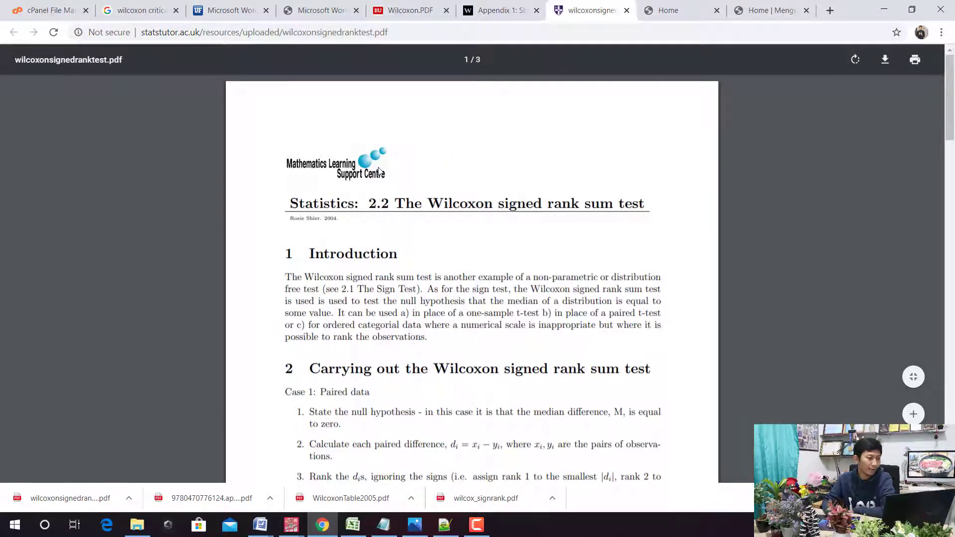
{"action": "scroll", "coordinate": [379, 172], "scroll_direction": "down", "scroll_amount": 5}
{"action": "scroll", "coordinate": [396, 188], "scroll_direction": "down", "scroll_amount": 5}
{"action": "scroll", "coordinate": [398, 194], "scroll_direction": "down", "scroll_amount": 5}
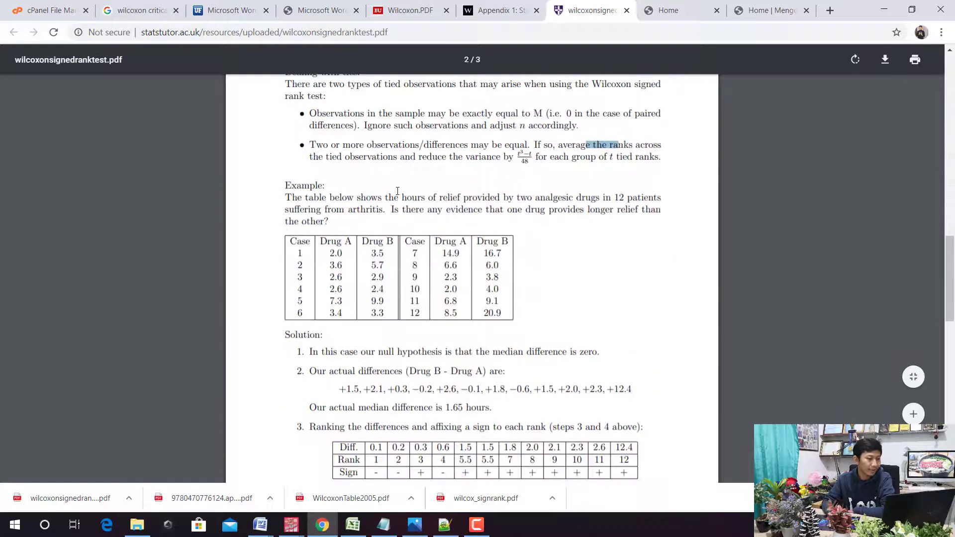
{"action": "scroll", "coordinate": [399, 192], "scroll_direction": "down", "scroll_amount": 5}
{"action": "scroll", "coordinate": [406, 199], "scroll_direction": "down", "scroll_amount": 3}
{"action": "scroll", "coordinate": [448, 209], "scroll_direction": "down", "scroll_amount": 5}
{"action": "scroll", "coordinate": [498, 215], "scroll_direction": "down", "scroll_amount": 3}
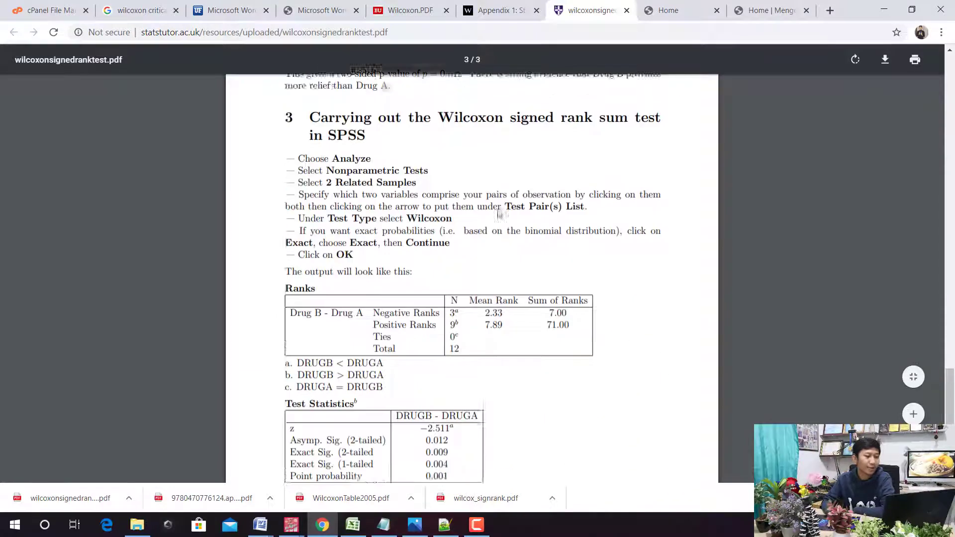
{"action": "scroll", "coordinate": [499, 215], "scroll_direction": "down", "scroll_amount": 2}
Select the CONTOH SOAL Z formula with its (t³−t)/48 tie correction, then return to the handout PDF.
{"action": "left_click", "coordinate": [884, 10]}
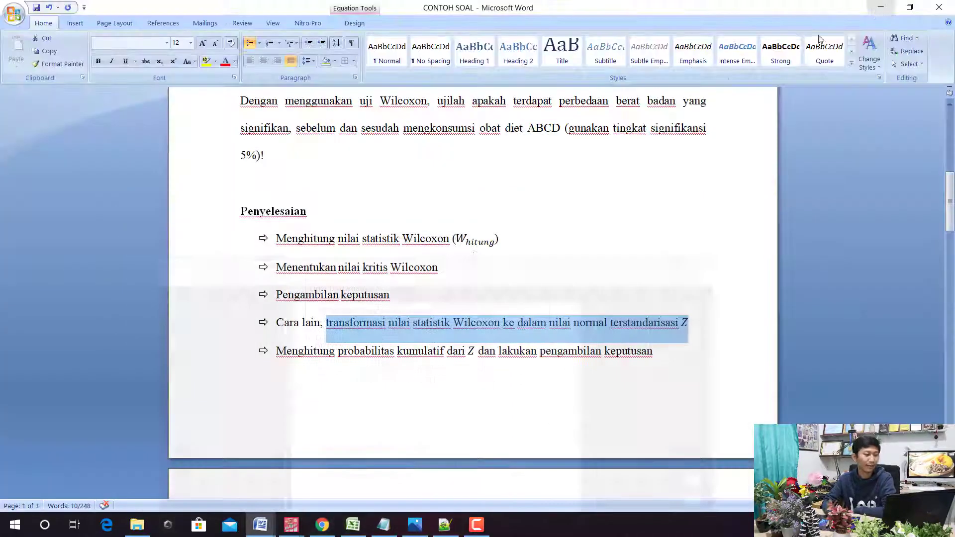
{"action": "mouse_move", "coordinate": [260, 524]}
{"action": "left_click", "coordinate": [353, 481]}
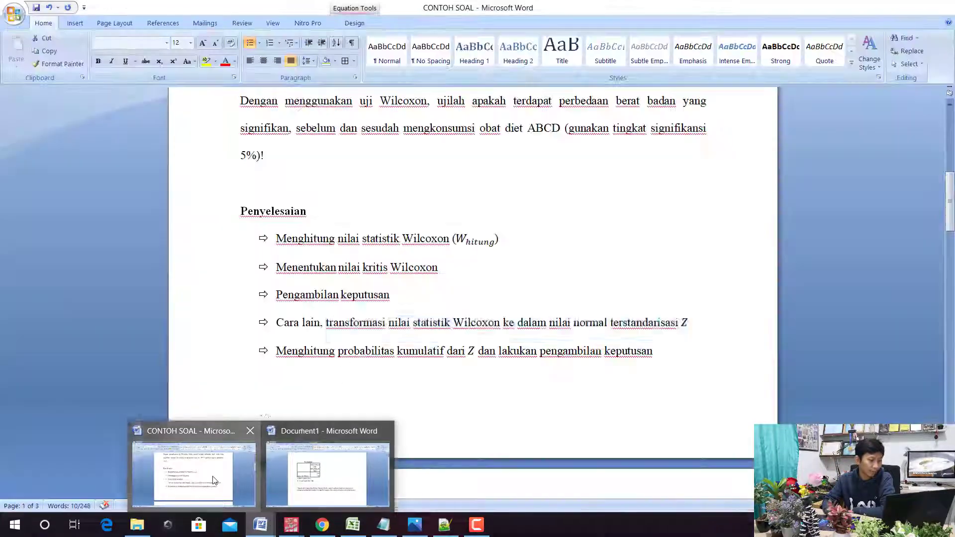
{"action": "left_click", "coordinate": [215, 480]}
{"action": "scroll", "coordinate": [420, 316], "scroll_direction": "down", "scroll_amount": 5}
{"action": "scroll", "coordinate": [420, 316], "scroll_direction": "down", "scroll_amount": 6}
{"action": "scroll", "coordinate": [580, 264], "scroll_direction": "down", "scroll_amount": 4}
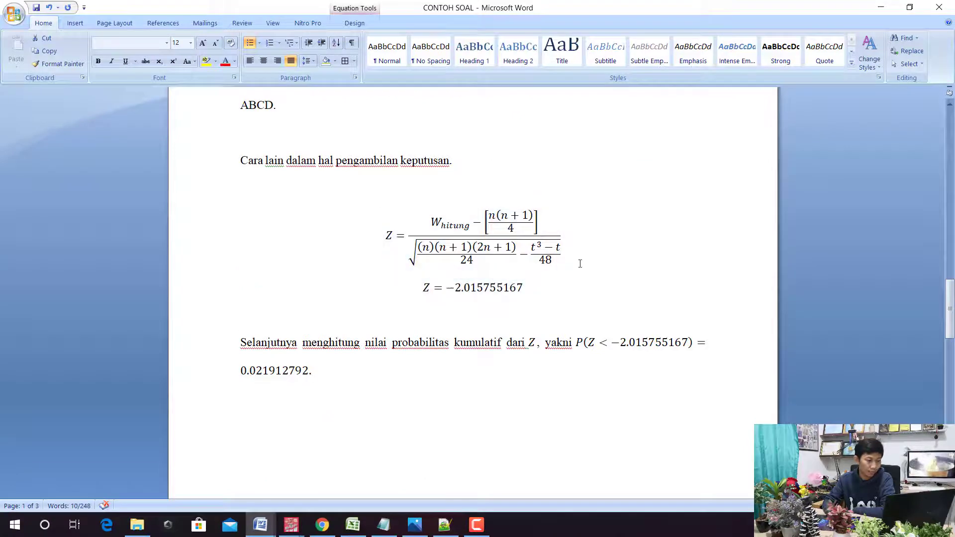
{"action": "left_click", "coordinate": [522, 252]}
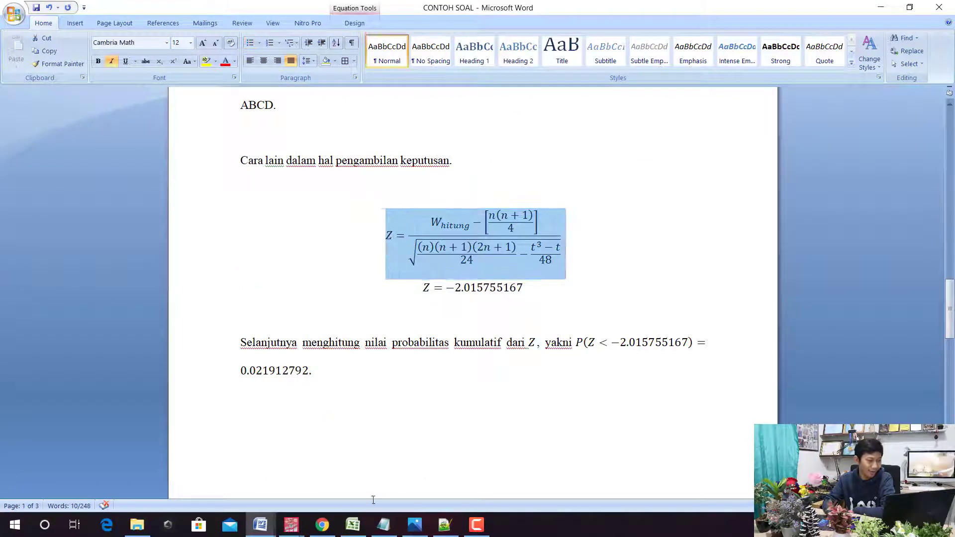
{"action": "left_click", "coordinate": [324, 528]}
{"action": "scroll", "coordinate": [411, 329], "scroll_direction": "up", "scroll_amount": 8}
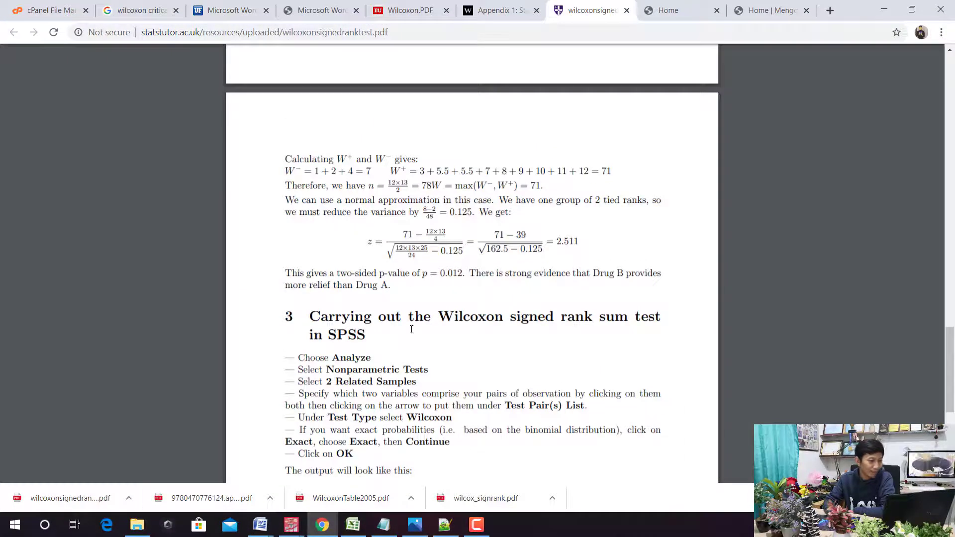
Scroll the handout PDF to its Dealing with ties section.
{"action": "scroll", "coordinate": [408, 235], "scroll_direction": "up", "scroll_amount": 8}
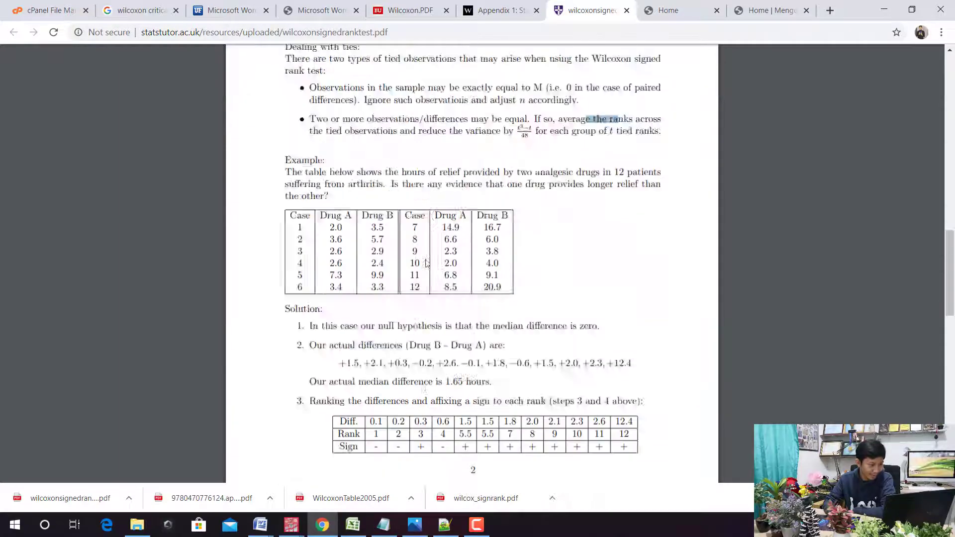
{"action": "scroll", "coordinate": [422, 259], "scroll_direction": "up", "scroll_amount": 9}
{"action": "scroll", "coordinate": [546, 288], "scroll_direction": "down", "scroll_amount": 4}
{"action": "scroll", "coordinate": [520, 288], "scroll_direction": "down", "scroll_amount": 4}
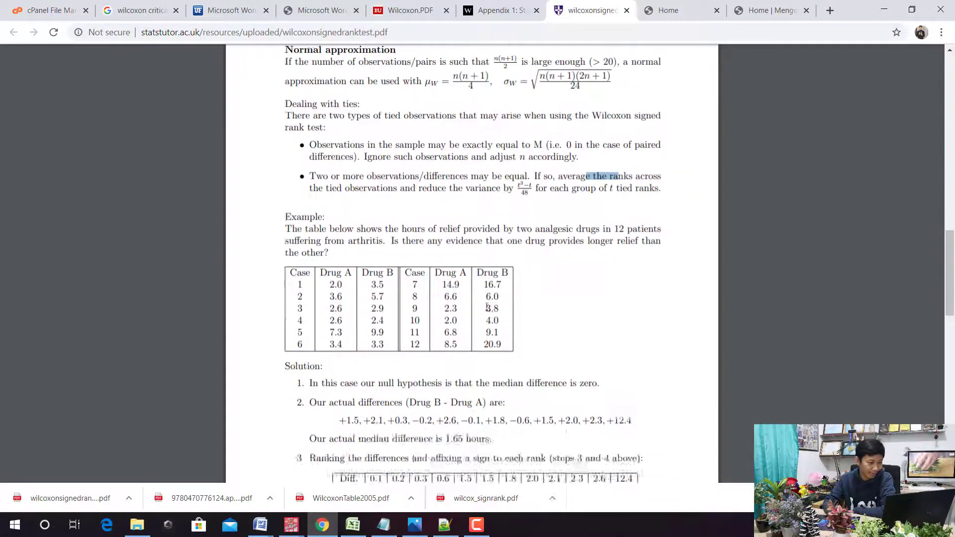
{"action": "scroll", "coordinate": [520, 288], "scroll_direction": "down", "scroll_amount": 4}
Reselect the Z formula in Word, then bring up the Tabel Perhitungan Uji Wilcoxon workbook.
{"action": "key", "text": "alt+Tab"}
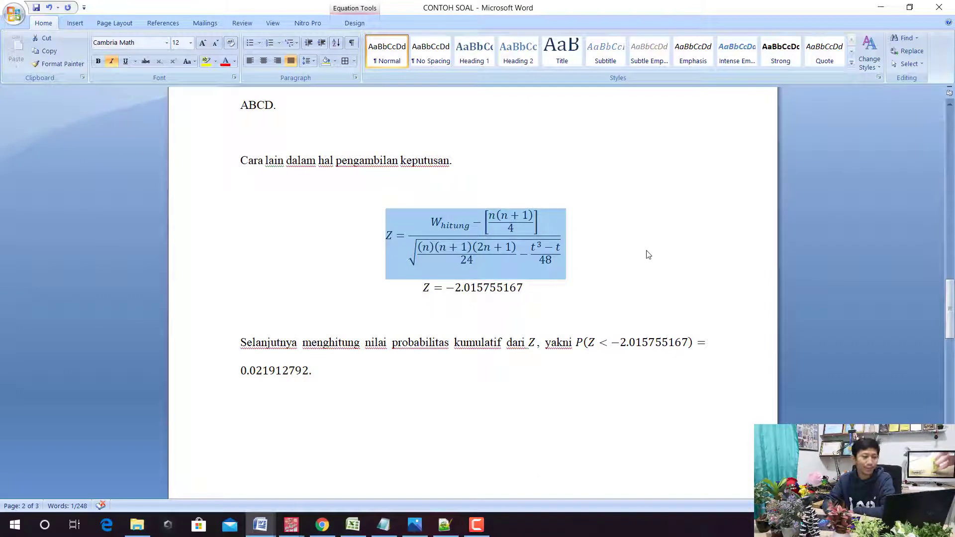
{"action": "left_click", "coordinate": [567, 263]}
{"action": "key", "text": "shift+Home"}
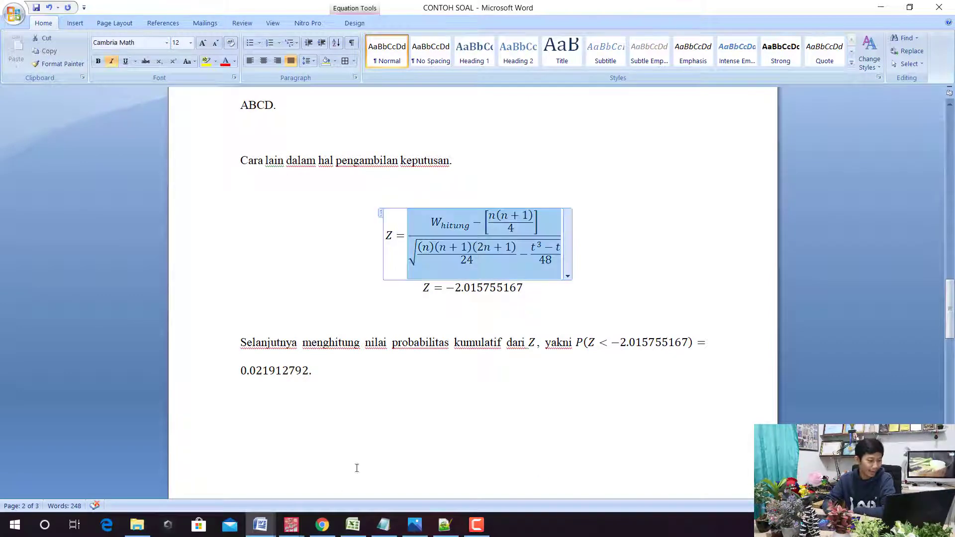
{"action": "left_click", "coordinate": [351, 521]}
{"action": "scroll", "coordinate": [341, 402], "scroll_direction": "down", "scroll_amount": 4}
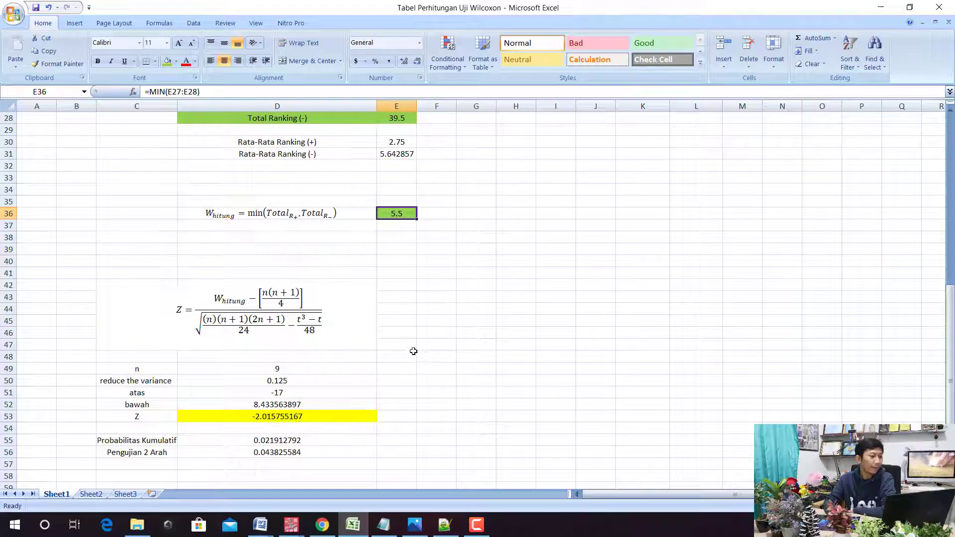
{"action": "scroll", "coordinate": [411, 352], "scroll_direction": "down", "scroll_amount": 3}
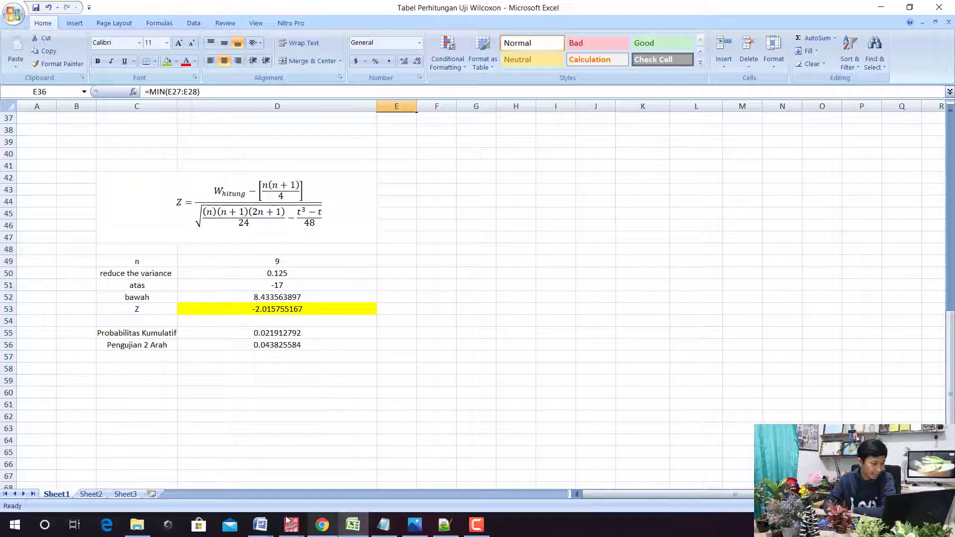
{"action": "left_click", "coordinate": [221, 477]}
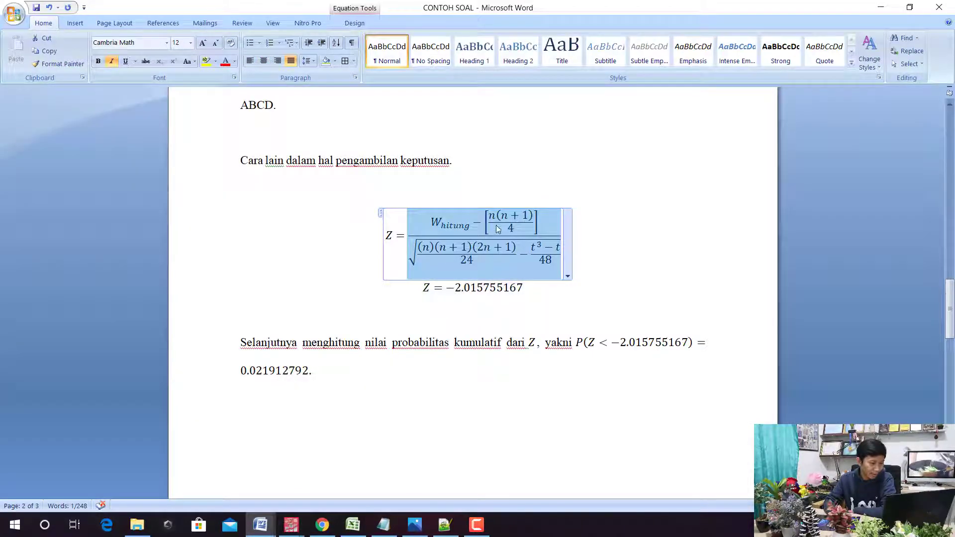
Highlight the Z formula's numerator yellow and the square-root terms green.
{"action": "left_click_drag", "start_coordinate": [498, 227], "coordinate": [446, 227]}
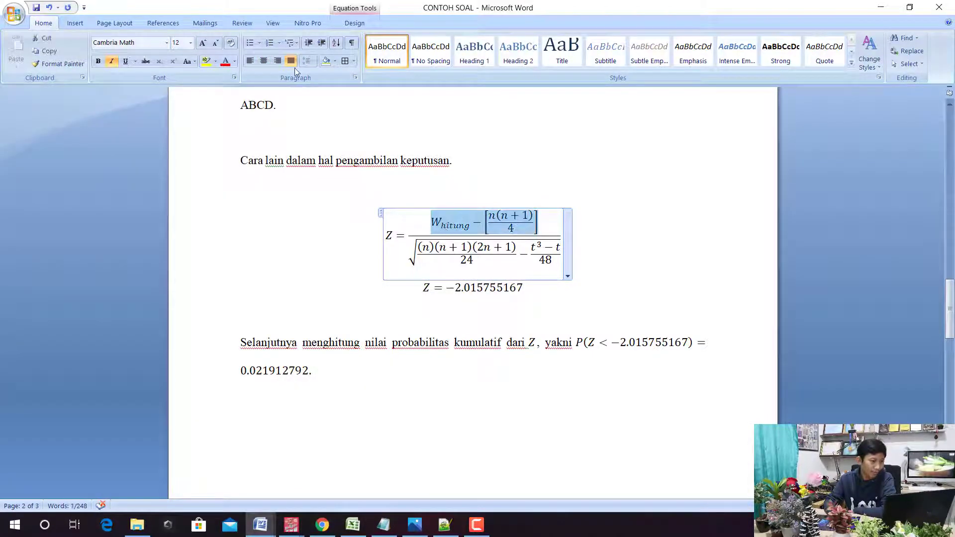
{"action": "left_click", "coordinate": [206, 61]}
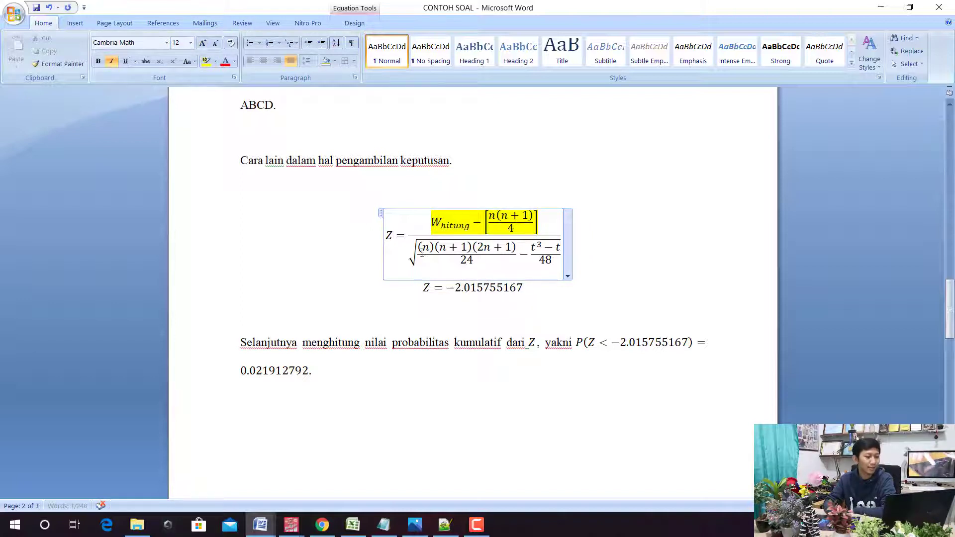
{"action": "left_click_drag", "start_coordinate": [418, 247], "coordinate": [546, 258]}
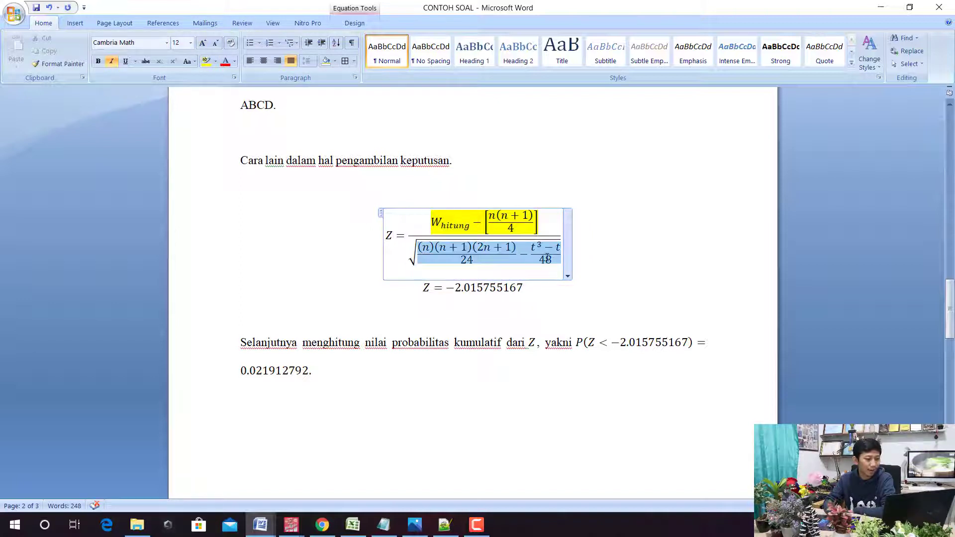
{"action": "left_click", "coordinate": [216, 61]}
{"action": "left_click", "coordinate": [227, 77]}
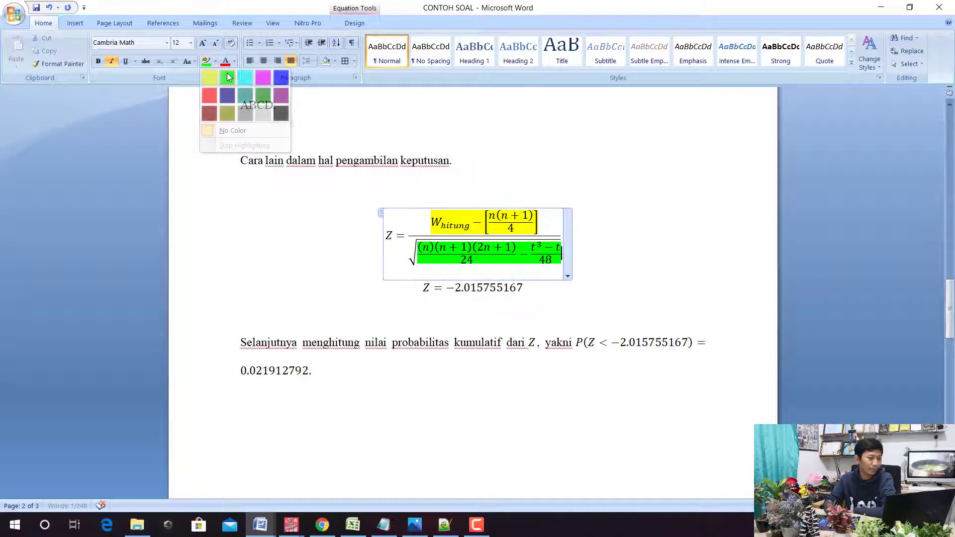
{"action": "left_click", "coordinate": [641, 194]}
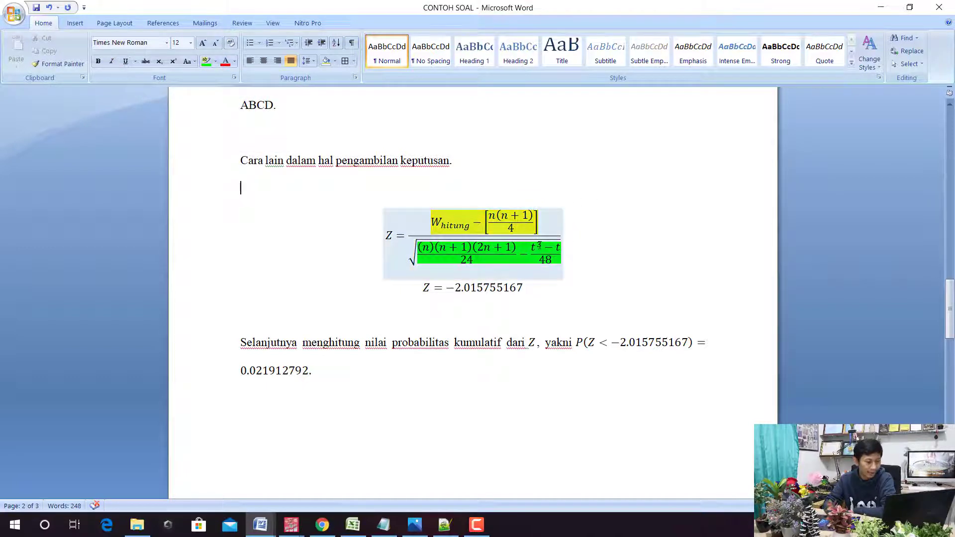
{"action": "left_click", "coordinate": [536, 248]}
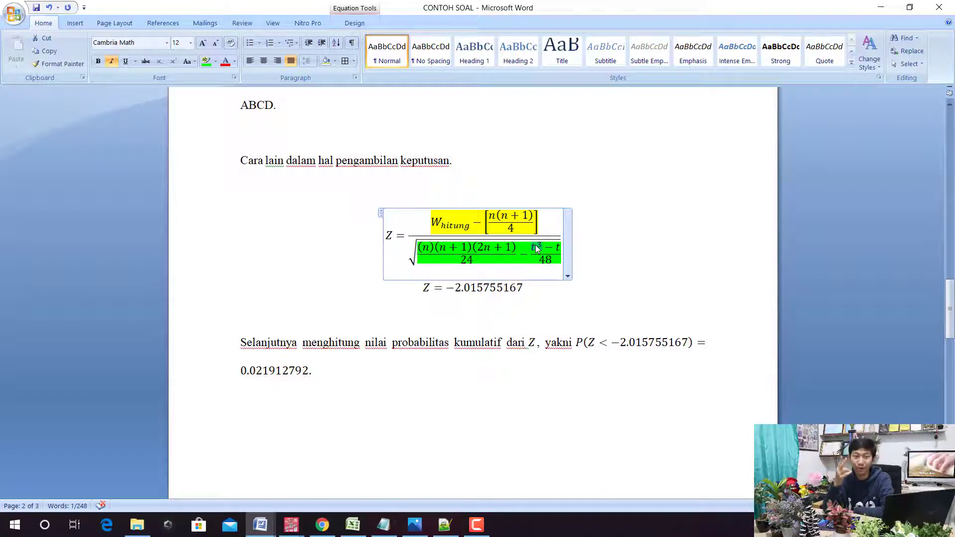
Check cell D50's formula in Excel, then highlight the (t³−t)/48 fraction turquoise.
{"action": "left_click", "coordinate": [352, 524]}
{"action": "left_click", "coordinate": [278, 275]}
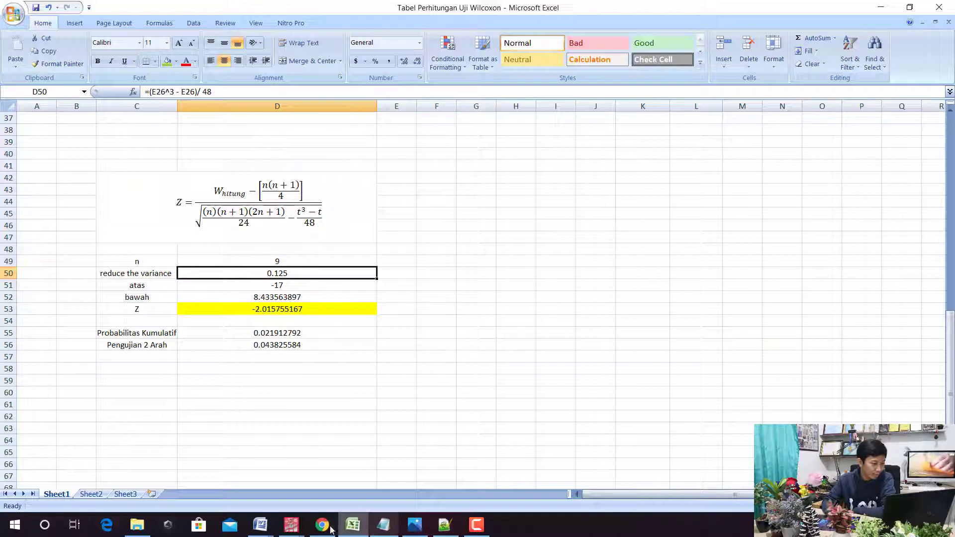
{"action": "mouse_move", "coordinate": [259, 524]}
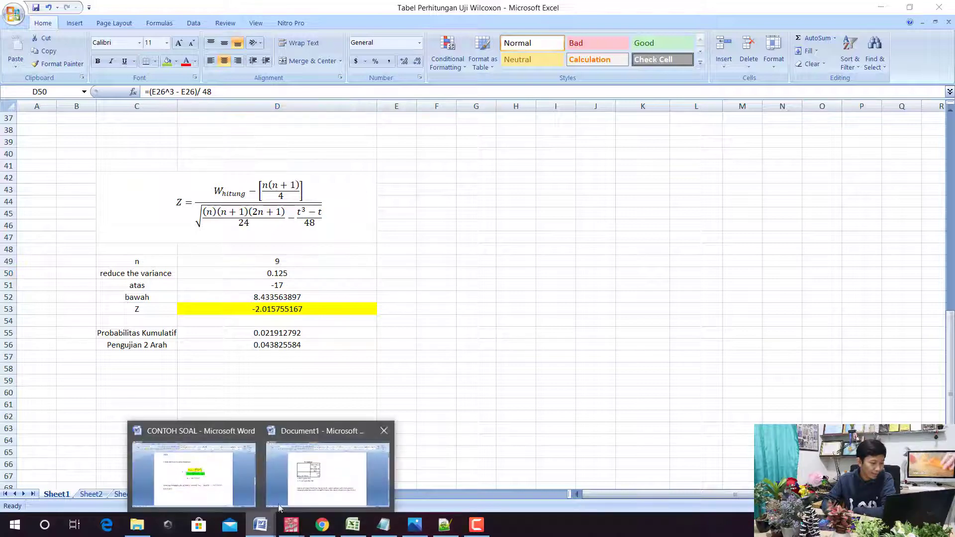
{"action": "left_click", "coordinate": [192, 473]}
{"action": "left_click_drag", "start_coordinate": [528, 253], "coordinate": [548, 262]}
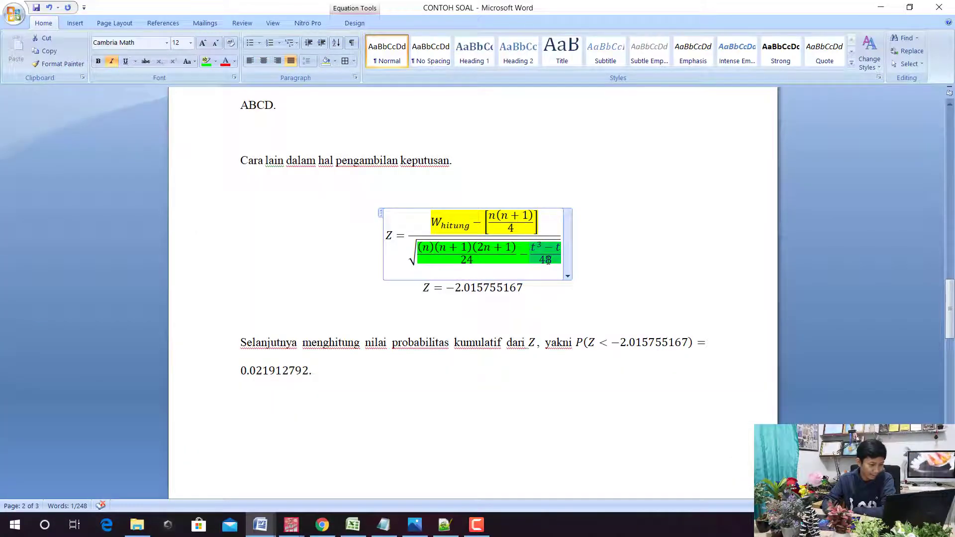
{"action": "left_click", "coordinate": [215, 60]}
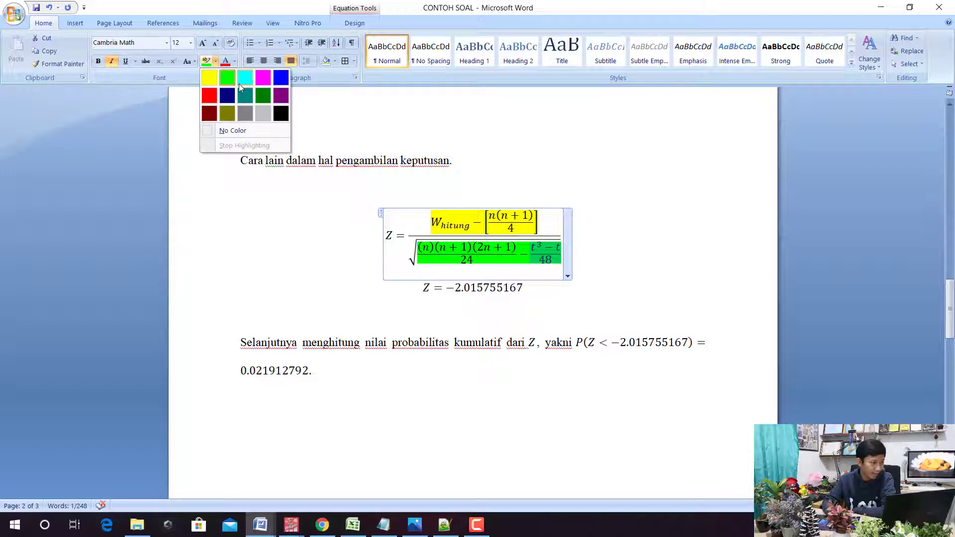
{"action": "left_click", "coordinate": [245, 80]}
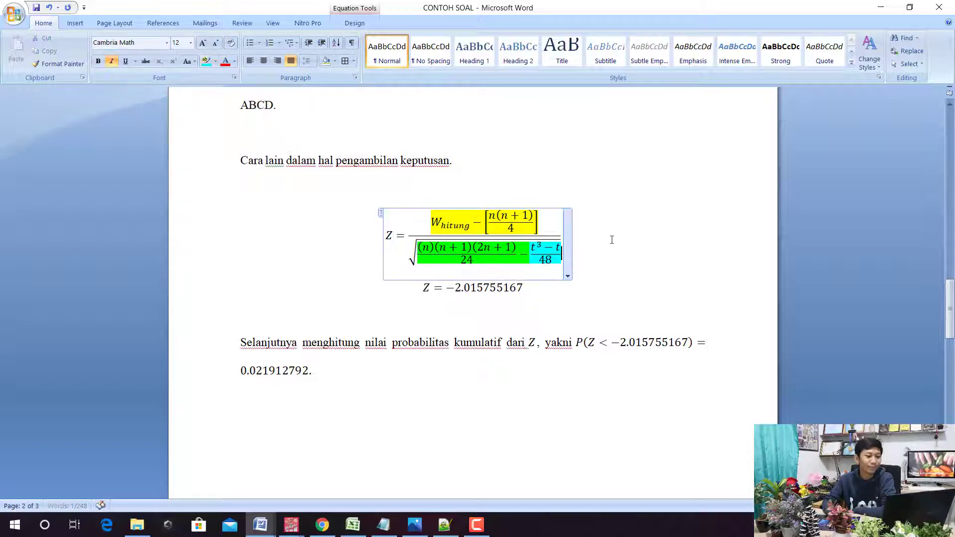
{"action": "left_click", "coordinate": [880, 7]}
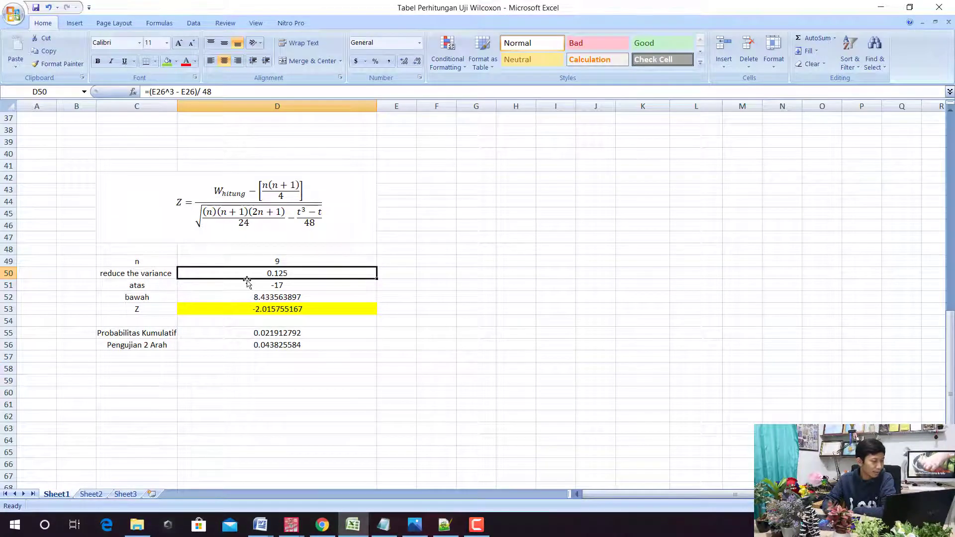
Check the ties count in E26 and clear the reduce-the-variance formula from D50.
{"action": "scroll", "coordinate": [237, 209], "scroll_direction": "up", "scroll_amount": 5}
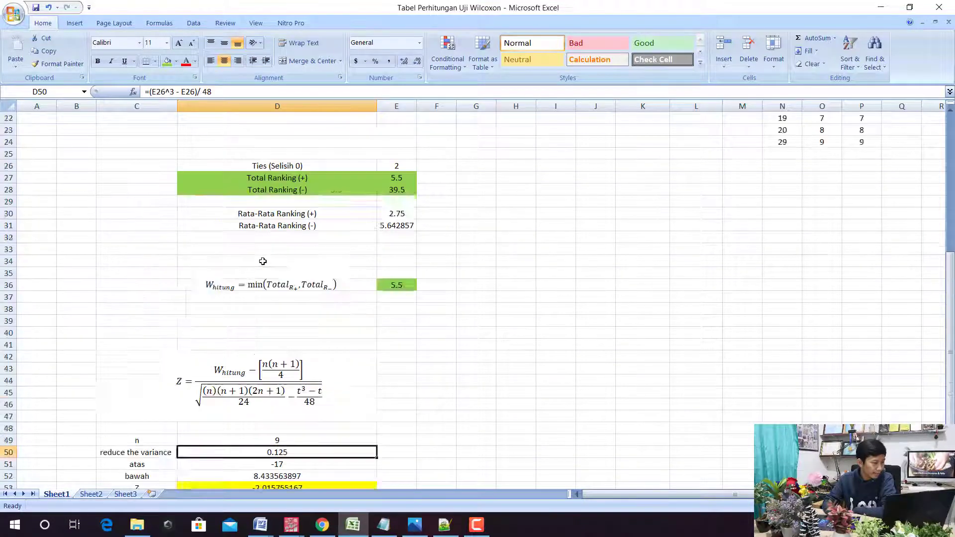
{"action": "scroll", "coordinate": [273, 273], "scroll_direction": "up", "scroll_amount": 4}
{"action": "scroll", "coordinate": [273, 273], "scroll_direction": "down", "scroll_amount": 1}
{"action": "left_click", "coordinate": [407, 274]}
{"action": "scroll", "coordinate": [407, 274], "scroll_direction": "down", "scroll_amount": 8}
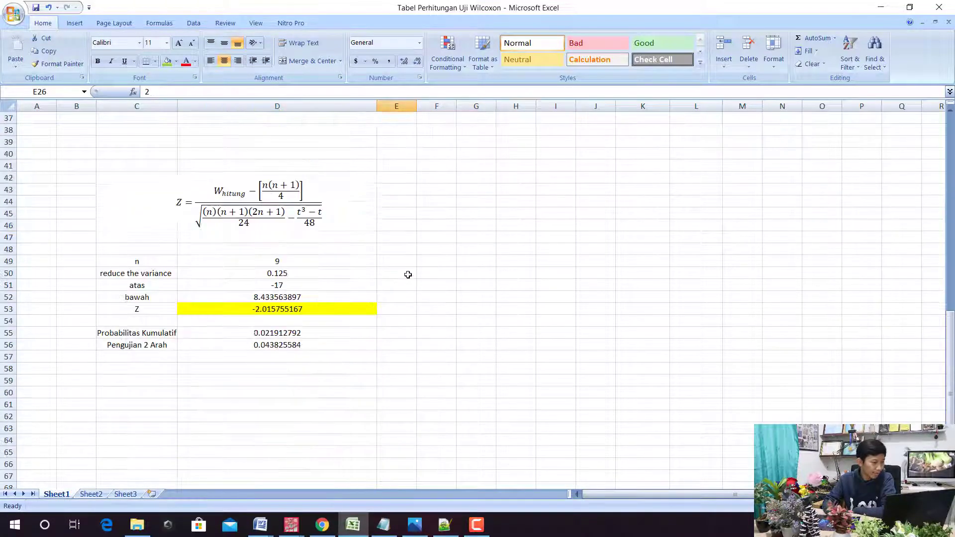
{"action": "left_click", "coordinate": [287, 272]}
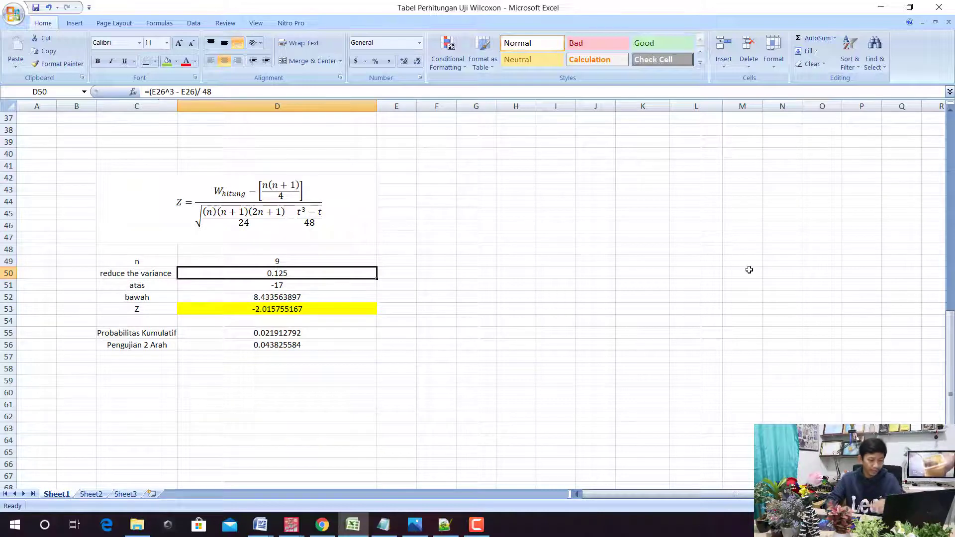
{"action": "key", "text": "Delete"}
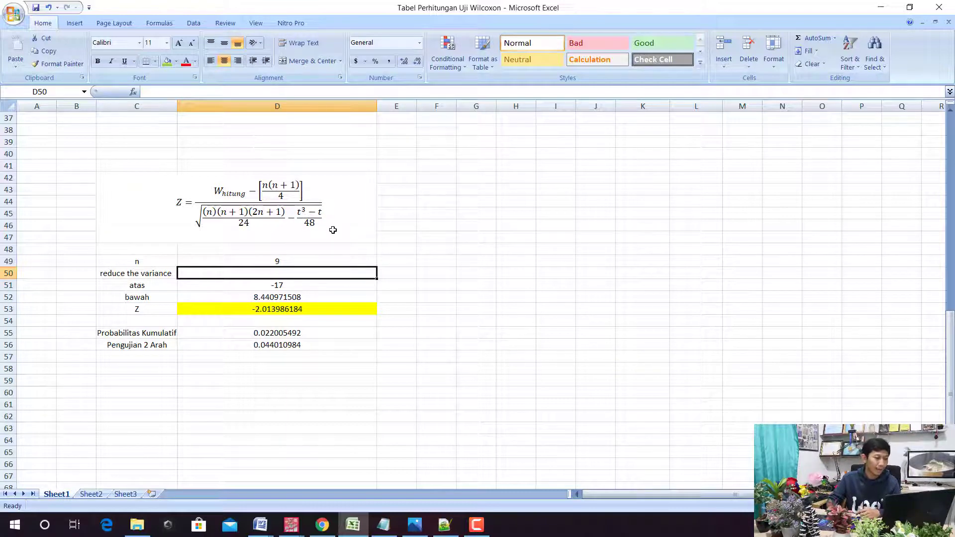
Rebuild D50 as =(E26^3 - E26) / 48, giving 0.125.
{"action": "type", "text": "=("}
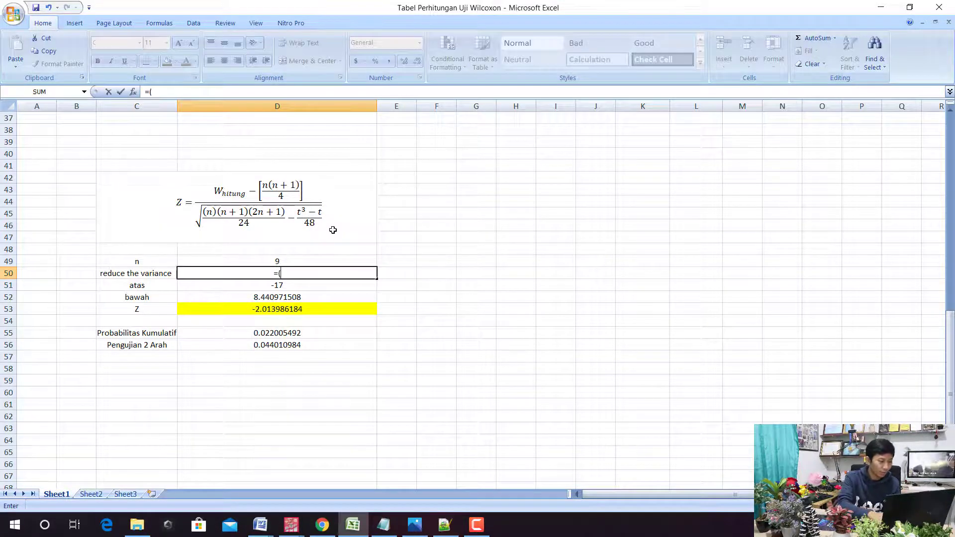
{"action": "scroll", "coordinate": [306, 225], "scroll_direction": "up", "scroll_amount": 5}
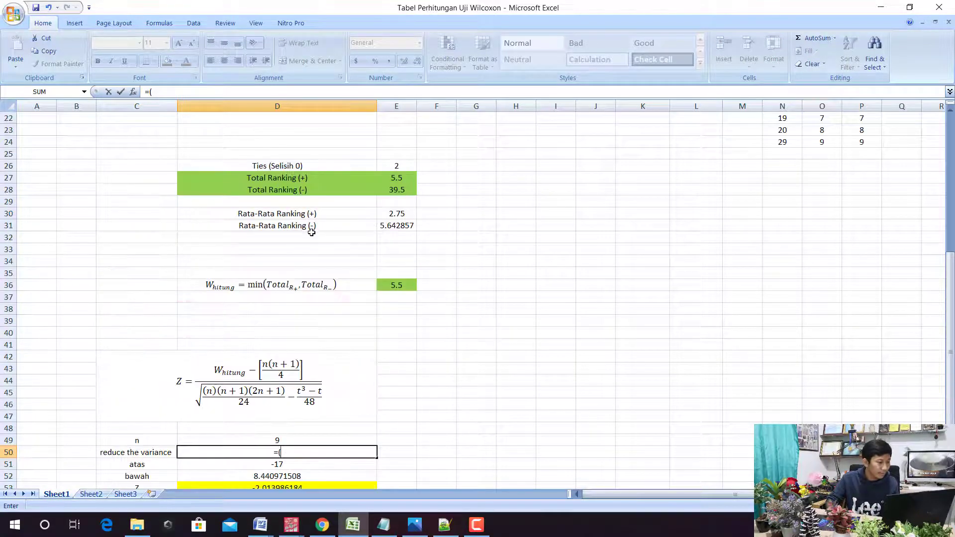
{"action": "left_click", "coordinate": [398, 165]}
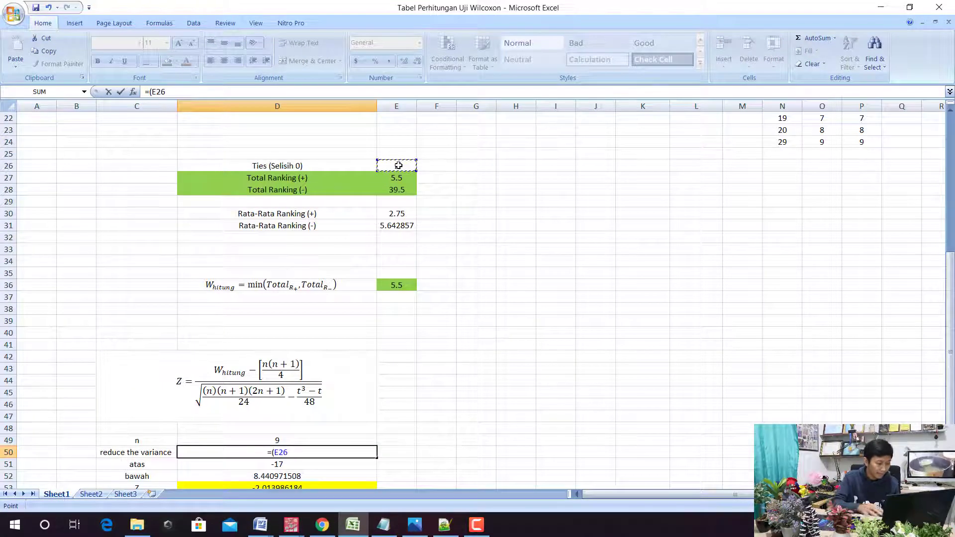
{"action": "type", "text": "^3"}
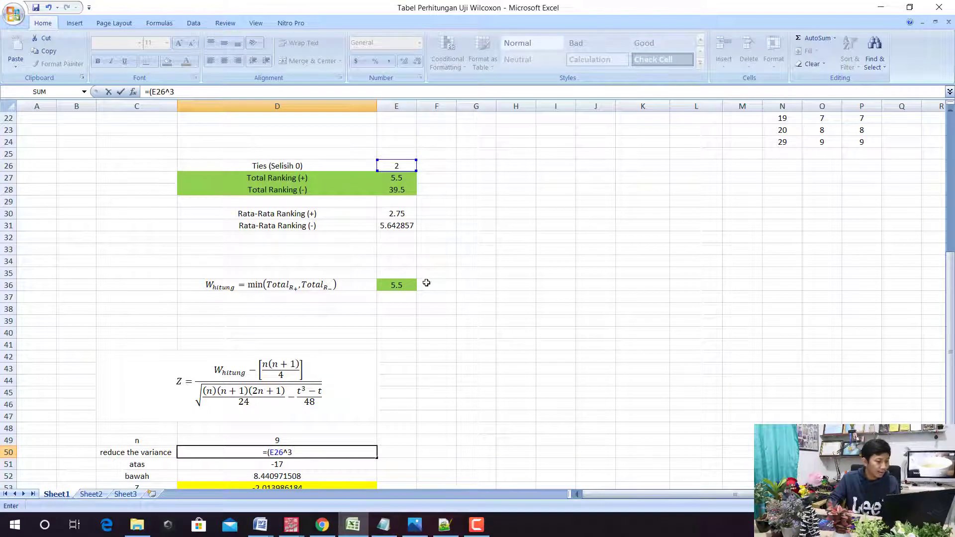
{"action": "type", "text": " -"}
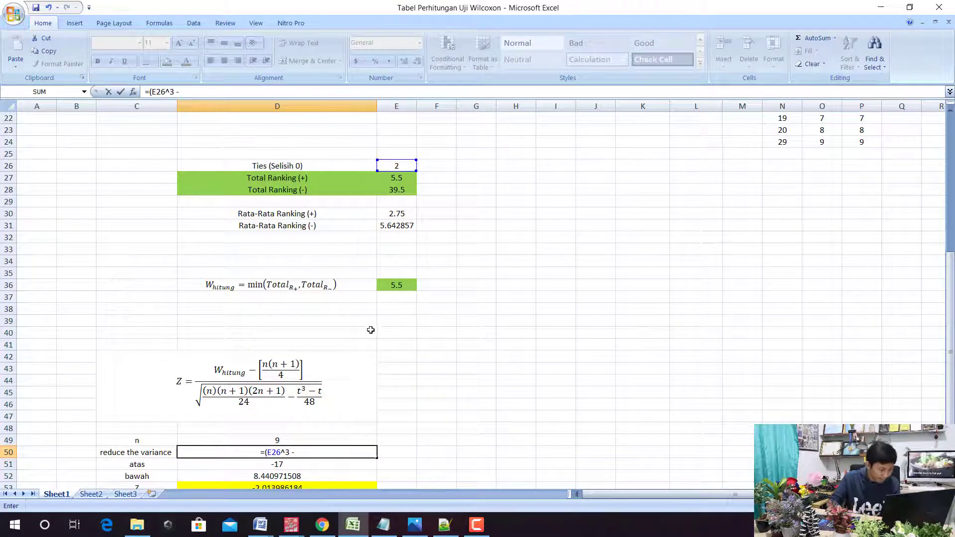
{"action": "left_click", "coordinate": [402, 166]}
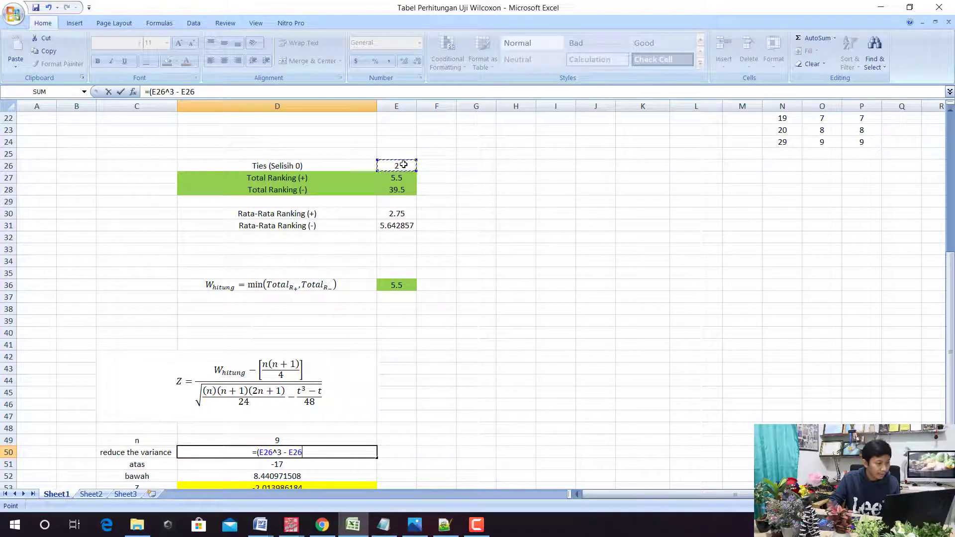
{"action": "type", "text": ")"}
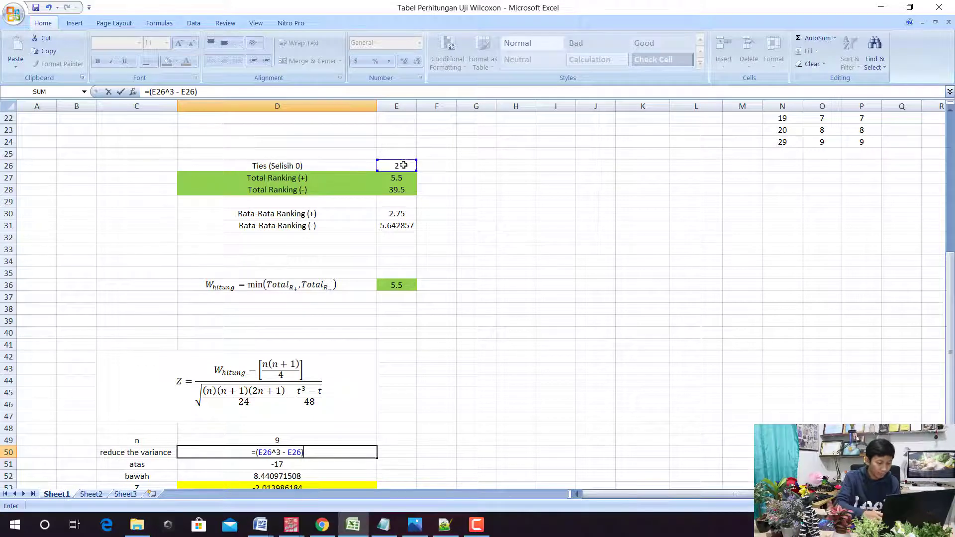
{"action": "type", "text": " / "}
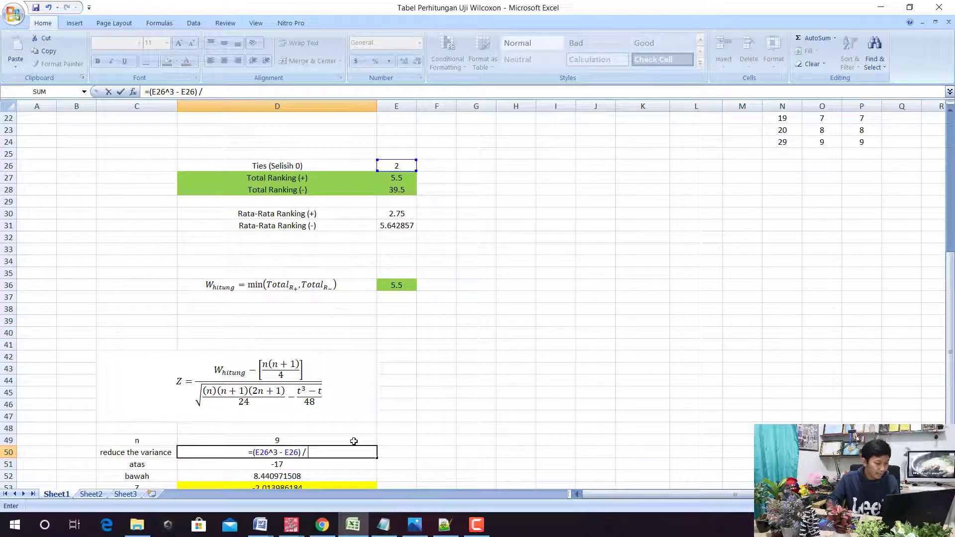
{"action": "type", "text": "48"}
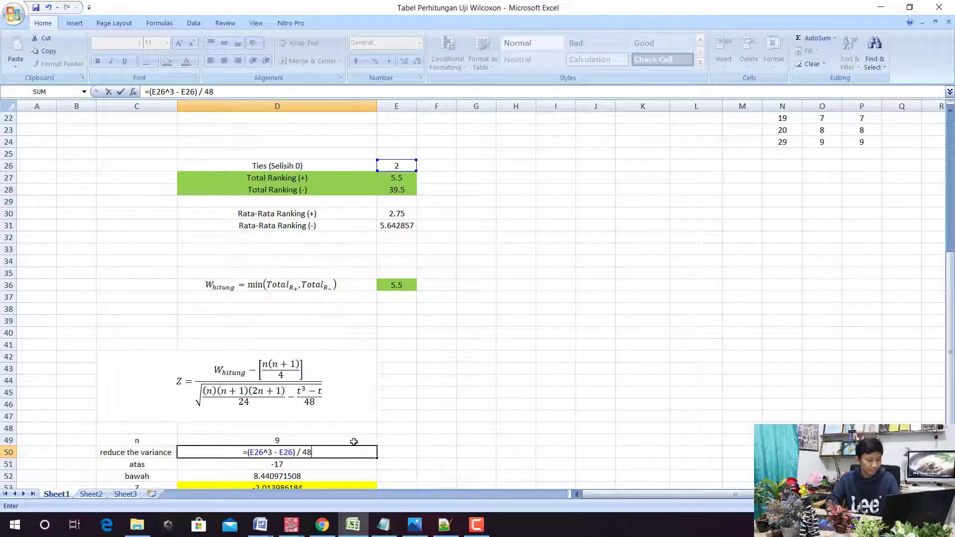
{"action": "key", "text": "Return"}
{"action": "left_click", "coordinate": [330, 446]}
{"action": "scroll", "coordinate": [316, 441], "scroll_direction": "down", "scroll_amount": 1}
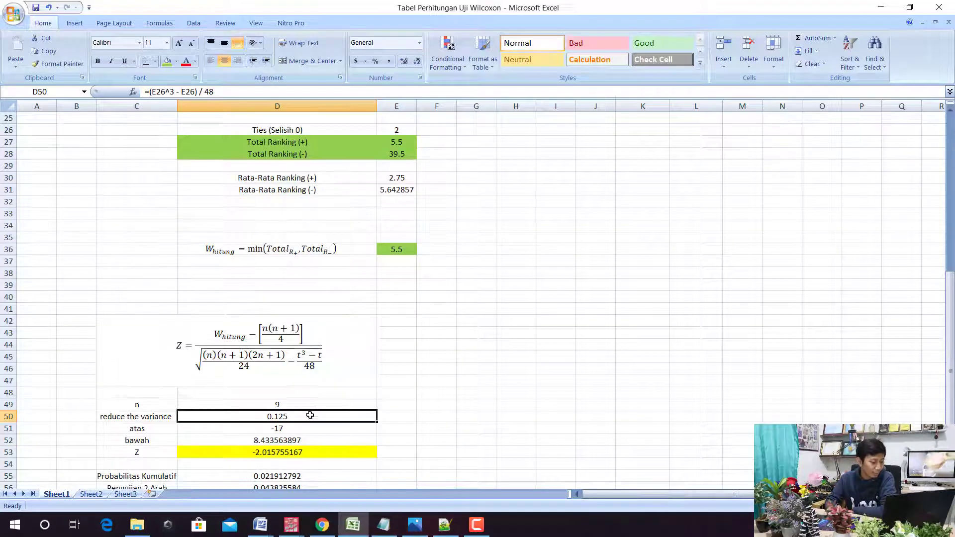
{"action": "left_click", "coordinate": [261, 523]}
Check the turquoise (t³−t)/48 fraction in the Word document, then minimise Word.
{"action": "left_click", "coordinate": [194, 473]}
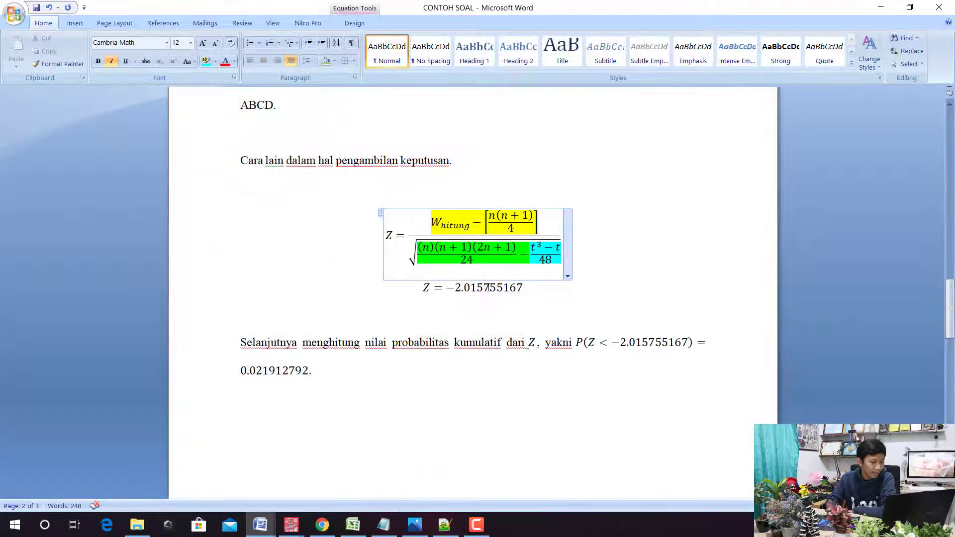
{"action": "double_click", "coordinate": [547, 254]}
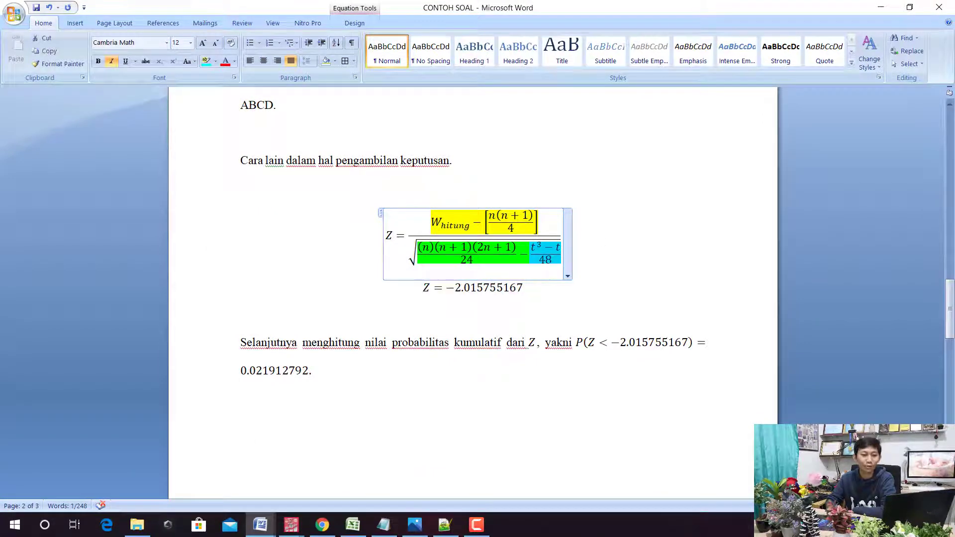
{"action": "left_click", "coordinate": [881, 7]}
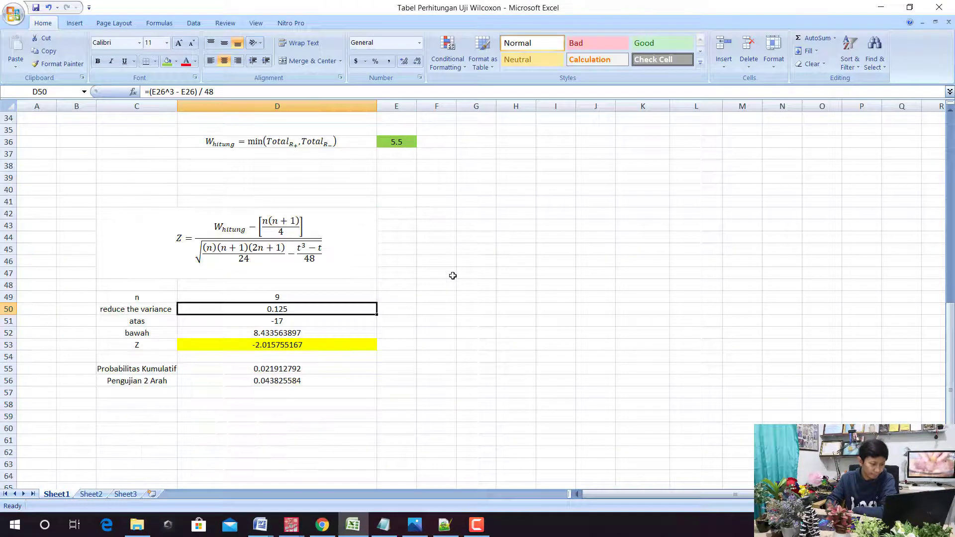
Fill the 0.125 variance-correction cell D50 green and select the atas cell D51.
{"action": "scroll", "coordinate": [440, 281], "scroll_direction": "down", "scroll_amount": 1}
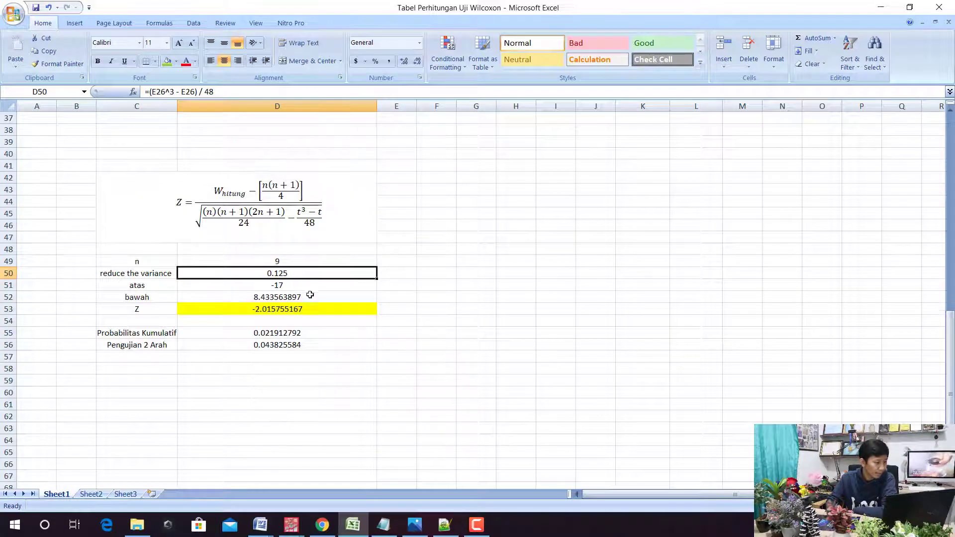
{"action": "left_click", "coordinate": [167, 60]}
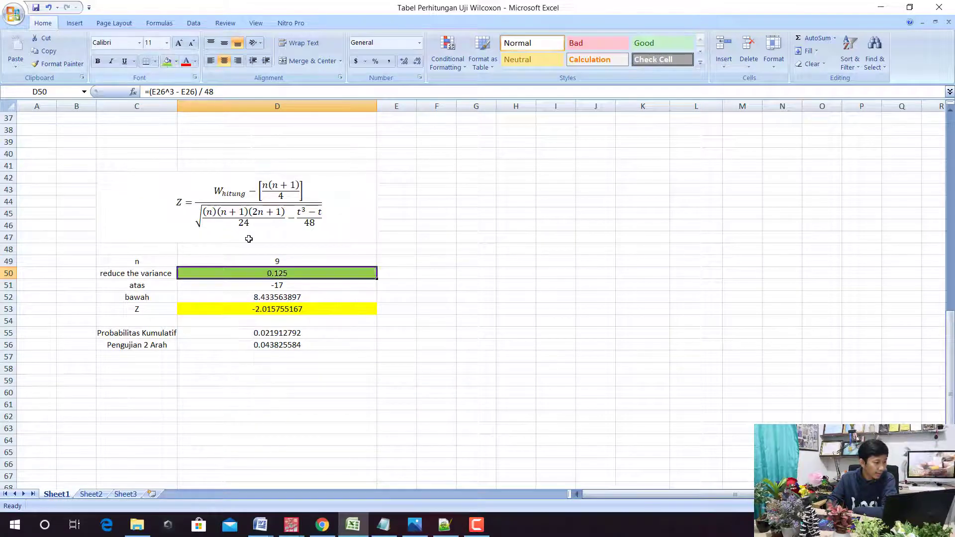
{"action": "left_click", "coordinate": [140, 286]}
{"action": "left_click", "coordinate": [280, 284]}
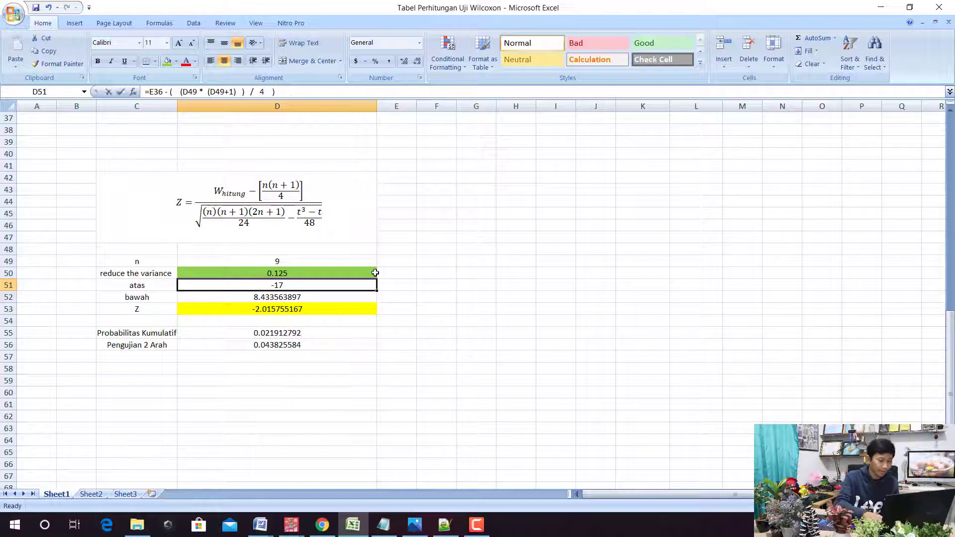
Undo the accidental overwrite of D51 and start its formula as =E36-( ).
{"action": "type", "text": "="}
{"action": "key", "text": "Return"}
{"action": "key", "text": "ctrl+z"}
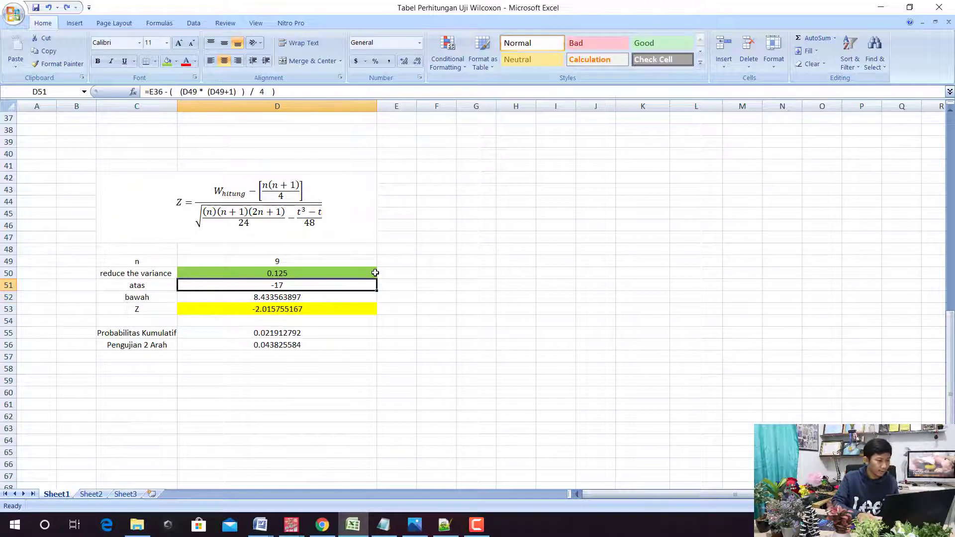
{"action": "type", "text": "="}
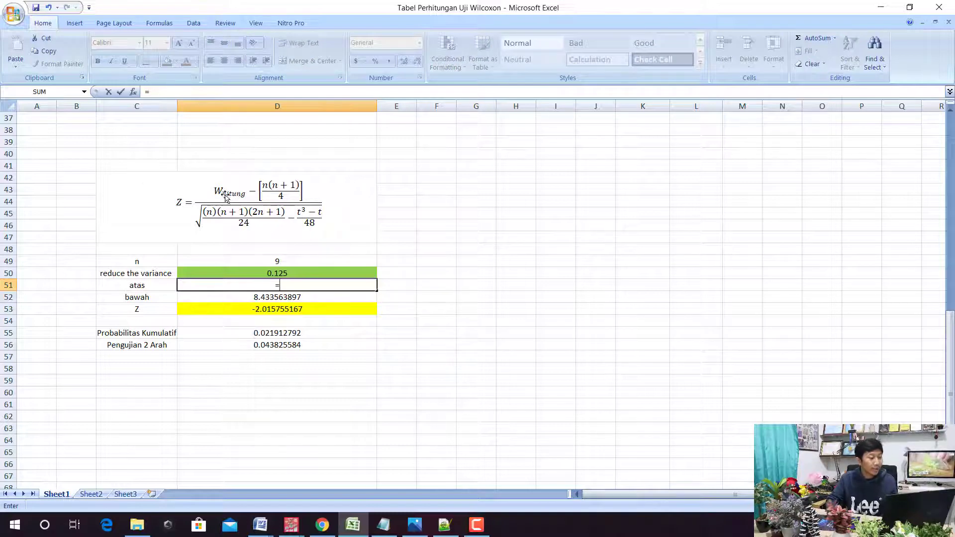
{"action": "scroll", "coordinate": [222, 193], "scroll_direction": "up", "scroll_amount": 3}
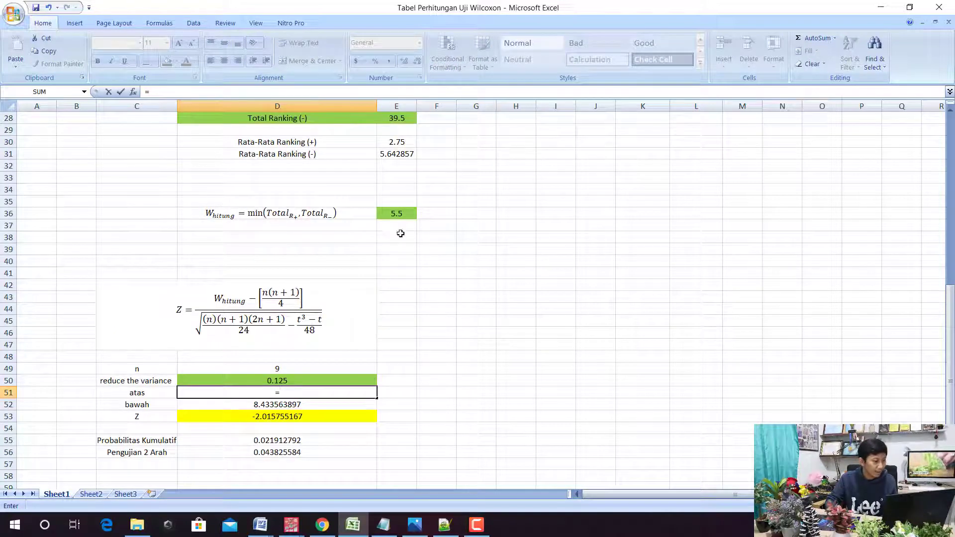
{"action": "left_click", "coordinate": [408, 212]}
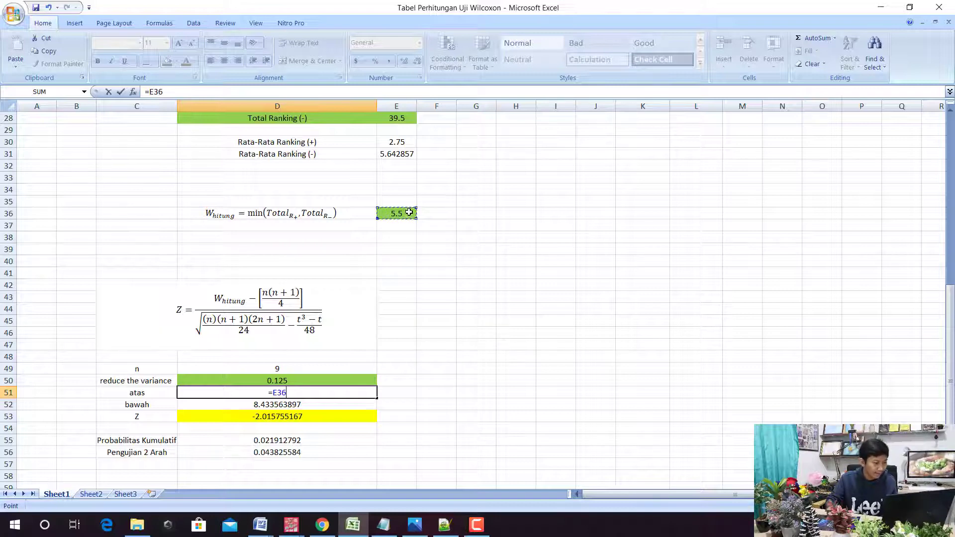
{"action": "type", "text": " -"}
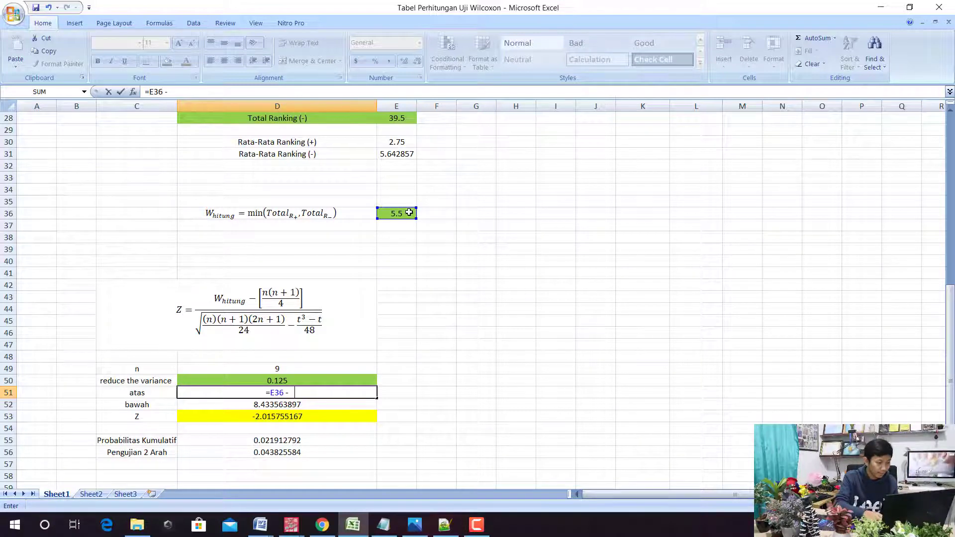
{"action": "type", "text": "  ("}
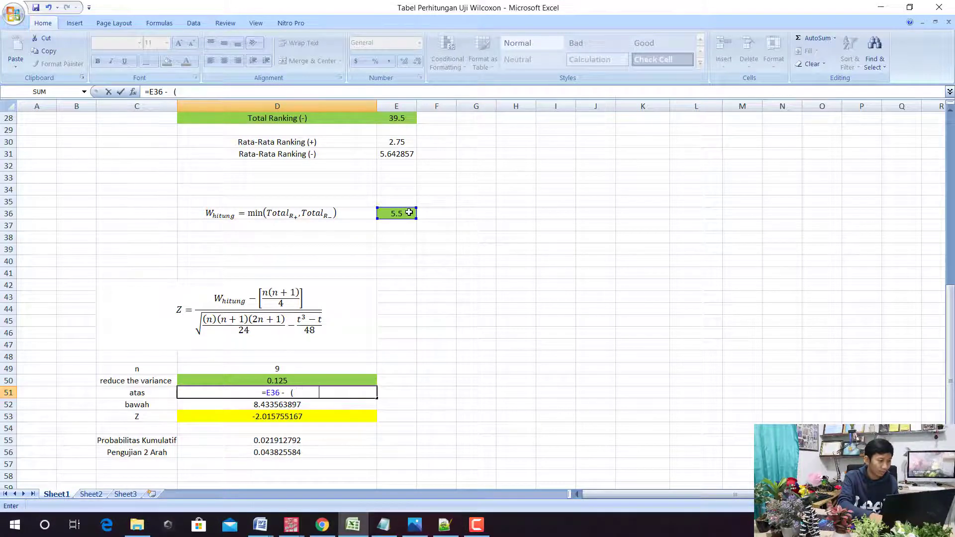
{"action": "type", "text": "          )"}
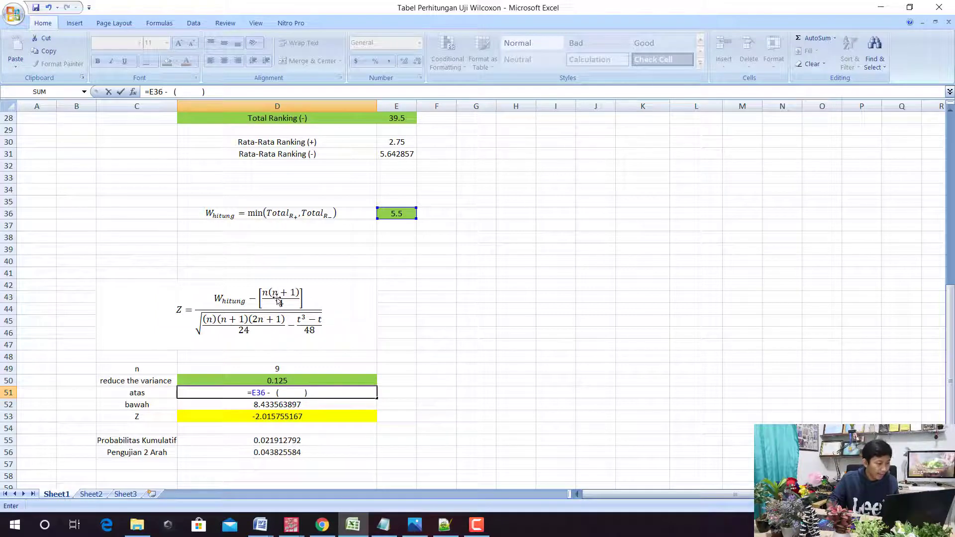
Complete the atas formula with D49*(D49+1)/4 so D51 shows -17.
{"action": "left_click", "coordinate": [187, 91]}
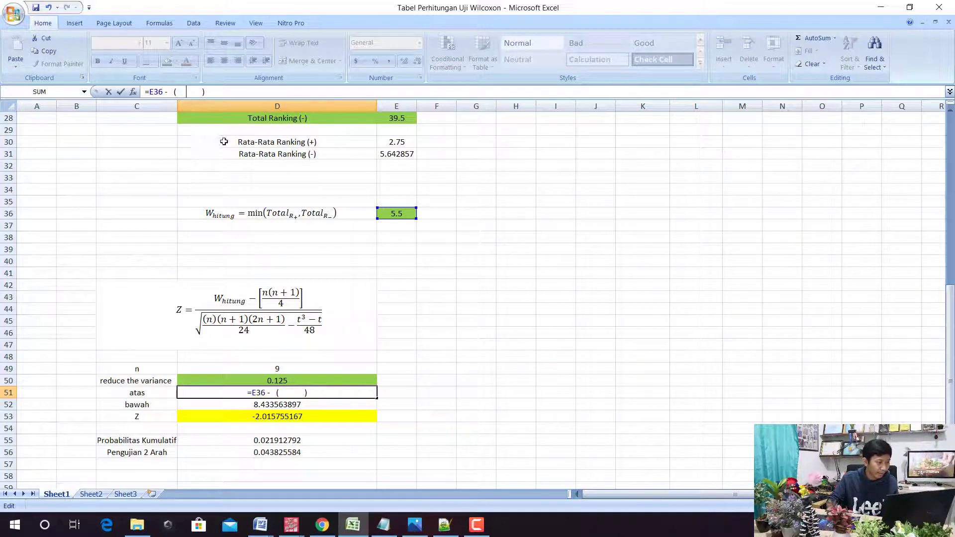
{"action": "left_click", "coordinate": [294, 371]}
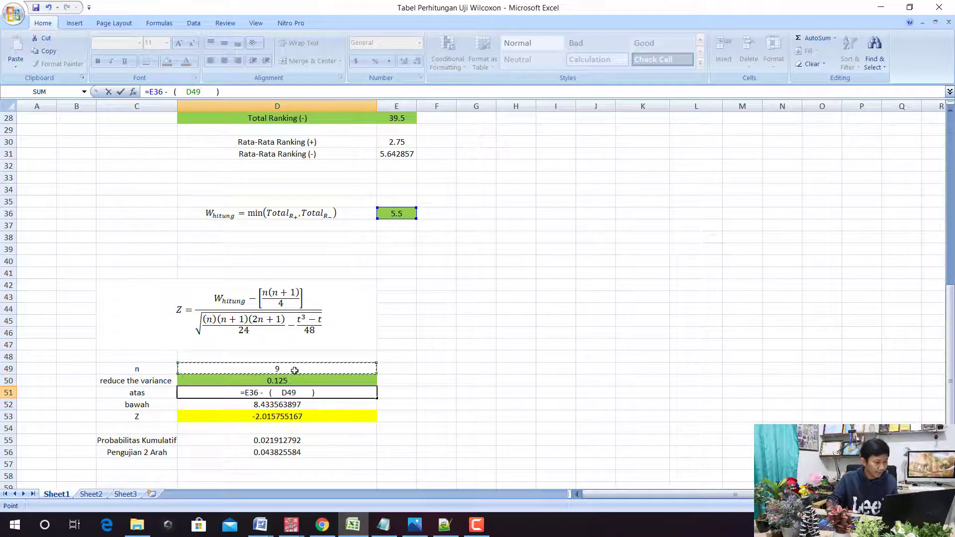
{"action": "type", "text": "*"}
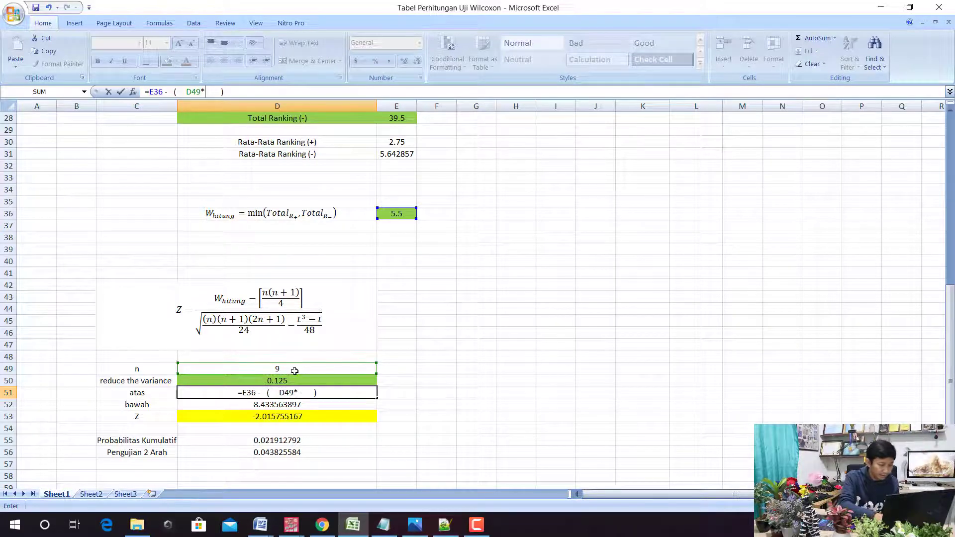
{"action": "type", "text": "(   )"}
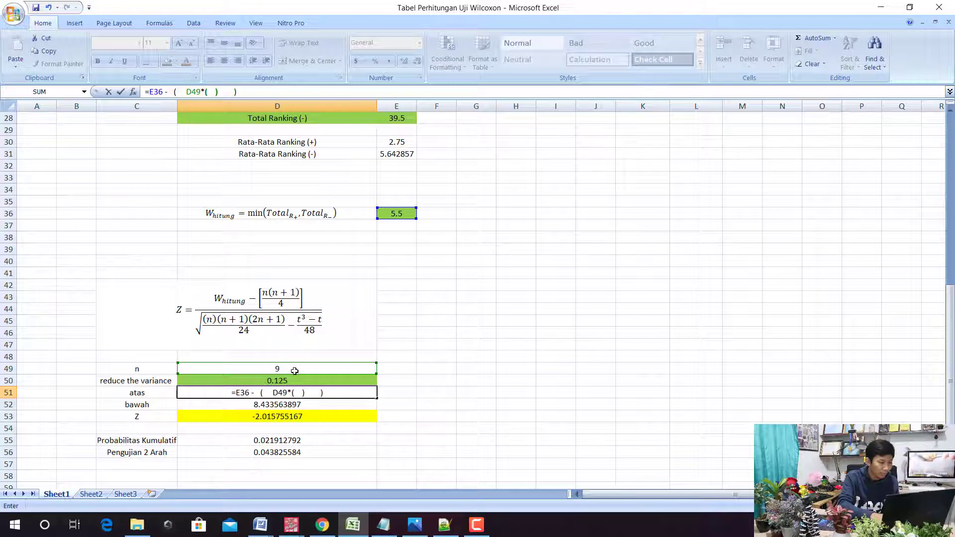
{"action": "left_click", "coordinate": [212, 93]}
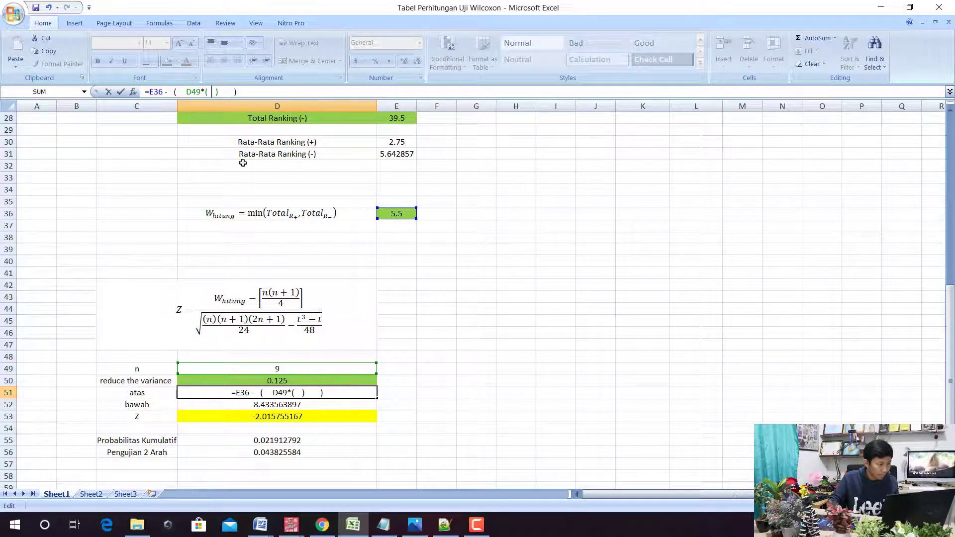
{"action": "left_click", "coordinate": [286, 371]}
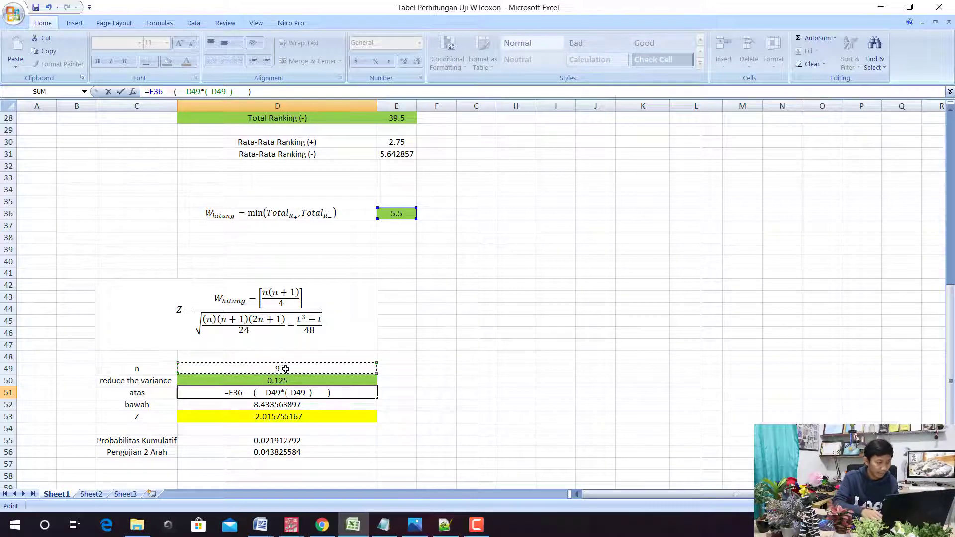
{"action": "type", "text": "+1"}
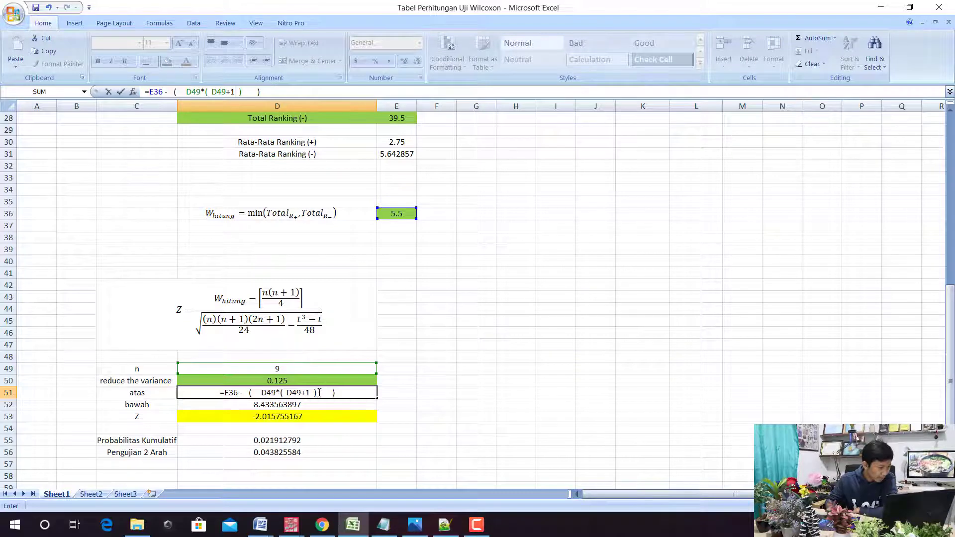
{"action": "left_click", "coordinate": [319, 394]}
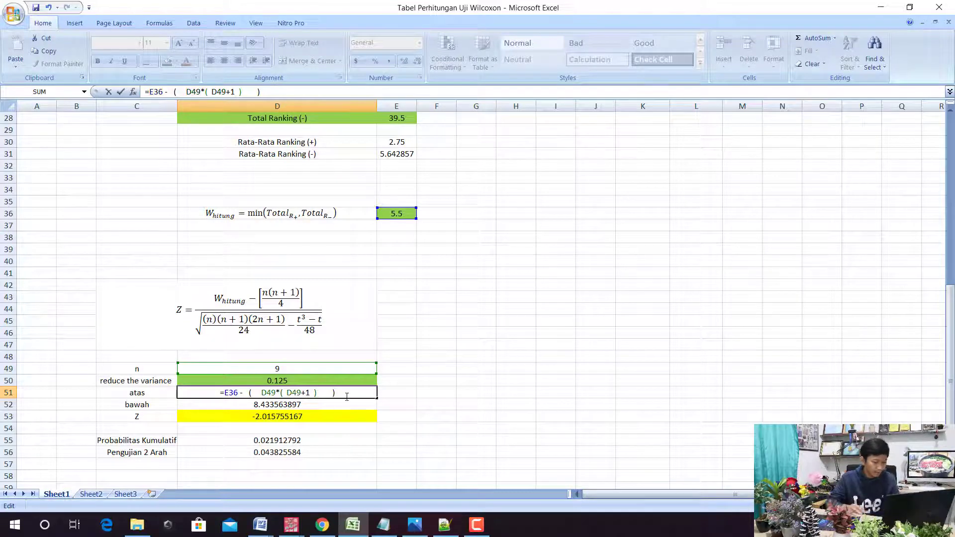
{"action": "type", "text": "/  2"}
{"action": "type", "text": "4"}
{"action": "key", "text": "Return"}
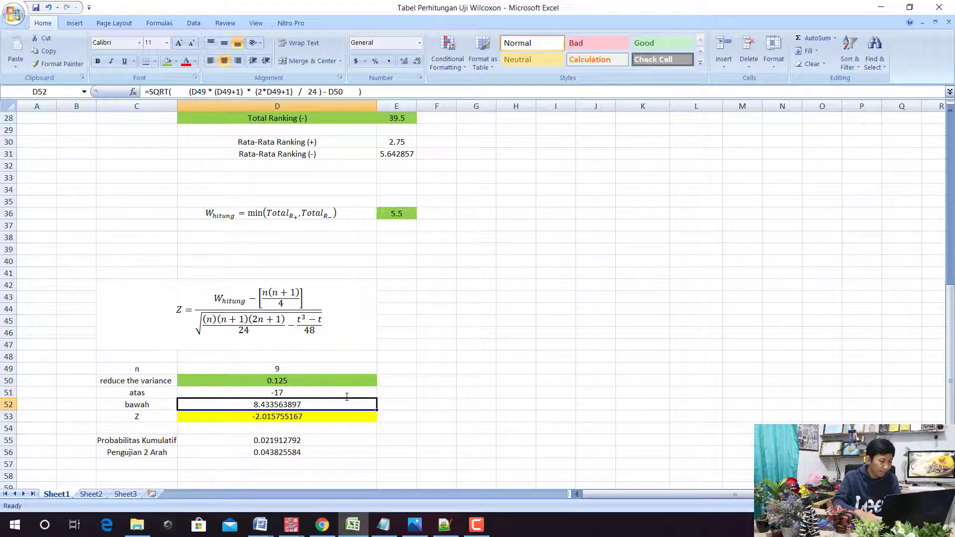
Fill the atas cell D51 green and compare it with the Word equation's colours.
{"action": "left_click", "coordinate": [347, 397]}
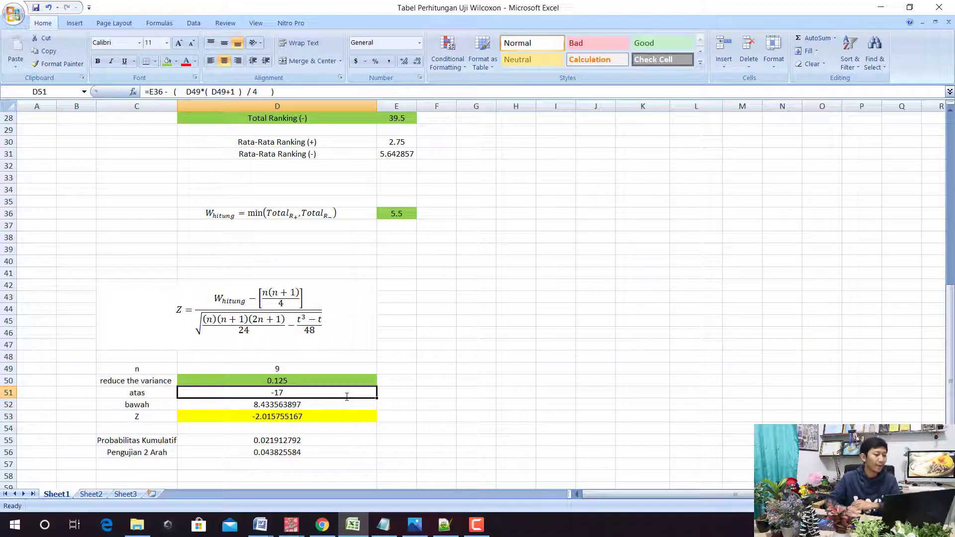
{"action": "left_click", "coordinate": [167, 61]}
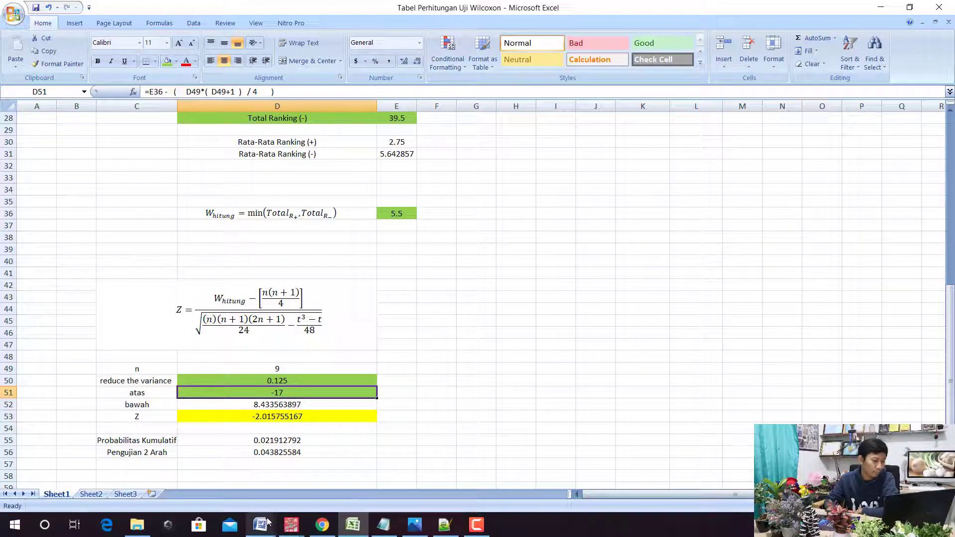
{"action": "left_click", "coordinate": [214, 482]}
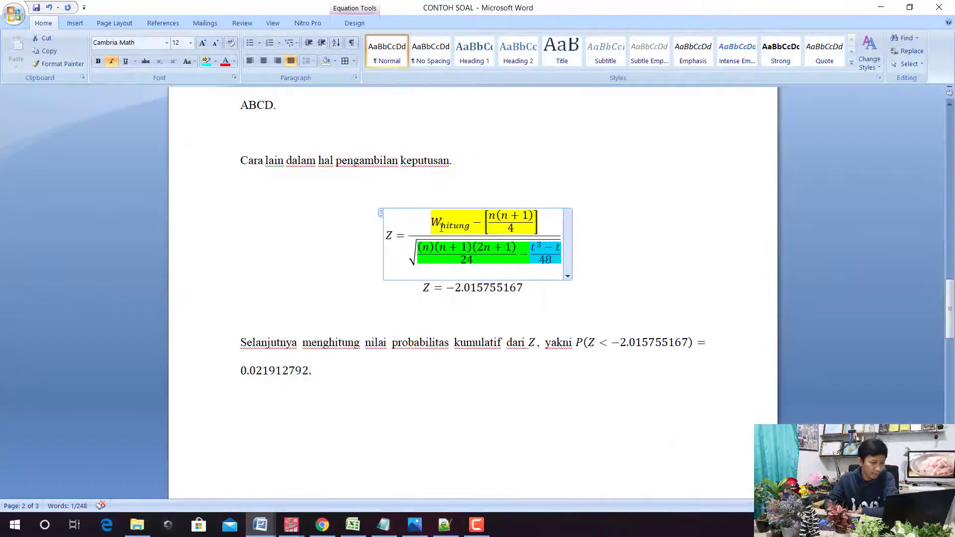
{"action": "left_click", "coordinate": [881, 6]}
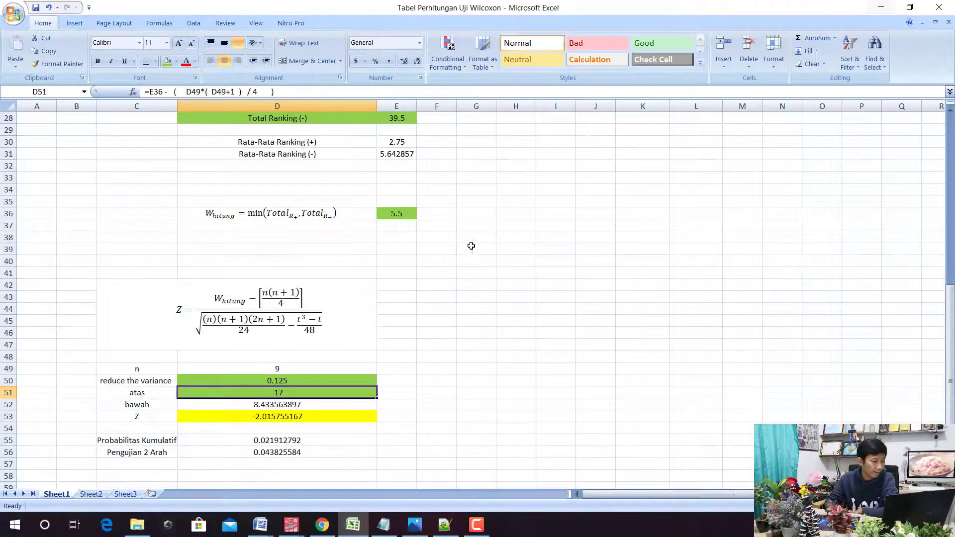
Clear the bawah cell D52 and begin rebuilding it with =SQRT(.
{"action": "left_click", "coordinate": [277, 405]}
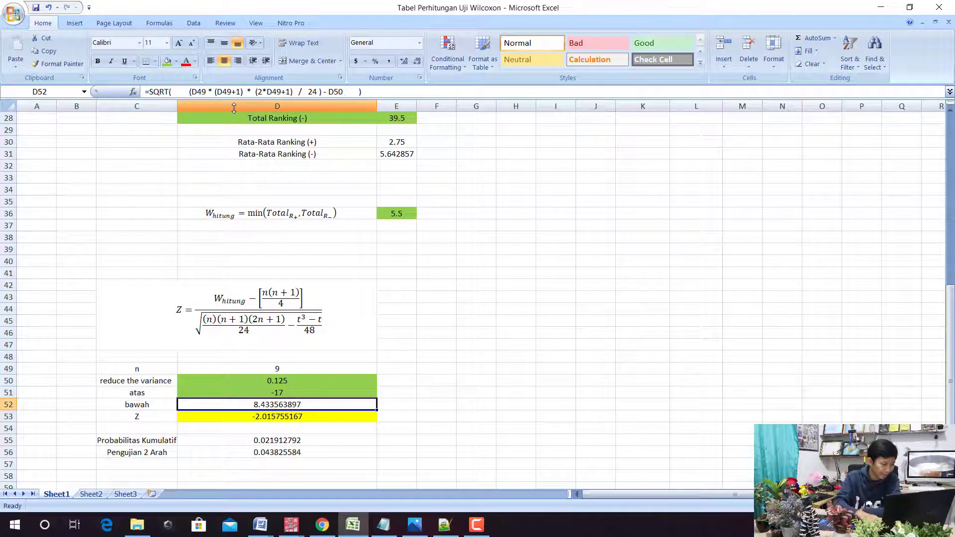
{"action": "key", "text": "Delete"}
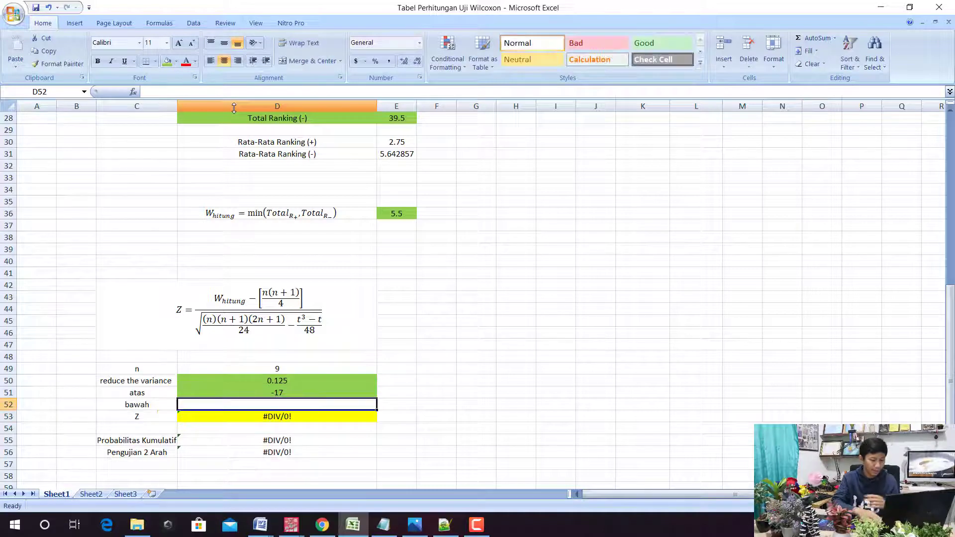
{"action": "type", "text": "=sqrt("}
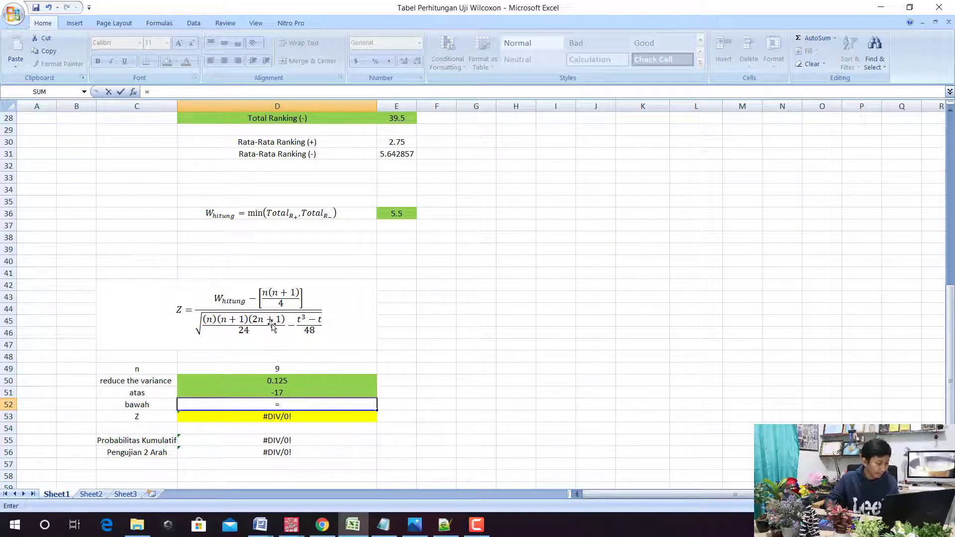
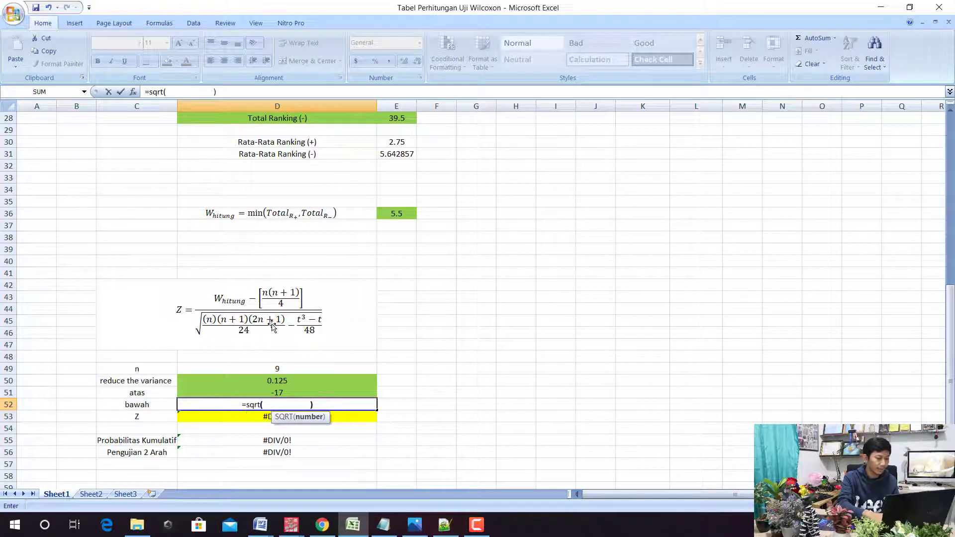
Enter =SQRT((D49*(D49+1)*(2*D49+1)/24)-D50) in D52 so bawah reads 8.433563897.
{"action": "left_click", "coordinate": [182, 91]}
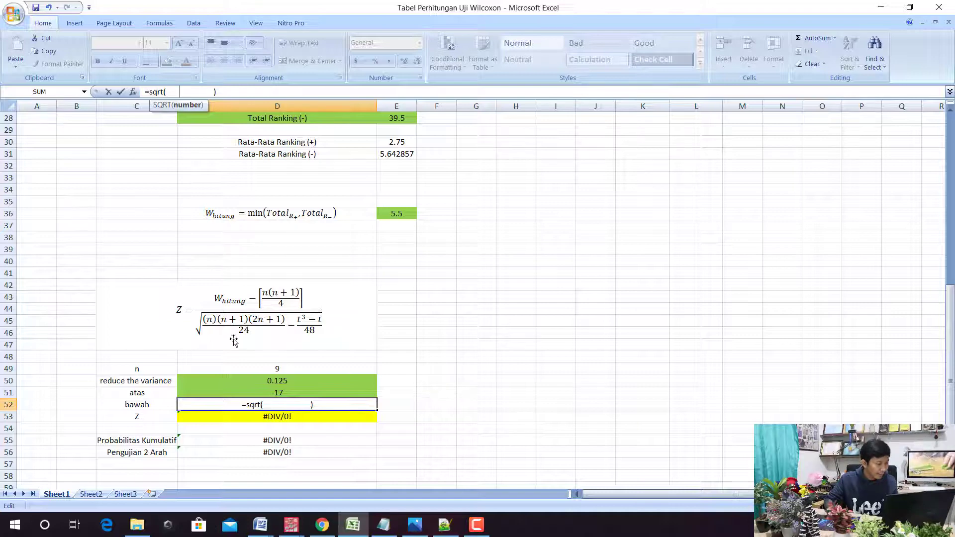
{"action": "left_click", "coordinate": [264, 368]}
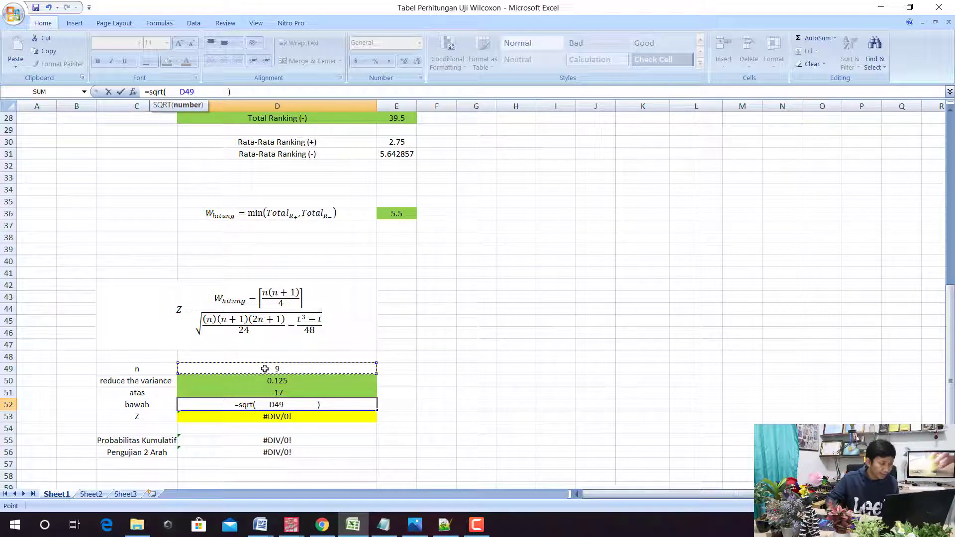
{"action": "type", "text": "*"}
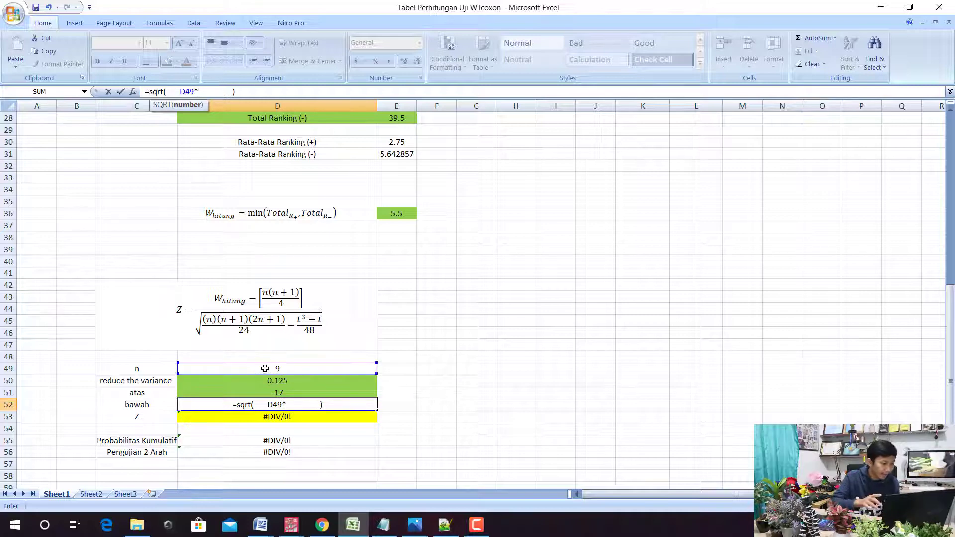
{"action": "type", "text": "("}
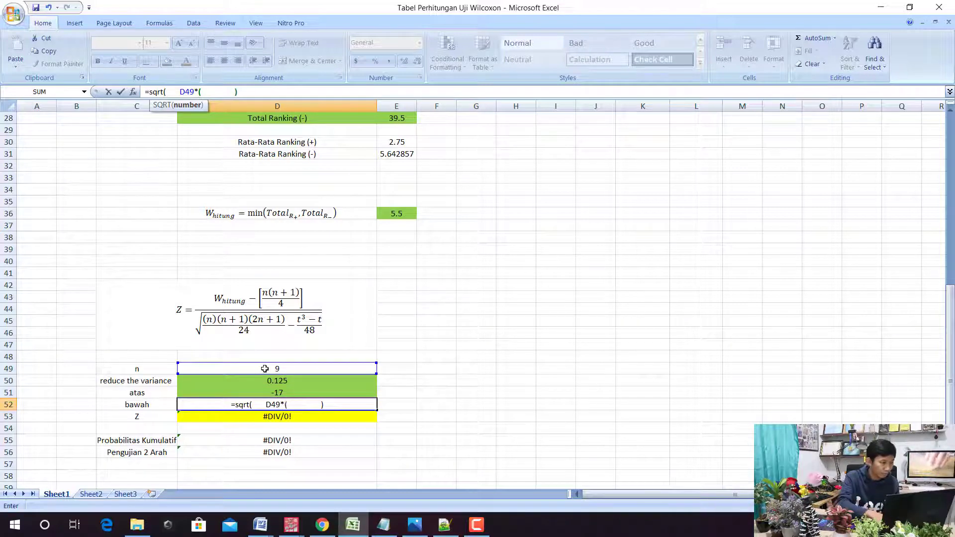
{"action": "left_click", "coordinate": [265, 368]}
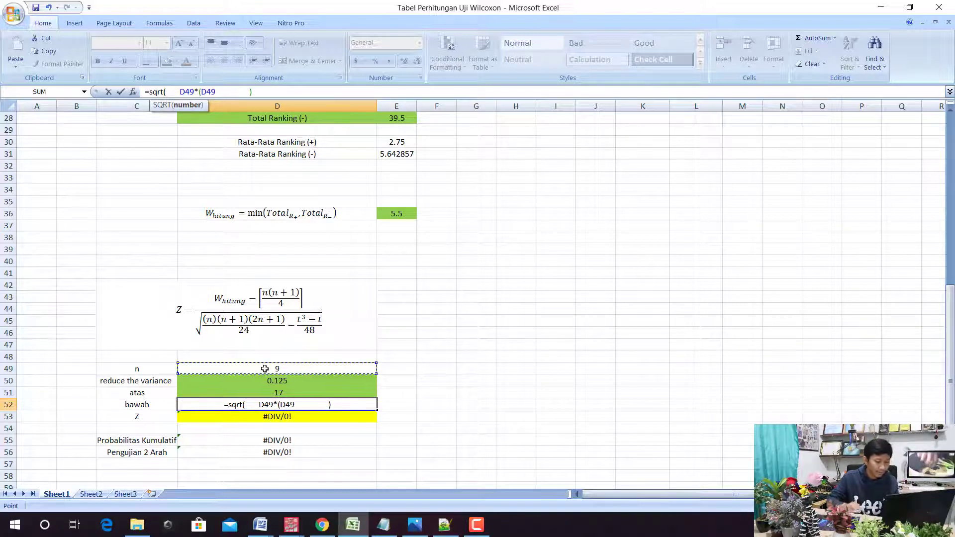
{"action": "type", "text": "+1)"}
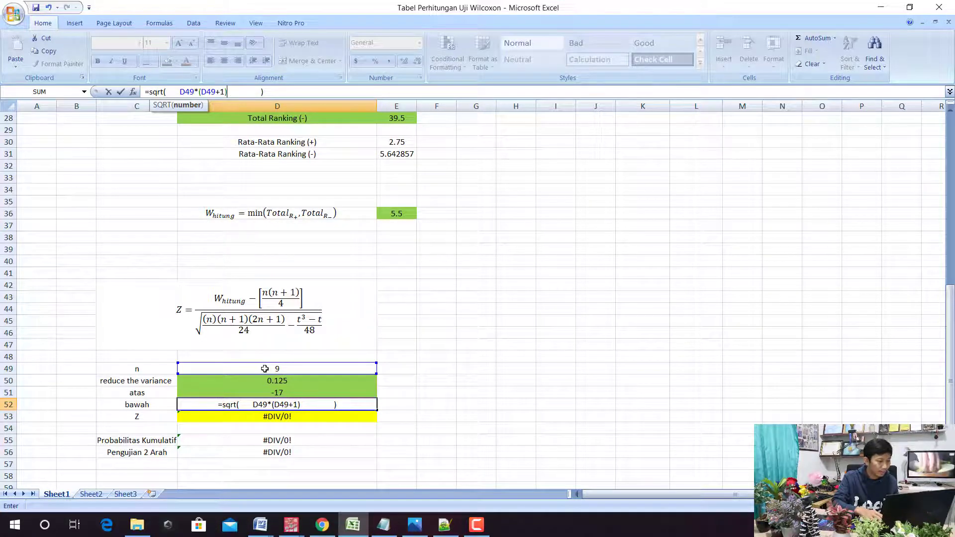
{"action": "type", "text": "*"}
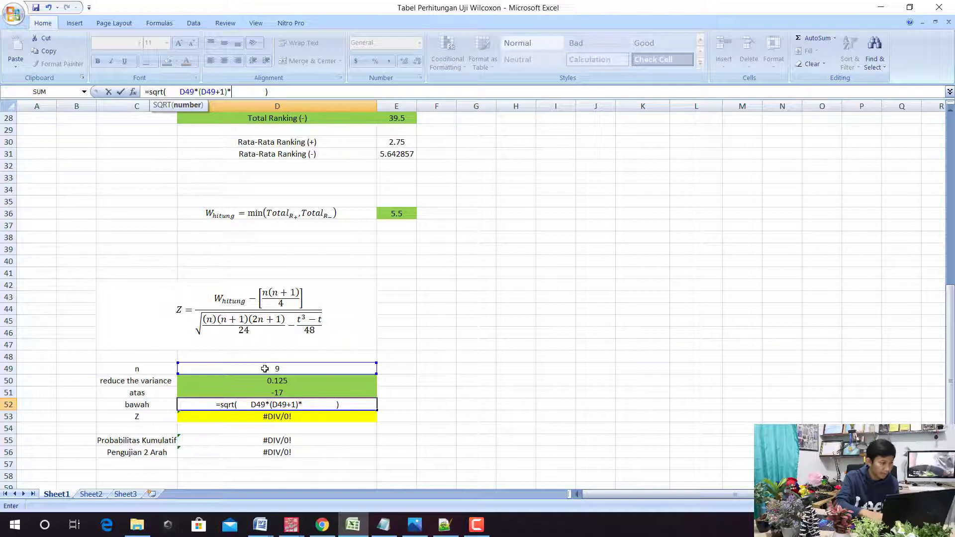
{"action": "type", "text": "("}
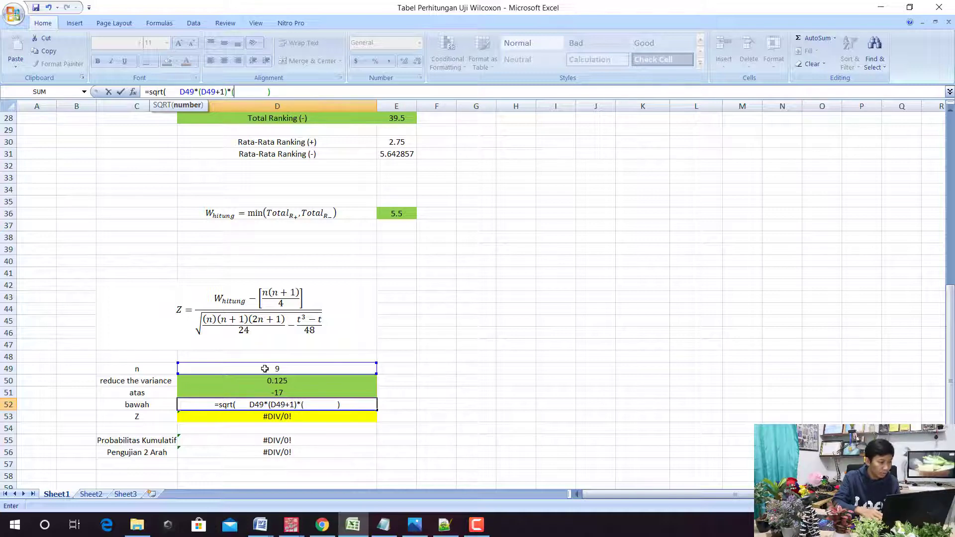
{"action": "type", "text": "2*"}
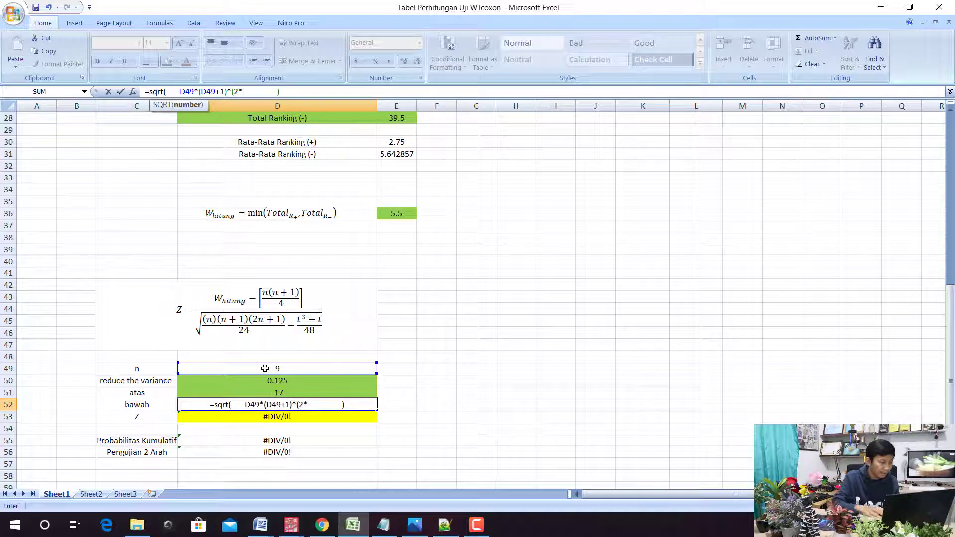
{"action": "left_click", "coordinate": [265, 368]}
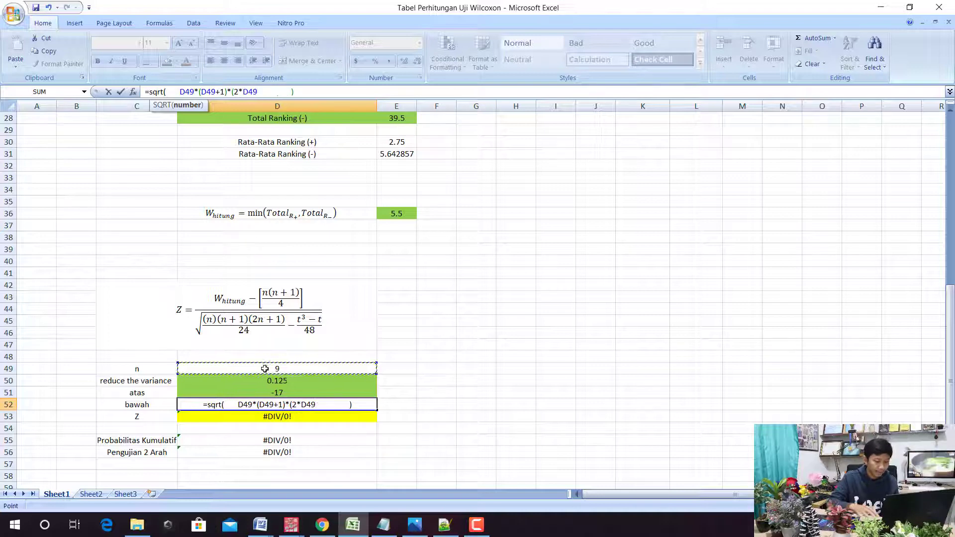
{"action": "type", "text": "+1"}
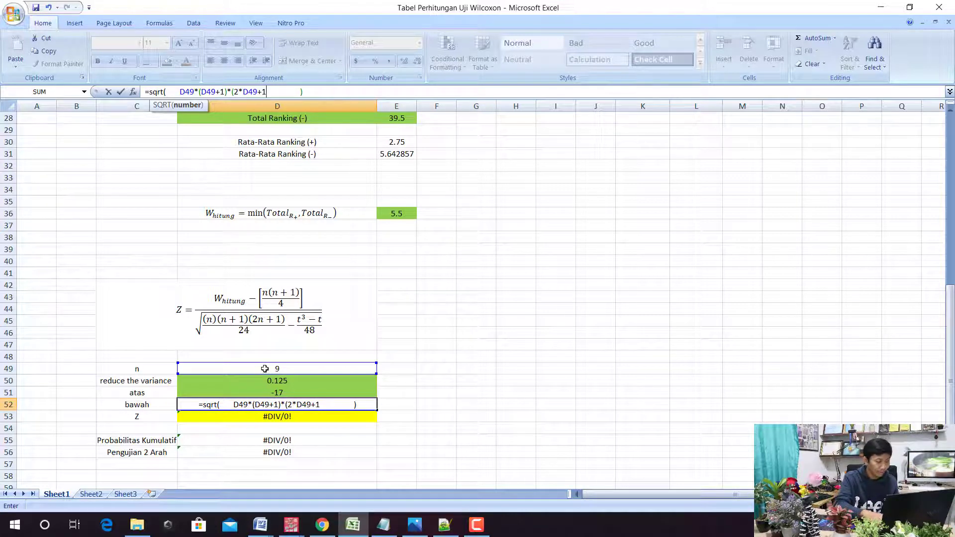
{"action": "type", "text": ")"}
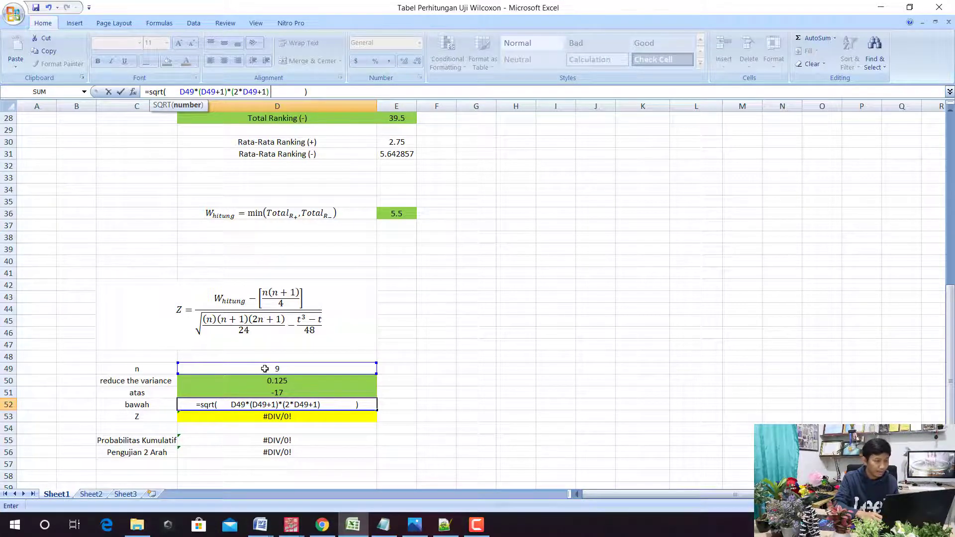
{"action": "type", "text": "  /  2  "}
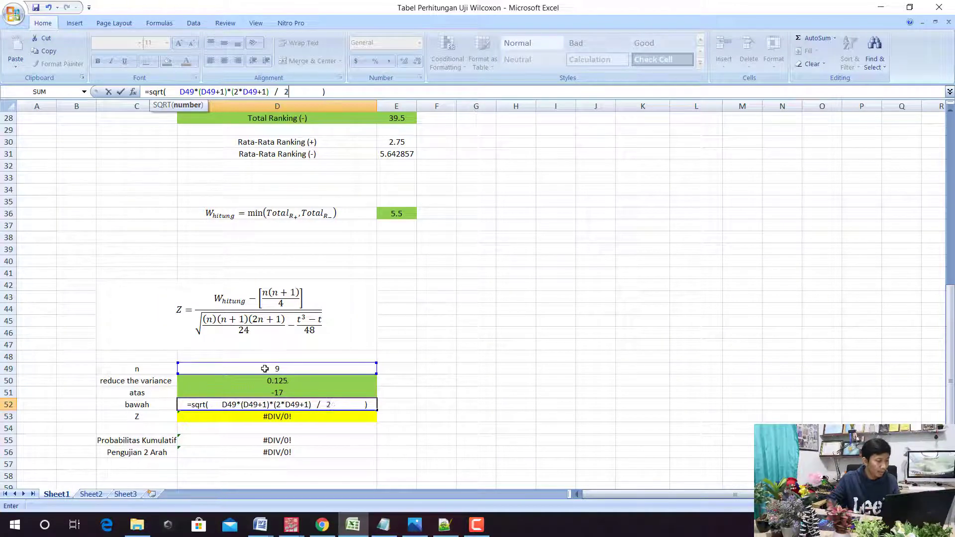
{"action": "type", "text": "4"}
{"action": "left_click", "coordinate": [180, 91]}
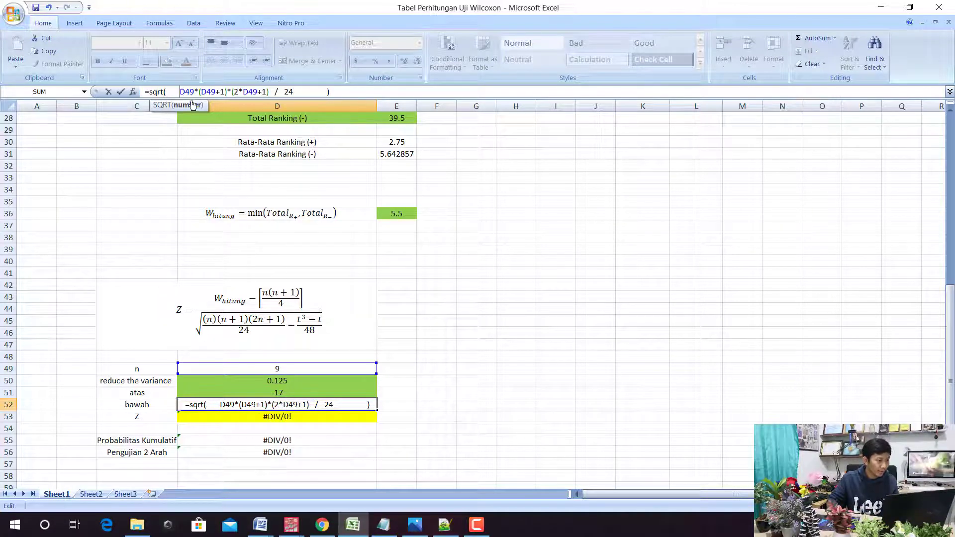
{"action": "type", "text": "("}
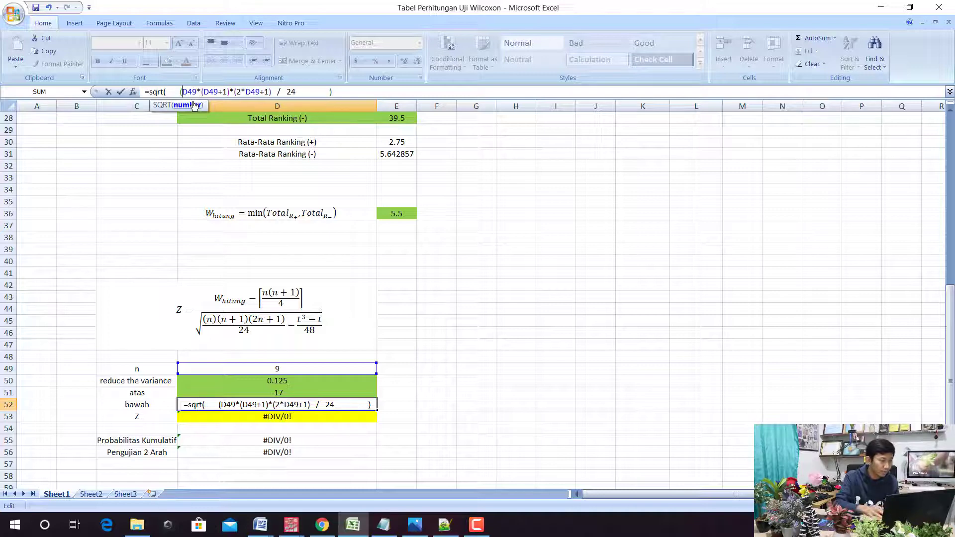
{"action": "left_click", "coordinate": [305, 94]}
{"action": "type", "text": ")"}
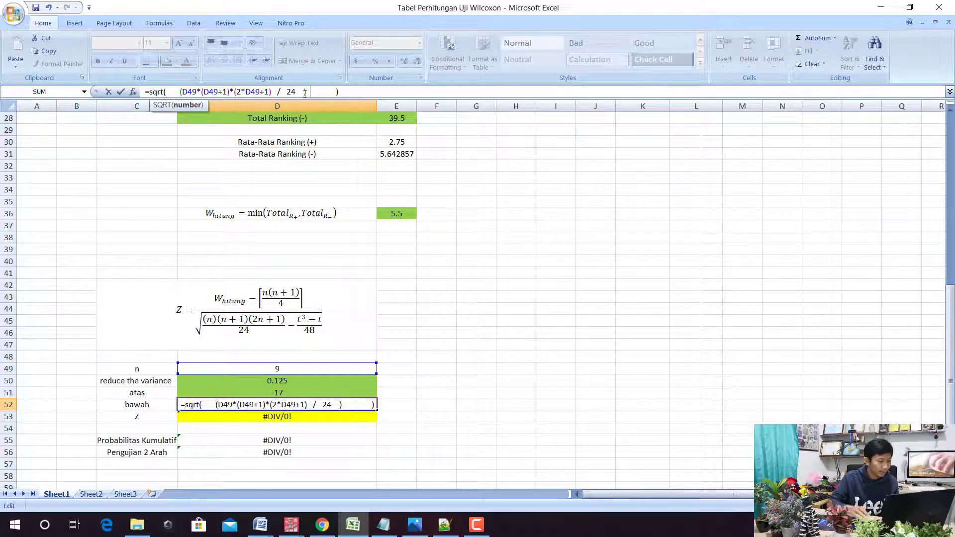
{"action": "type", "text": "  -"}
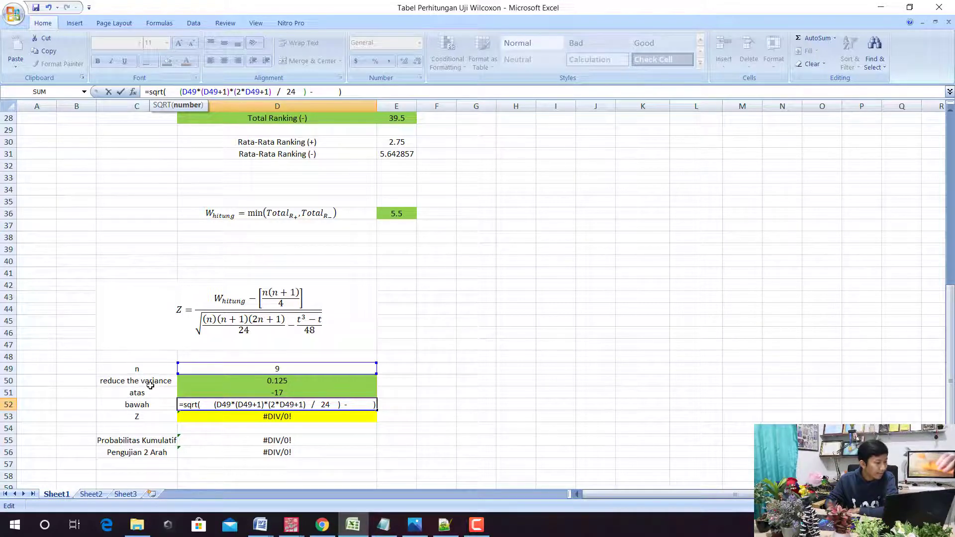
{"action": "left_click", "coordinate": [289, 381]}
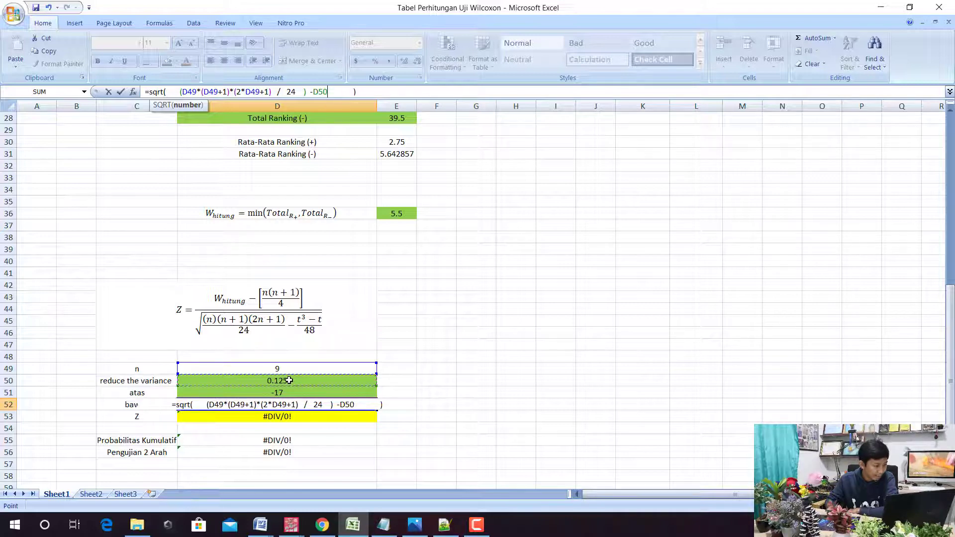
{"action": "key", "text": "Return"}
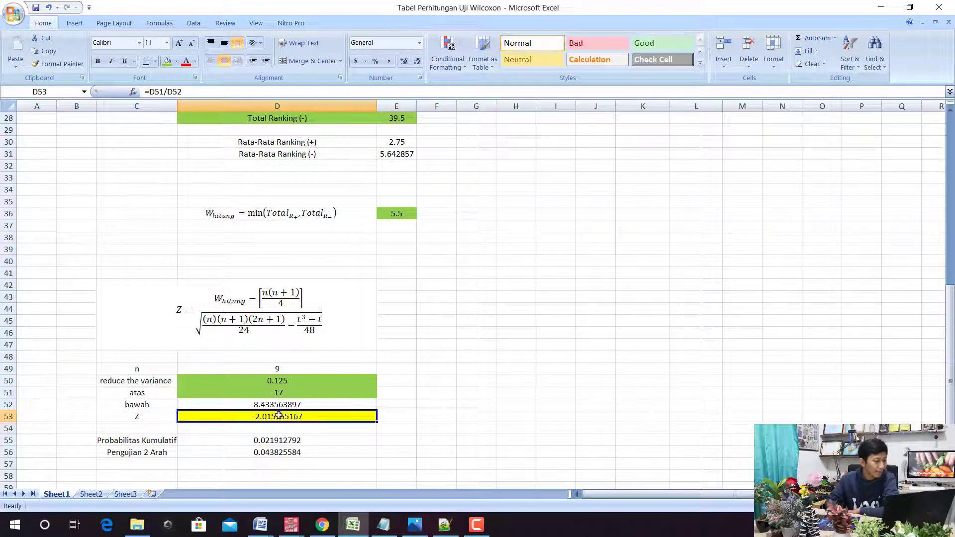
Fill the Z cell D53 red, show it to 3 decimals (-2.016), and bring up the SPSS viewer.
{"action": "left_click", "coordinate": [176, 61]}
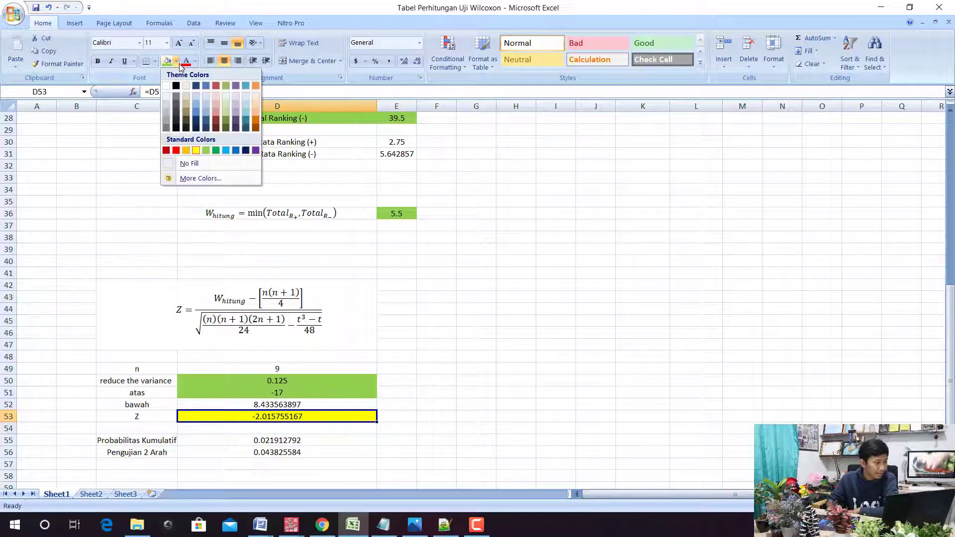
{"action": "left_click", "coordinate": [176, 150]}
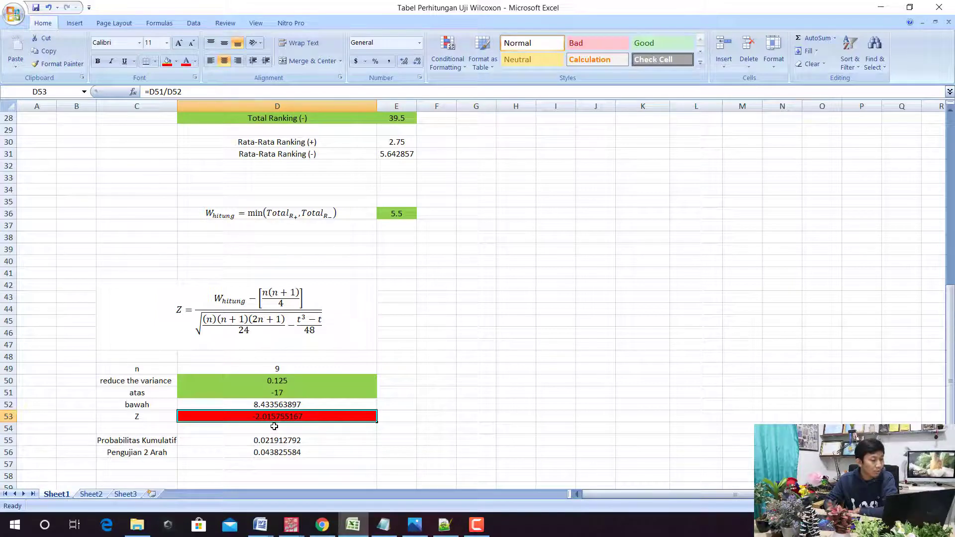
{"action": "left_click", "coordinate": [420, 77]}
{"action": "left_click", "coordinate": [348, 170]}
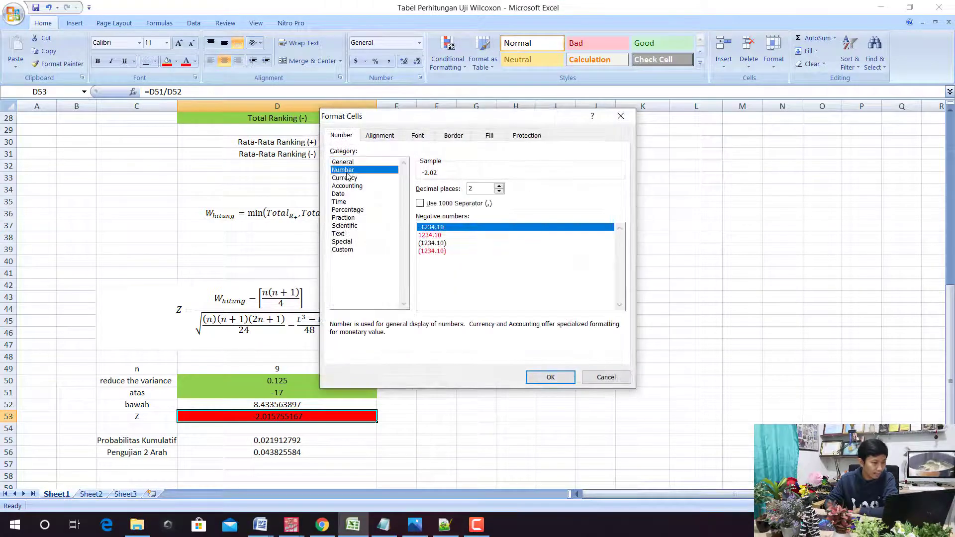
{"action": "left_click", "coordinate": [498, 185]}
{"action": "left_click", "coordinate": [532, 377]}
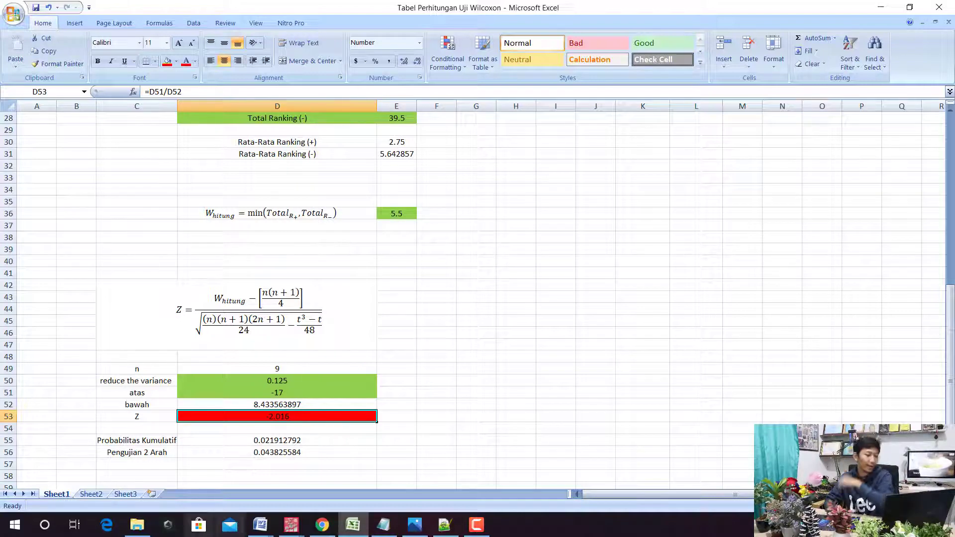
{"action": "left_click", "coordinate": [279, 520]}
{"action": "left_click", "coordinate": [358, 473]}
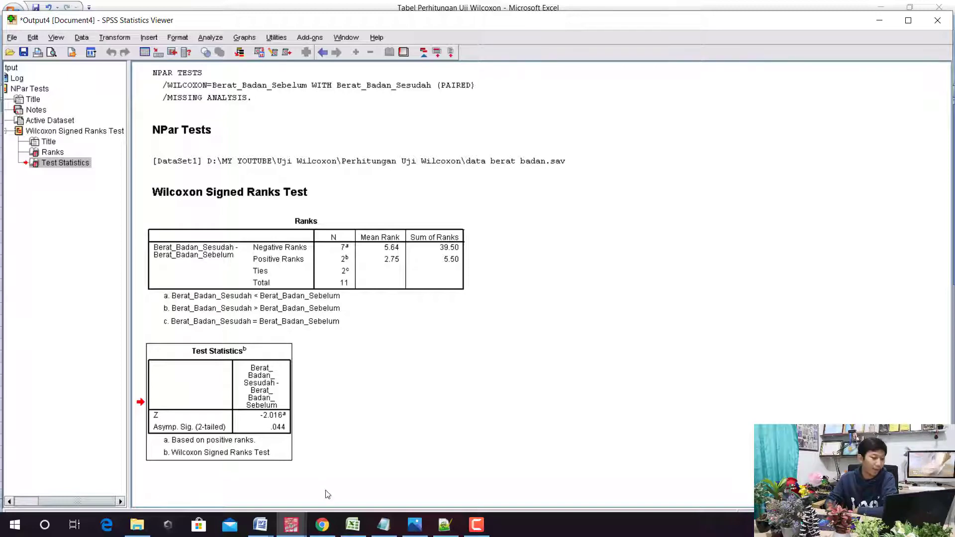
Switch from the SPSS output back to the Excel Wilcoxon calculation workbook.
{"action": "left_click", "coordinate": [353, 524]}
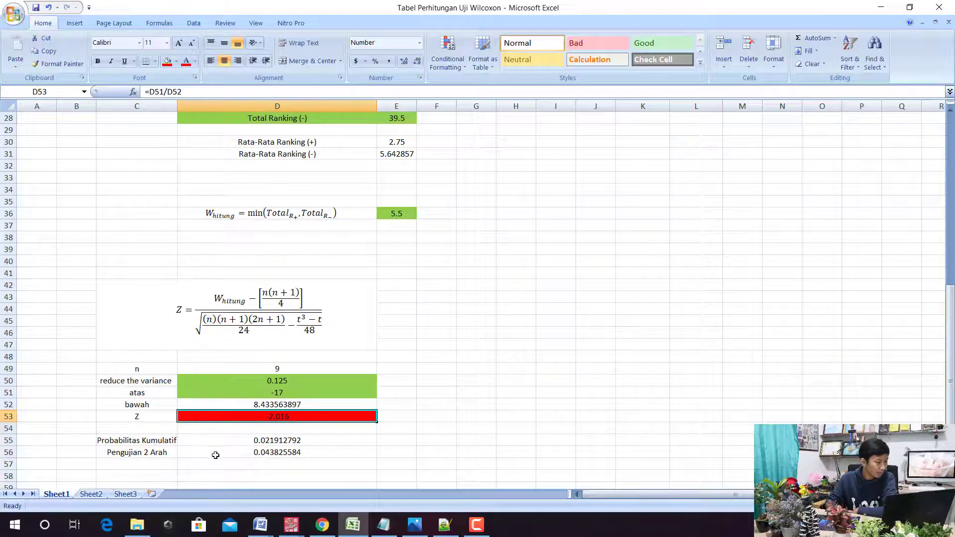
Re-enter =NORMSDIST(D53) in D55 (0.021912792) and fill the cell light blue.
{"action": "left_click", "coordinate": [255, 442]}
{"action": "key", "text": "Delete"}
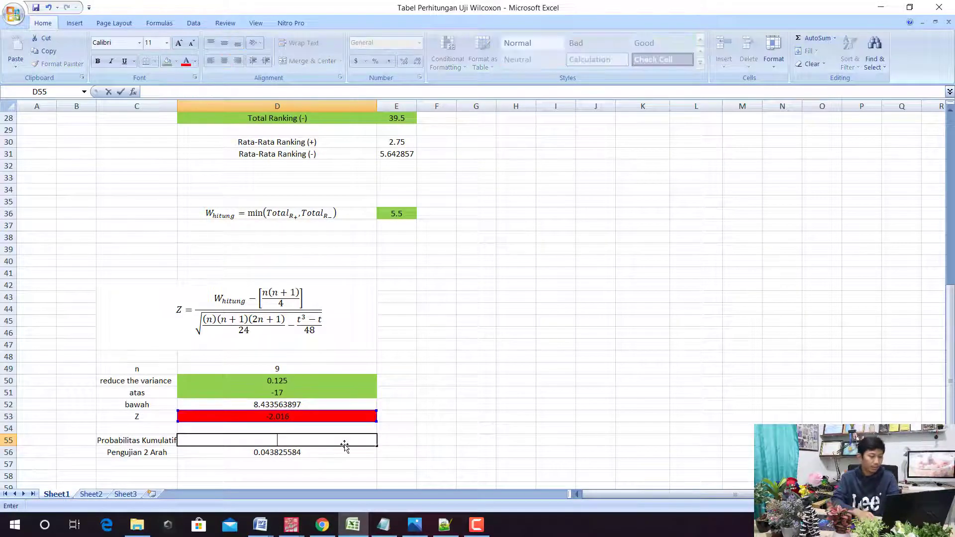
{"action": "type", "text": "=no"}
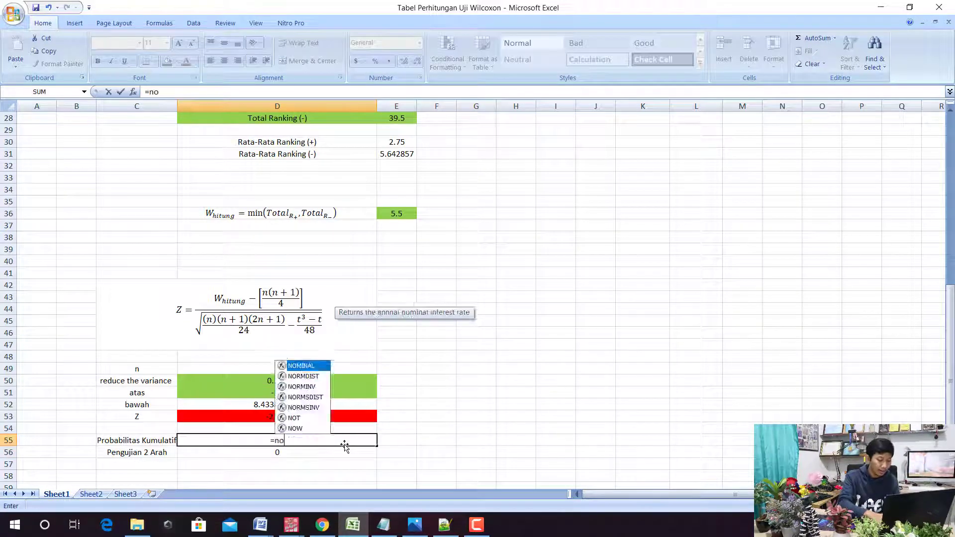
{"action": "type", "text": "r"}
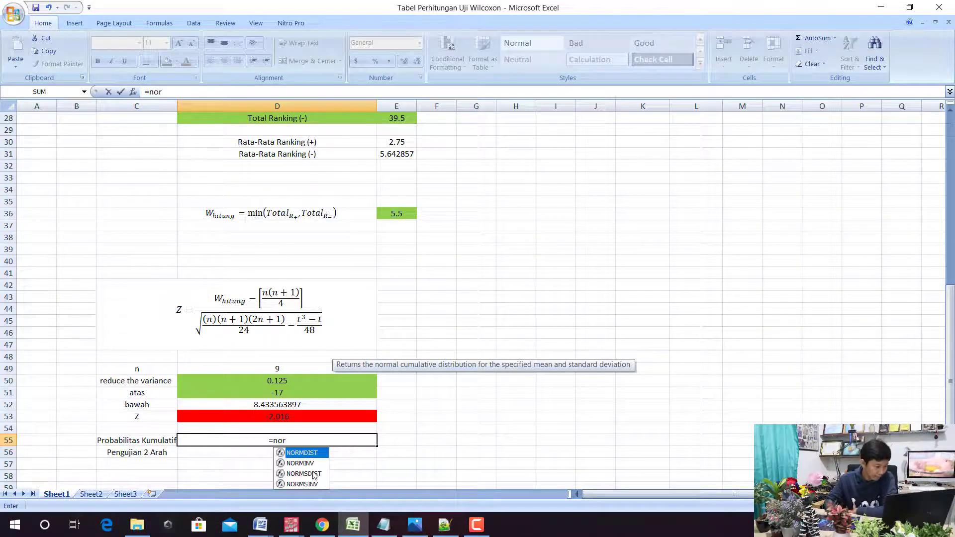
{"action": "left_click", "coordinate": [313, 474]}
{"action": "double_click", "coordinate": [303, 474]}
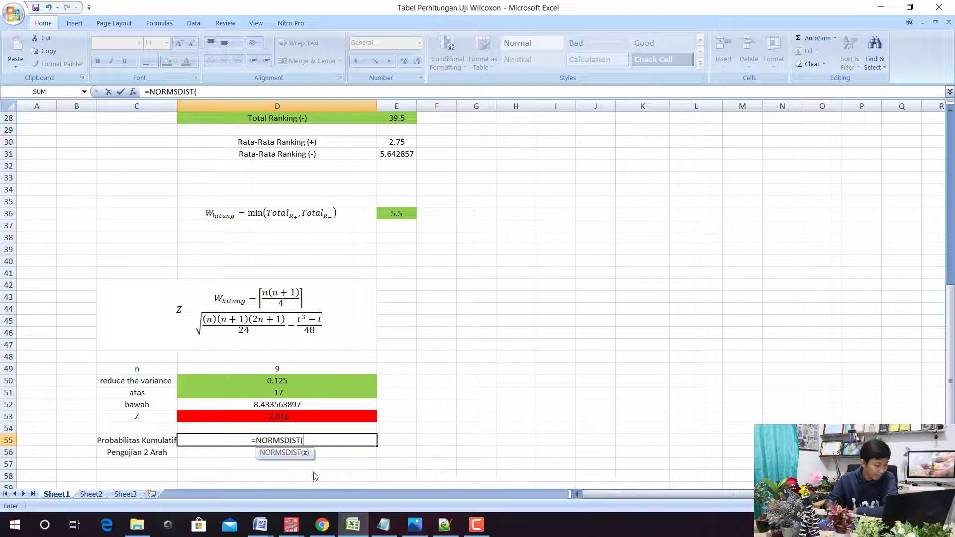
{"action": "left_click", "coordinate": [306, 416]}
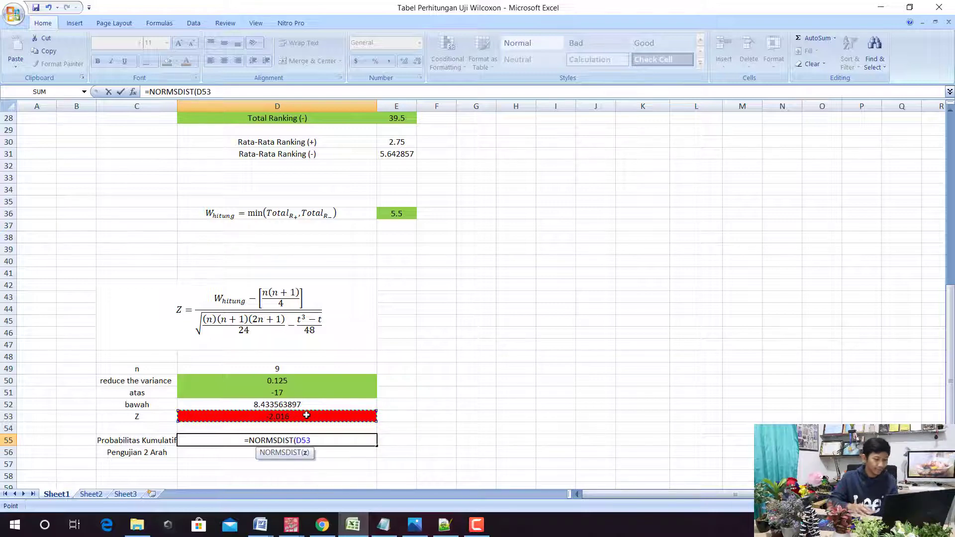
{"action": "type", "text": ")"}
{"action": "key", "text": "Return"}
{"action": "key", "text": "Up"}
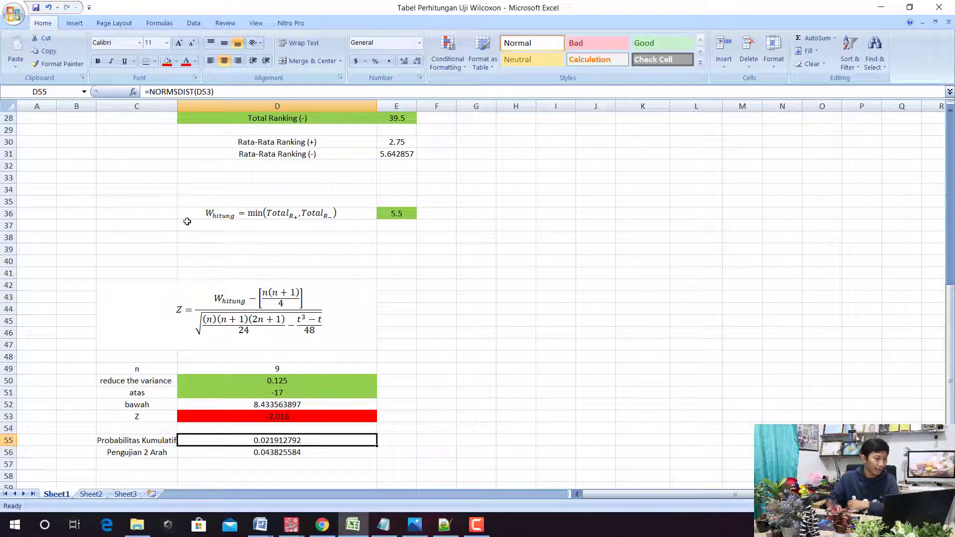
{"action": "left_click", "coordinate": [175, 65]}
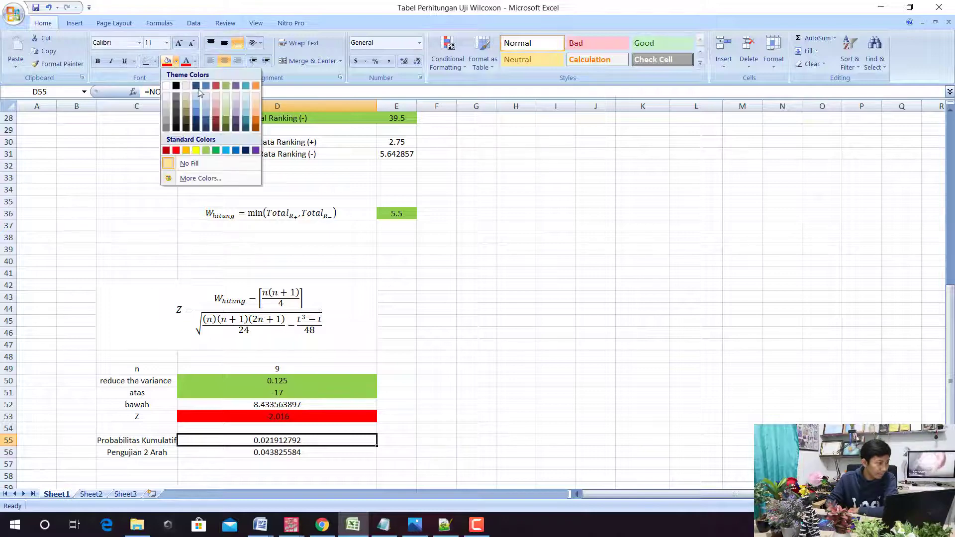
{"action": "left_click", "coordinate": [225, 150]}
Re-enter =2*D55 in D56 for the two-tailed probability 0.043825584.
{"action": "scroll", "coordinate": [293, 346], "scroll_direction": "down", "scroll_amount": 4}
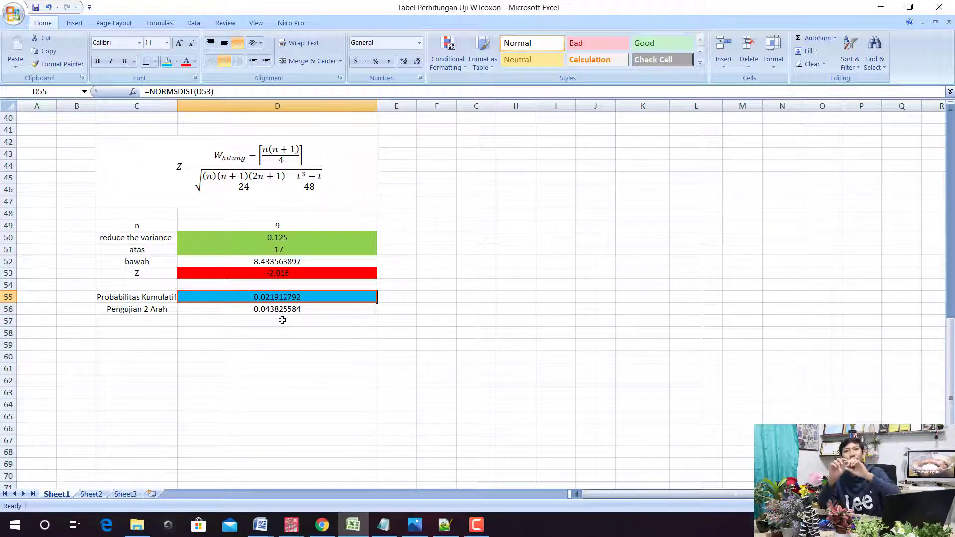
{"action": "left_click", "coordinate": [295, 308]}
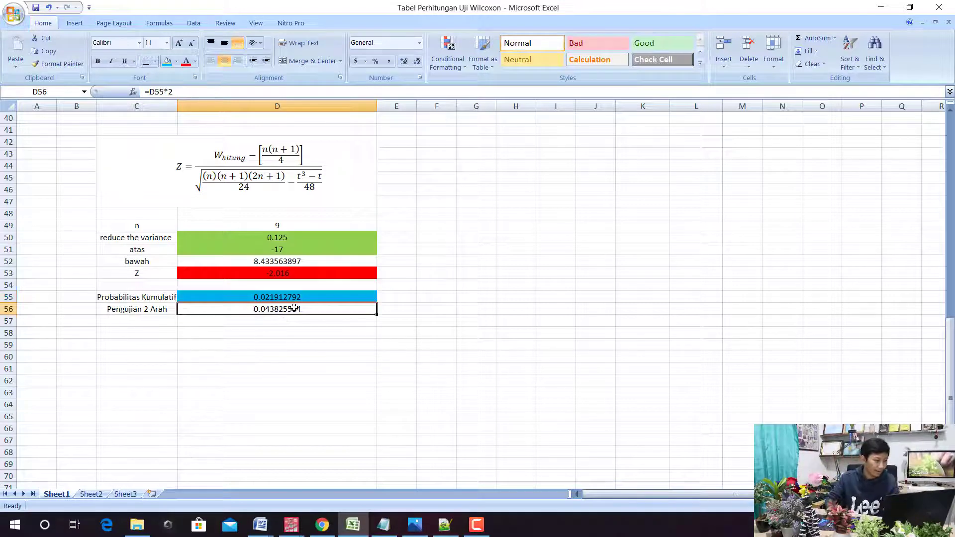
{"action": "key", "text": "Delete"}
{"action": "left_click", "coordinate": [314, 358]}
{"action": "left_click", "coordinate": [304, 319]}
{"action": "left_click", "coordinate": [304, 309]}
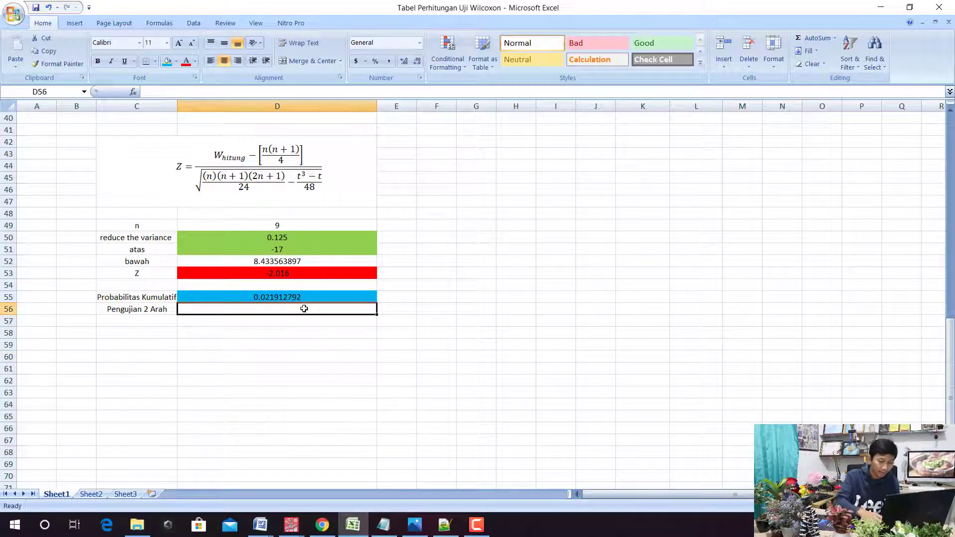
{"action": "type", "text": "=2*"}
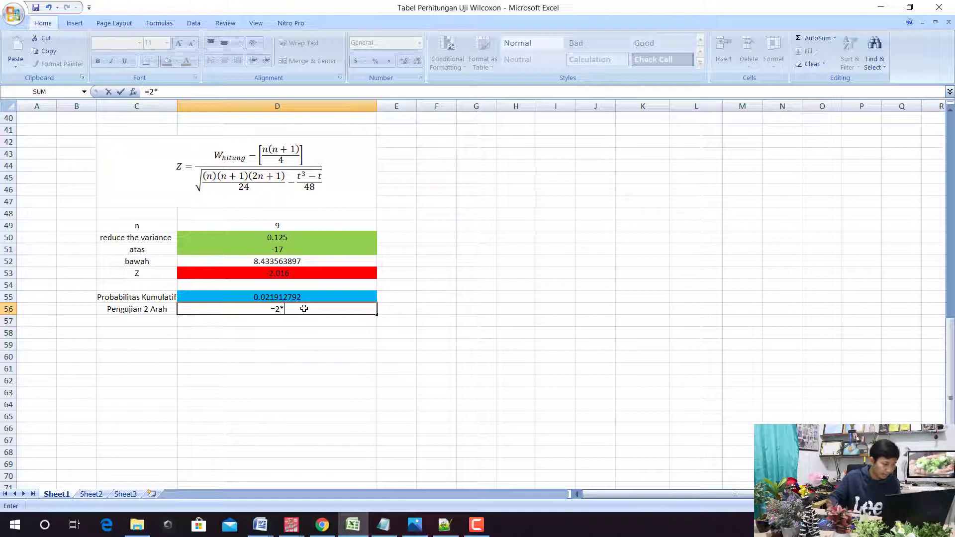
{"action": "left_click", "coordinate": [295, 297]}
{"action": "key", "text": "Return"}
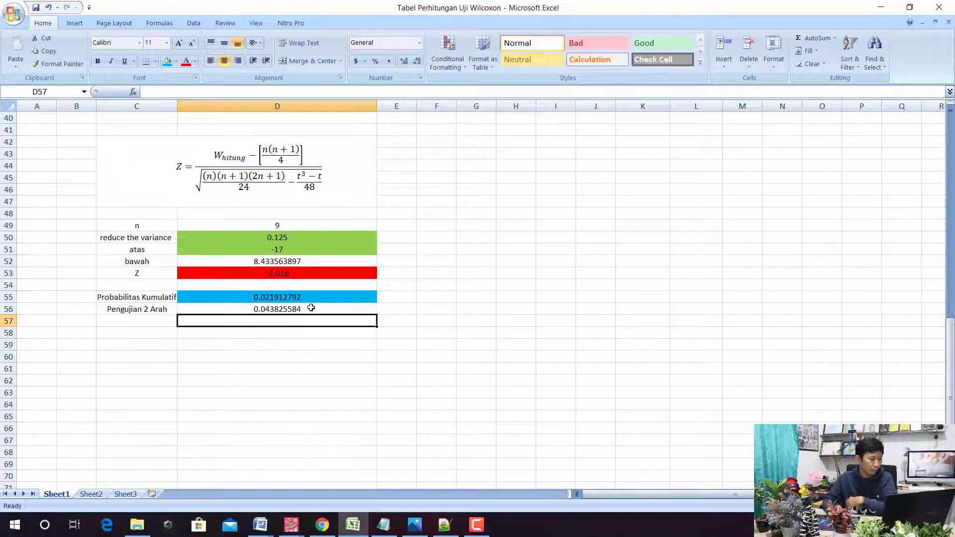
Format D56 as Number with 3 decimals to show 0.044, then compare against the SPSS output.
{"action": "left_click", "coordinate": [311, 307]}
{"action": "left_click", "coordinate": [420, 78]}
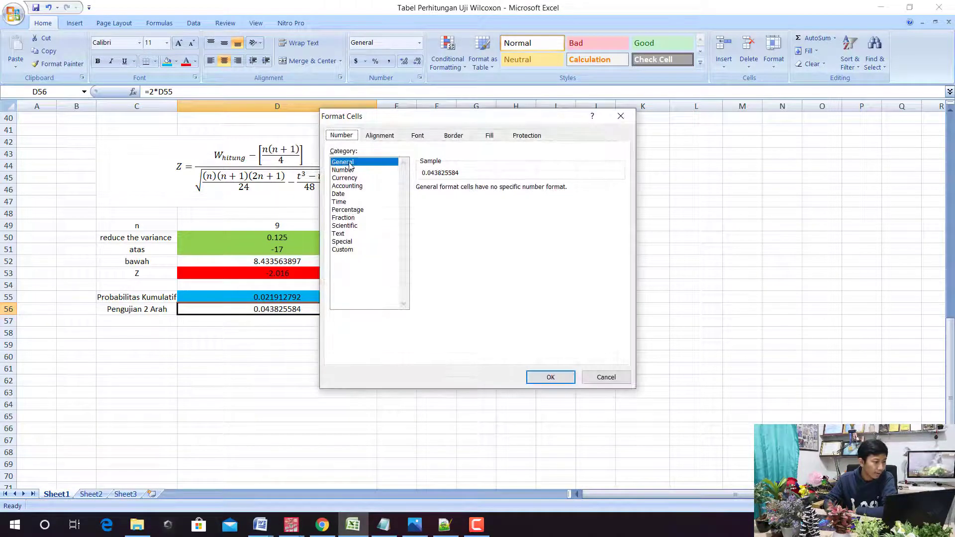
{"action": "left_click", "coordinate": [351, 169]}
{"action": "left_click", "coordinate": [500, 186]}
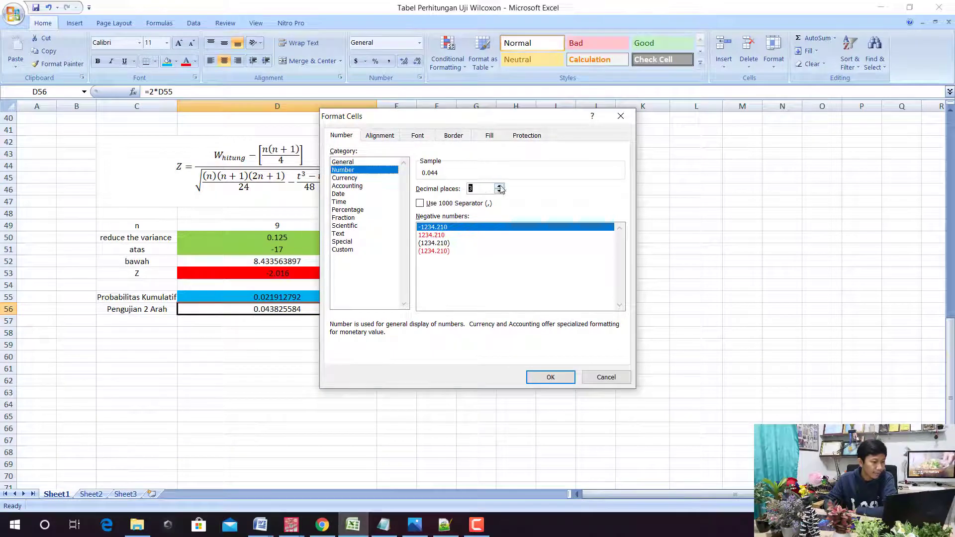
{"action": "left_click", "coordinate": [556, 379]}
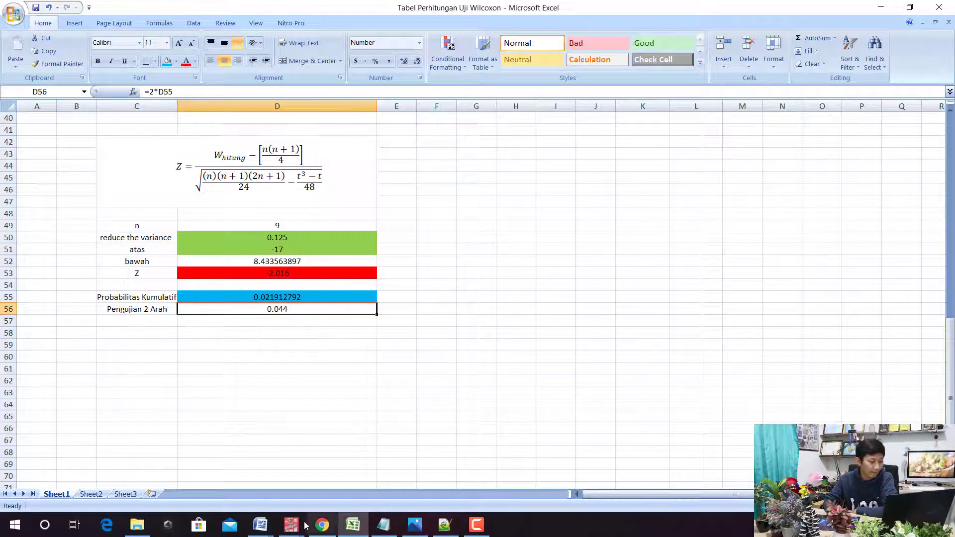
{"action": "left_click", "coordinate": [335, 479]}
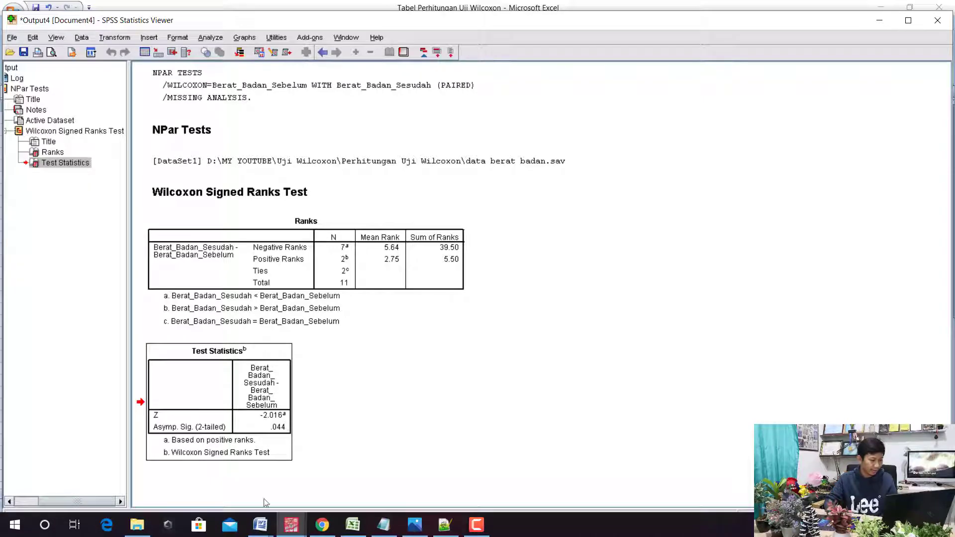
In the Word report, highlight the .044 value in the Test Statistics table cyan.
{"action": "mouse_move", "coordinate": [260, 525]}
{"action": "left_click", "coordinate": [320, 472]}
{"action": "left_click", "coordinate": [470, 258]}
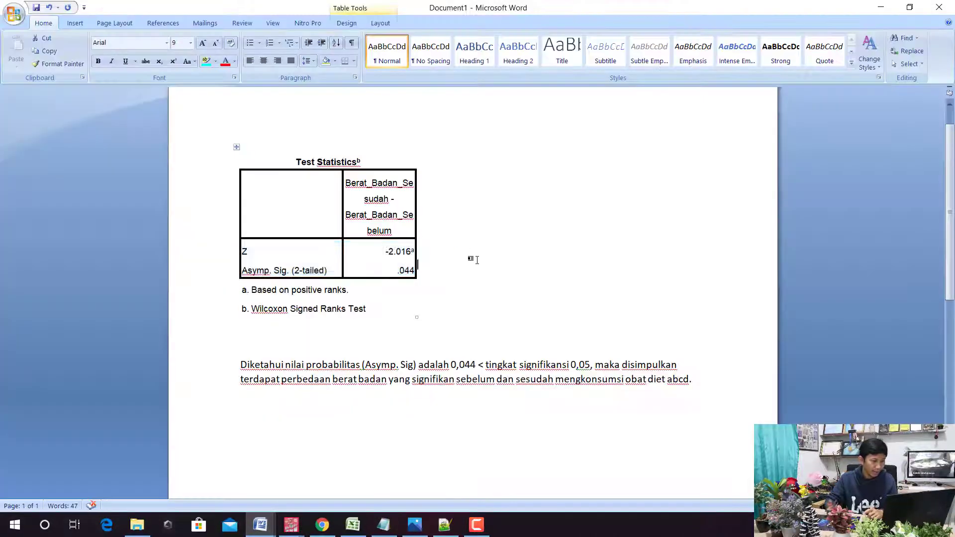
{"action": "double_click", "coordinate": [399, 270]}
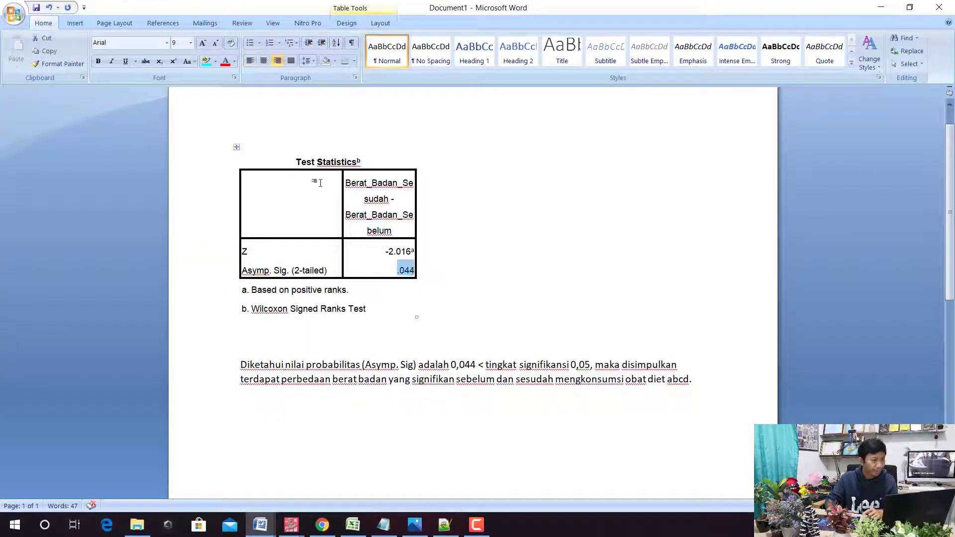
{"action": "left_click", "coordinate": [206, 60]}
Select the conclusion's probability phrase and weight-difference sentence, then minimize Word.
{"action": "triple_click", "coordinate": [293, 364]}
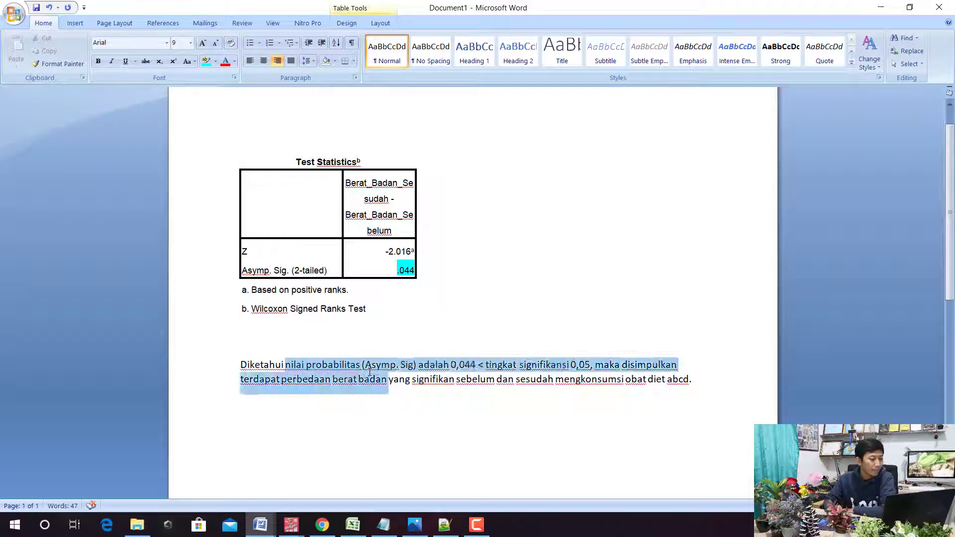
{"action": "left_click_drag", "start_coordinate": [306, 365], "coordinate": [473, 370]}
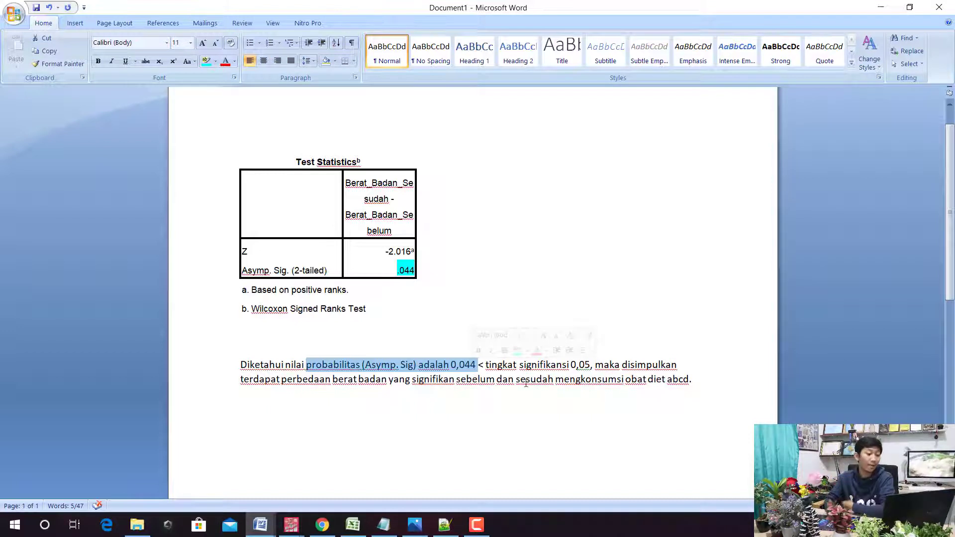
{"action": "left_click", "coordinate": [548, 380]}
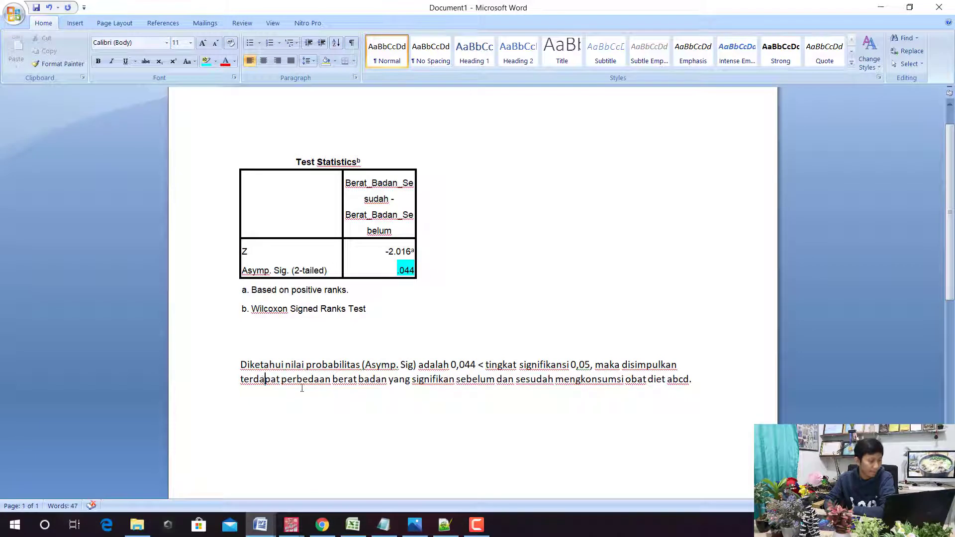
{"action": "mouse_move", "coordinate": [271, 386]}
{"action": "left_mouse_down"}
{"action": "mouse_move", "coordinate": [532, 398]}
{"action": "mouse_move", "coordinate": [694, 379]}
{"action": "left_mouse_up"}
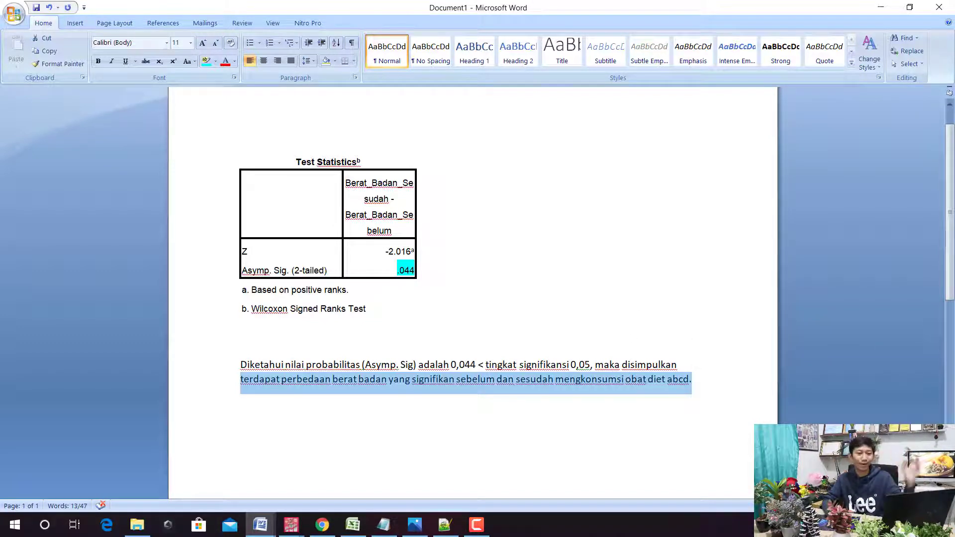
{"action": "left_click", "coordinate": [880, 7]}
Minimize the open windows and launch STATCAL from the desktop.
{"action": "left_click", "coordinate": [882, 20]}
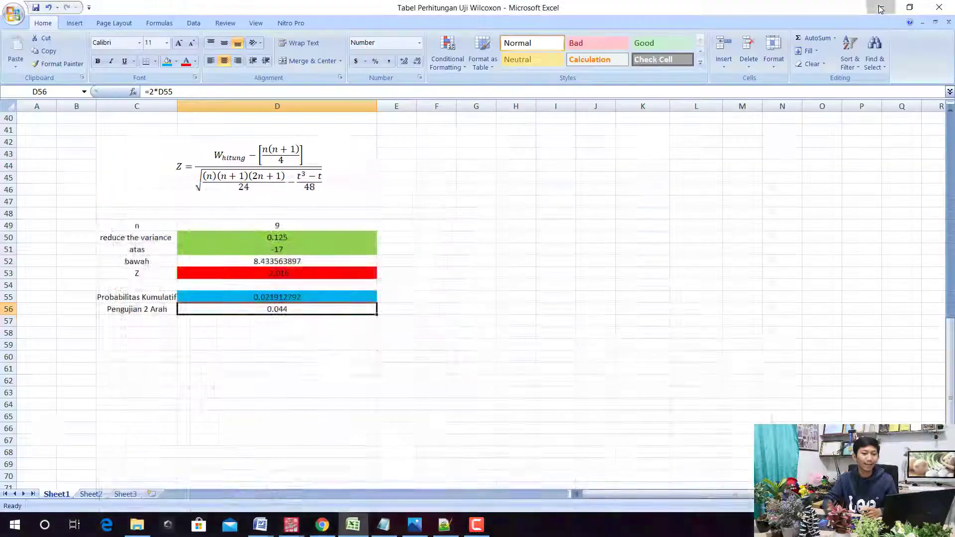
{"action": "left_click", "coordinate": [880, 7]}
{"action": "left_click", "coordinate": [878, 7]}
{"action": "left_click", "coordinate": [881, 7]}
{"action": "left_click", "coordinate": [880, 7]}
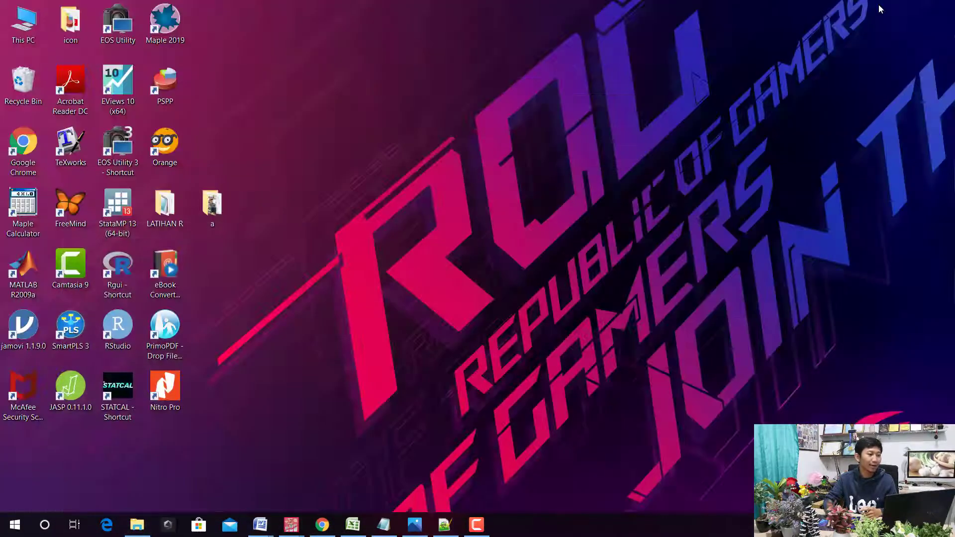
{"action": "double_click", "coordinate": [125, 392]}
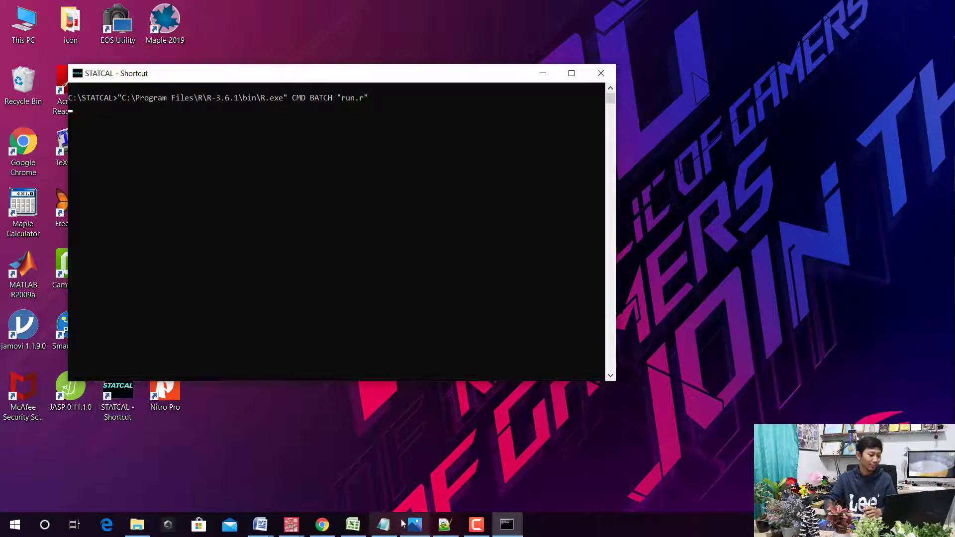
Copy the eleven X and Y weight pairs in G9:H19 and return to STATCAL.
{"action": "left_click", "coordinate": [352, 524]}
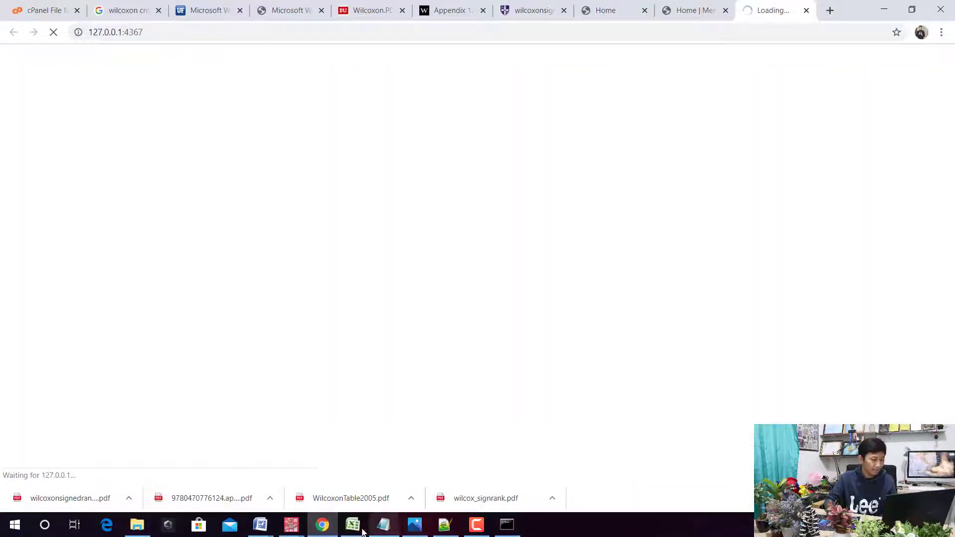
{"action": "left_click", "coordinate": [362, 530]}
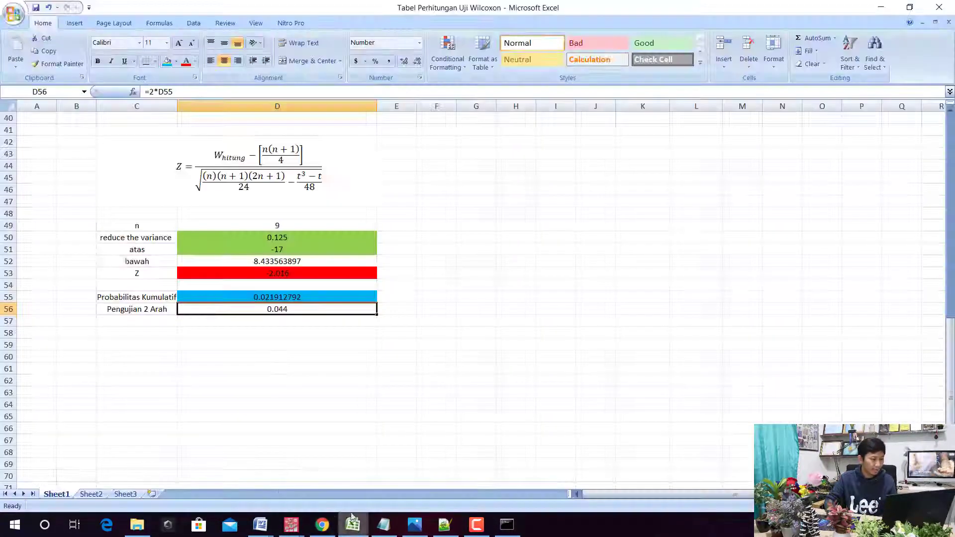
{"action": "scroll", "coordinate": [277, 352], "scroll_direction": "up", "scroll_amount": 8}
{"action": "scroll", "coordinate": [309, 294], "scroll_direction": "up", "scroll_amount": 5}
{"action": "left_click_drag", "start_coordinate": [457, 213], "coordinate": [517, 332]}
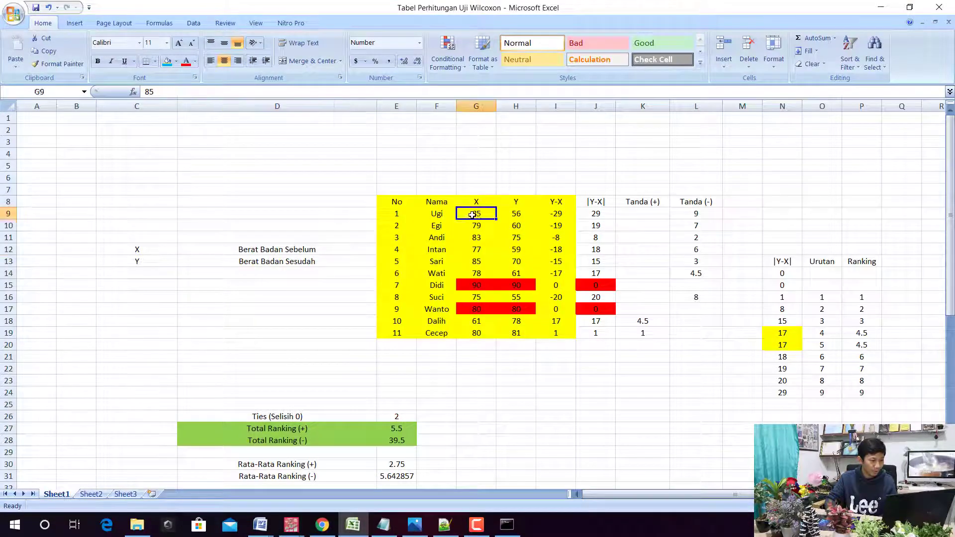
{"action": "key", "text": "ctrl+c"}
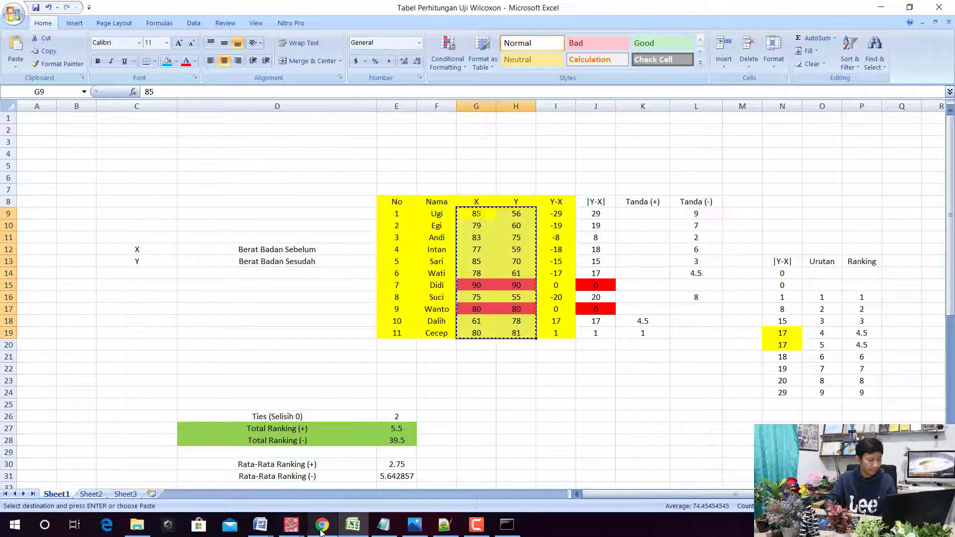
{"action": "left_click", "coordinate": [322, 525]}
{"action": "left_click", "coordinate": [215, 154]}
Set up a 30-column, 100-row numeric data table and paste the weights into V1.
{"action": "left_click", "coordinate": [222, 179]}
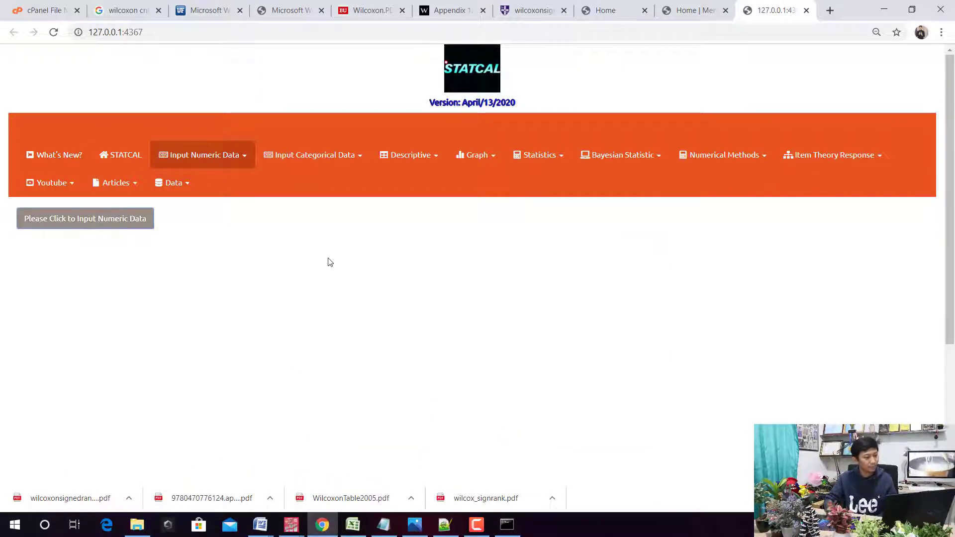
{"action": "left_click", "coordinate": [336, 278]}
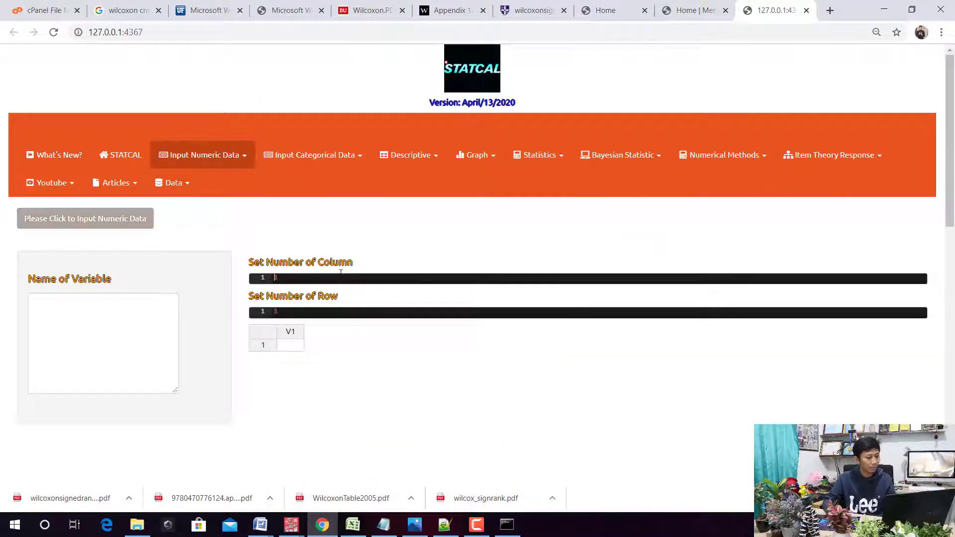
{"action": "type", "text": "3"}
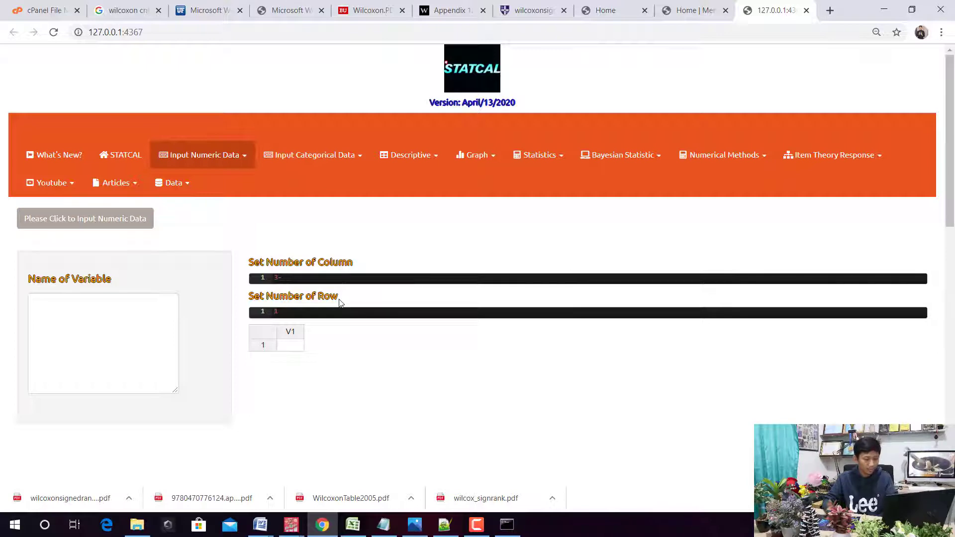
{"action": "type", "text": "0"}
{"action": "left_click", "coordinate": [332, 311]}
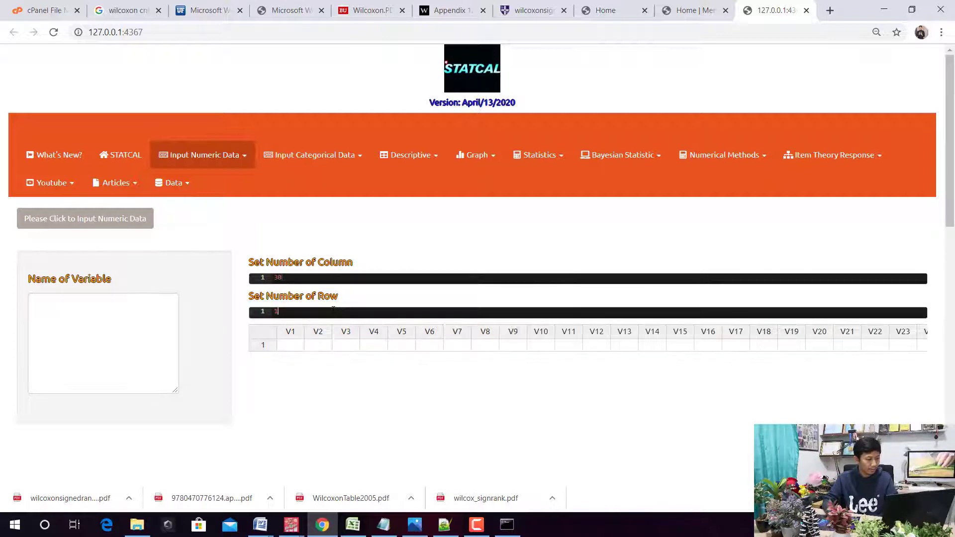
{"action": "type", "text": "00"}
{"action": "scroll", "coordinate": [319, 310], "scroll_direction": "down", "scroll_amount": 3}
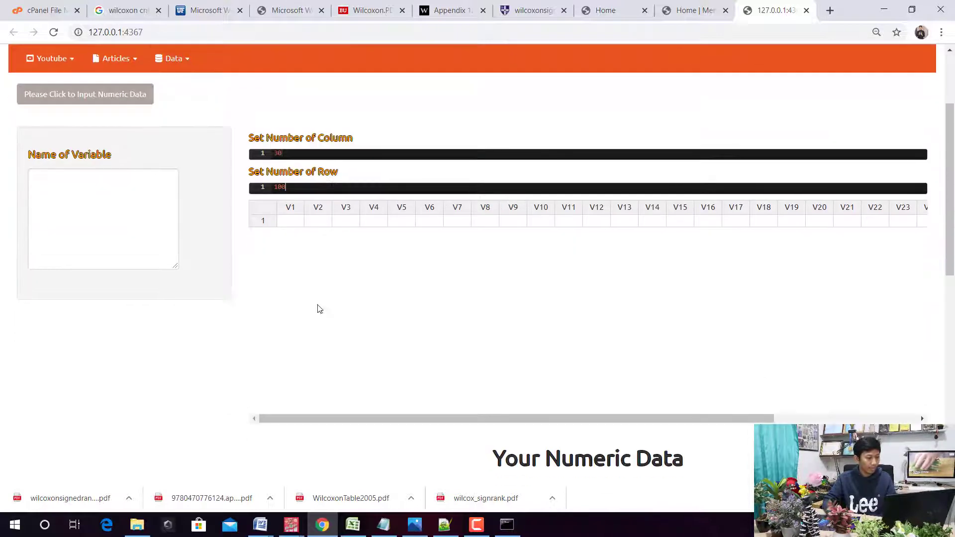
{"action": "left_click", "coordinate": [290, 221]}
{"action": "key", "text": "ctrl+v"}
Name the two variables Sebelum and Sesudah.
{"action": "left_click", "coordinate": [133, 230]}
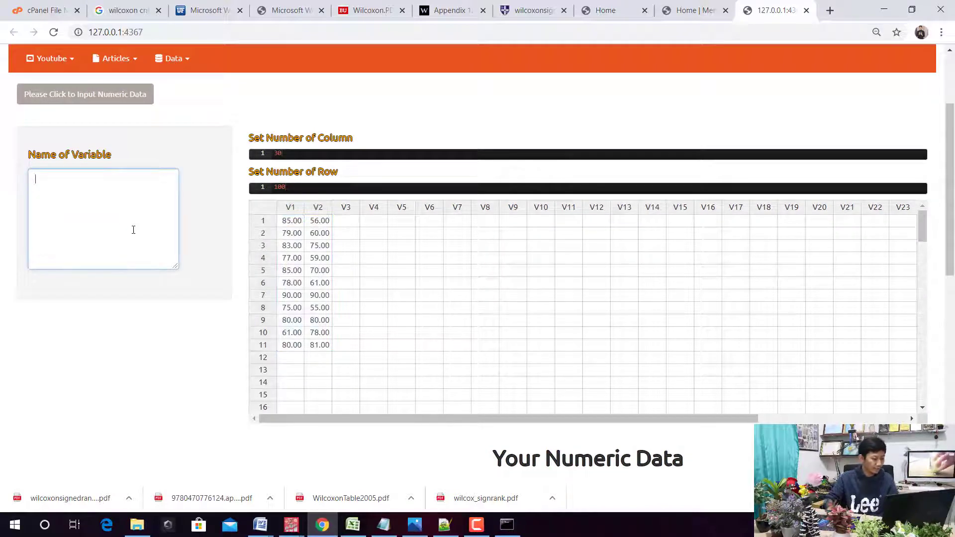
{"action": "type", "text": "Sebelum"}
{"action": "key", "text": "Return"}
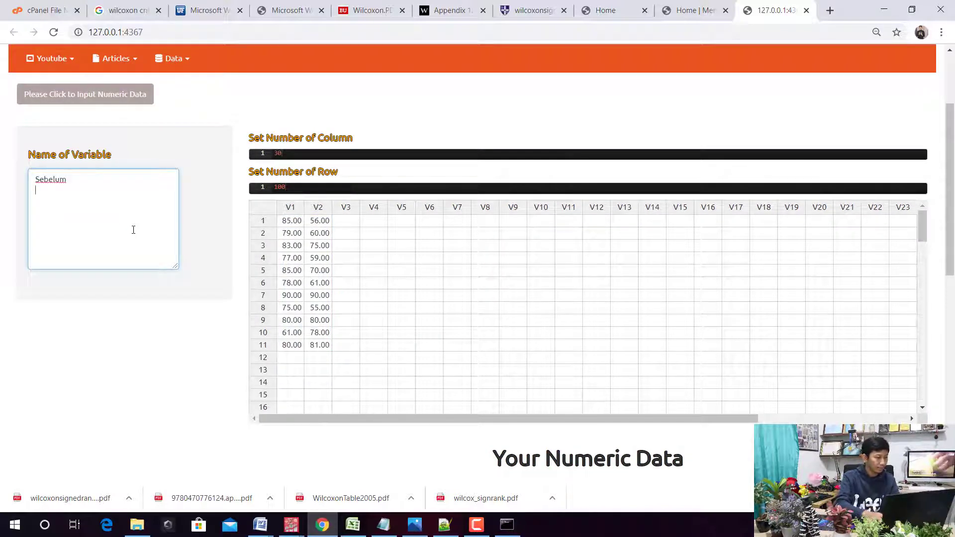
{"action": "type", "text": "Sesudah"}
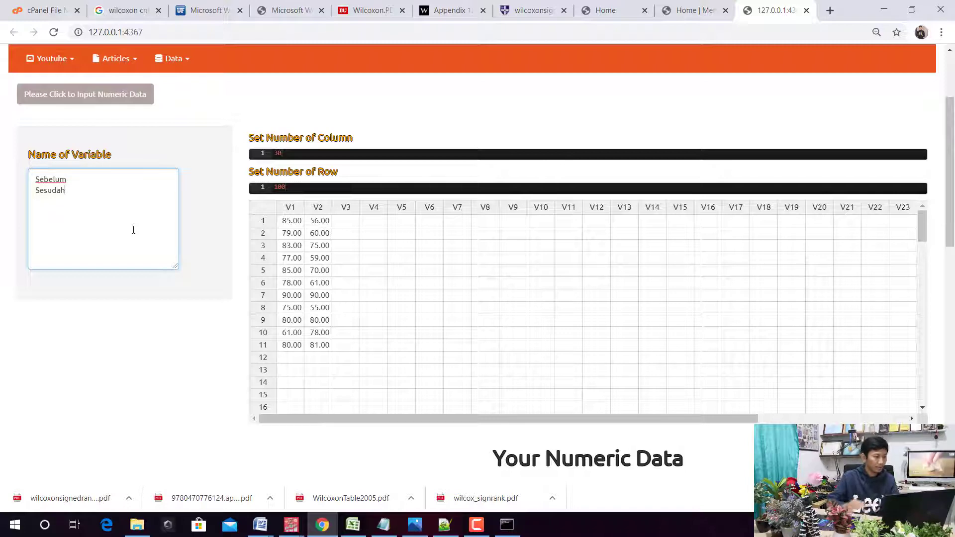
{"action": "scroll", "coordinate": [330, 169], "scroll_direction": "up", "scroll_amount": 3}
{"action": "left_click", "coordinate": [550, 158]}
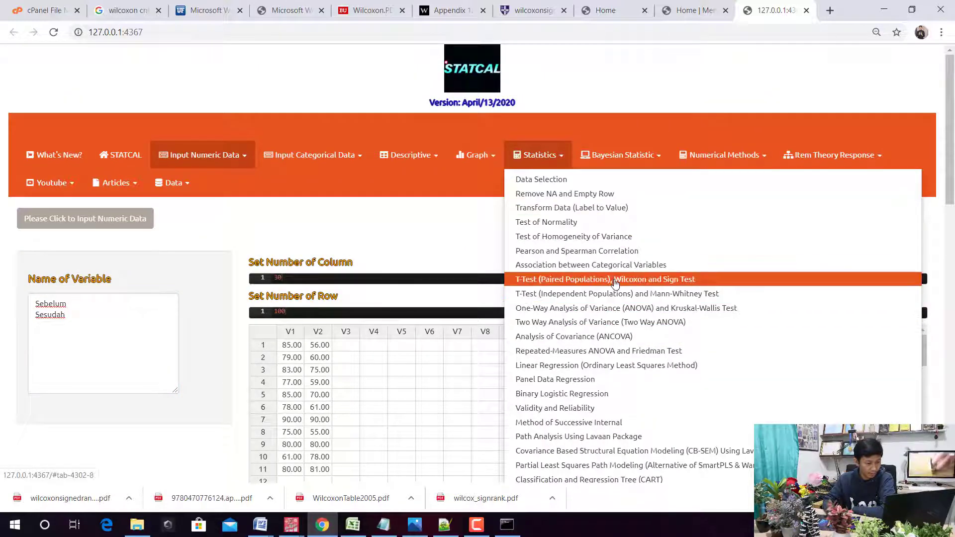
Run the paired T-Test, Wilcoxon and Sign Test with Sebelum as before and Sesudah as after.
{"action": "left_click", "coordinate": [616, 279]}
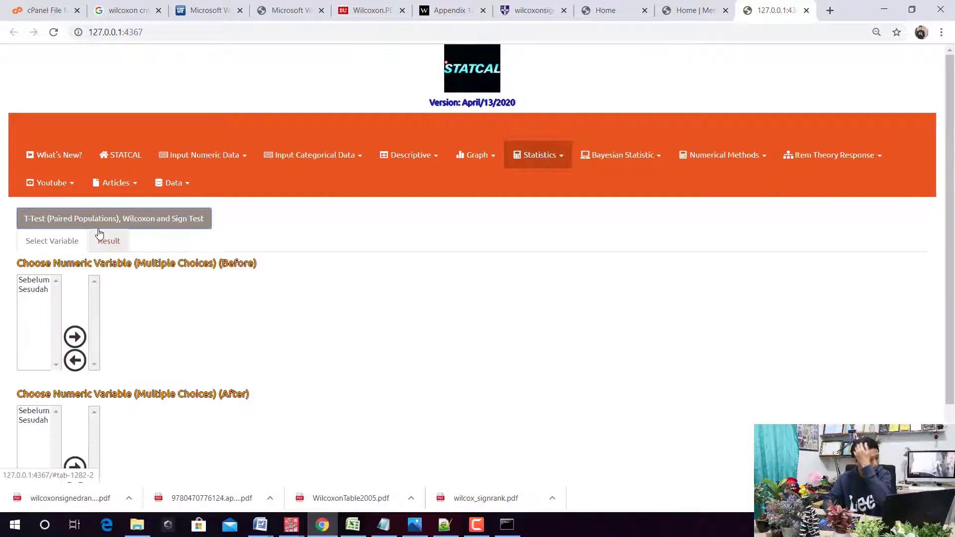
{"action": "double_click", "coordinate": [38, 289]}
{"action": "double_click", "coordinate": [95, 281]}
{"action": "double_click", "coordinate": [35, 280]}
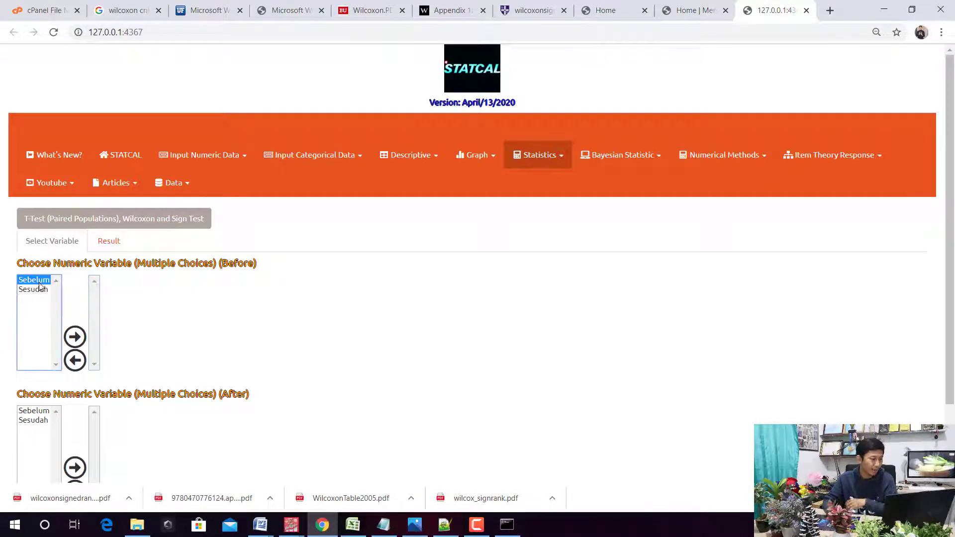
{"action": "double_click", "coordinate": [45, 420]}
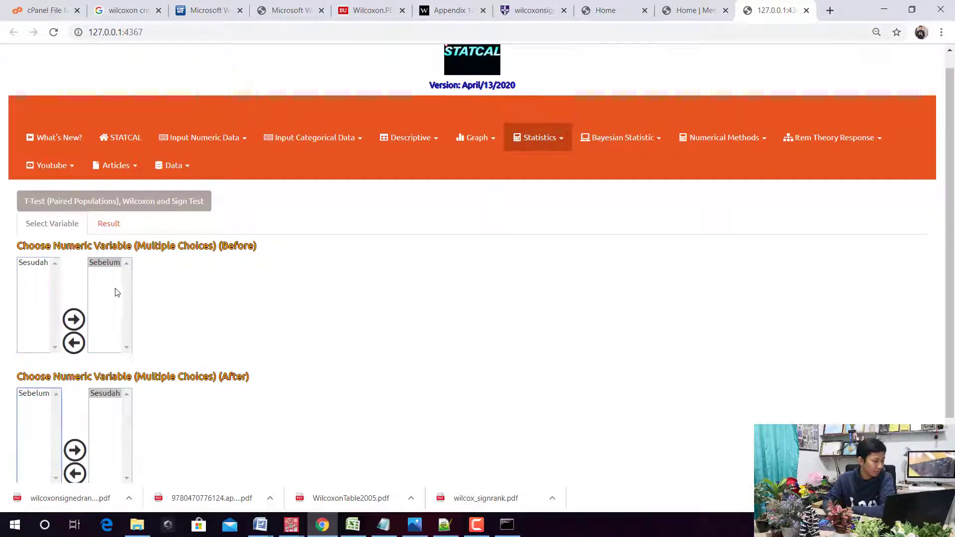
Show the Wilcoxon result at 3 decimals (p-value 0.044) and compare it with SPSS.
{"action": "left_click", "coordinate": [114, 225]}
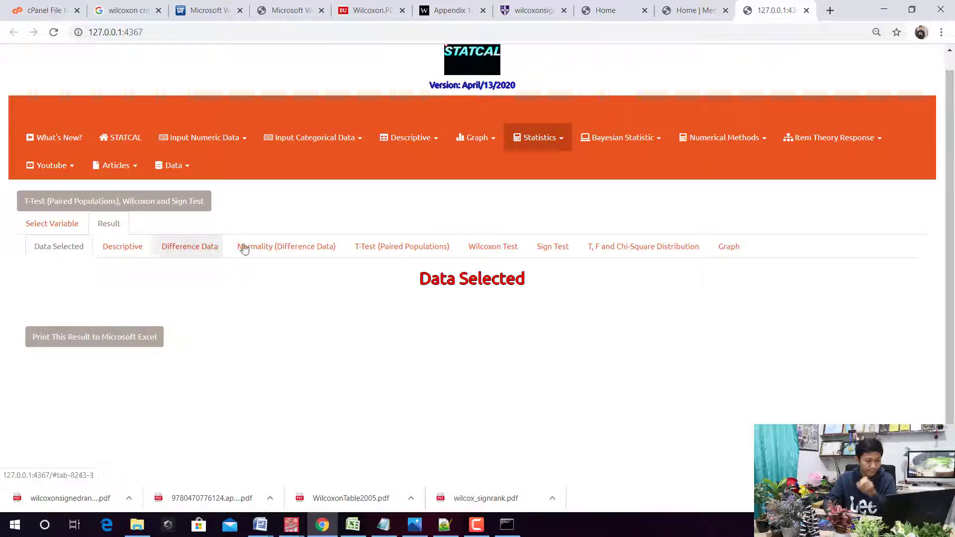
{"action": "left_click", "coordinate": [502, 251]}
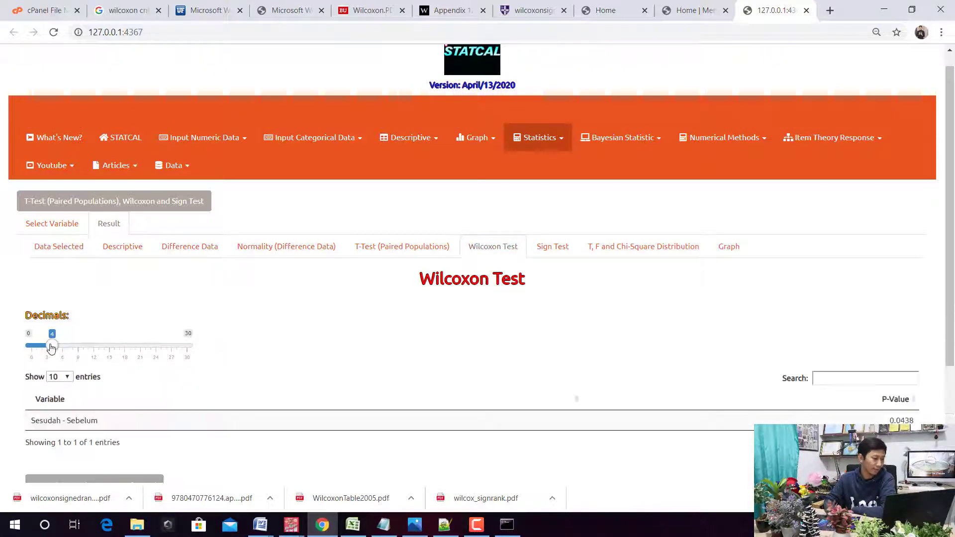
{"action": "left_click_drag", "start_coordinate": [51, 345], "coordinate": [46, 345]}
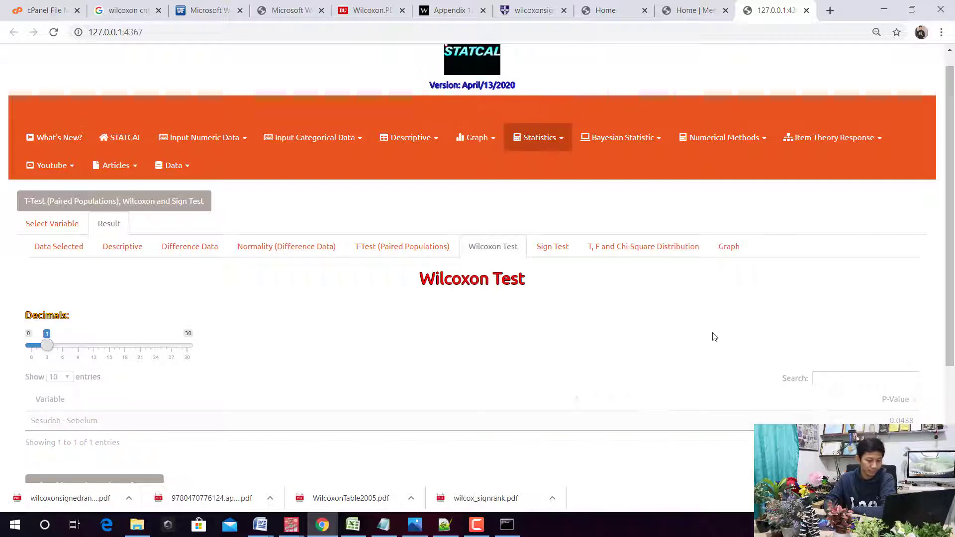
{"action": "scroll", "coordinate": [736, 343], "scroll_direction": "down", "scroll_amount": 1}
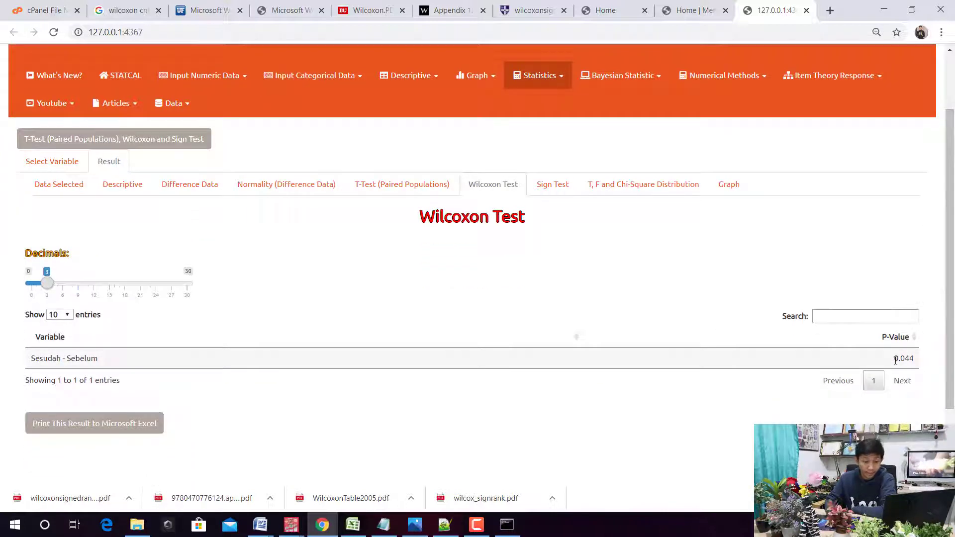
{"action": "left_click", "coordinate": [896, 361]}
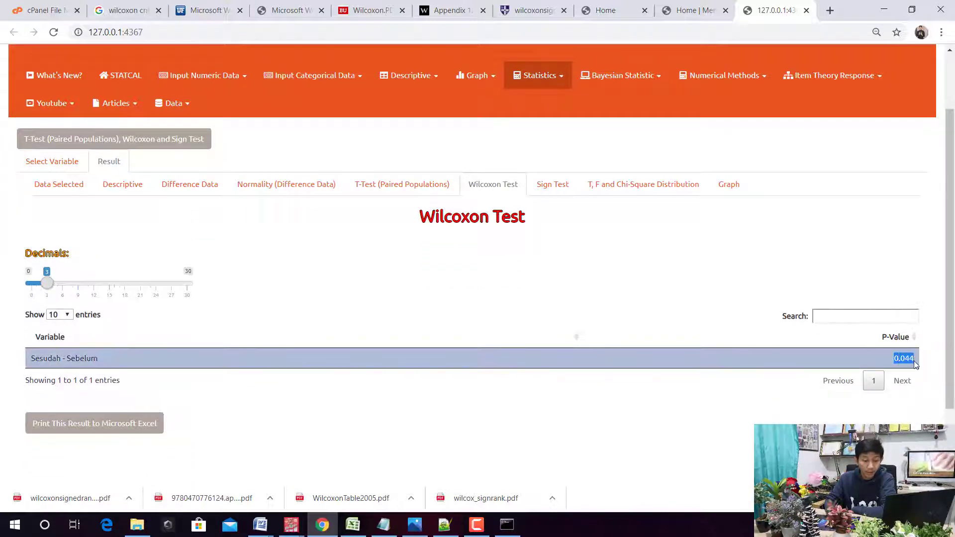
{"action": "mouse_move", "coordinate": [291, 524]}
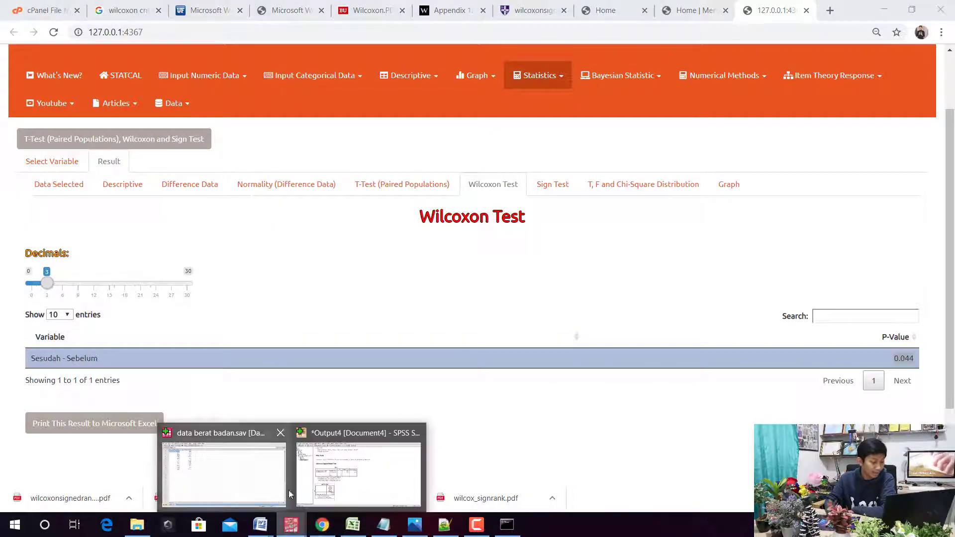
{"action": "left_click", "coordinate": [269, 477]}
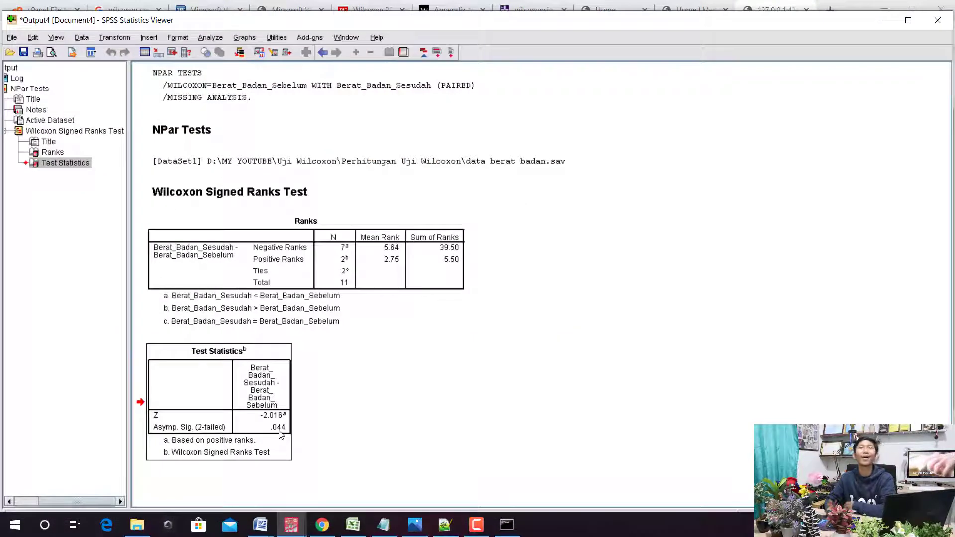